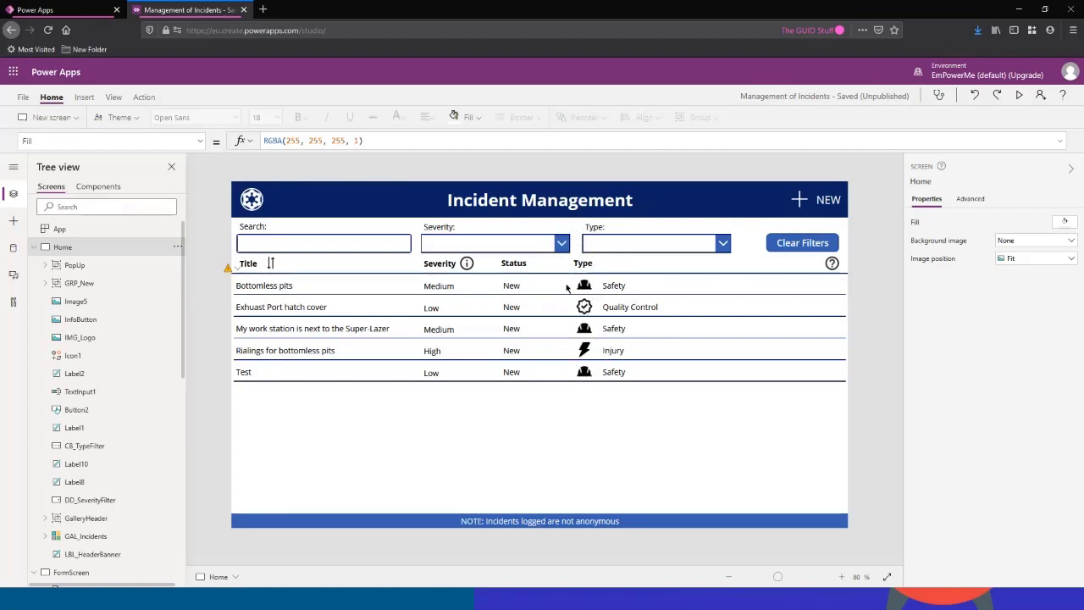
Test the info icon beside Severity on the Home screen by showing its pop-up and dismissing it.
{"action": "left_click", "coordinate": [467, 265]}
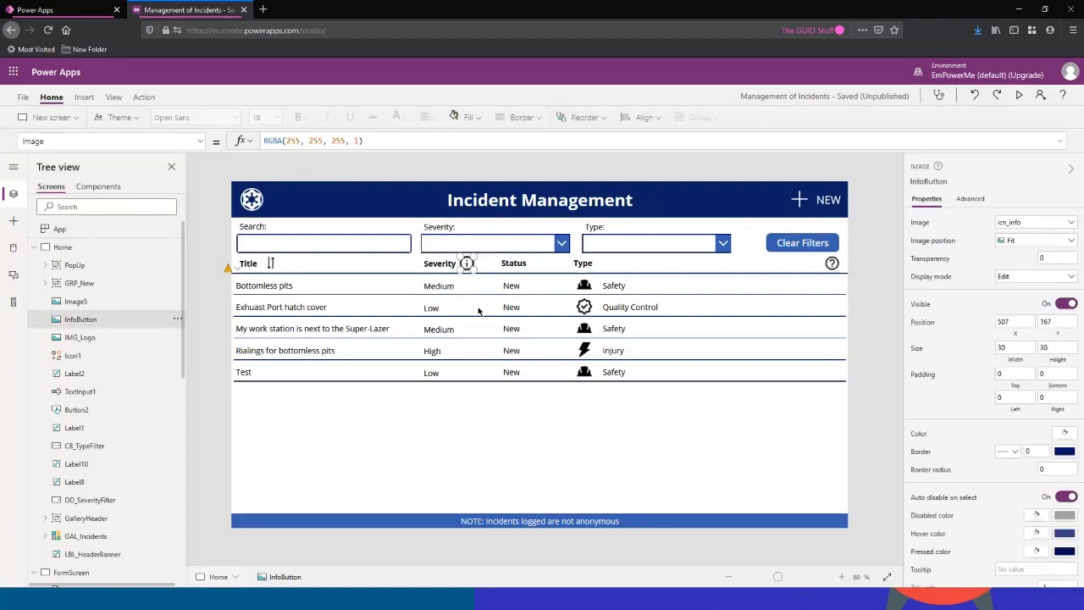
{"action": "left_click", "coordinate": [468, 268], "text": "alt"}
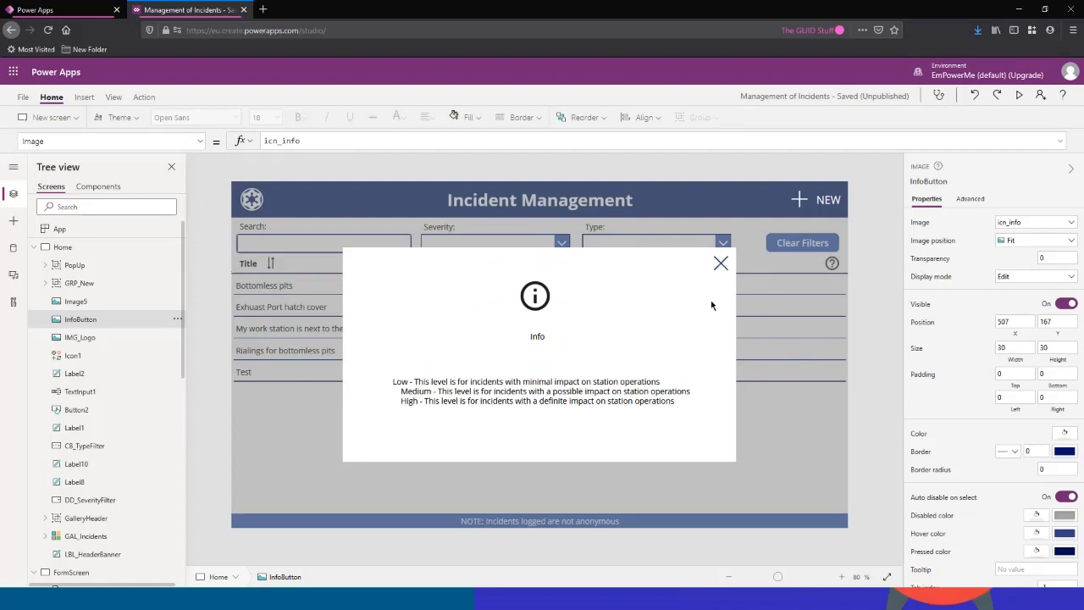
{"action": "left_click", "coordinate": [721, 264], "text": "alt"}
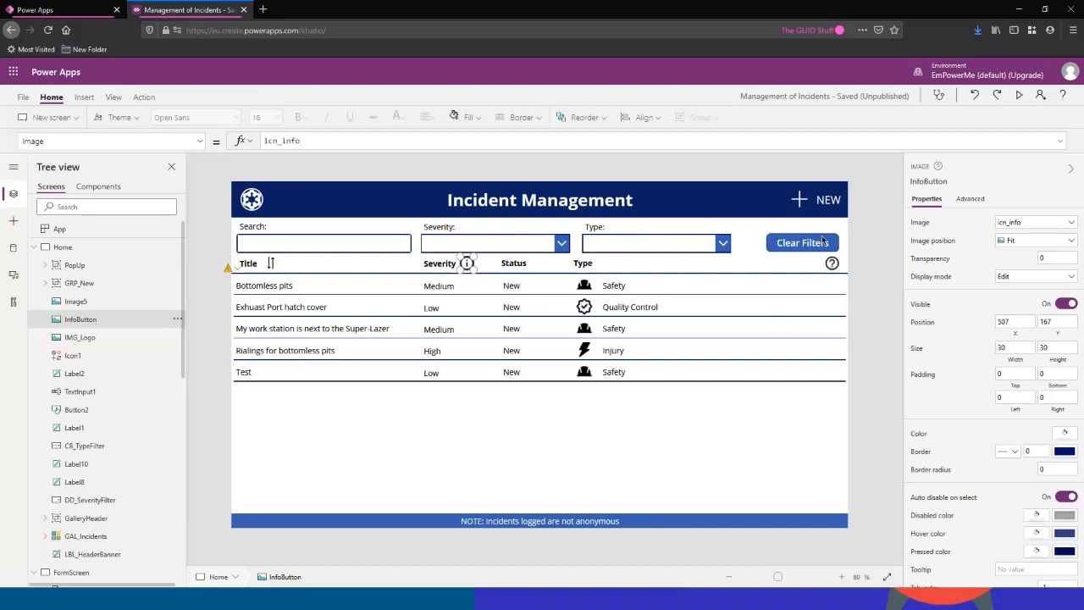
Open the form for a new incident, preview it down to the Submit button, and leave the preview.
{"action": "left_click", "coordinate": [817, 200], "text": "alt"}
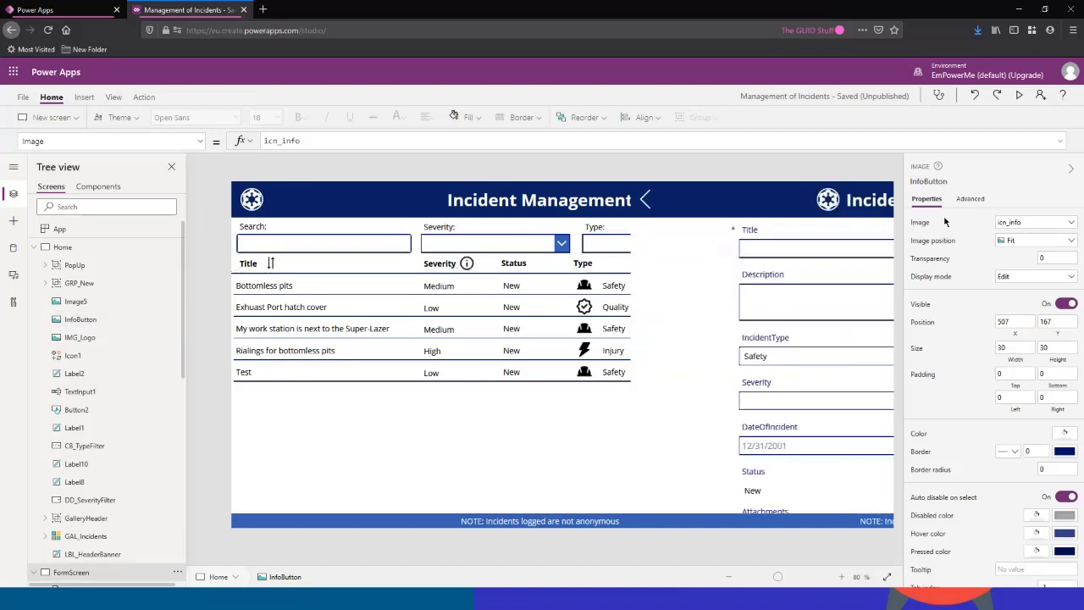
{"action": "left_click", "coordinate": [1021, 96]}
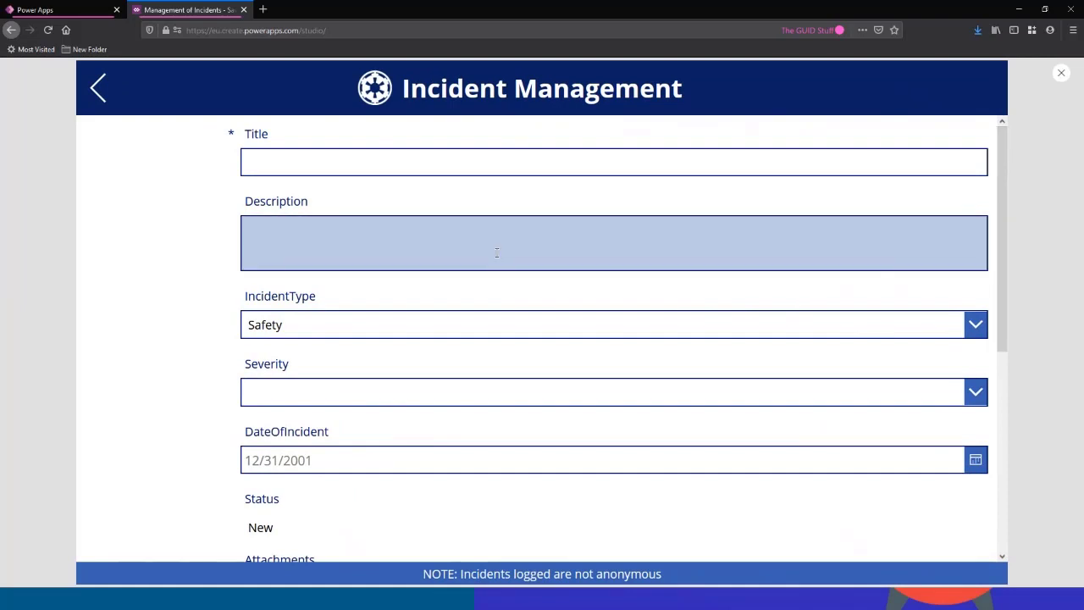
{"action": "scroll", "coordinate": [498, 326], "scroll_direction": "down", "scroll_amount": 5}
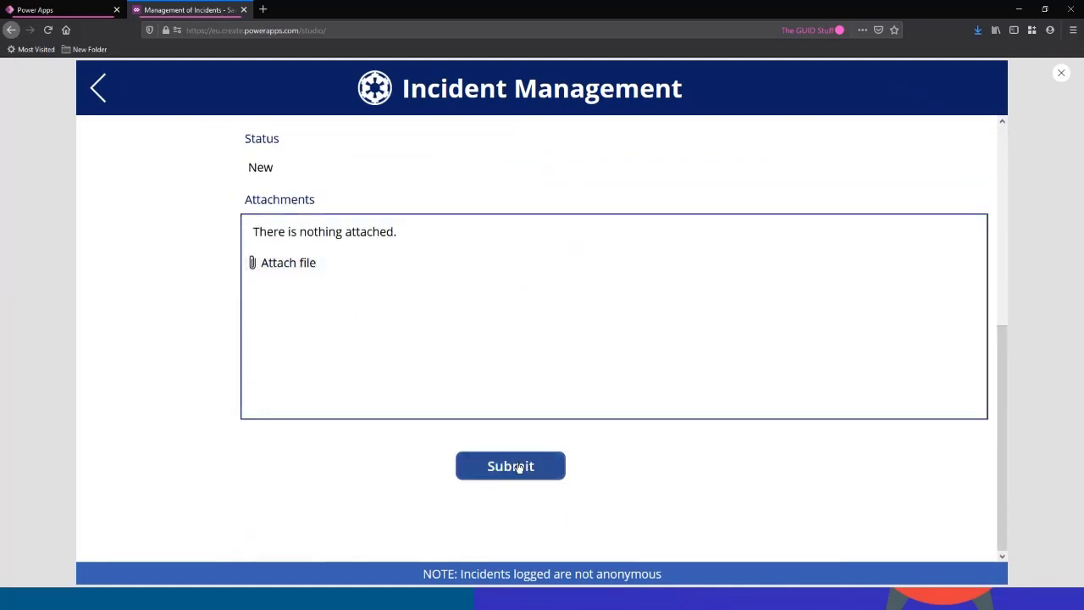
{"action": "scroll", "coordinate": [617, 463], "scroll_direction": "up", "scroll_amount": 5}
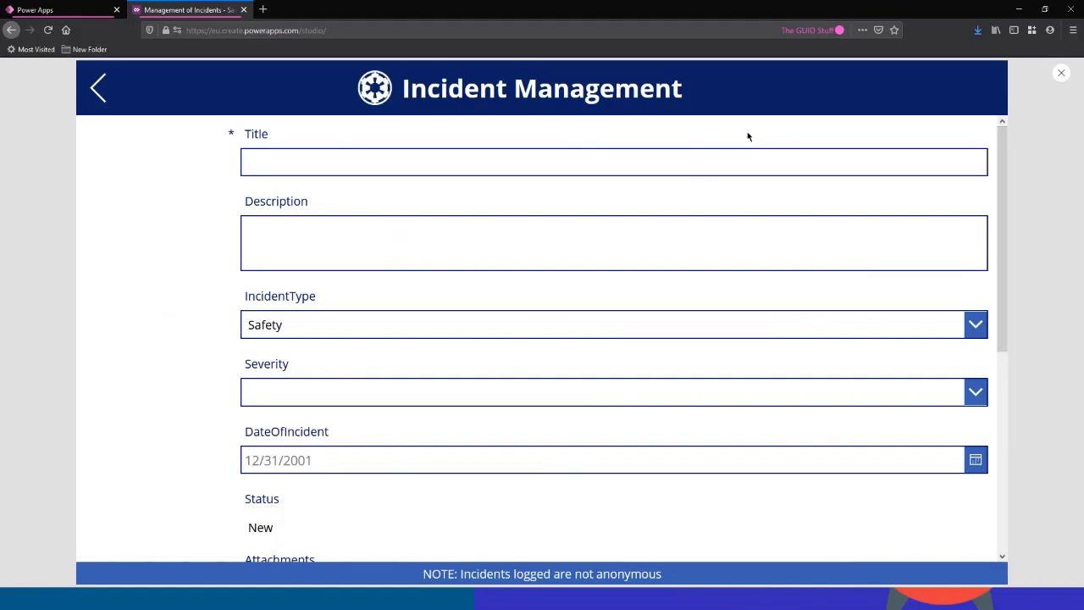
{"action": "left_click", "coordinate": [1059, 75]}
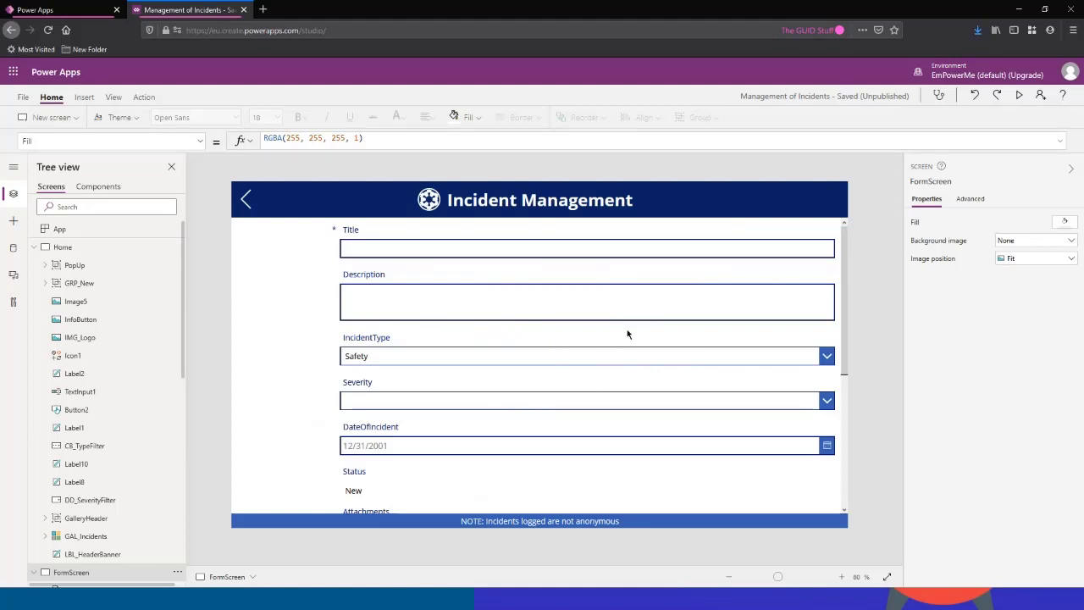
Review the FormScreen layout and inspect the IncidentType choices in the app preview without changing the selection.
{"action": "scroll", "coordinate": [625, 362], "scroll_direction": "down", "scroll_amount": 5}
{"action": "scroll", "coordinate": [616, 370], "scroll_direction": "up", "scroll_amount": 5}
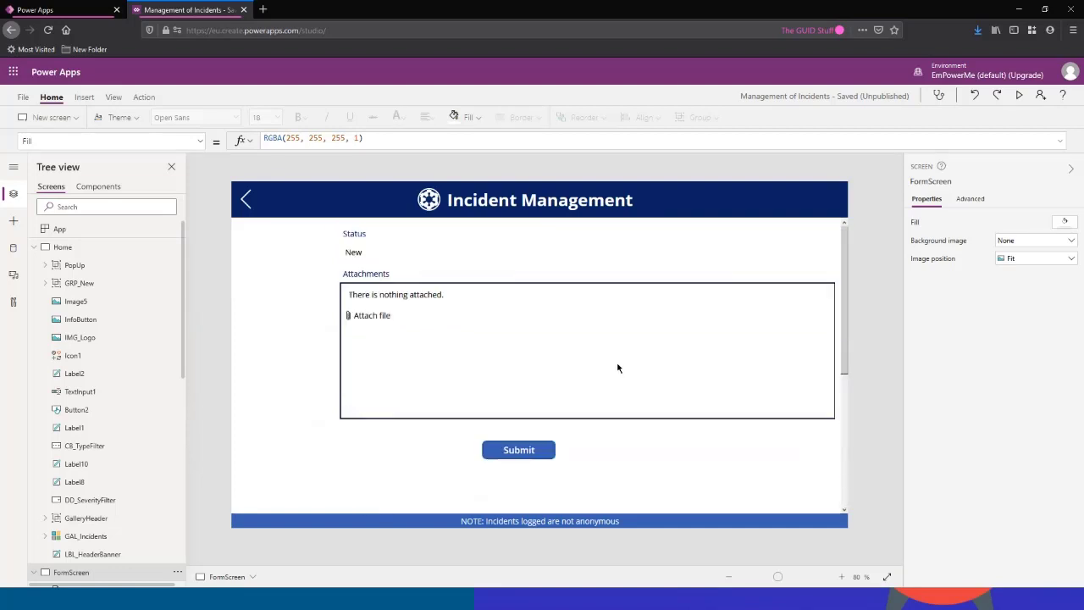
{"action": "left_click", "coordinate": [1019, 95]}
{"action": "left_click", "coordinate": [579, 327]}
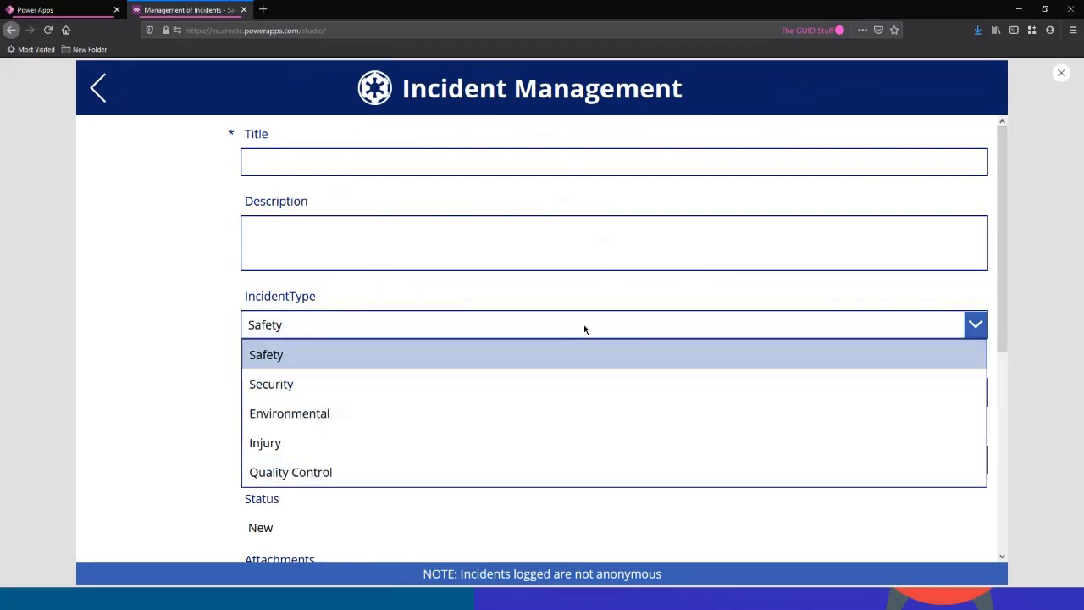
{"action": "left_click", "coordinate": [581, 297]}
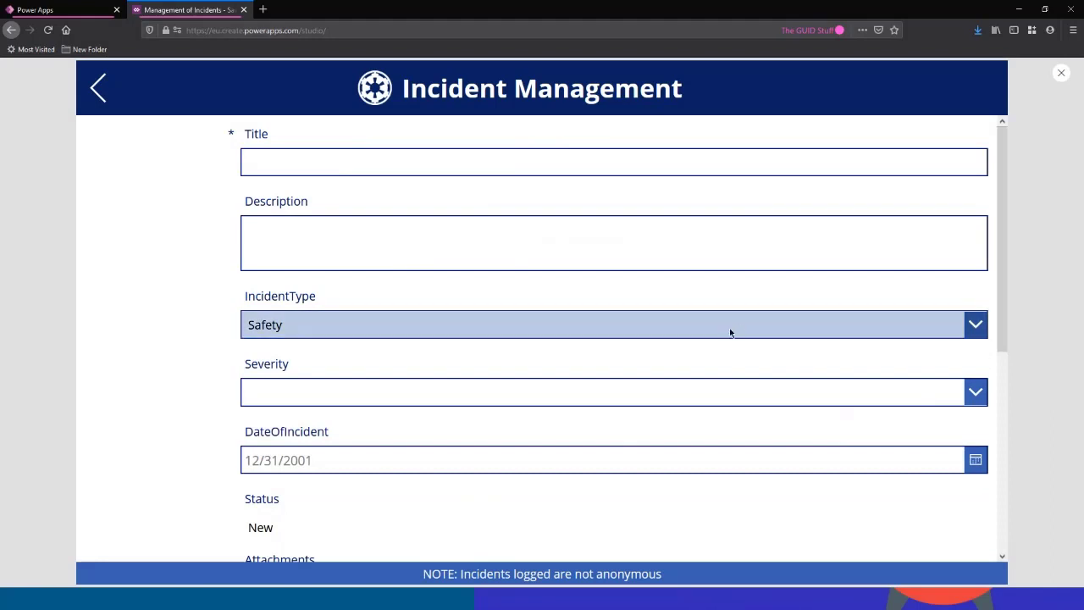
{"action": "left_click", "coordinate": [1062, 76]}
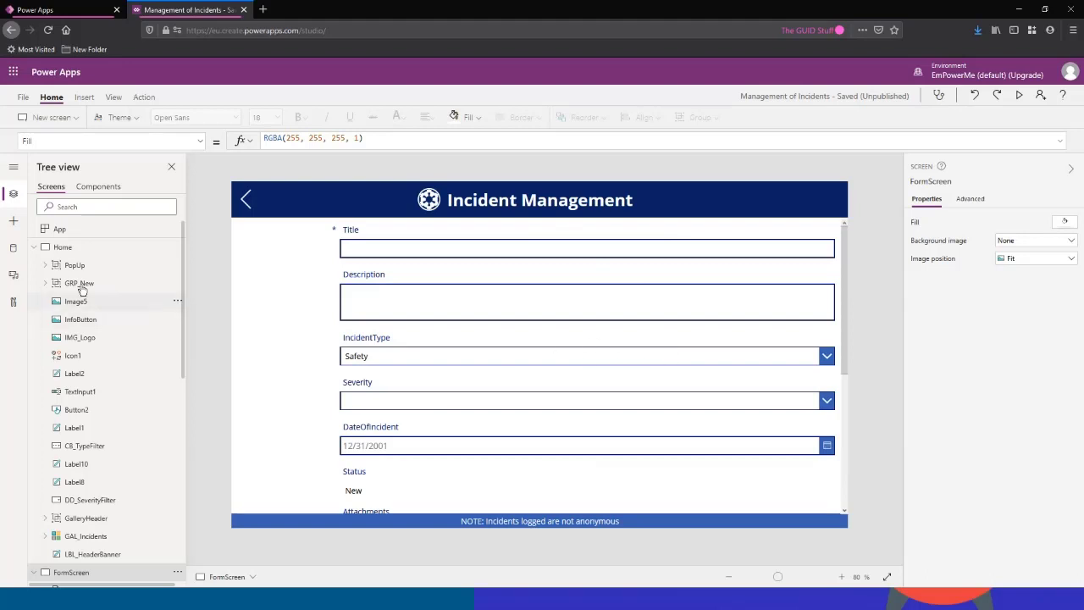
Collapse the Home screen's controls in the tree and select the FRM_NewEdit form.
{"action": "left_click", "coordinate": [39, 249]}
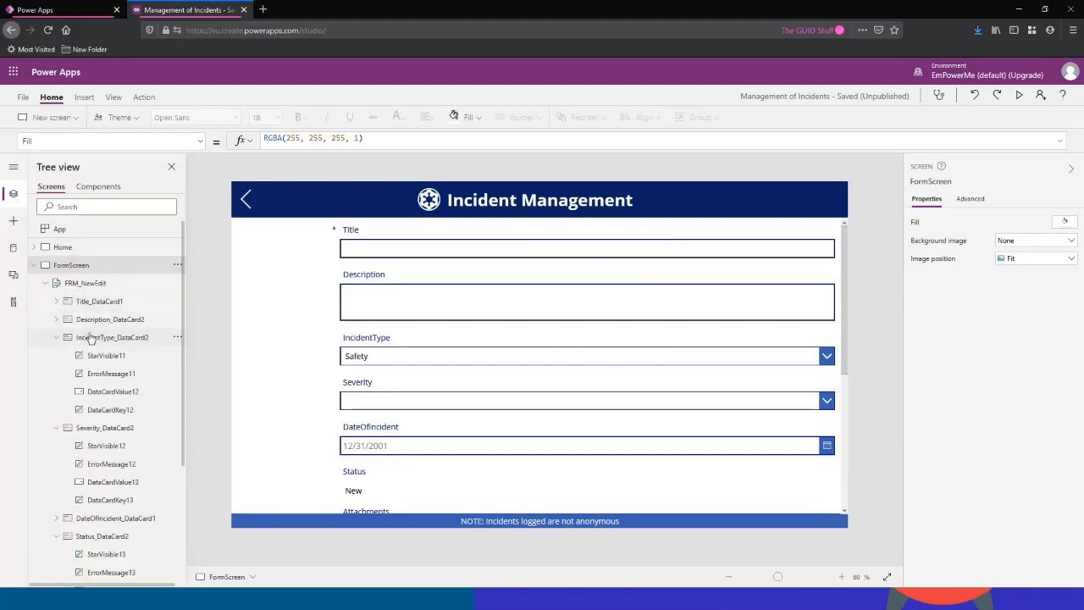
{"action": "left_click", "coordinate": [99, 287]}
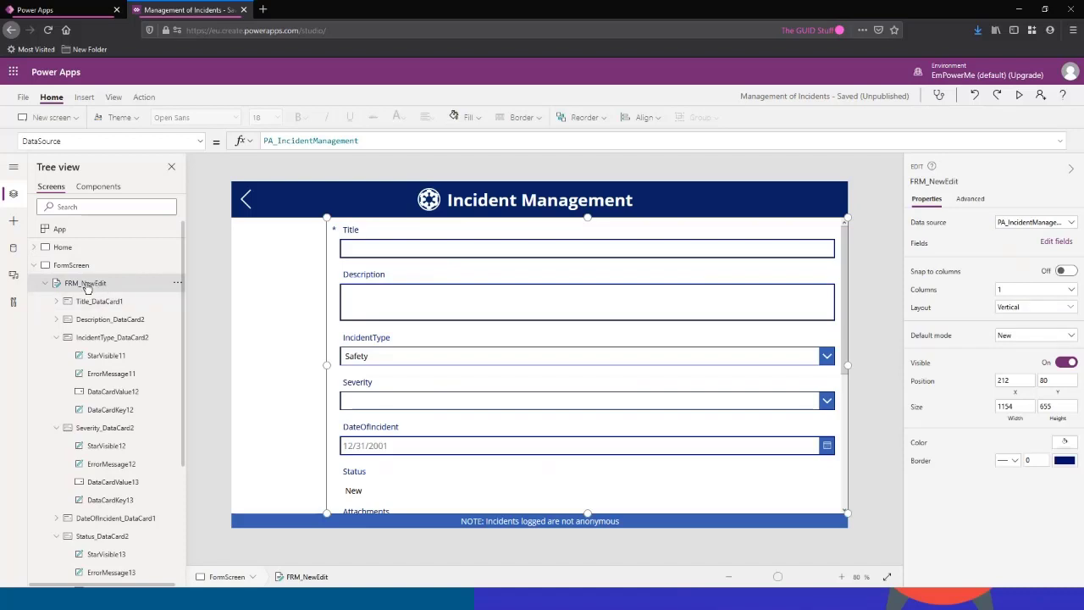
{"action": "key", "text": "ctrl"}
{"action": "key", "text": "ctrl"}
{"action": "key", "text": "ctrl"}
{"action": "key", "text": "ctrl"}
{"action": "key", "text": "ctrl"}
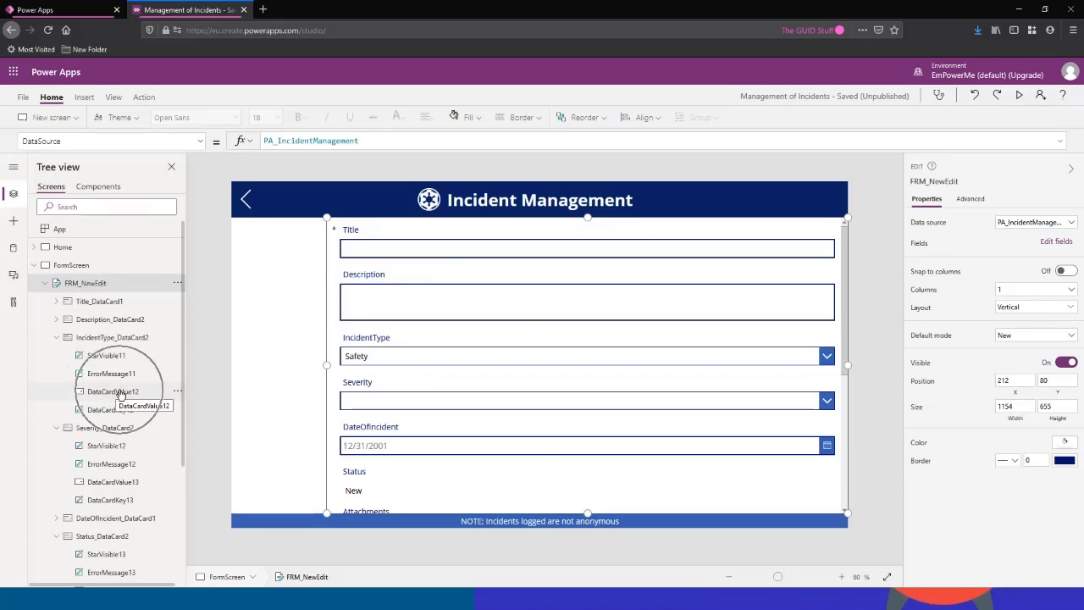
{"action": "key", "text": "ctrl"}
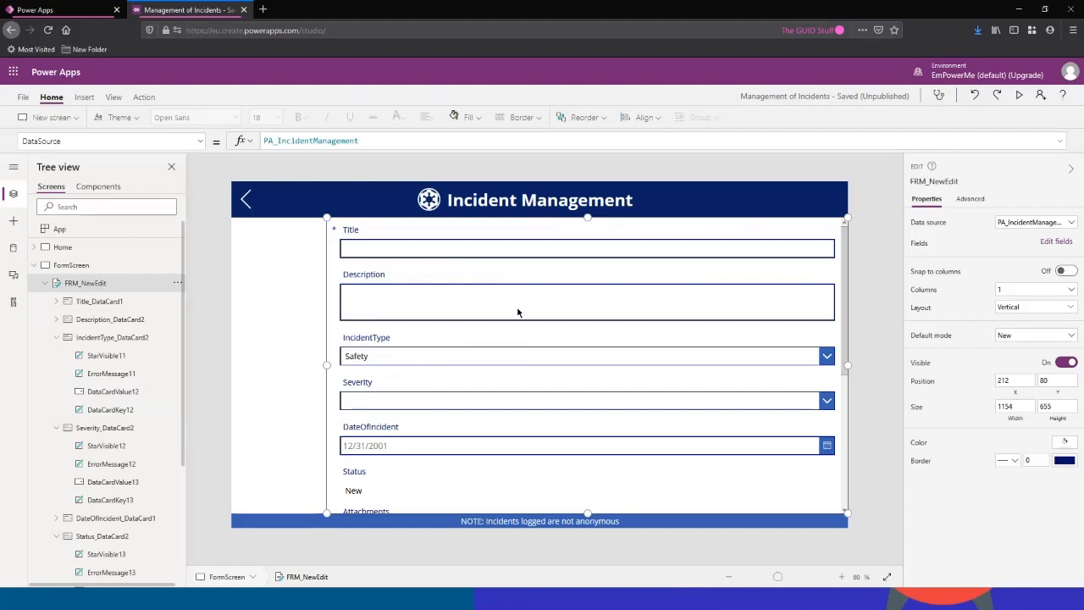
Set the width of the form's Title card to 800.
{"action": "left_click", "coordinate": [674, 240]}
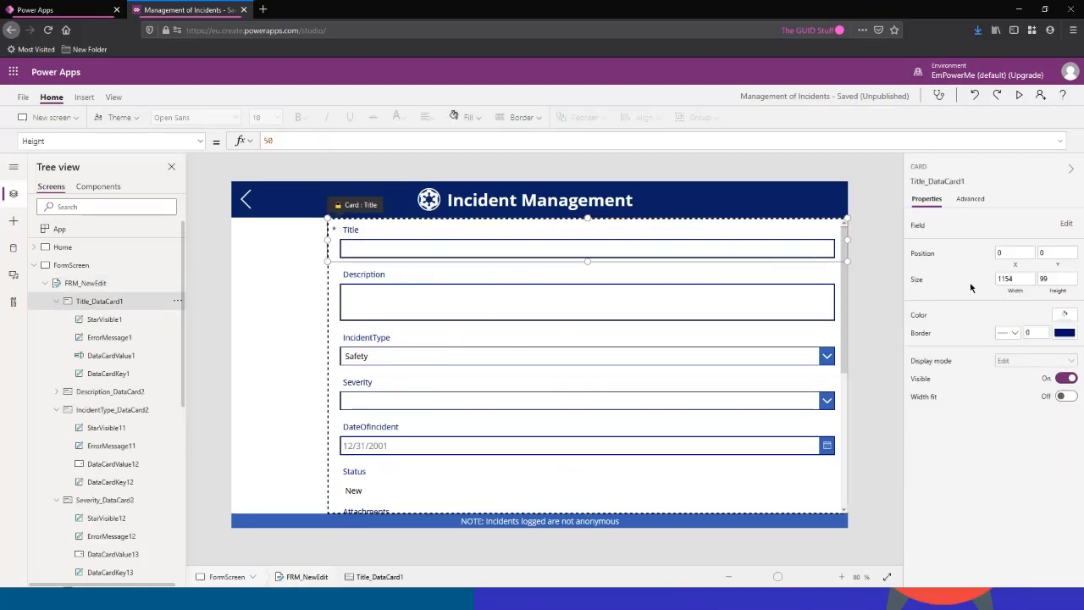
{"action": "left_click_drag", "start_coordinate": [1021, 279], "coordinate": [914, 267]}
{"action": "type", "text": "800"}
{"action": "left_click", "coordinate": [1053, 278]}
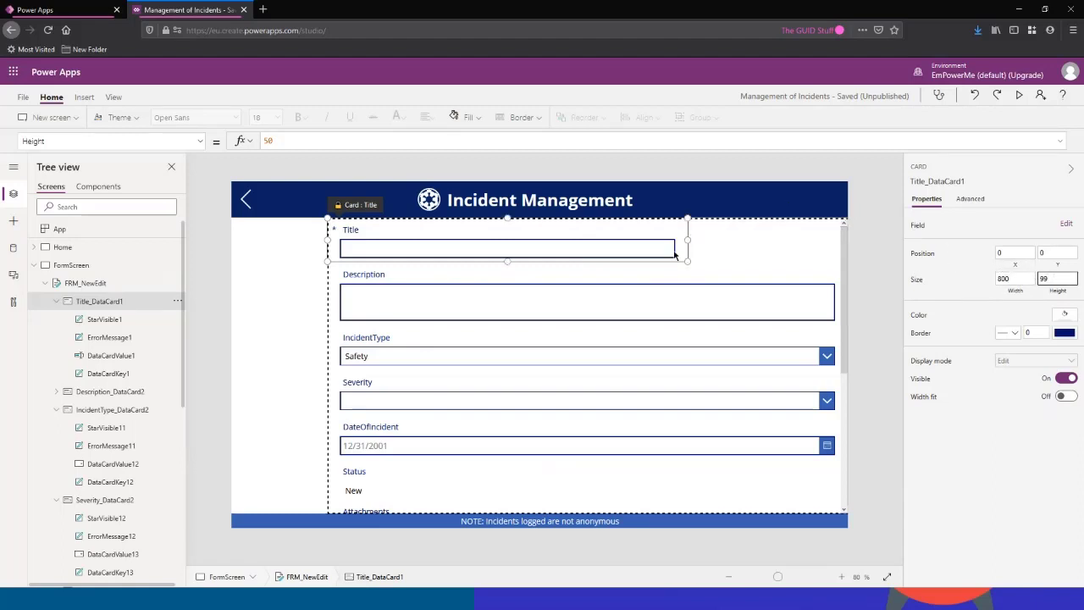
Set the Description card's Width property to 800 with a formula.
{"action": "left_click", "coordinate": [541, 276]}
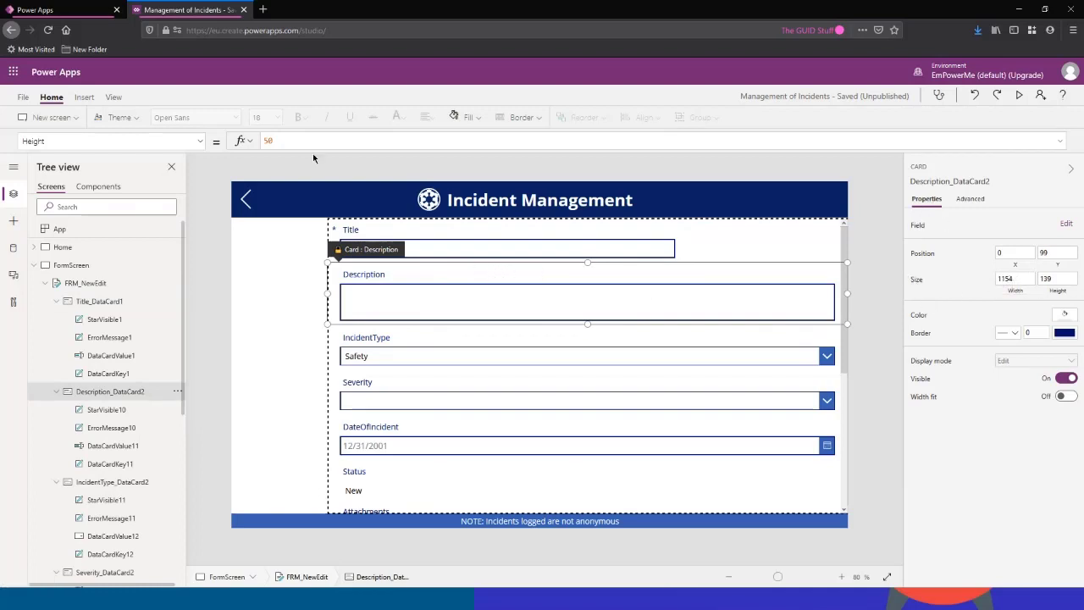
{"action": "left_click", "coordinate": [110, 140]}
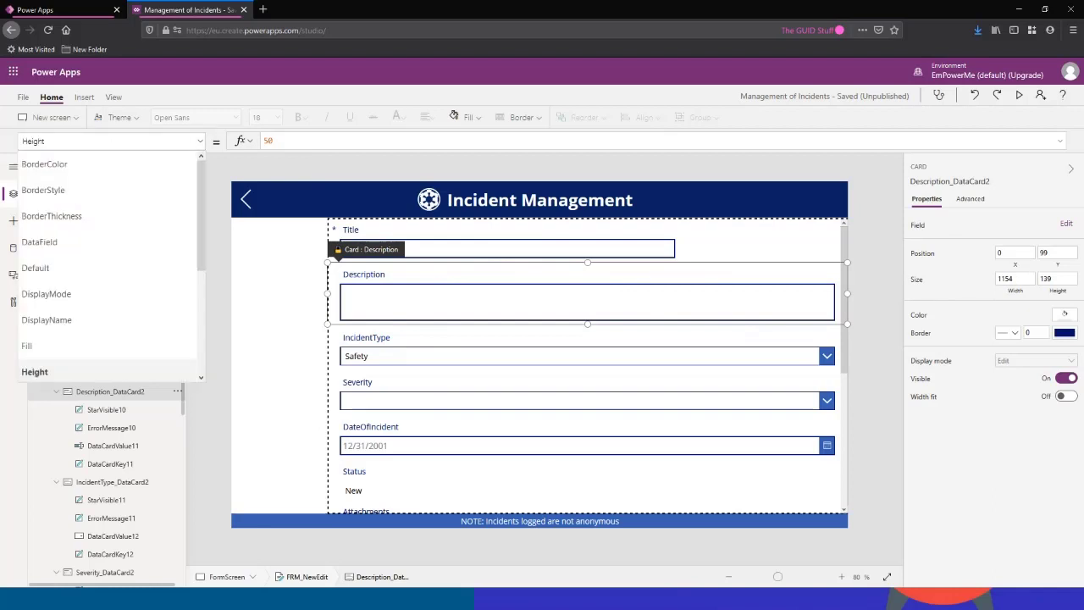
{"action": "left_click", "coordinate": [79, 141]}
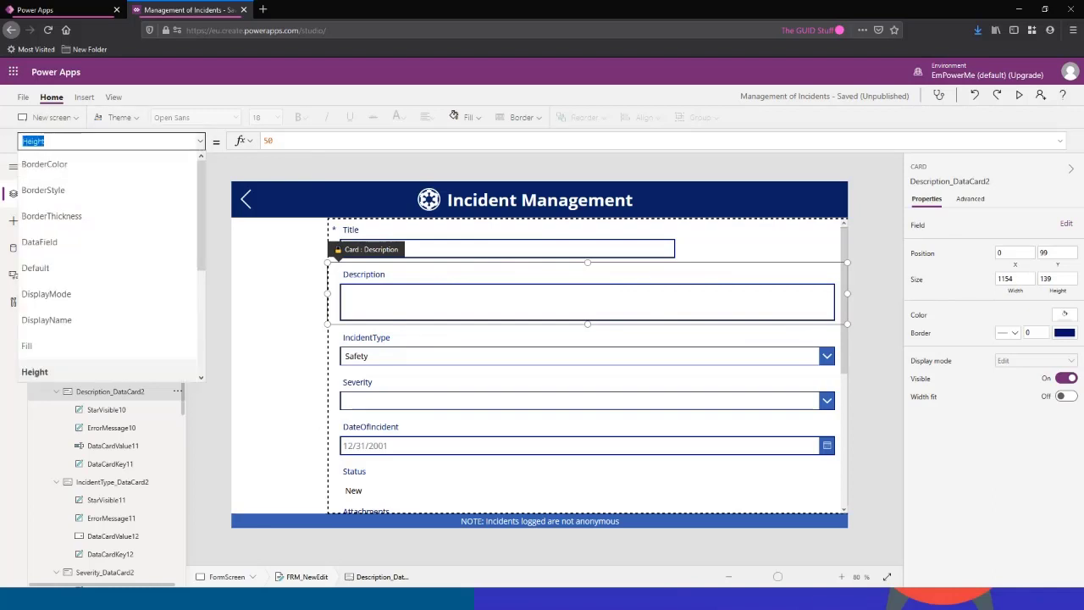
{"action": "type", "text": "Width"}
{"action": "key", "text": "Return"}
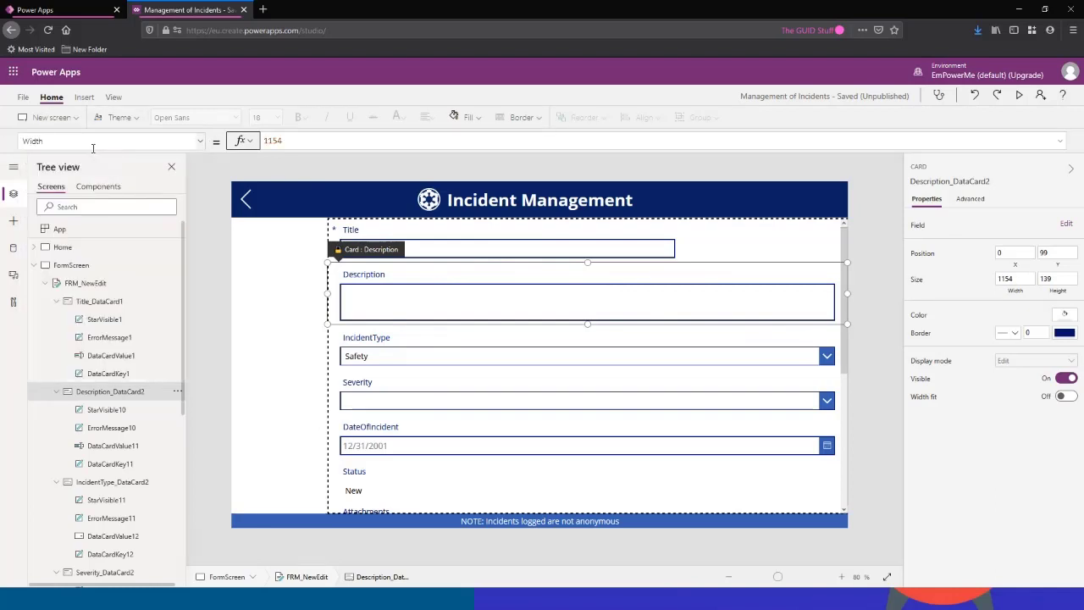
{"action": "left_click_drag", "start_coordinate": [294, 141], "coordinate": [216, 142]}
{"action": "type", "text": "800"}
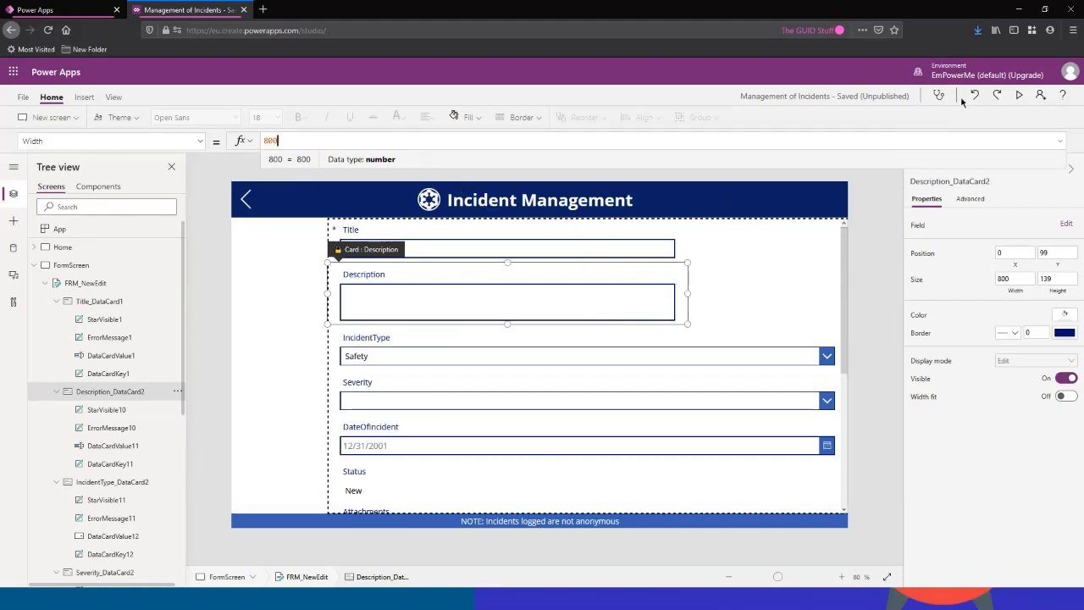
Increase the browser's page zoom to 120%.
{"action": "left_click", "coordinate": [1073, 29]}
{"action": "left_click", "coordinate": [1048, 141]}
{"action": "left_click", "coordinate": [1048, 140]}
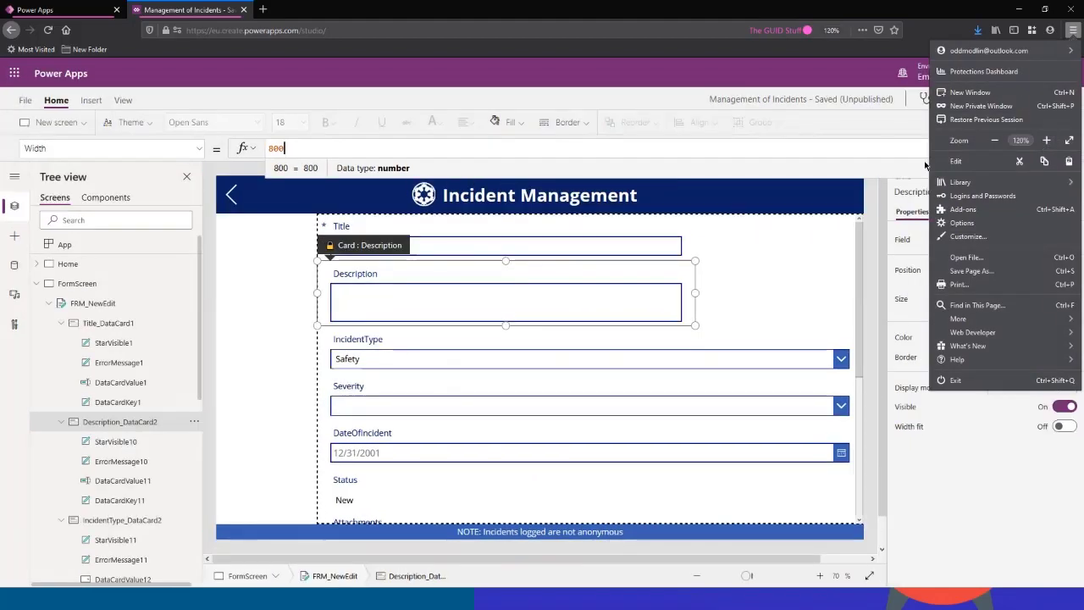
{"action": "left_click", "coordinate": [1074, 32]}
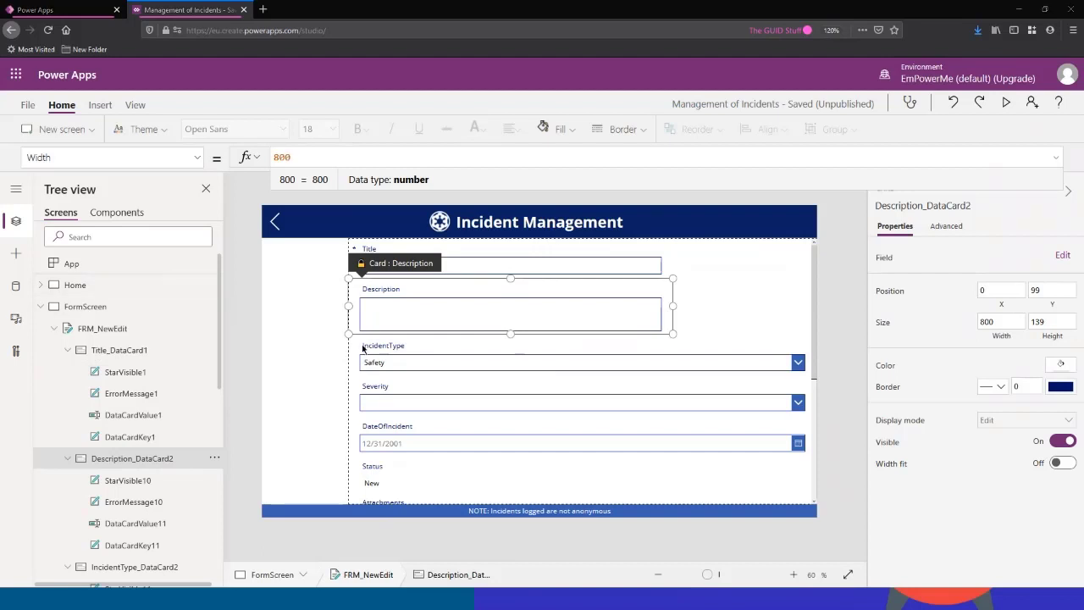
Set the width of the form's IncidentType card to 400.
{"action": "left_click", "coordinate": [424, 349]}
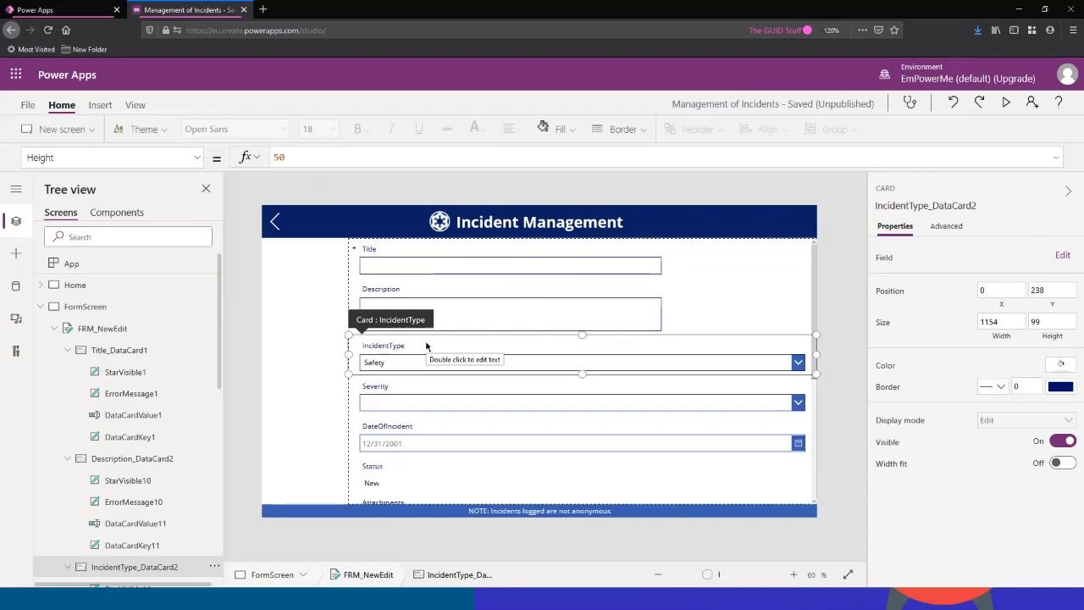
{"action": "left_click", "coordinate": [1005, 322]}
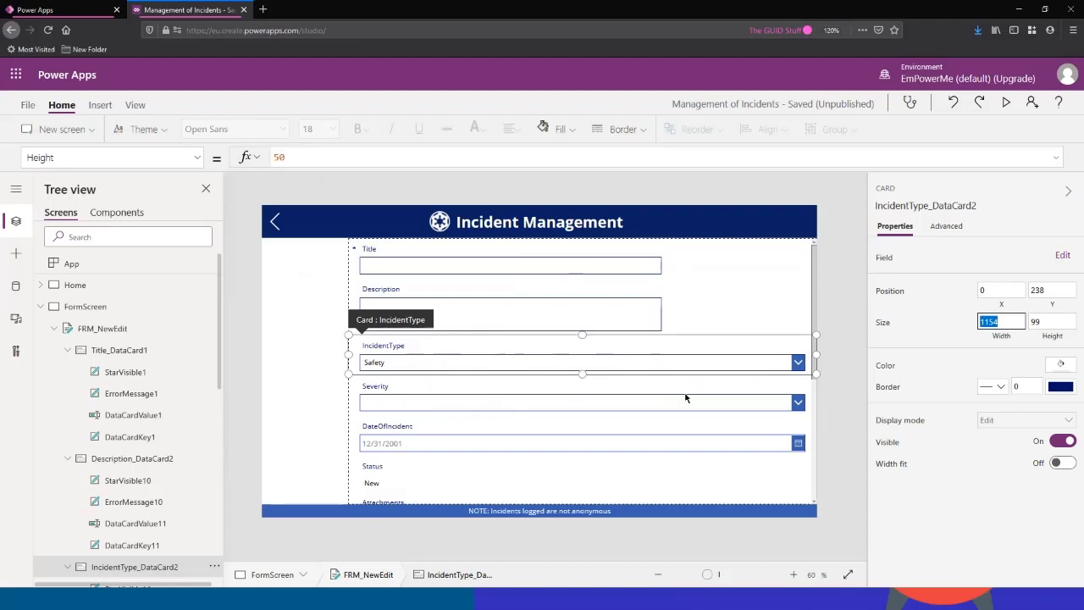
{"action": "left_click", "coordinate": [1008, 320]}
{"action": "key", "text": "Return"}
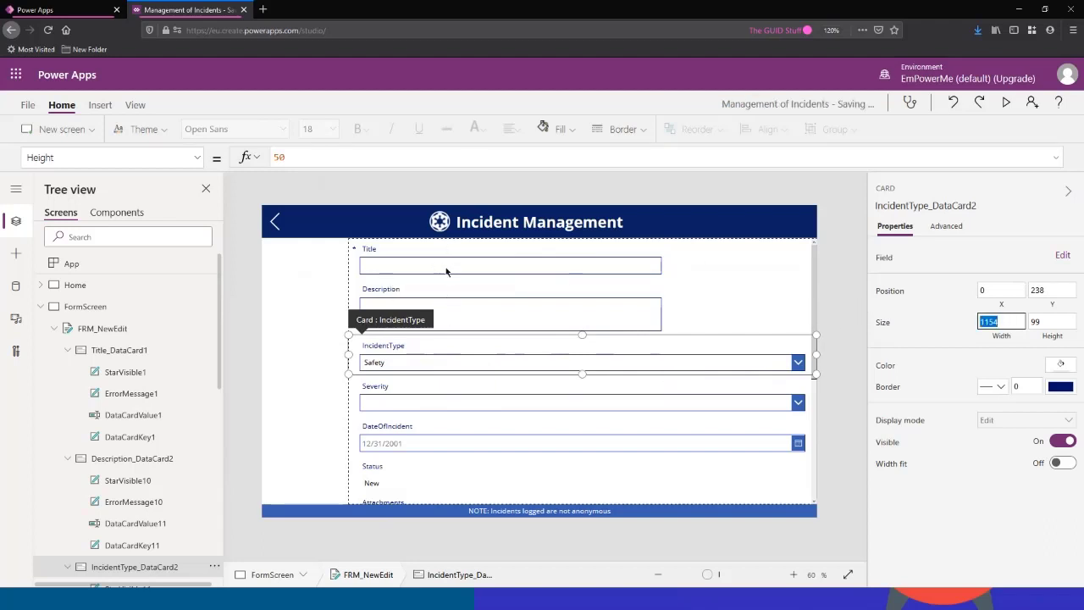
{"action": "left_click", "coordinate": [1006, 323]}
{"action": "key", "text": "Return"}
{"action": "type", "text": "400"}
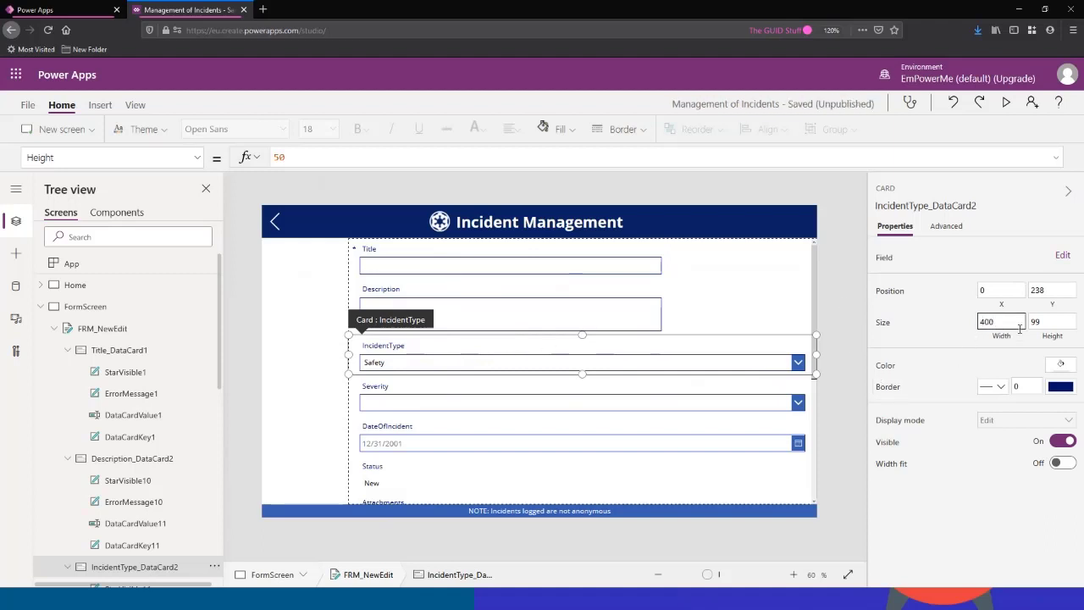
Resize the Severity card to a width of 400 and a height of 98.
{"action": "left_click", "coordinate": [562, 398]}
{"action": "left_click", "coordinate": [1001, 323]}
{"action": "type", "text": "400"}
{"action": "key", "text": "Tab"}
{"action": "type", "text": "99"}
{"action": "key", "text": "BackSpace"}
{"action": "type", "text": "8"}
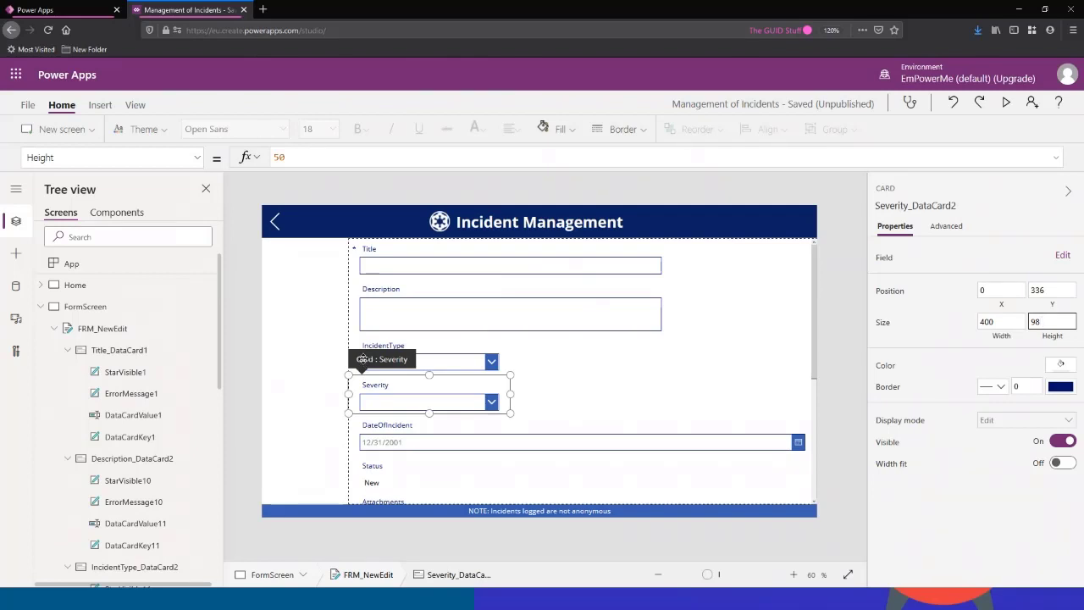
Move the Severity card up beside the IncidentType card so both share one row.
{"action": "left_click_drag", "start_coordinate": [382, 360], "coordinate": [509, 357]}
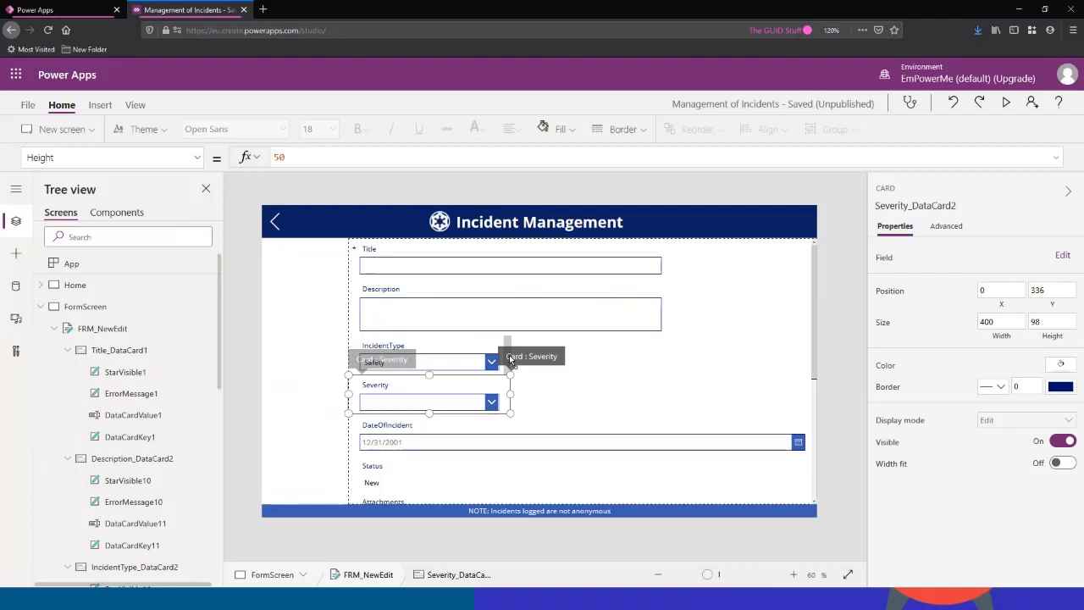
{"action": "key", "text": "ctrl"}
{"action": "key", "text": "ctrl"}
{"action": "left_click_drag", "start_coordinate": [510, 355], "coordinate": [510, 355]}
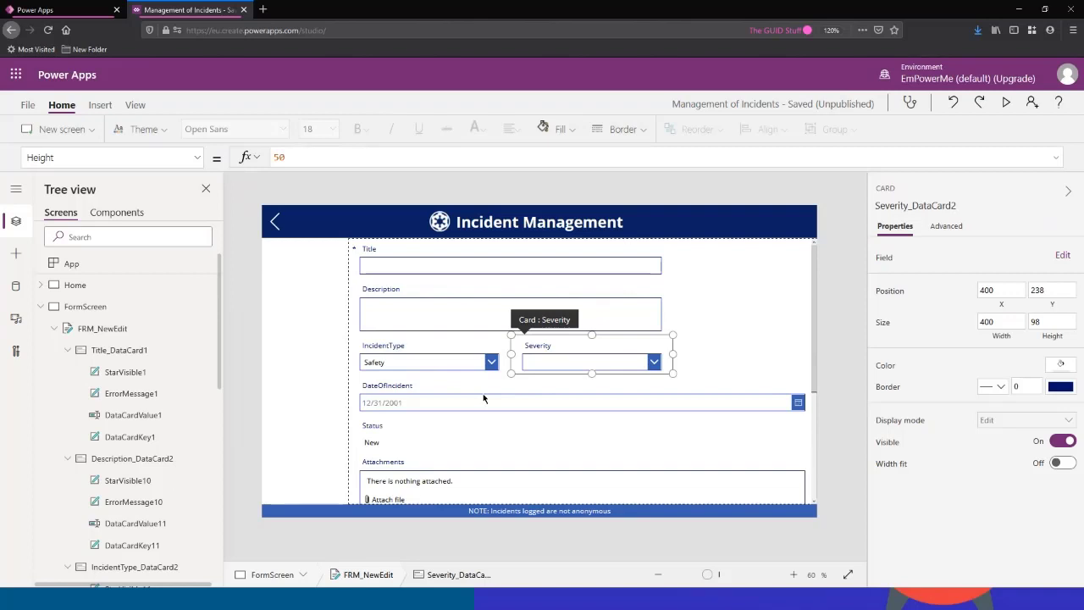
Compare the size and position of the IncidentType and Severity cards, ending with the whole FRM_NewEdit form selected.
{"action": "left_click", "coordinate": [457, 341]}
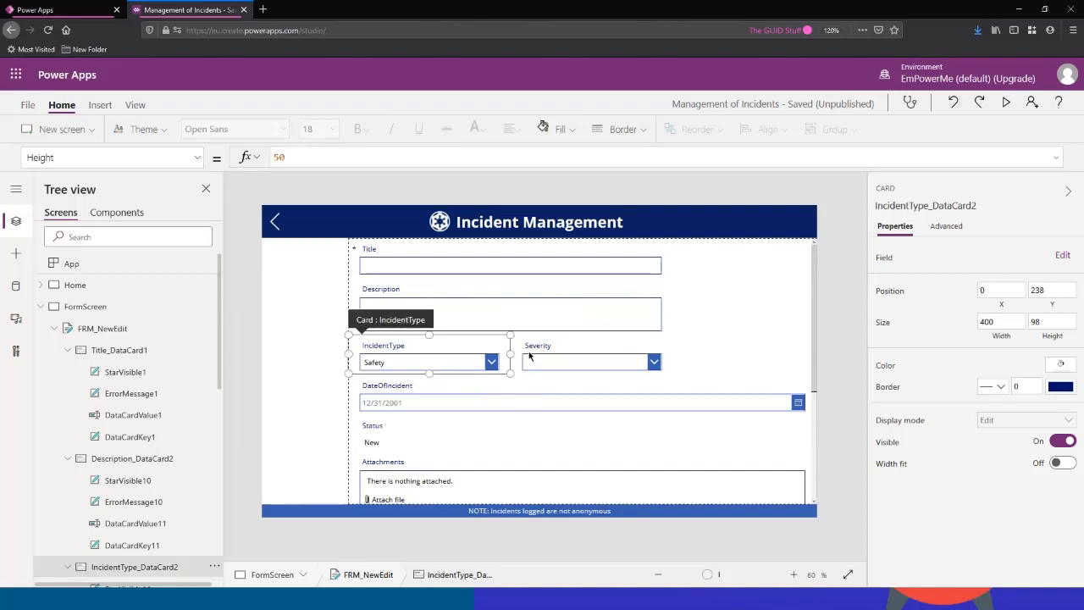
{"action": "left_click", "coordinate": [576, 347]}
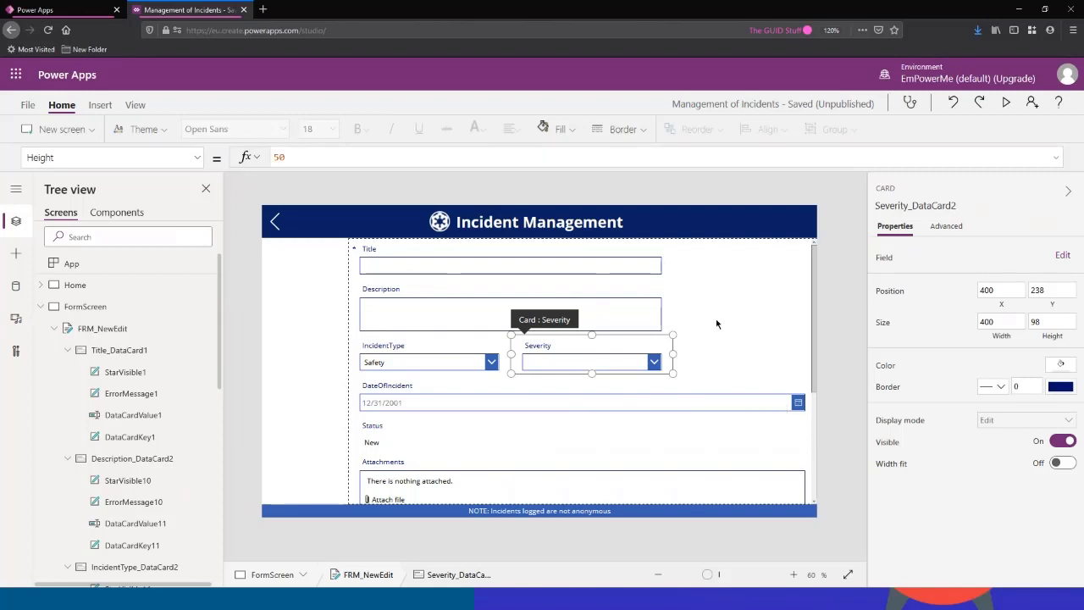
{"action": "left_click", "coordinate": [734, 349]}
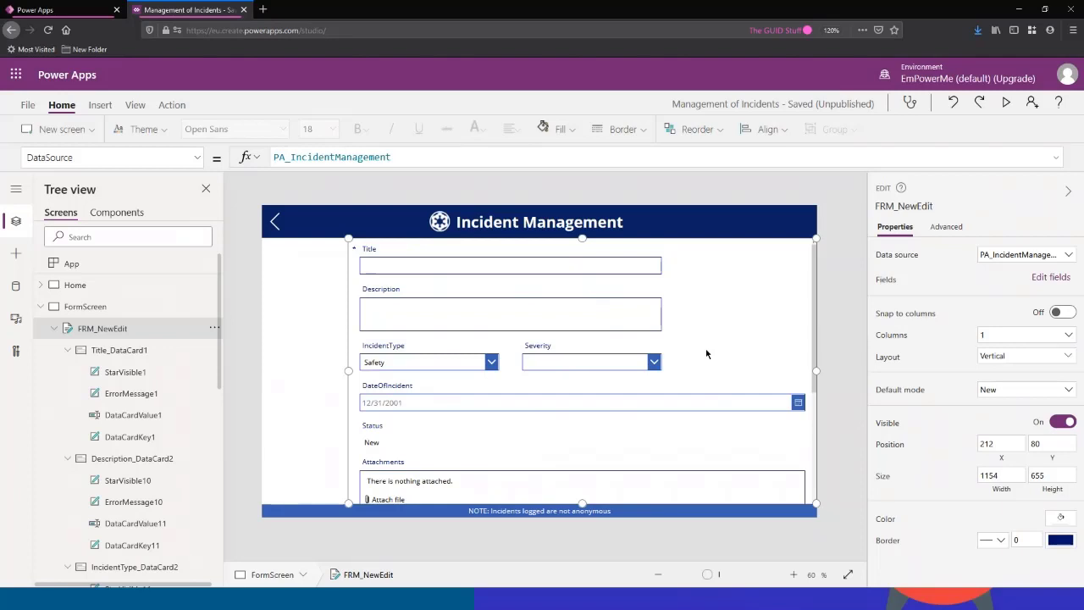
Save the app and set the width of the form's DateOfIncident card to 400.
{"action": "key", "text": "ctrl+s"}
{"action": "left_click", "coordinate": [572, 386]}
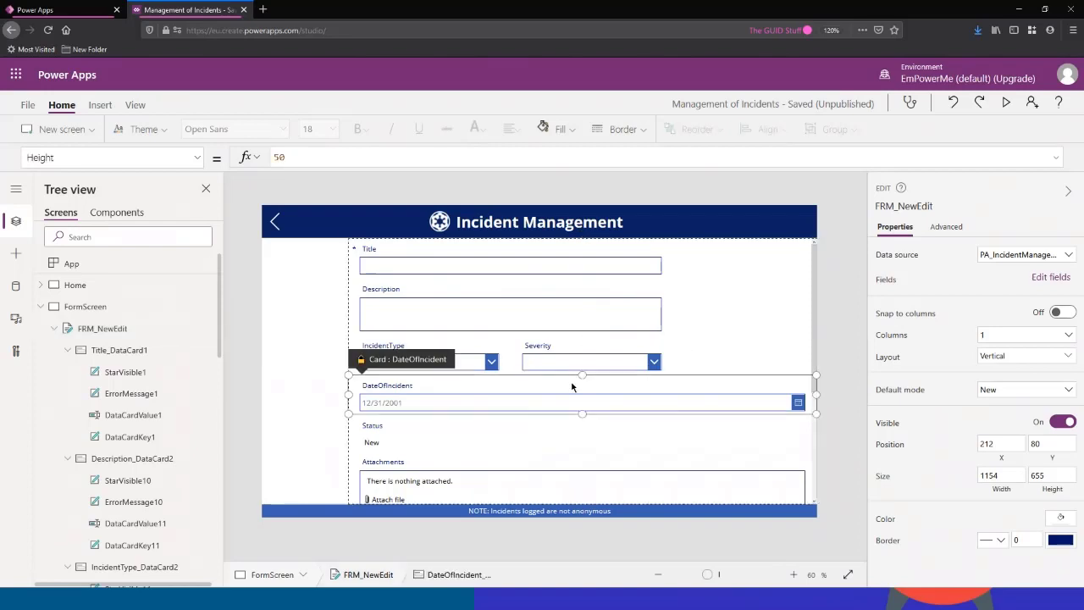
{"action": "double_click", "coordinate": [990, 322]}
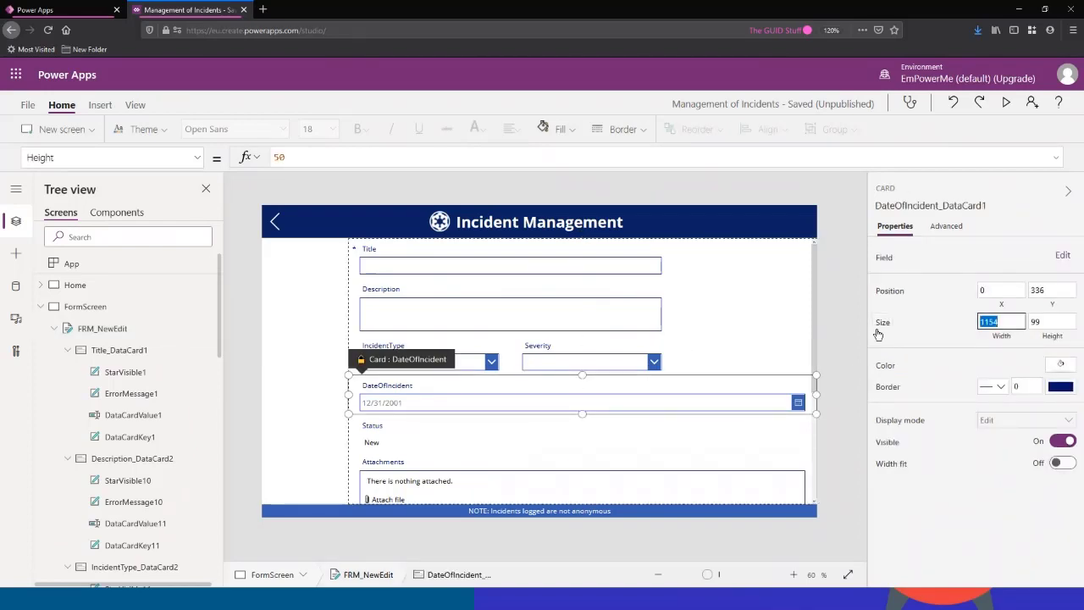
{"action": "type", "text": "800"}
{"action": "key", "text": "Return"}
{"action": "type", "text": "400"}
{"action": "key", "text": "Tab"}
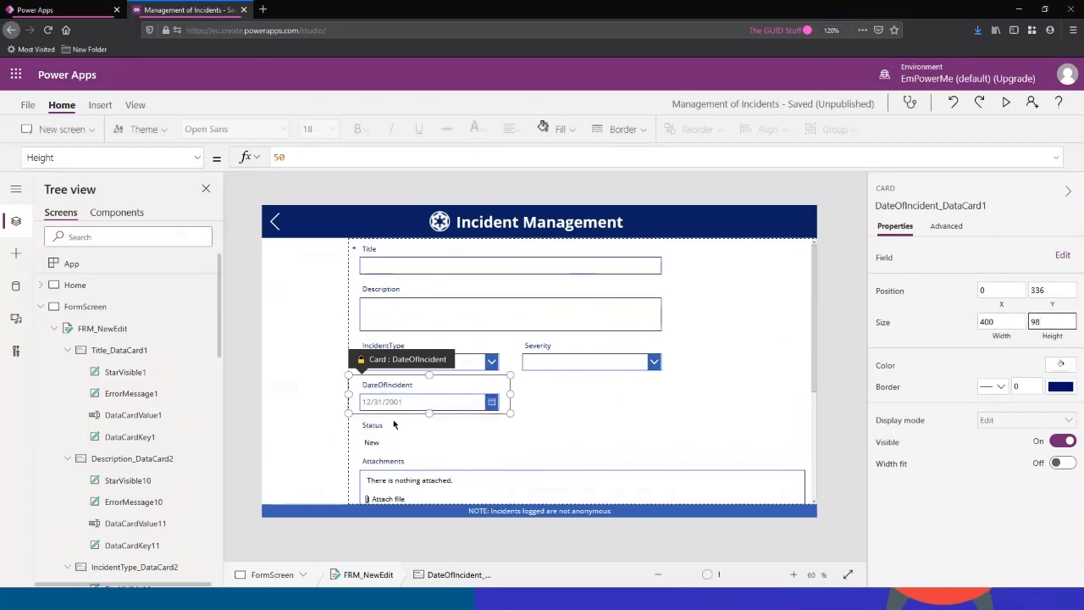
Set the Status card's width to 400 and move it up beside the DateOfIncident card.
{"action": "left_click", "coordinate": [393, 423]}
{"action": "left_click", "coordinate": [1000, 321]}
{"action": "type", "text": "400"}
{"action": "key", "text": "Tab"}
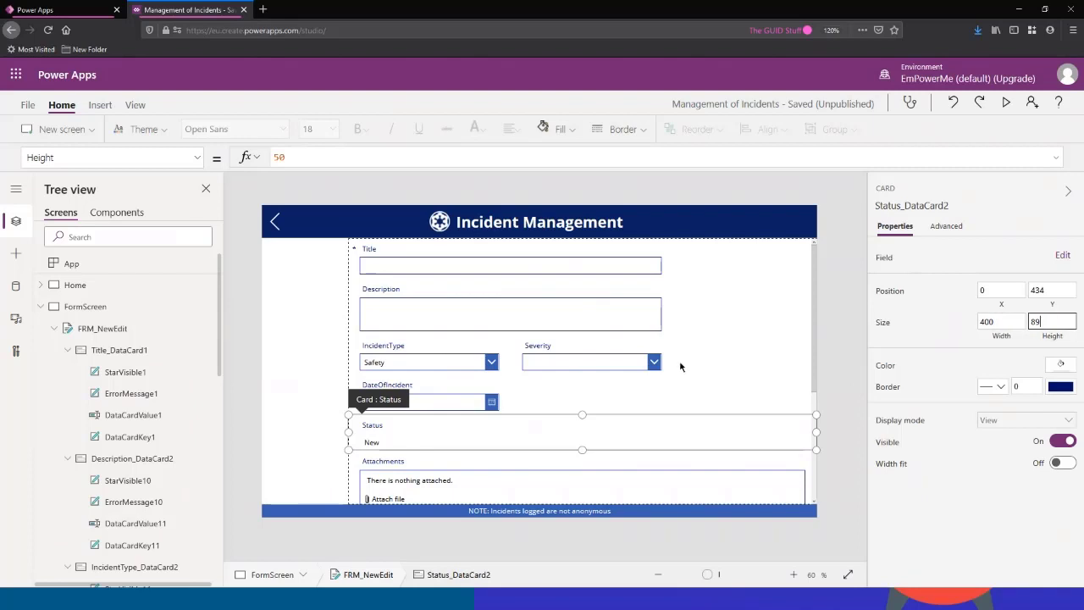
{"action": "left_click", "coordinate": [370, 399]}
{"action": "left_click_drag", "start_coordinate": [370, 399], "coordinate": [510, 404]}
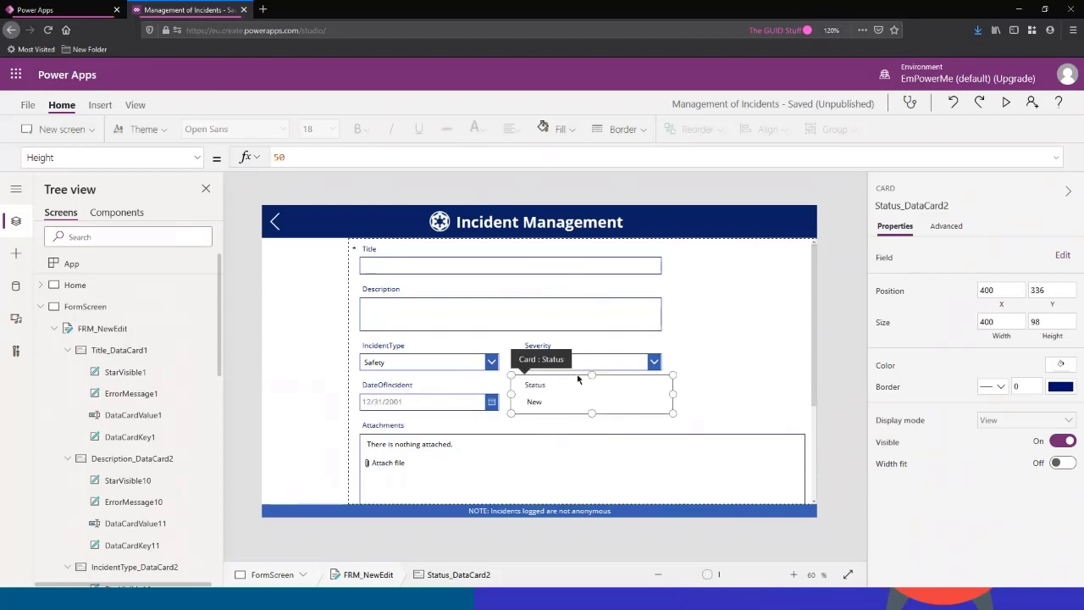
Set the width of the form's Attachments card to 800.
{"action": "left_click", "coordinate": [481, 432]}
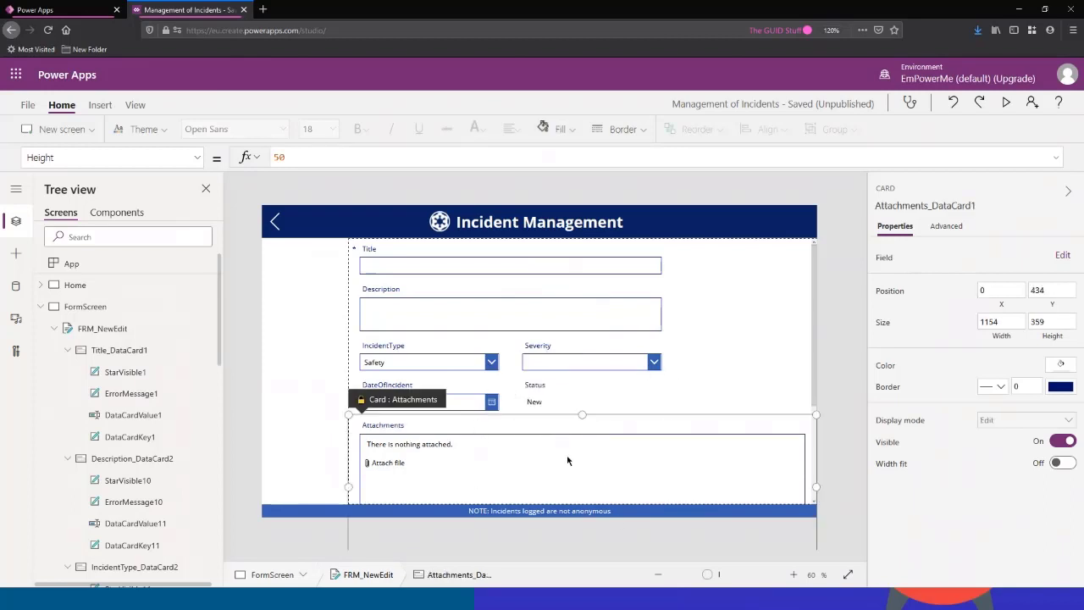
{"action": "left_click_drag", "start_coordinate": [1002, 322], "coordinate": [978, 322]}
{"action": "type", "text": "800"}
{"action": "key", "text": "Tab"}
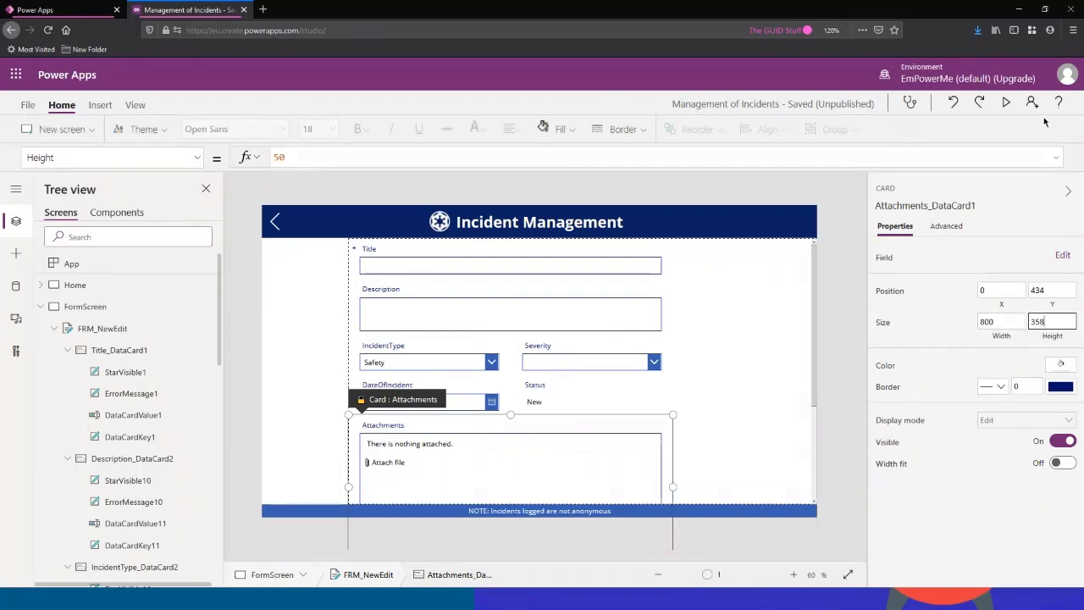
Preview the form and test its dropdowns by choosing severity Super-Ultra-Really-Not-Good and incident type Quality Control.
{"action": "left_click", "coordinate": [1007, 103]}
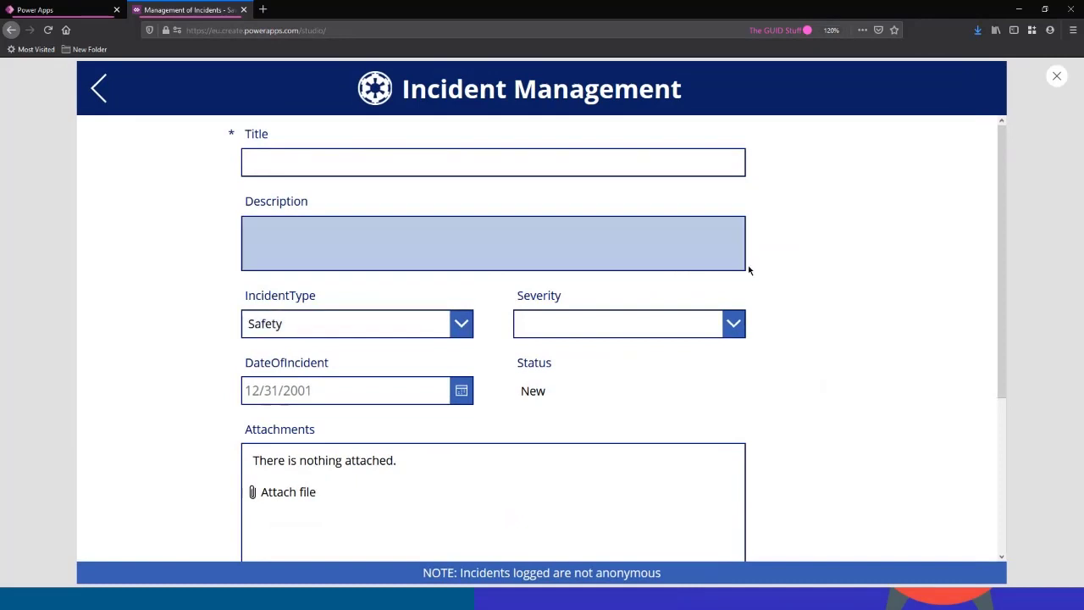
{"action": "scroll", "coordinate": [787, 267], "scroll_direction": "down", "scroll_amount": 3}
{"action": "scroll", "coordinate": [765, 272], "scroll_direction": "up", "scroll_amount": 3}
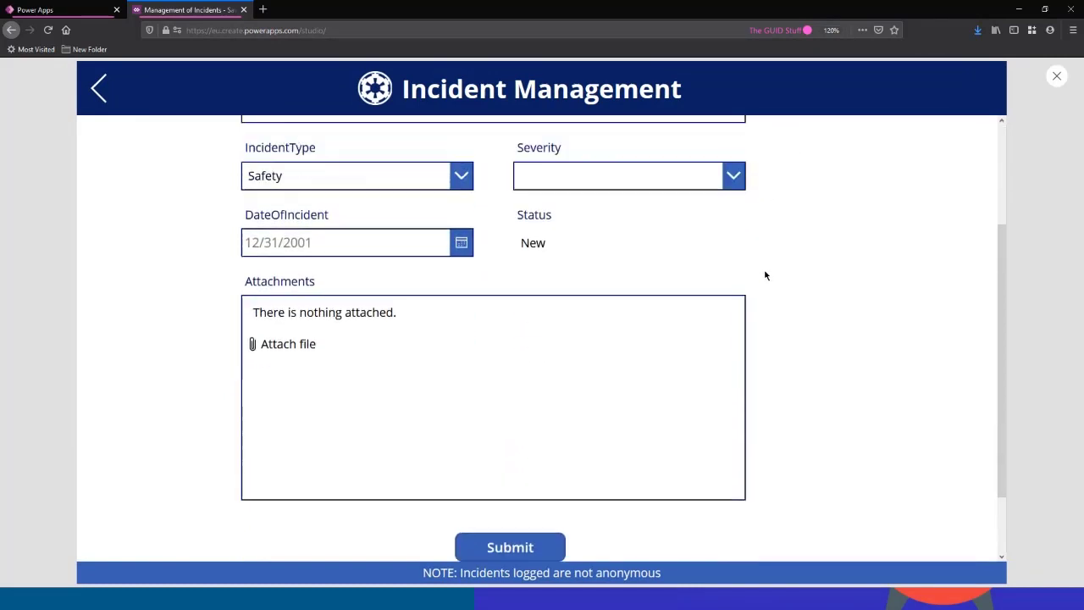
{"action": "left_click", "coordinate": [462, 324]}
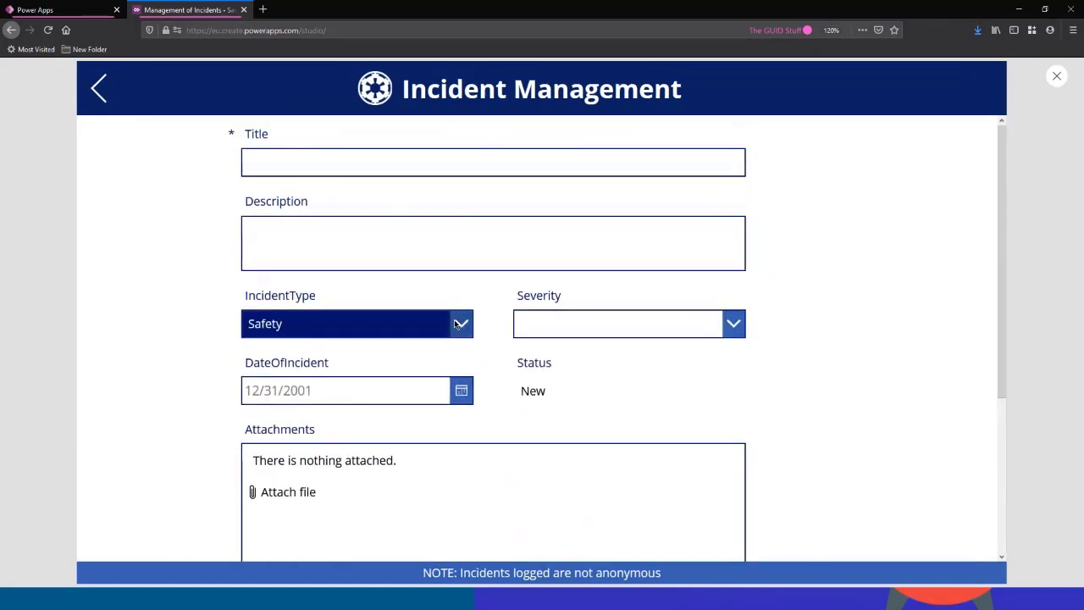
{"action": "left_click", "coordinate": [581, 324]}
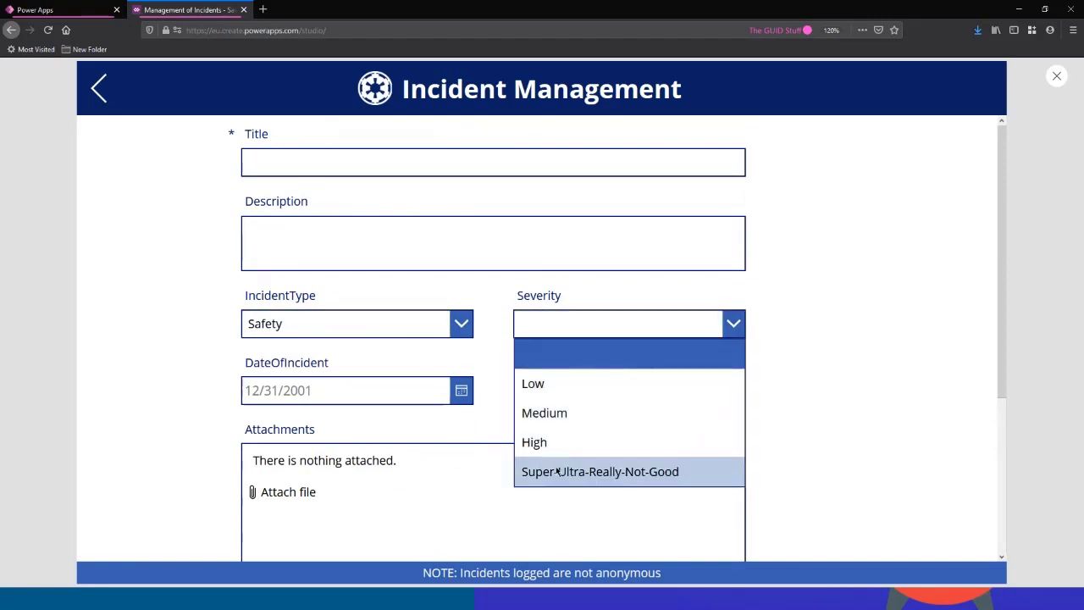
{"action": "left_click", "coordinate": [593, 470]}
{"action": "left_click", "coordinate": [424, 323]}
{"action": "left_click", "coordinate": [395, 461]}
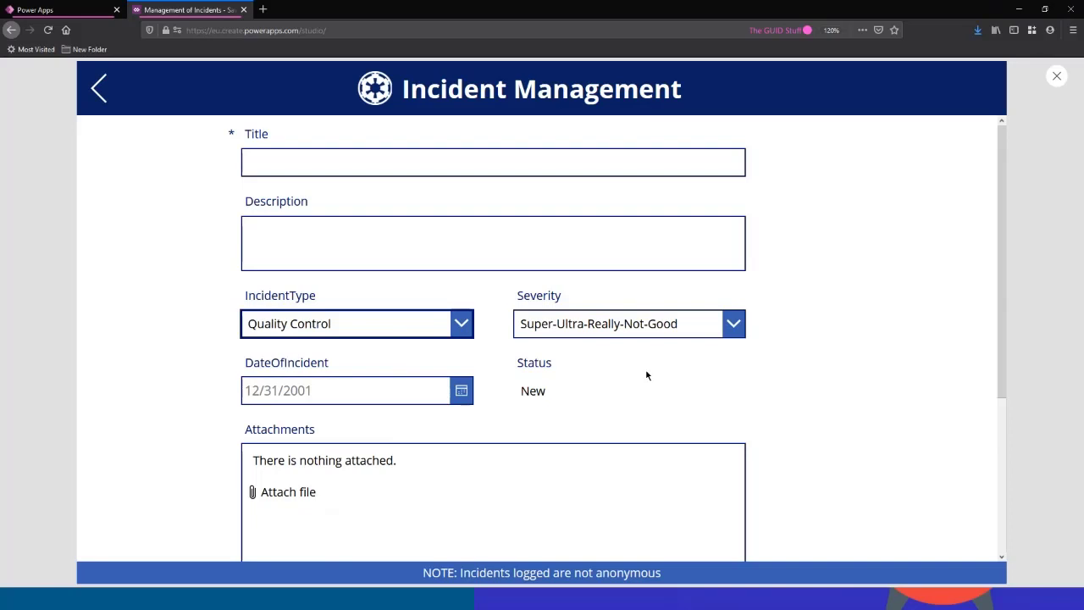
{"action": "left_click", "coordinate": [1057, 77]}
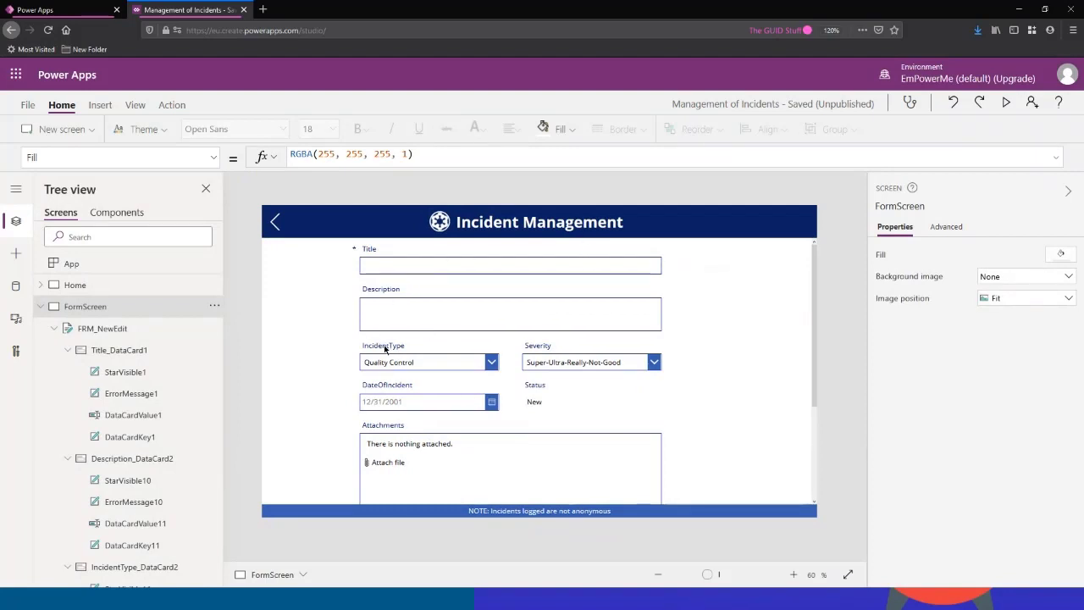
{"action": "key", "text": "ctrl"}
{"action": "key", "text": "ctrl"}
{"action": "key", "text": "ctrl"}
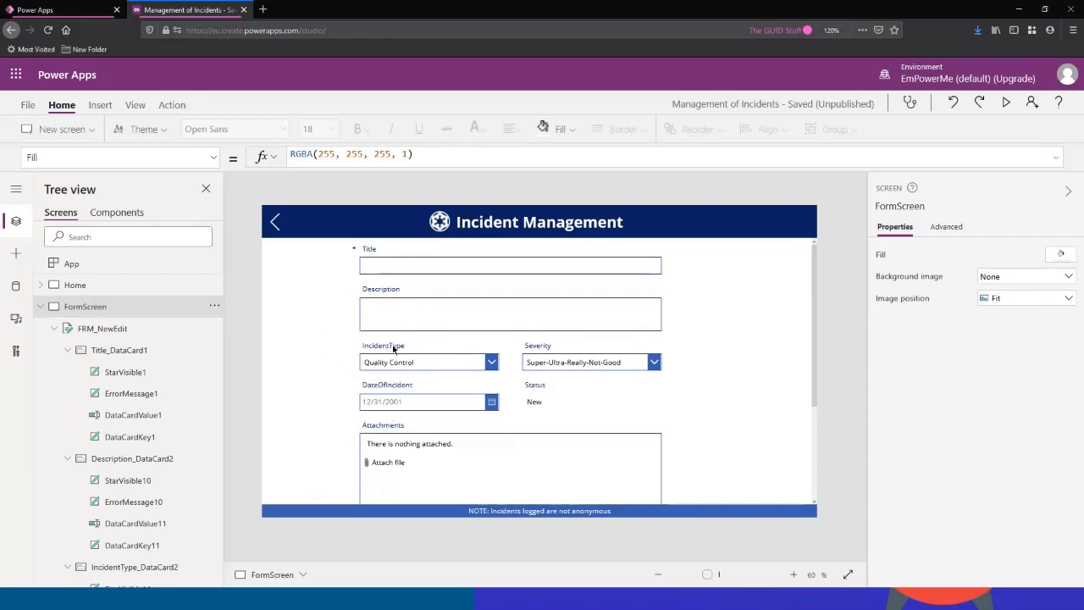
{"action": "key", "text": "ctrl"}
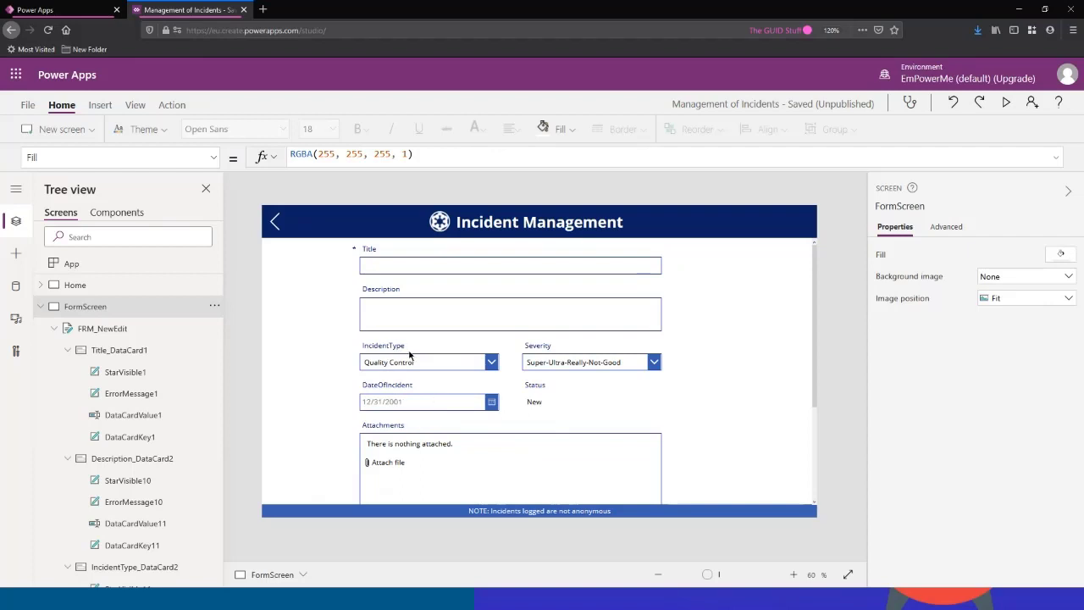
Replace the Text formula of the IncidentType card's label with "Incident Type".
{"action": "left_click", "coordinate": [396, 348]}
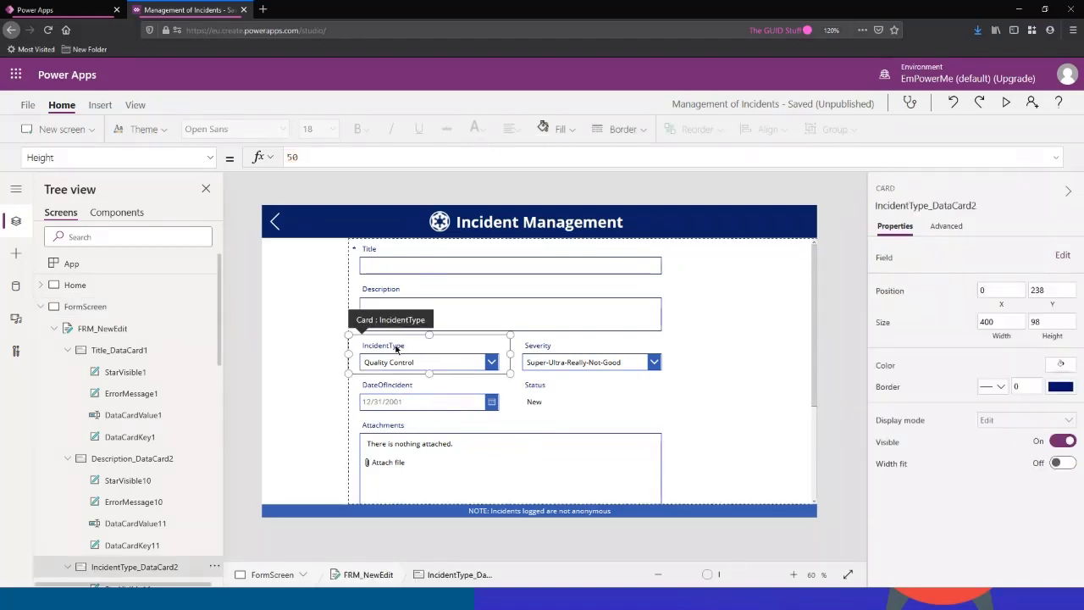
{"action": "scroll", "coordinate": [136, 375], "scroll_direction": "down", "scroll_amount": 2}
{"action": "scroll", "coordinate": [140, 376], "scroll_direction": "down", "scroll_amount": 1}
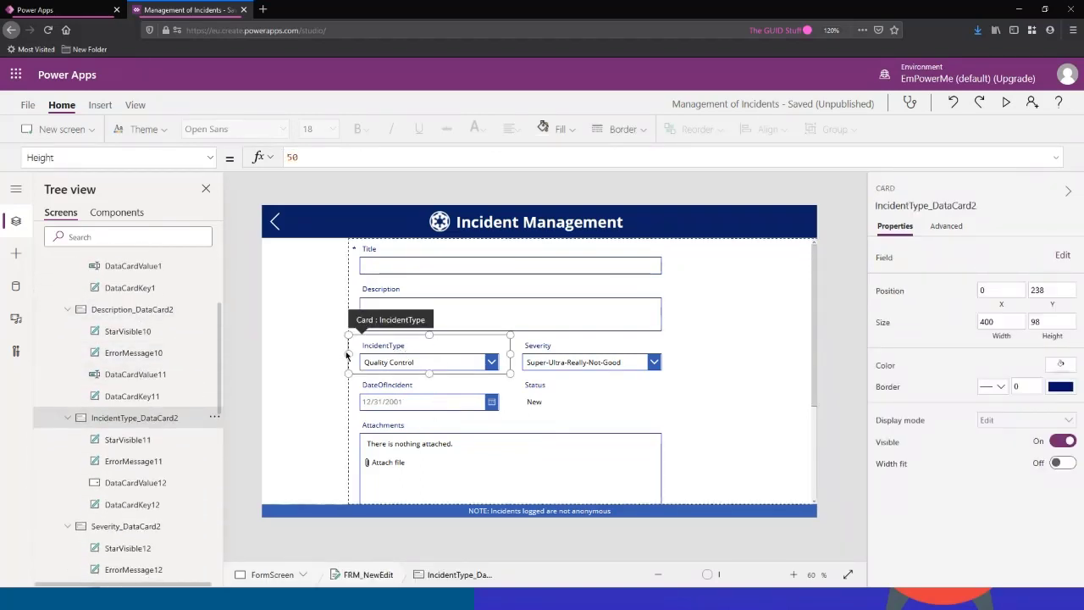
{"action": "left_click", "coordinate": [383, 345]}
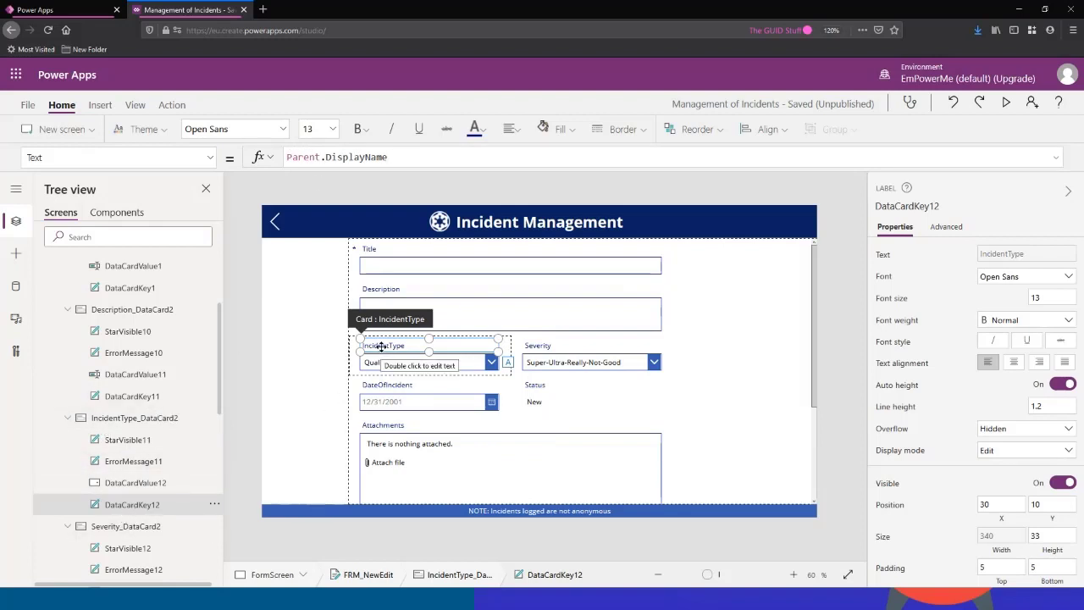
{"action": "triple_click", "coordinate": [413, 155]}
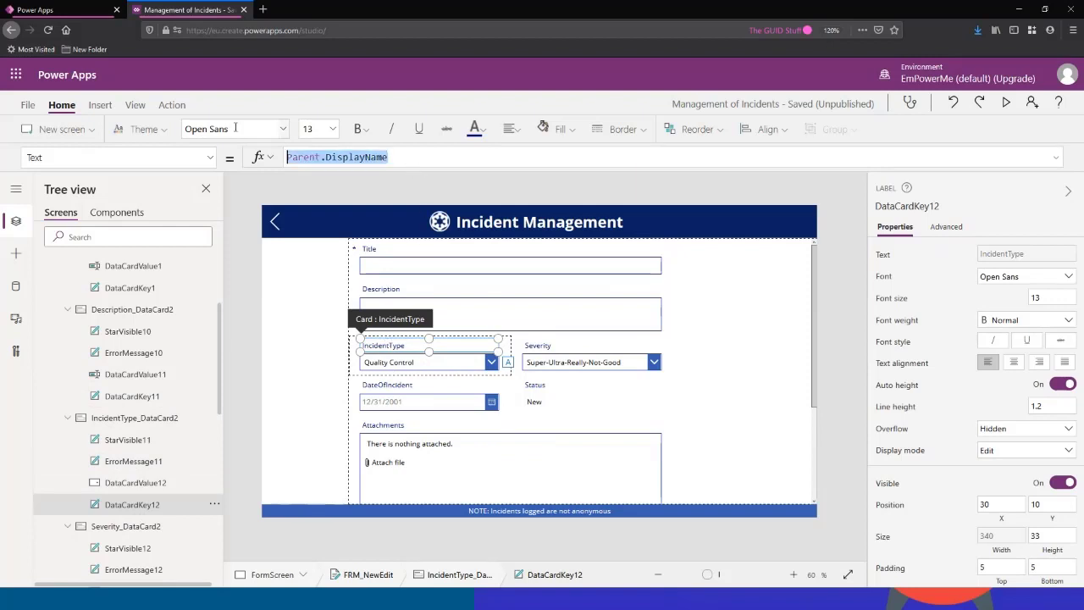
{"action": "type", "text": "\"\""}
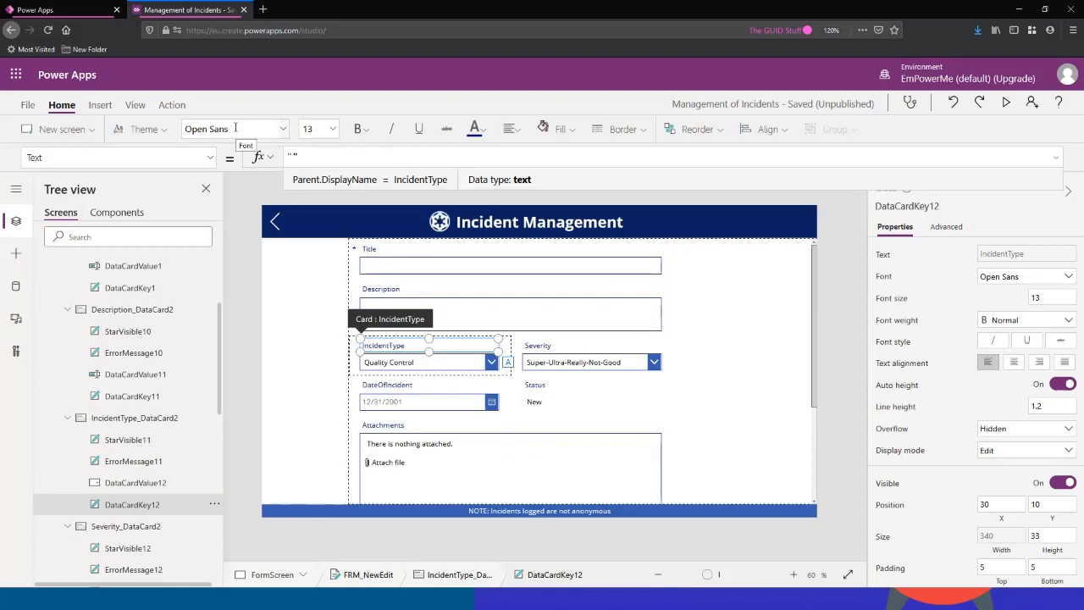
{"action": "type", "text": "Inci"}
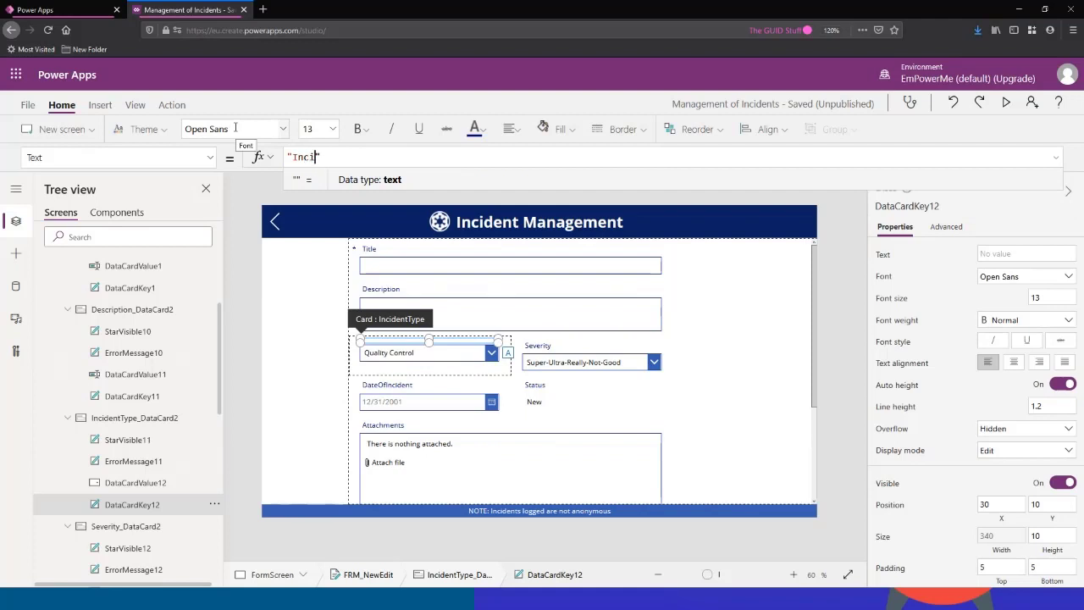
{"action": "type", "text": "dent Type"}
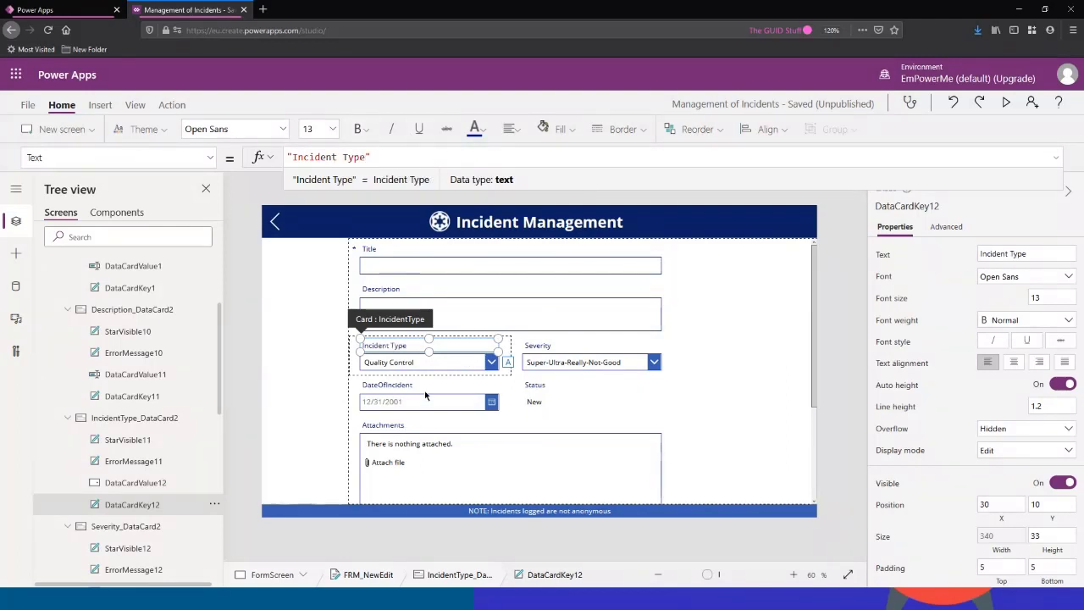
Change the DateOfIncident card's DisplayName property to "Date Of Incident".
{"action": "left_click", "coordinate": [430, 390]}
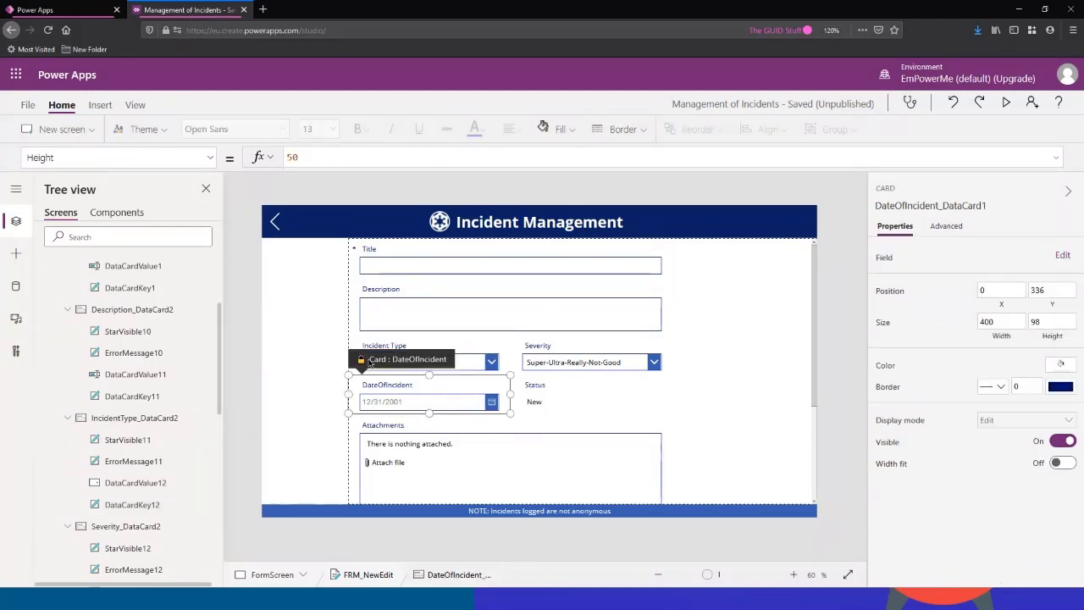
{"action": "scroll", "coordinate": [84, 377], "scroll_direction": "down", "scroll_amount": 3}
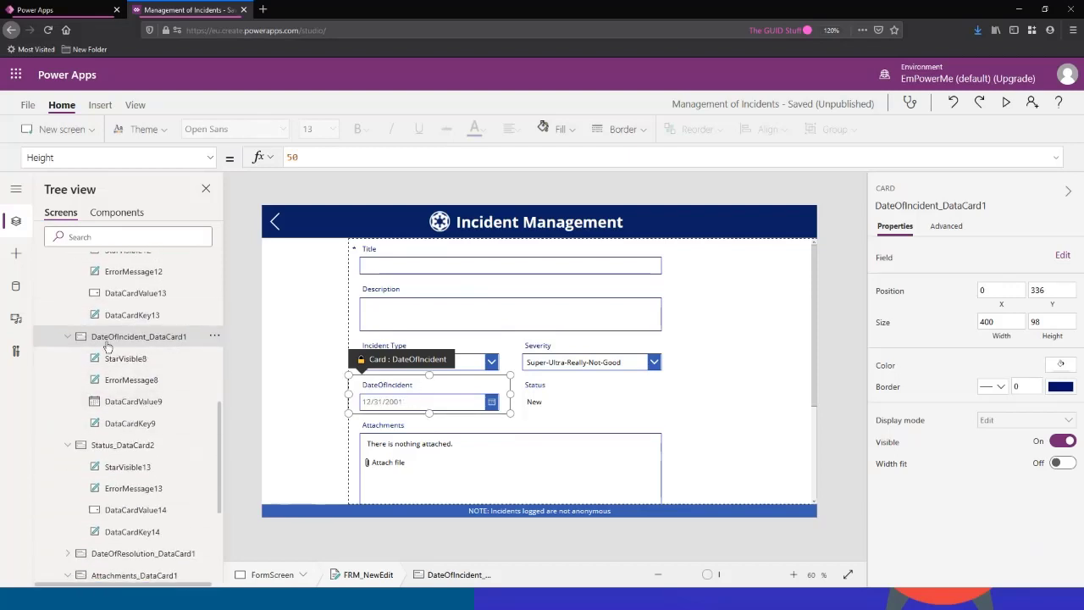
{"action": "left_click", "coordinate": [210, 161]}
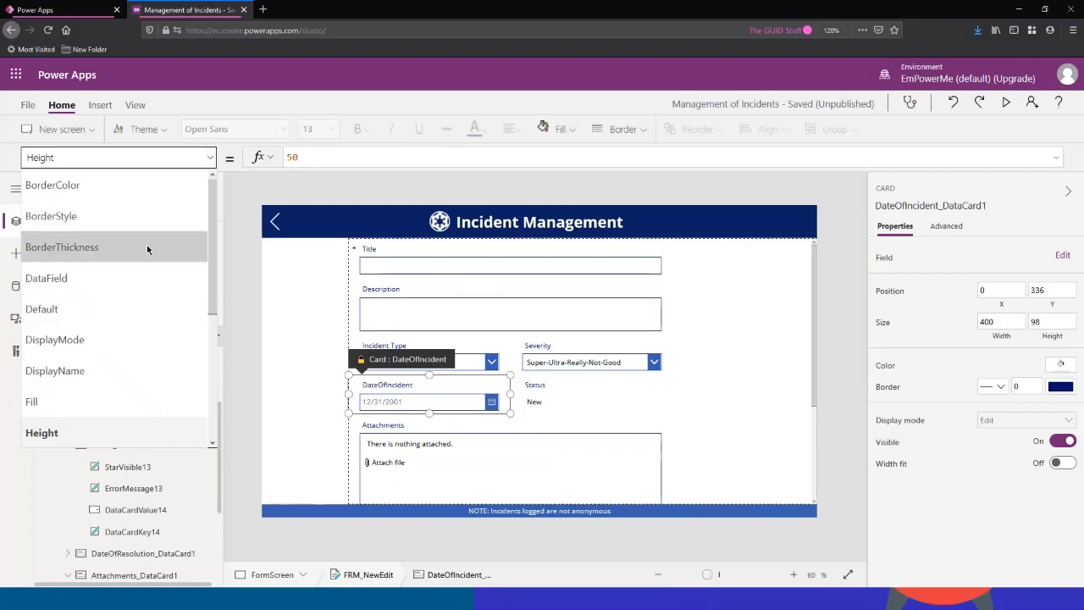
{"action": "left_click", "coordinate": [82, 371]}
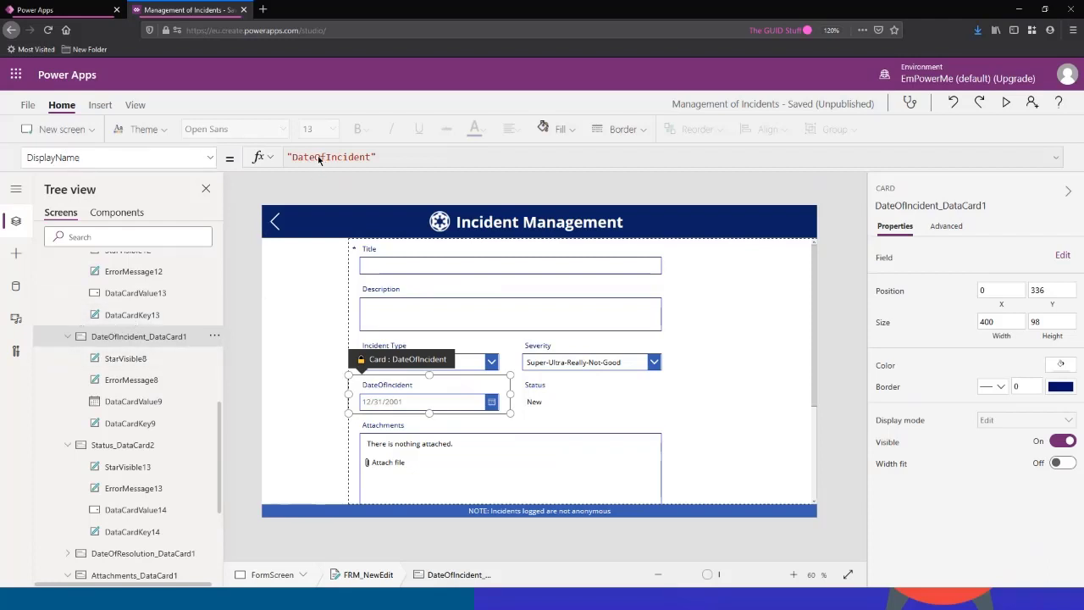
{"action": "left_click", "coordinate": [946, 227]}
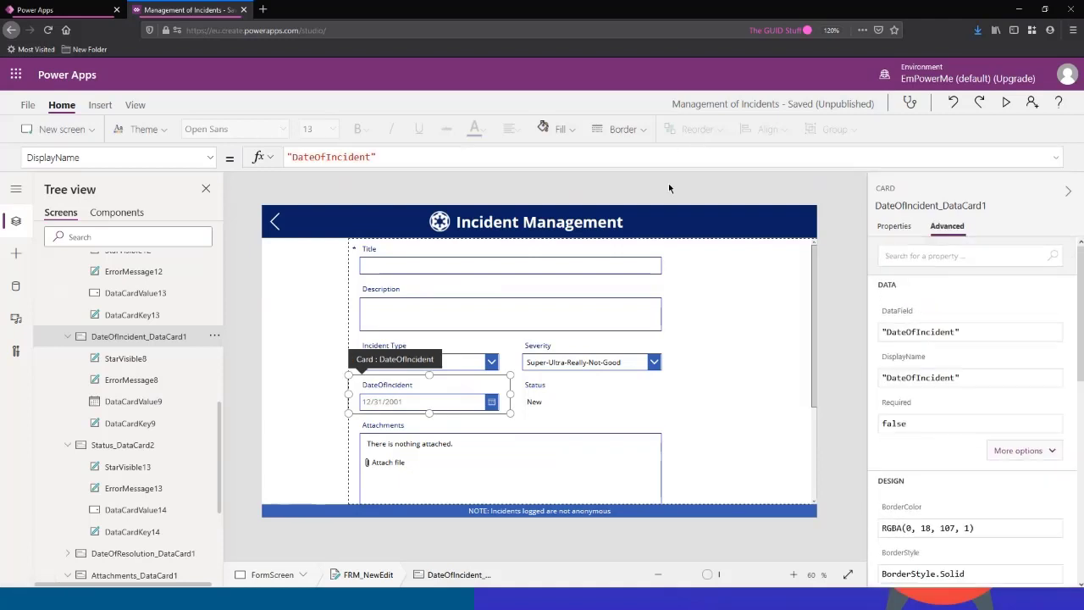
{"action": "left_click", "coordinate": [317, 158]}
{"action": "left_click", "coordinate": [331, 157]}
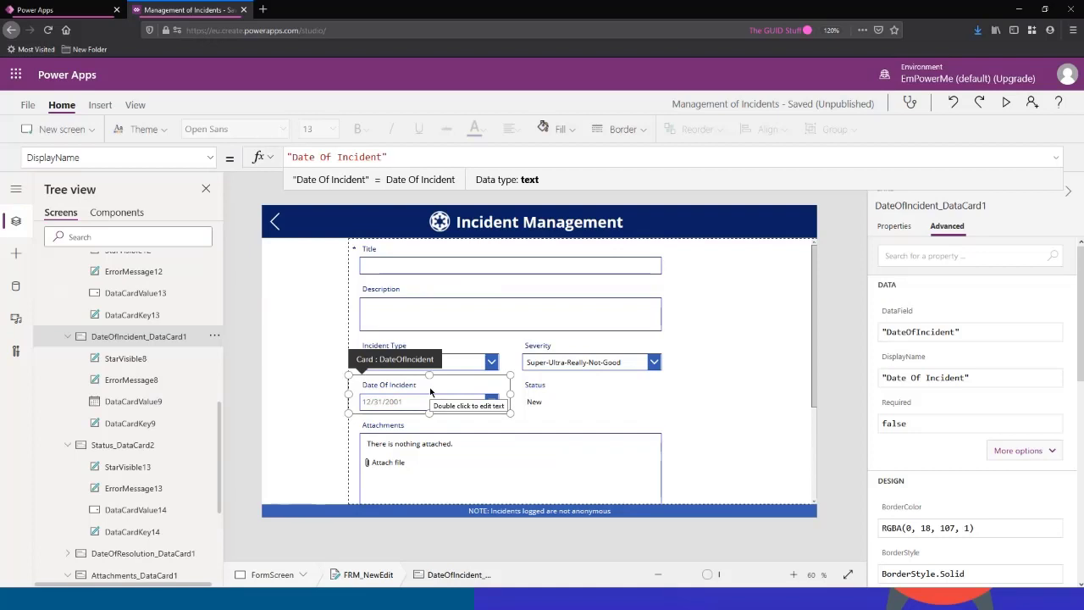
Review the whole form down to the Submit button in the editor and in preview, then return to the Home screen.
{"action": "left_click", "coordinate": [753, 386]}
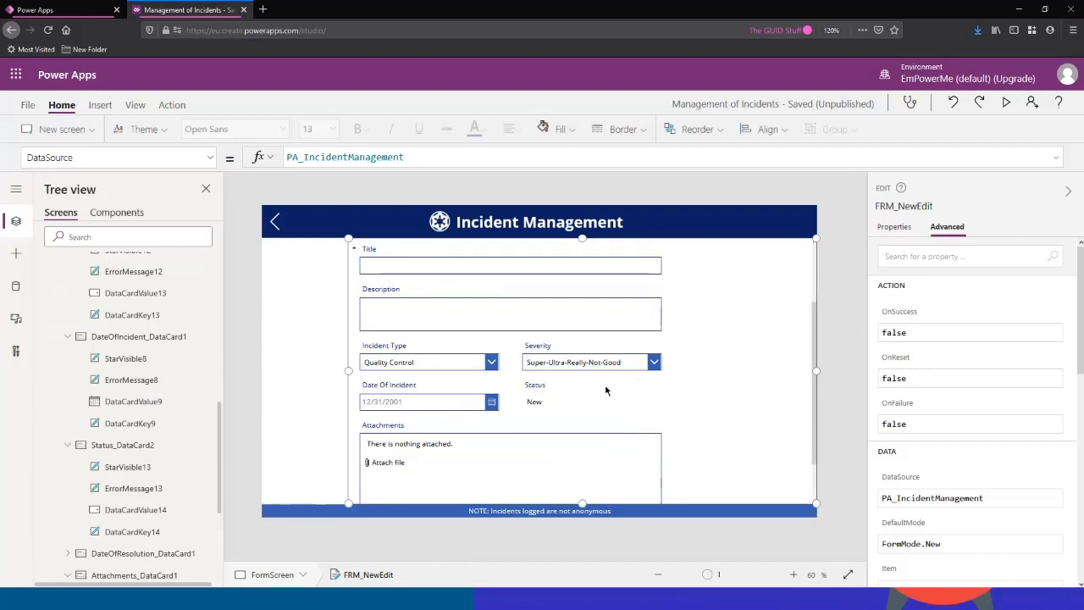
{"action": "scroll", "coordinate": [607, 387], "scroll_direction": "down", "scroll_amount": 3}
{"action": "scroll", "coordinate": [617, 367], "scroll_direction": "up", "scroll_amount": 3}
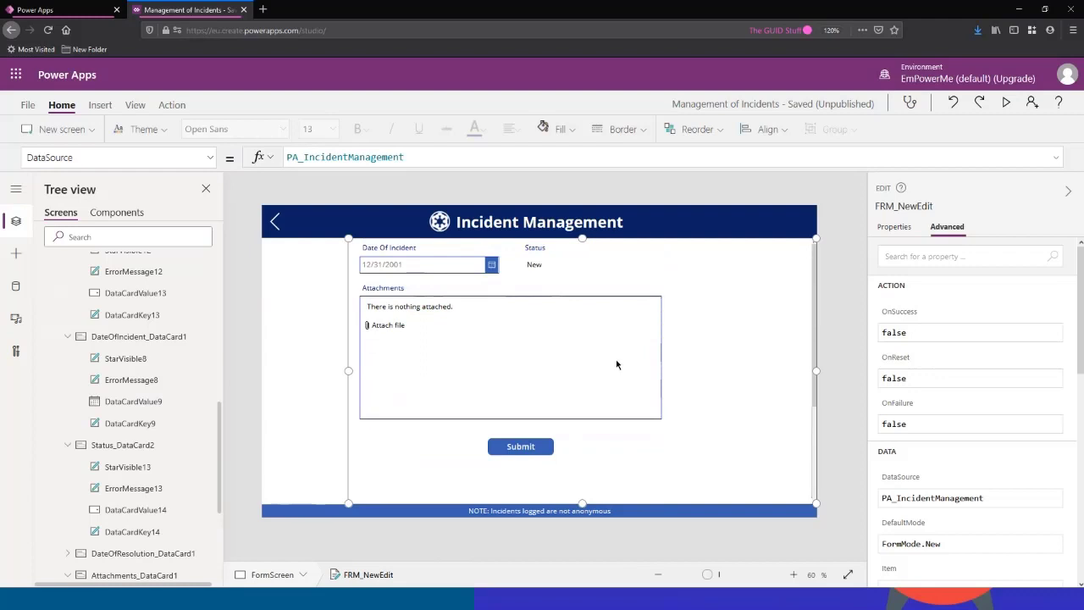
{"action": "left_click", "coordinate": [1008, 101]}
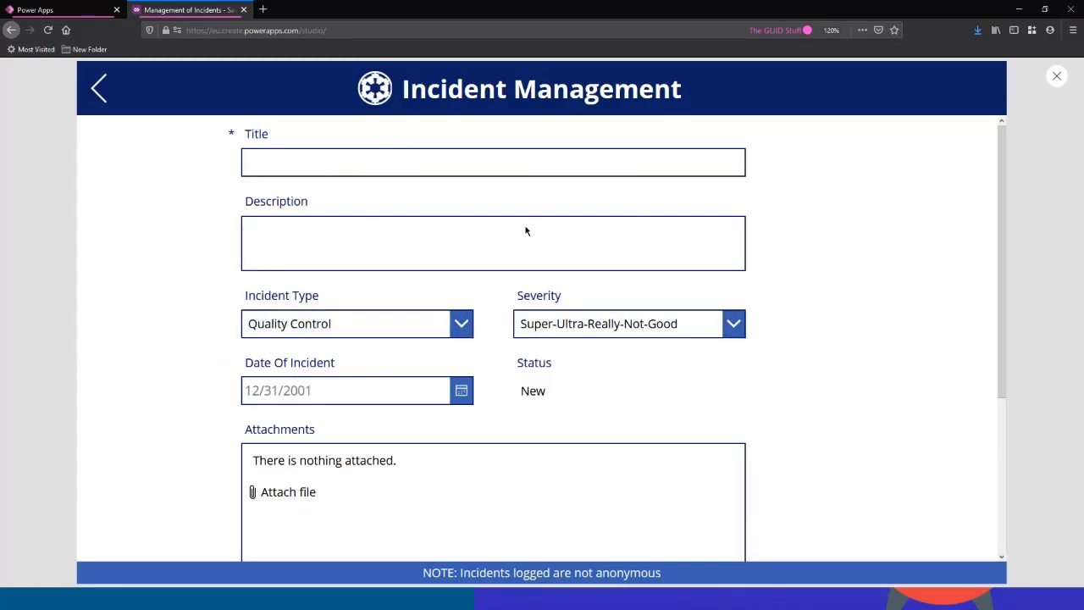
{"action": "scroll", "coordinate": [478, 337], "scroll_direction": "down", "scroll_amount": 1}
{"action": "scroll", "coordinate": [476, 339], "scroll_direction": "down", "scroll_amount": 3}
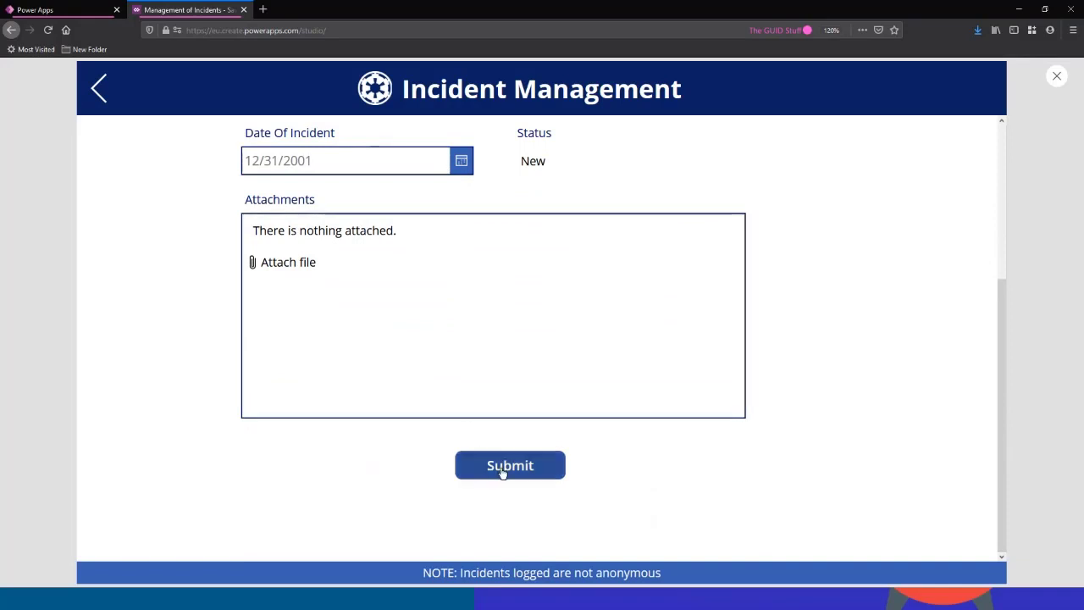
{"action": "scroll", "coordinate": [500, 472], "scroll_direction": "up", "scroll_amount": 3}
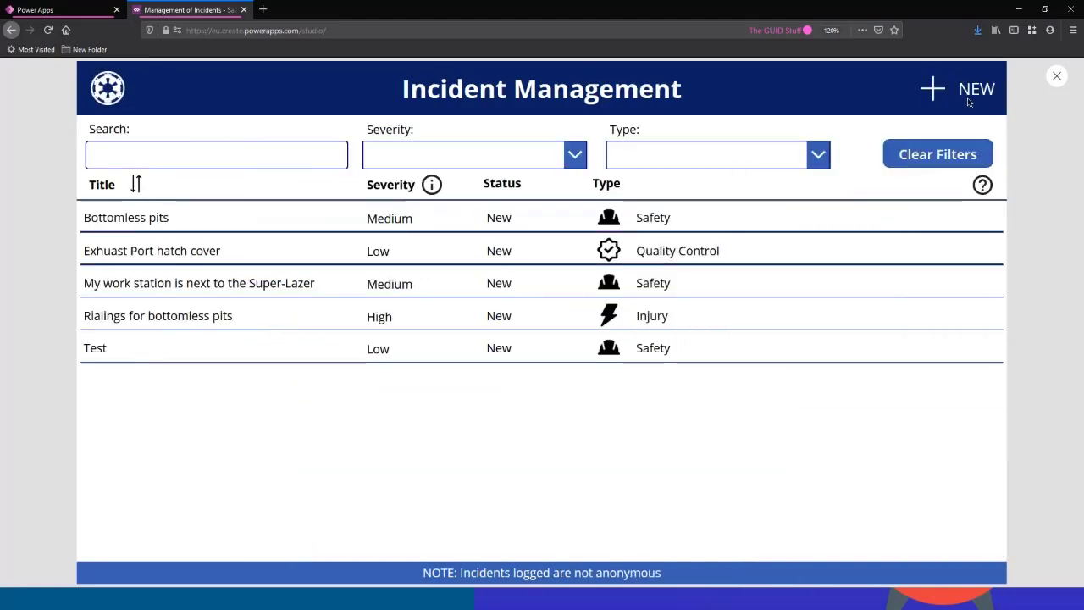
{"action": "left_click", "coordinate": [1058, 77]}
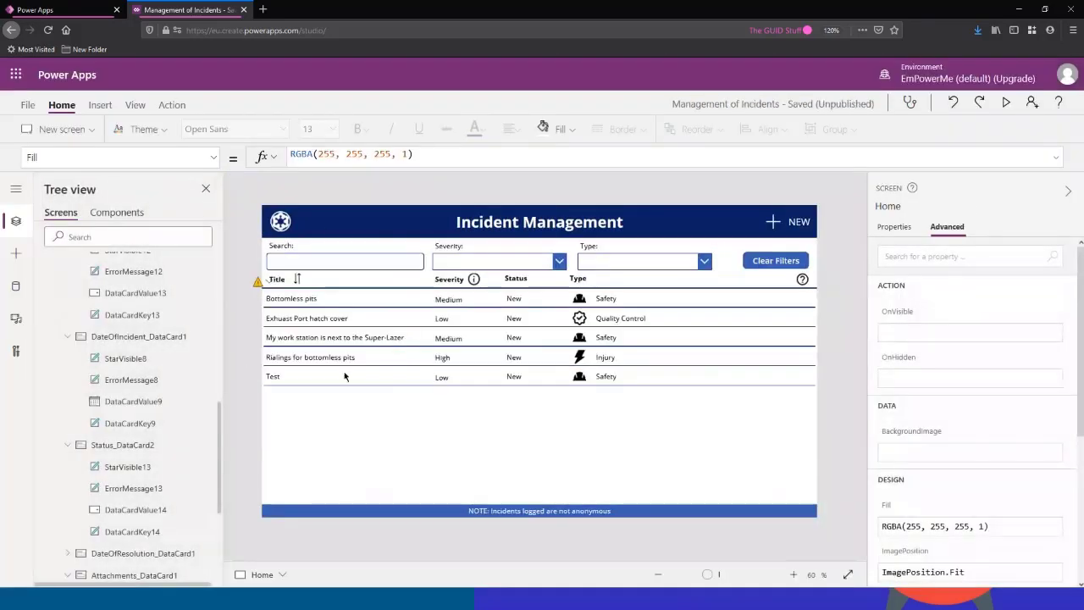
Select the GAL_Incidents gallery on the Home screen, collapse FormScreen in the tree and expand the gallery's child controls.
{"action": "left_click", "coordinate": [515, 300]}
{"action": "scroll", "coordinate": [71, 358], "scroll_direction": "up", "scroll_amount": 10}
{"action": "scroll", "coordinate": [42, 364], "scroll_direction": "down", "scroll_amount": 6}
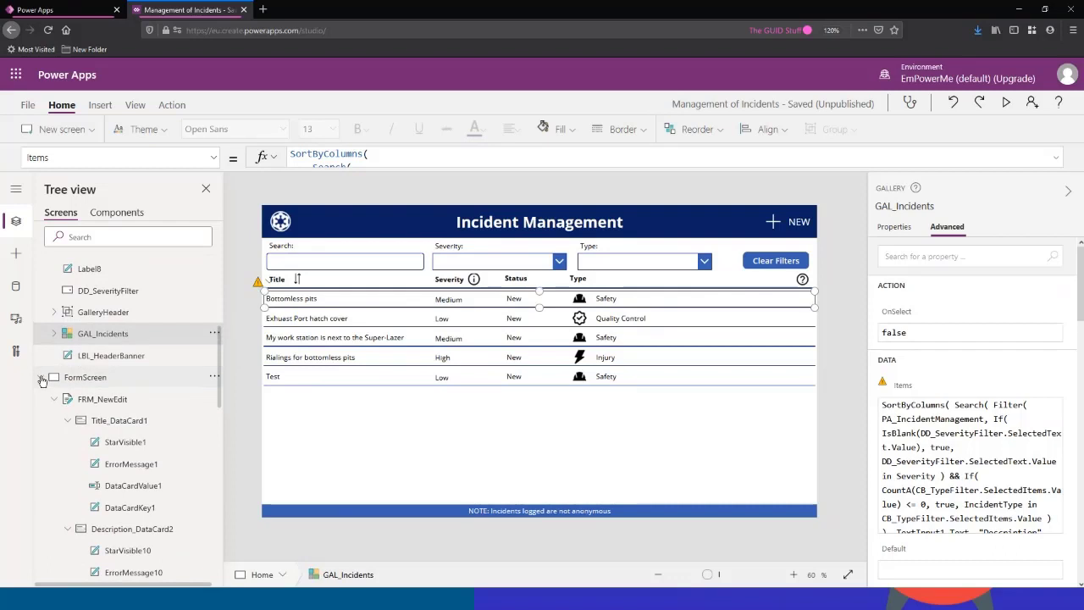
{"action": "left_click", "coordinate": [42, 381]}
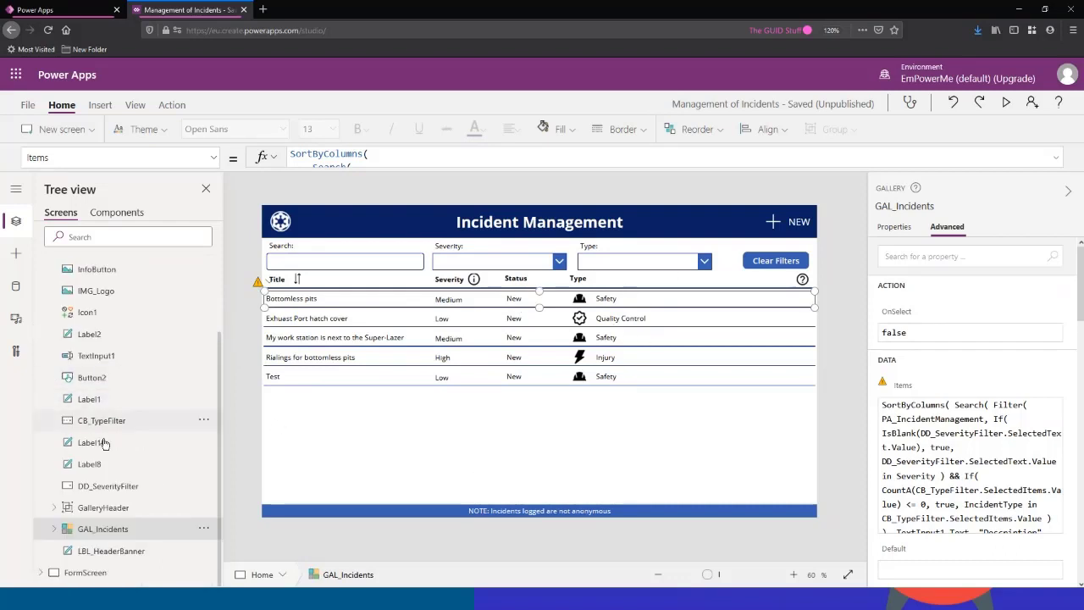
{"action": "left_click", "coordinate": [53, 529]}
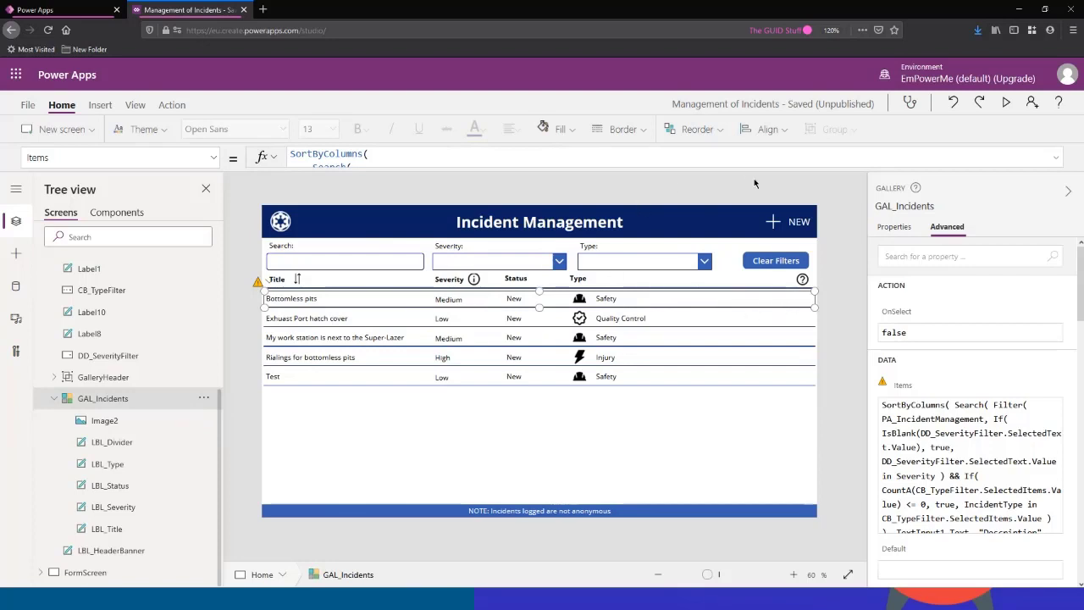
Insert an Edit icon into the GAL_Incidents gallery and move it to the far right end of the row template.
{"action": "left_click", "coordinate": [100, 105]}
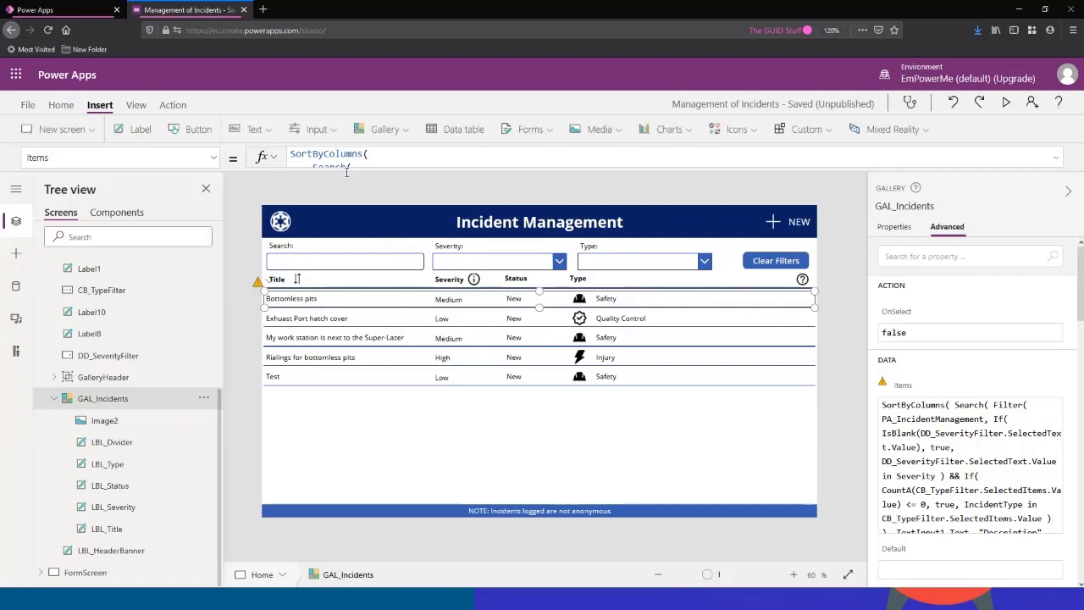
{"action": "left_click", "coordinate": [733, 128]}
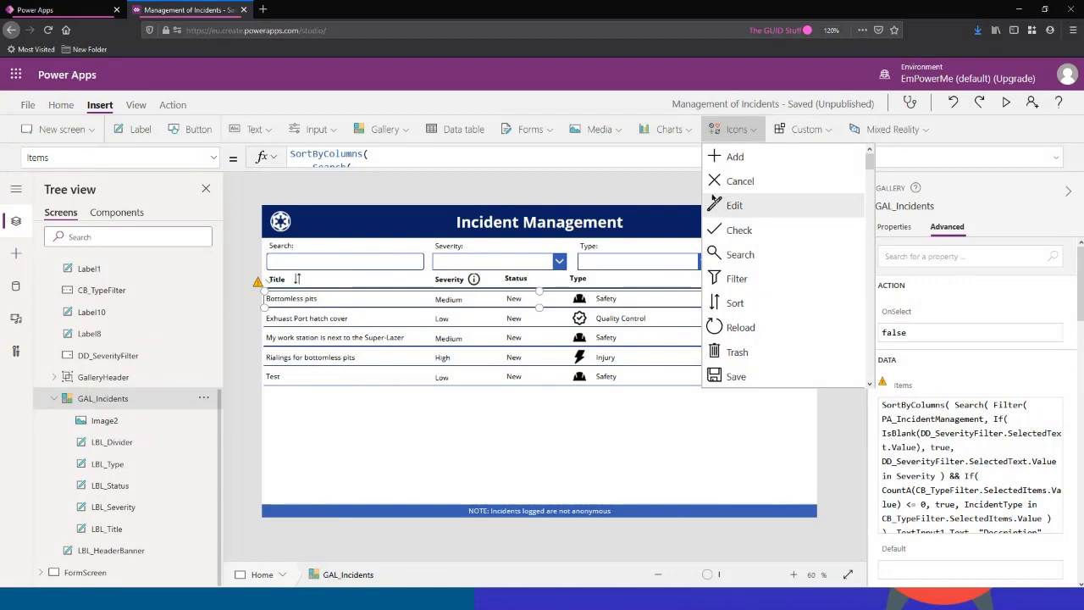
{"action": "scroll", "coordinate": [718, 207], "scroll_direction": "down", "scroll_amount": 5}
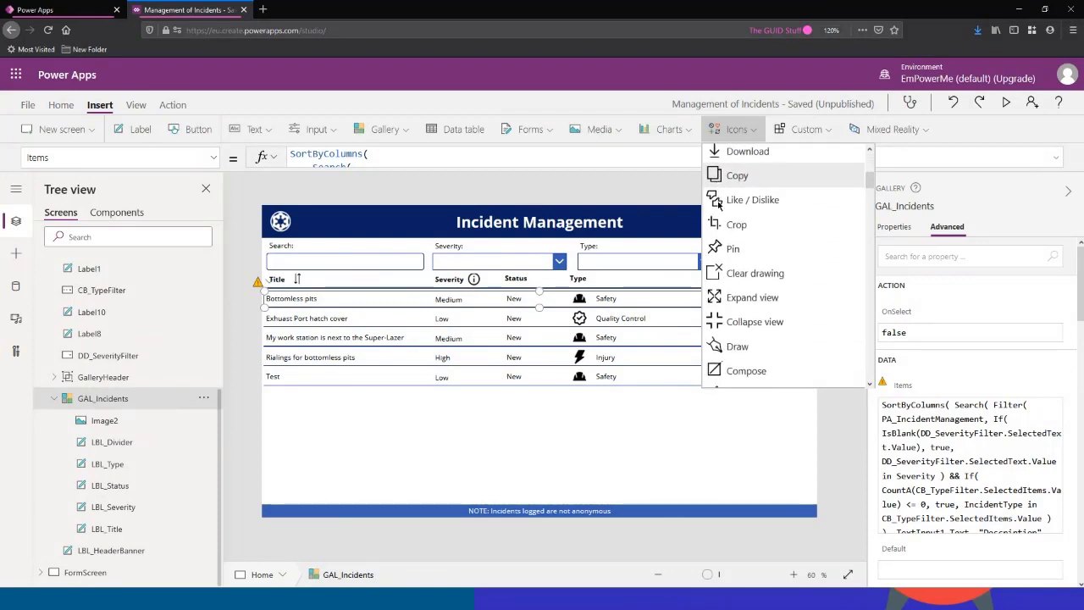
{"action": "scroll", "coordinate": [724, 207], "scroll_direction": "down", "scroll_amount": 5}
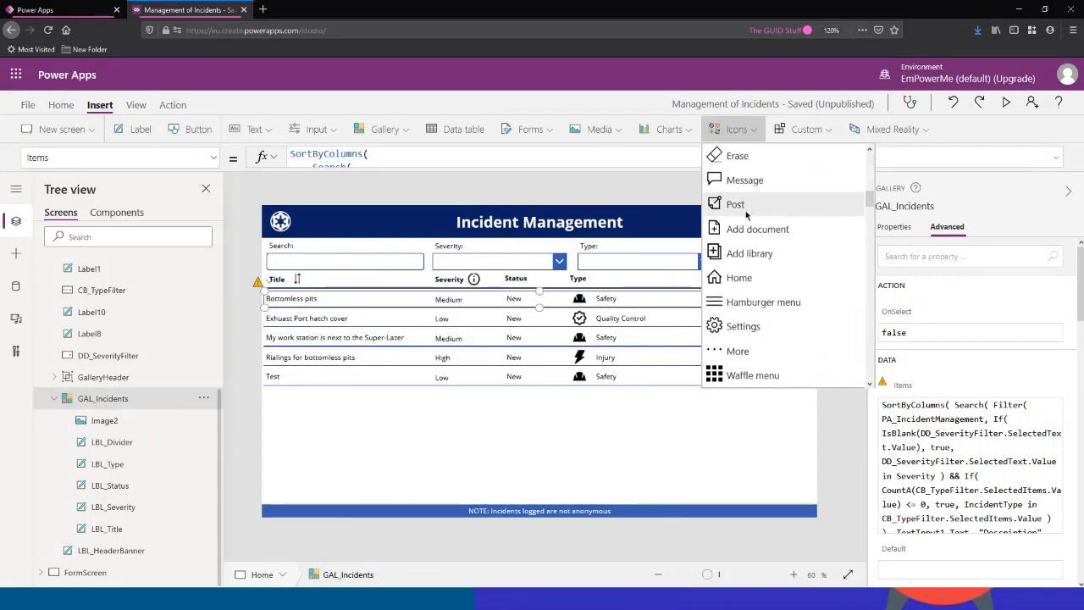
{"action": "scroll", "coordinate": [745, 219], "scroll_direction": "down", "scroll_amount": 4}
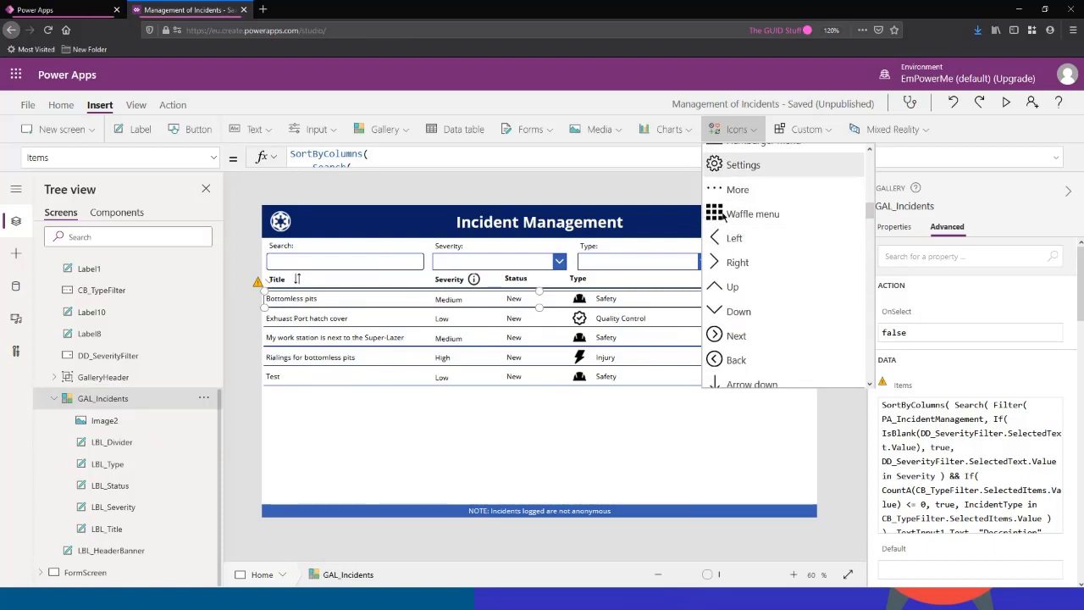
{"action": "scroll", "coordinate": [743, 219], "scroll_direction": "down", "scroll_amount": 4}
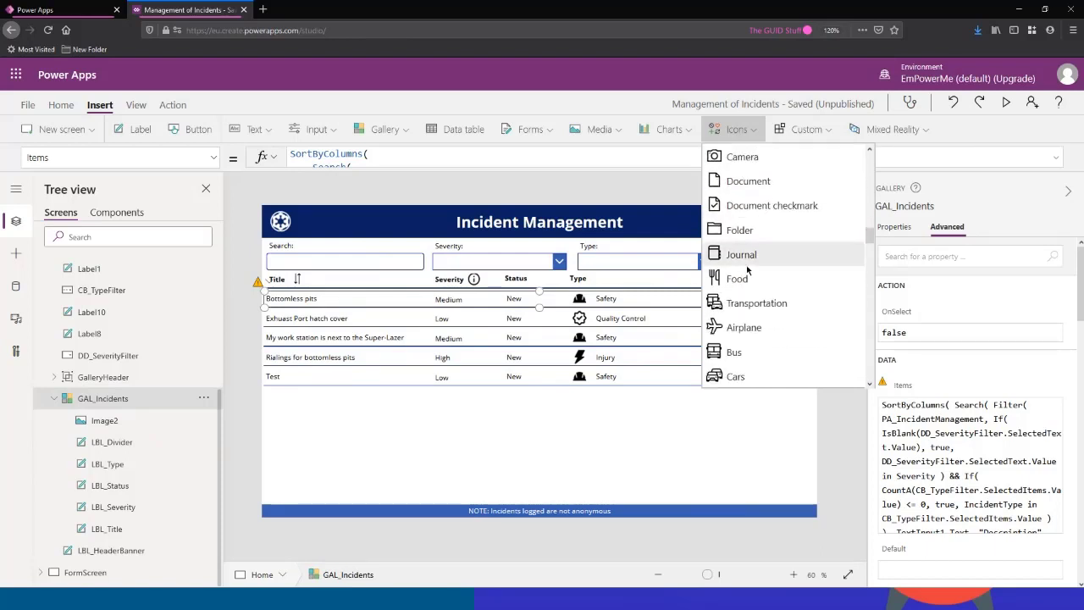
{"action": "scroll", "coordinate": [745, 220], "scroll_direction": "down", "scroll_amount": 4}
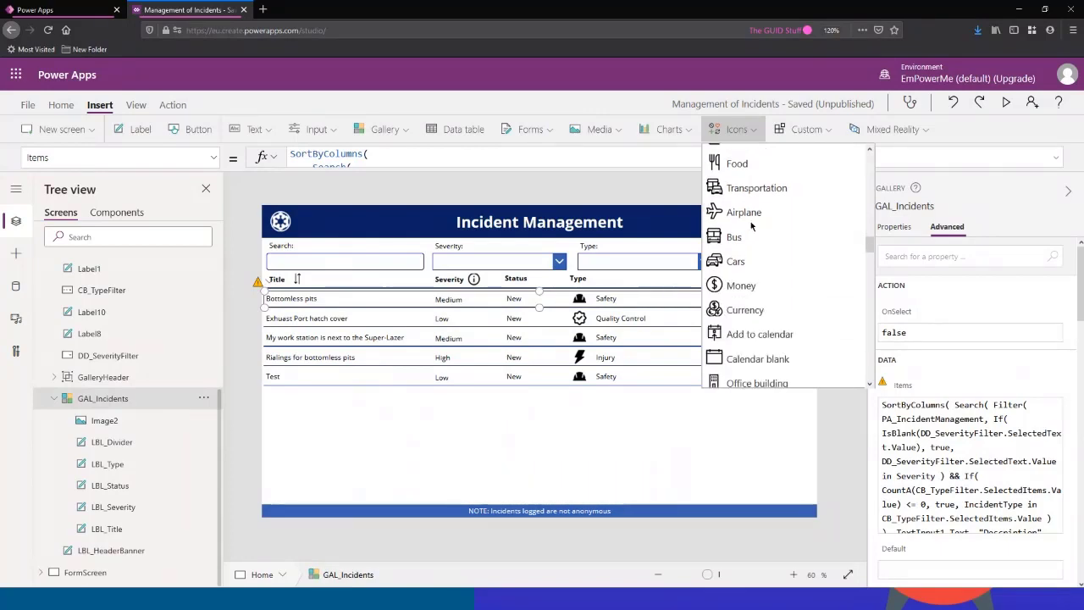
{"action": "scroll", "coordinate": [754, 234], "scroll_direction": "up", "scroll_amount": 10}
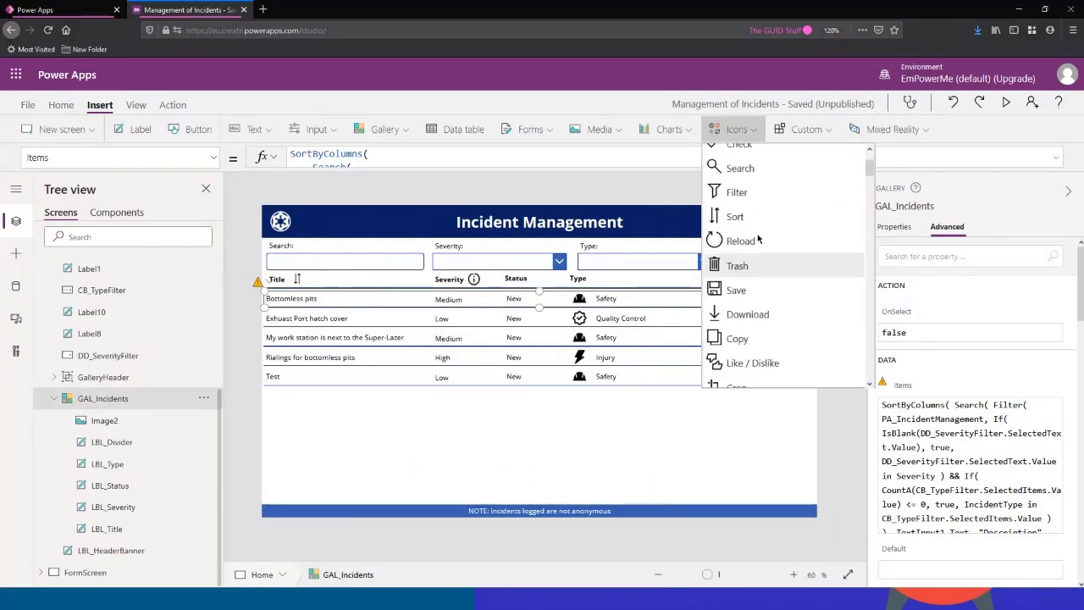
{"action": "key", "text": "Escape"}
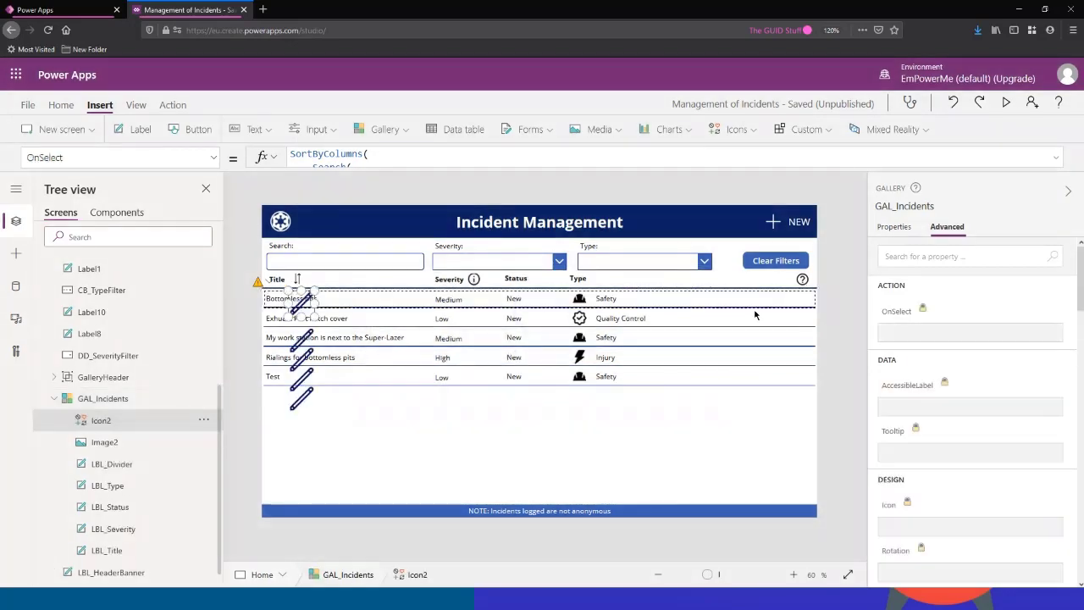
{"action": "left_click_drag", "start_coordinate": [301, 299], "coordinate": [802, 298]}
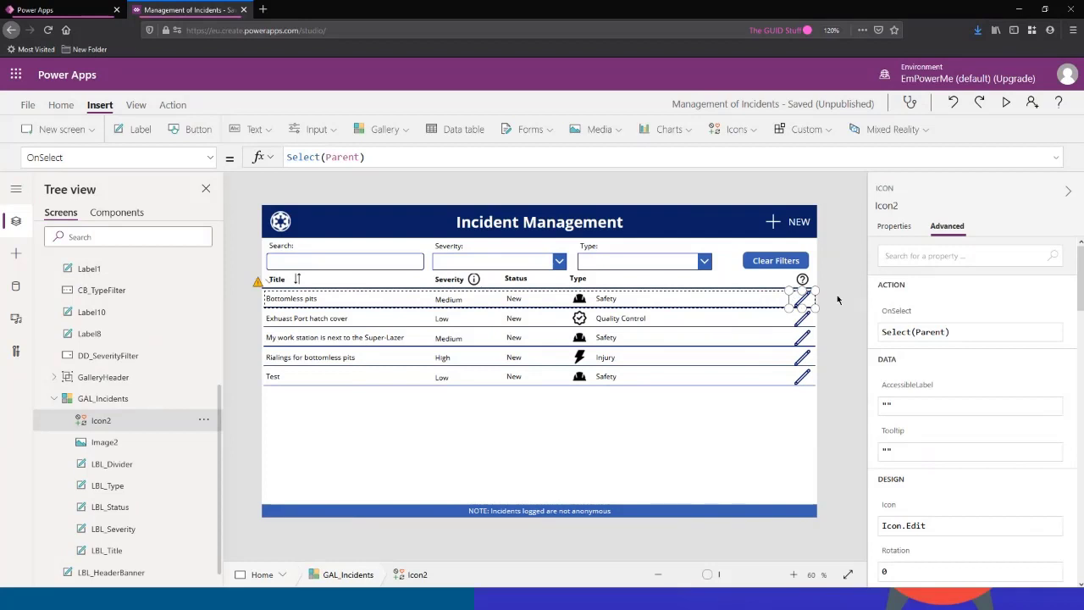
Set the top and bottom padding of the gallery's Edit icon to 10.
{"action": "scroll", "coordinate": [915, 347], "scroll_direction": "down", "scroll_amount": 5}
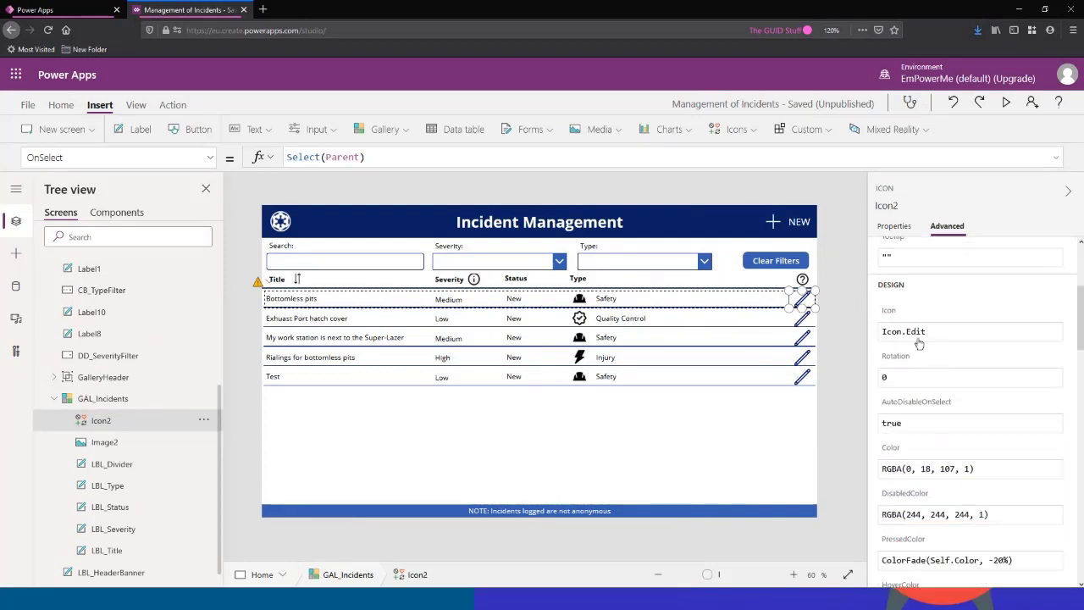
{"action": "scroll", "coordinate": [924, 327], "scroll_direction": "up", "scroll_amount": 3}
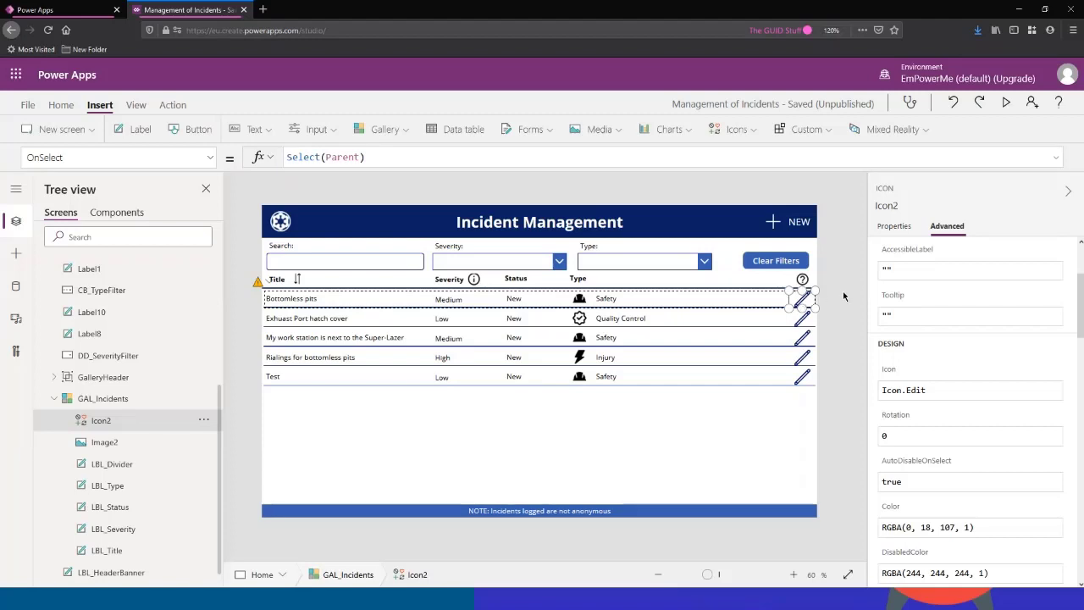
{"action": "scroll", "coordinate": [953, 359], "scroll_direction": "up", "scroll_amount": 3}
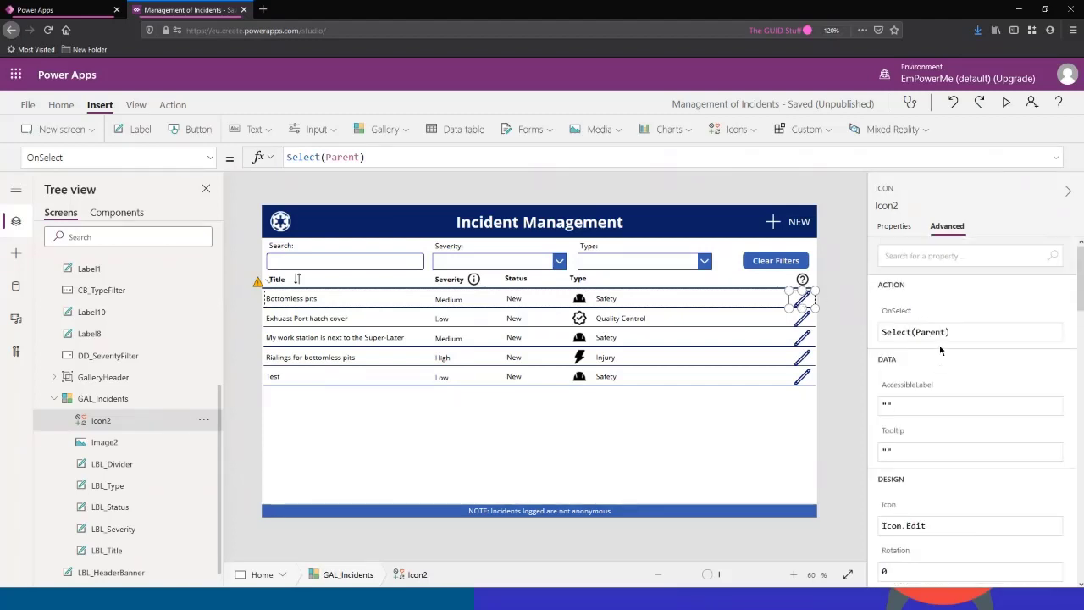
{"action": "left_click", "coordinate": [897, 226]}
{"action": "left_click", "coordinate": [998, 414]}
{"action": "type", "text": "10"}
{"action": "key", "text": "Tab"}
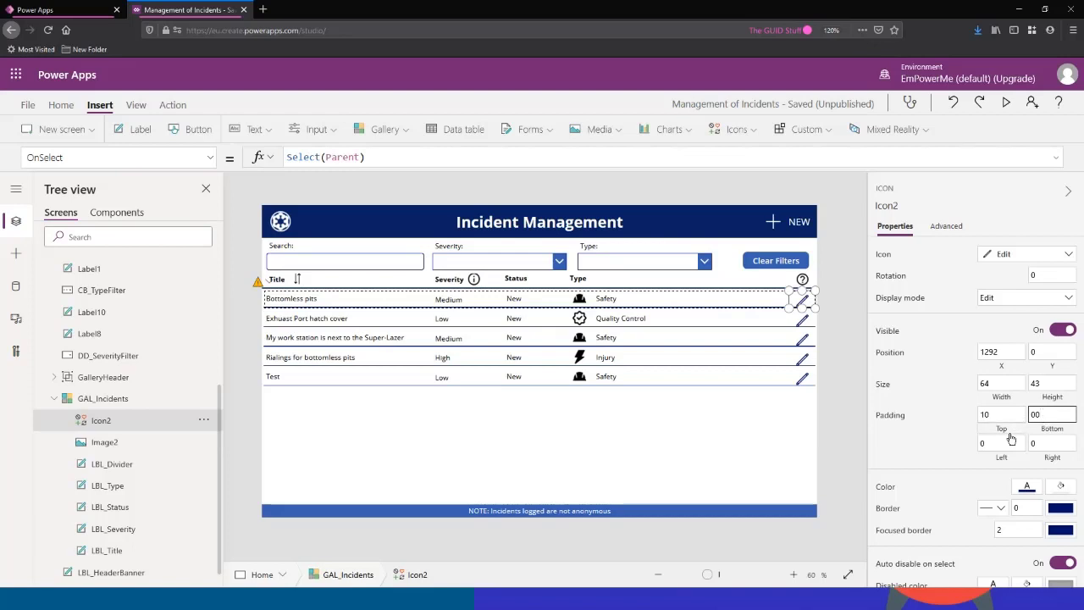
{"action": "left_click", "coordinate": [996, 446]}
{"action": "type", "text": "1"}
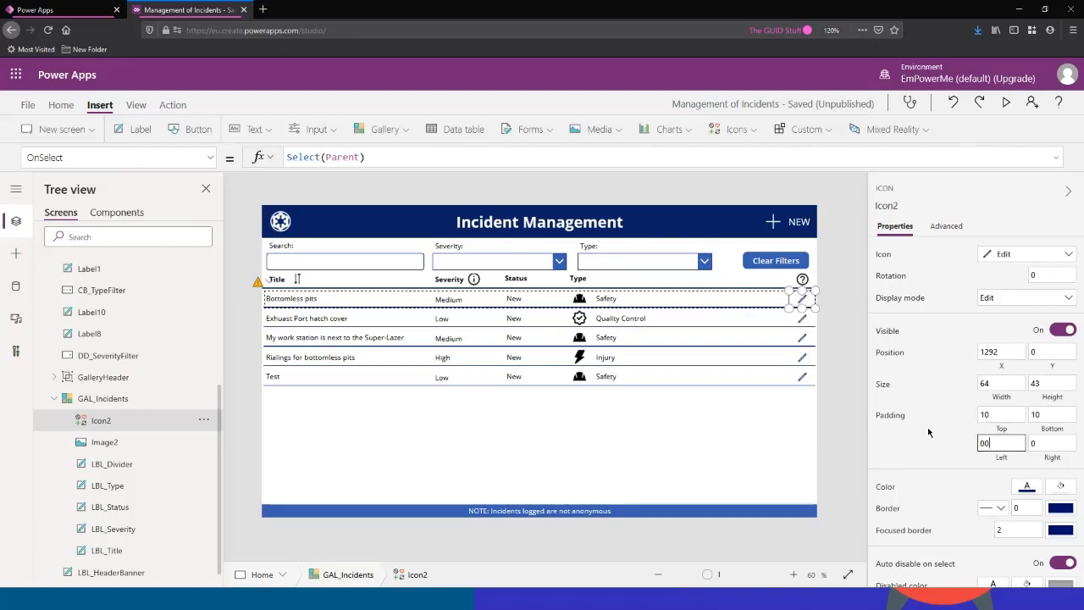
Change the Edit icon's left, right and bottom padding to 5 and check how it looks in the gallery rows.
{"action": "double_click", "coordinate": [987, 441]}
{"action": "type", "text": "5"}
{"action": "double_click", "coordinate": [998, 415]}
{"action": "double_click", "coordinate": [1049, 415]}
{"action": "type", "text": "5"}
{"action": "type", "text": "5"}
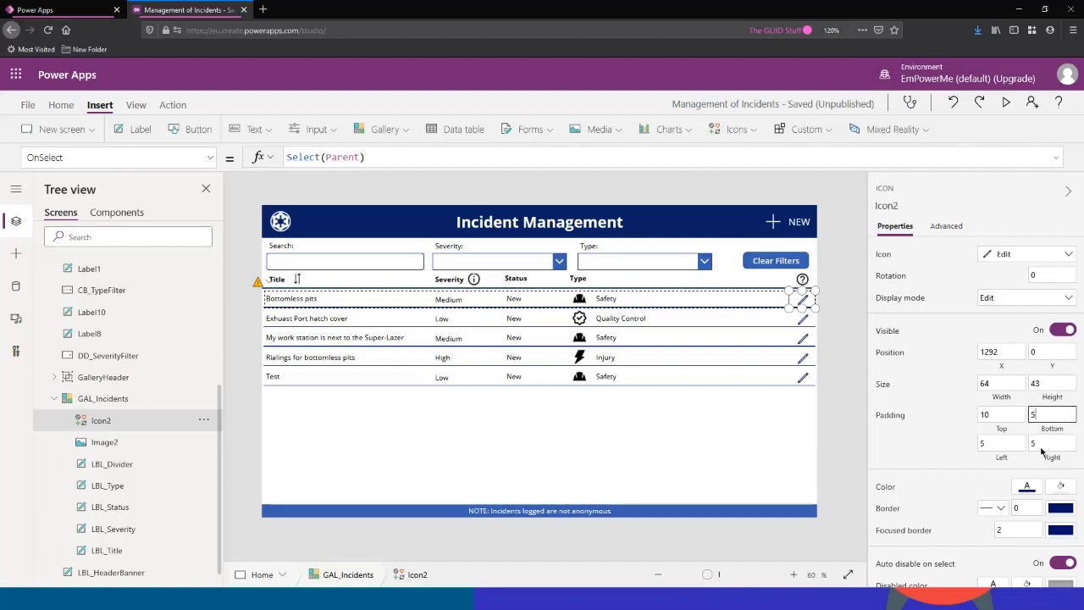
{"action": "left_click", "coordinate": [854, 361]}
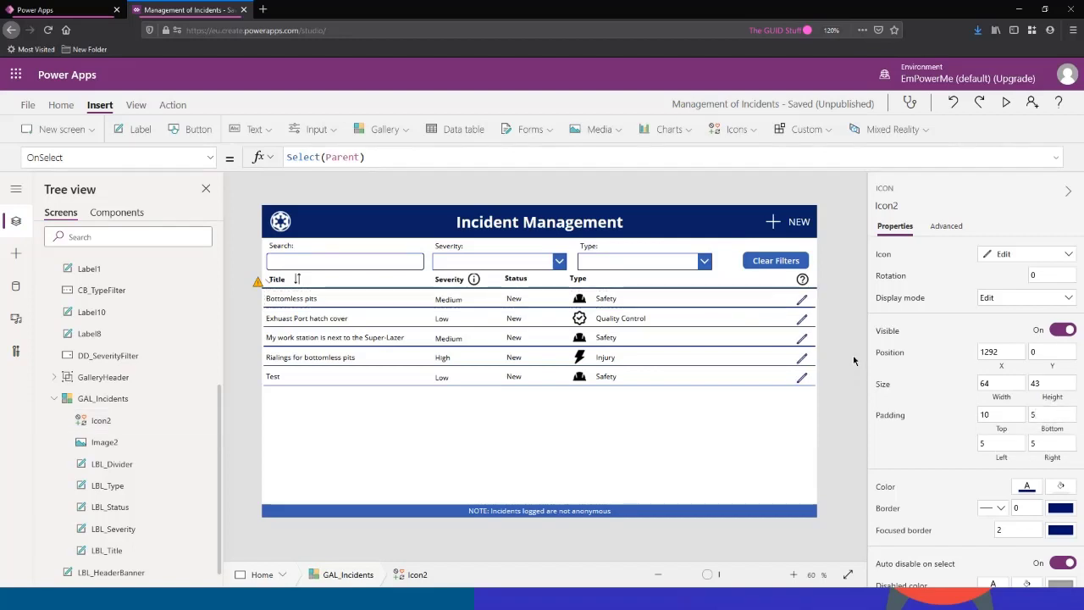
{"action": "left_click", "coordinate": [805, 305]}
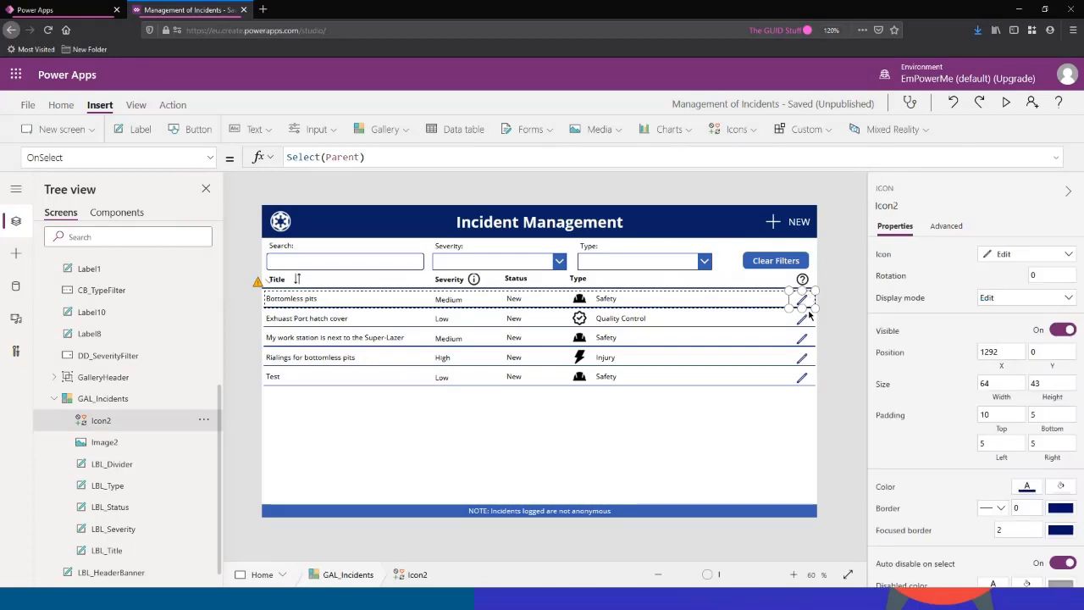
{"action": "left_click", "coordinate": [845, 306]}
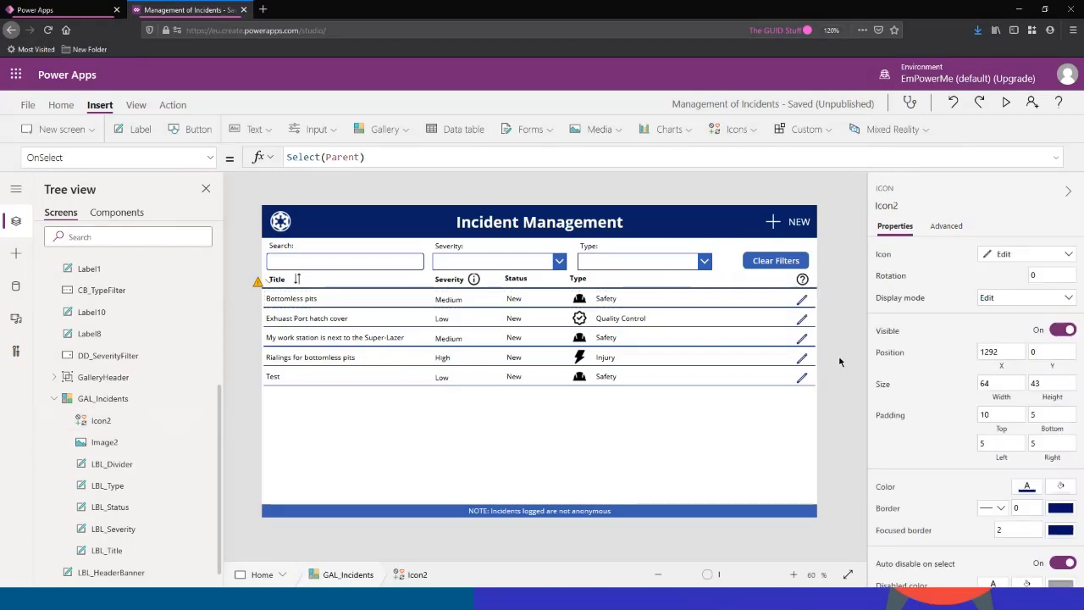
Collapse the Home screen in the tree, view the incident form on FormScreen, and return to Home.
{"action": "left_click", "coordinate": [800, 302]}
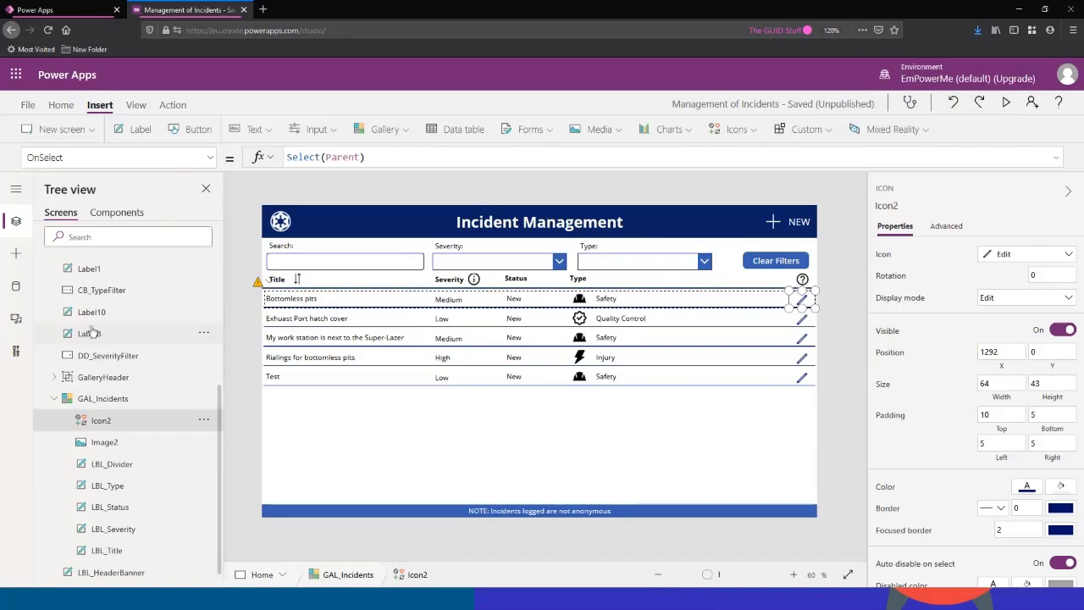
{"action": "scroll", "coordinate": [100, 317], "scroll_direction": "up", "scroll_amount": 2}
{"action": "scroll", "coordinate": [100, 317], "scroll_direction": "up", "scroll_amount": 3}
{"action": "left_click", "coordinate": [40, 285]}
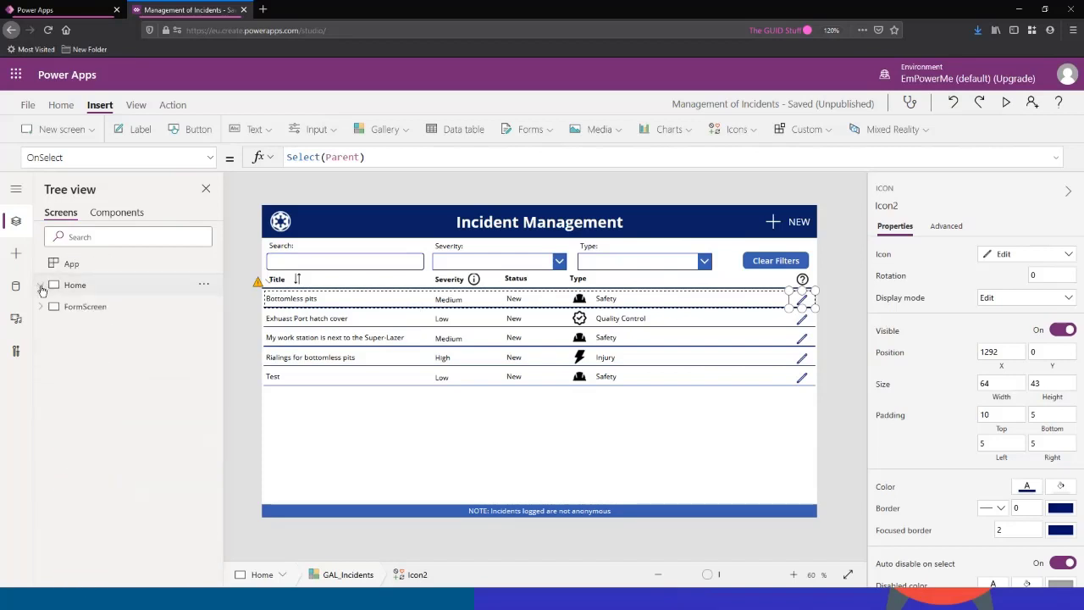
{"action": "left_click", "coordinate": [86, 307]}
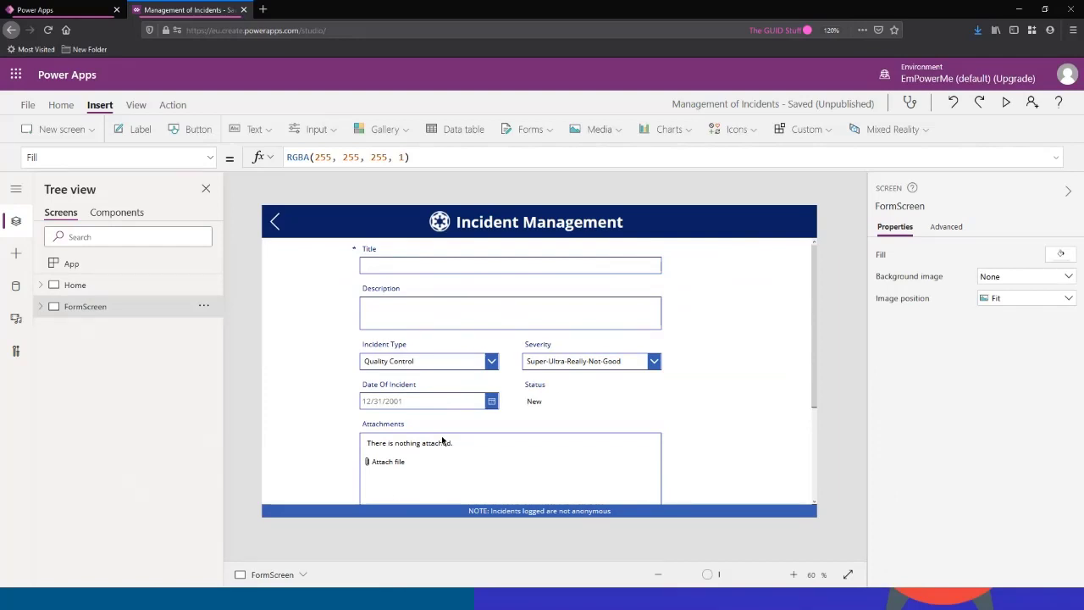
{"action": "left_click", "coordinate": [76, 285]}
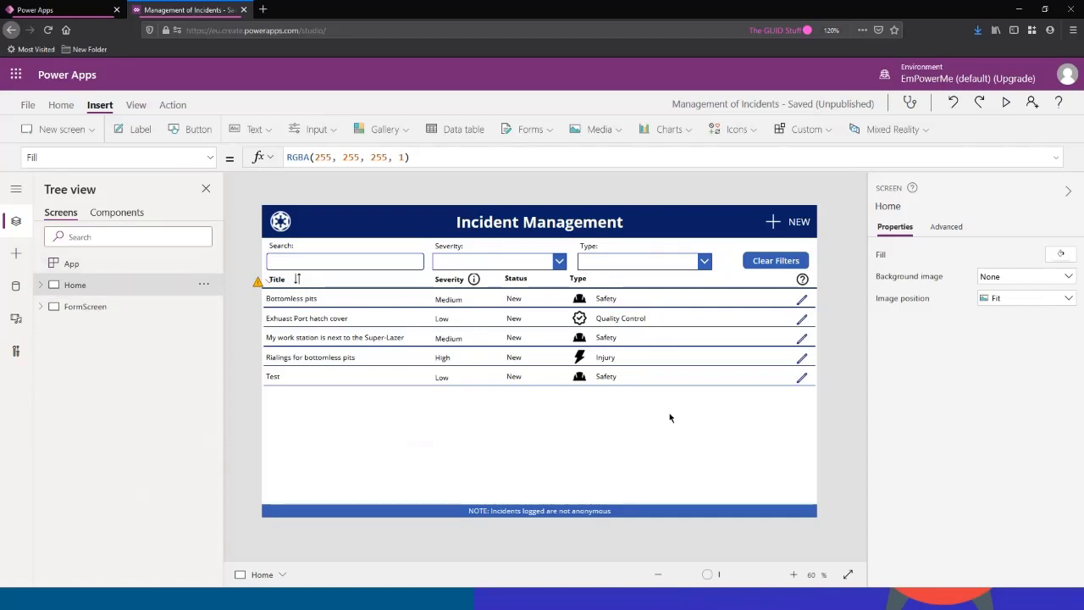
Append a semicolon and a new line to the gallery Edit icon's OnSelect formula Select(Parent), and expand the formula editor.
{"action": "left_click", "coordinate": [801, 299]}
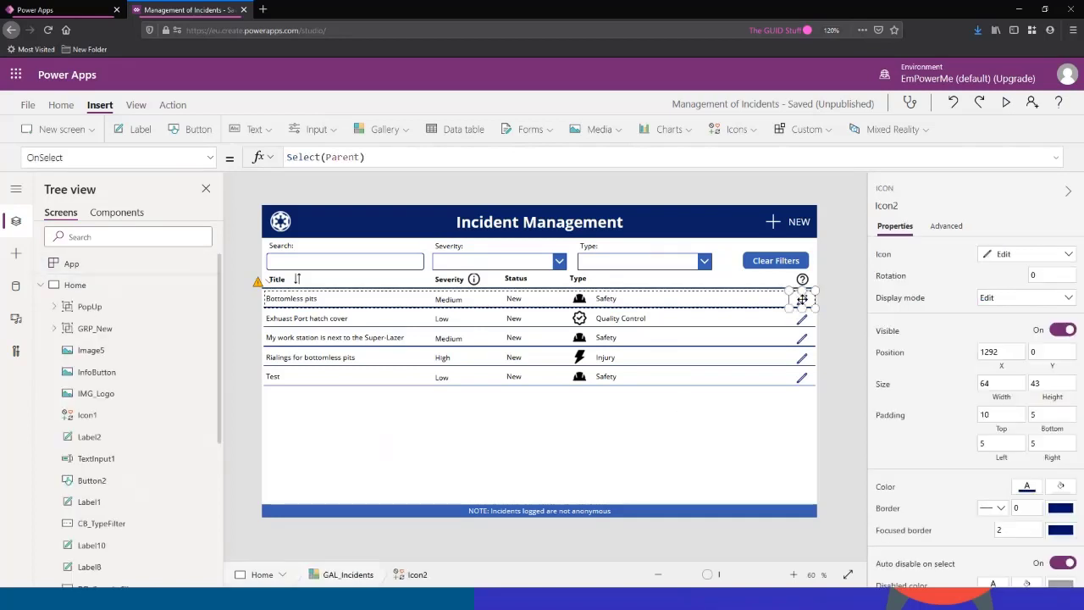
{"action": "left_click", "coordinate": [118, 157]}
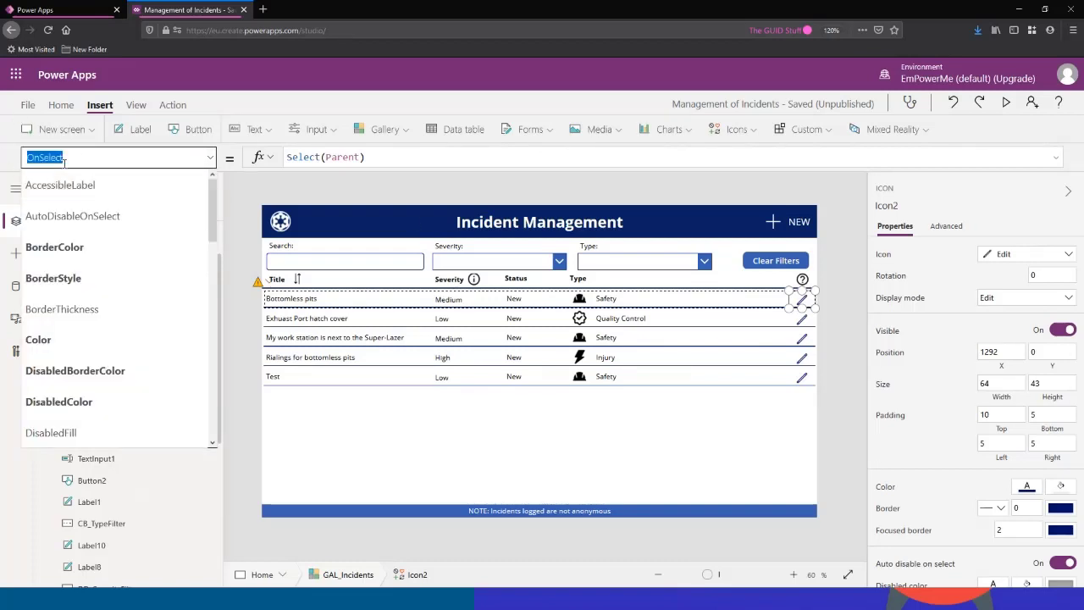
{"action": "left_click", "coordinate": [419, 158]}
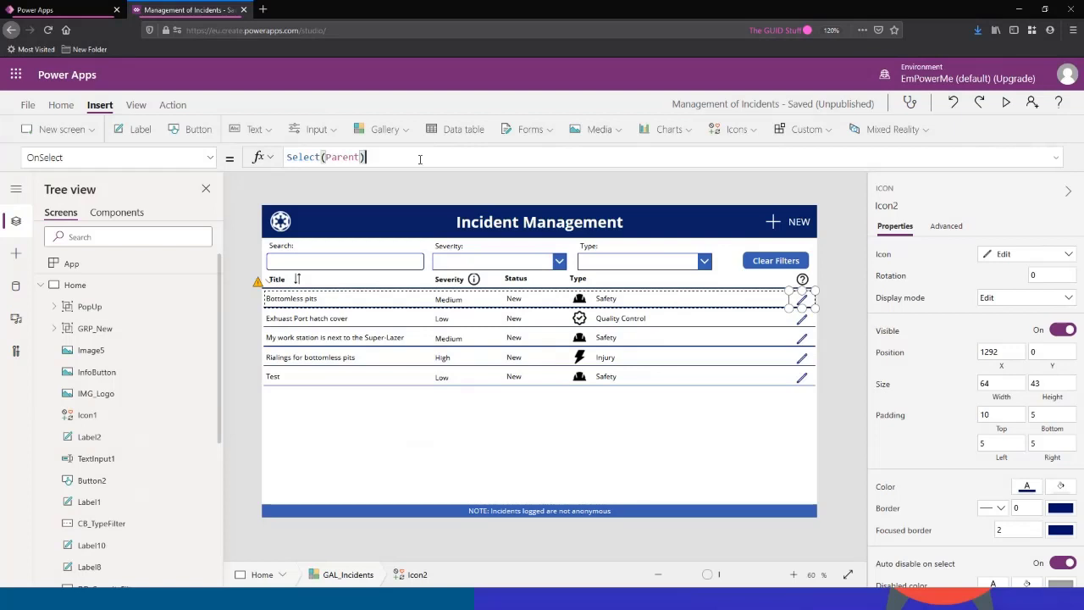
{"action": "type", "text": ";"}
{"action": "key", "text": "shift+Return"}
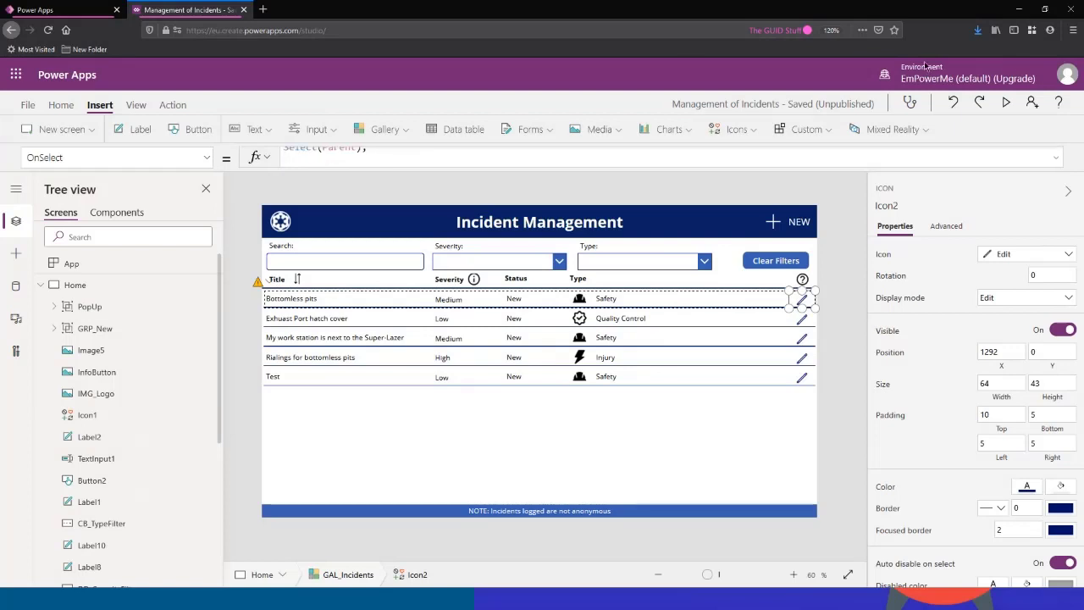
{"action": "left_click", "coordinate": [1056, 161]}
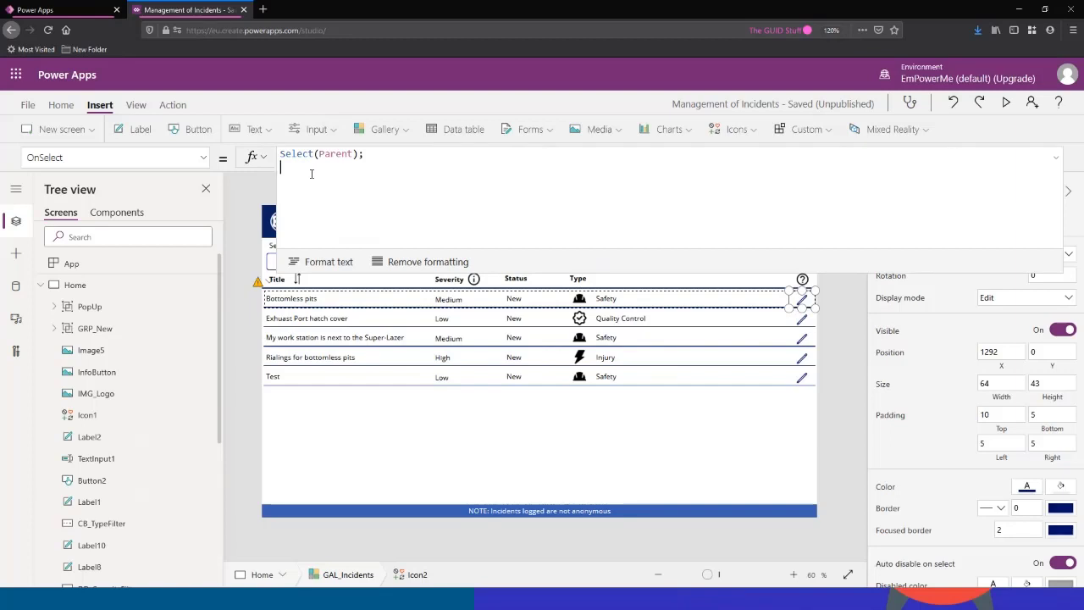
Inspect the DefaultMode property of the FRM_NewEdit form on FormScreen.
{"action": "scroll", "coordinate": [85, 339], "scroll_direction": "down", "scroll_amount": 3}
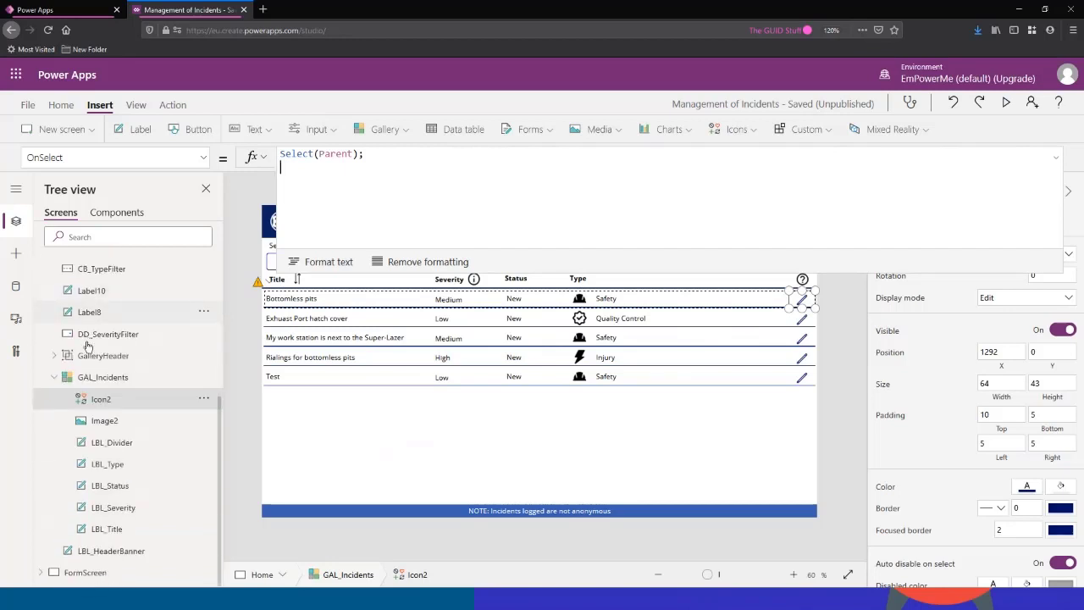
{"action": "left_click", "coordinate": [85, 575]}
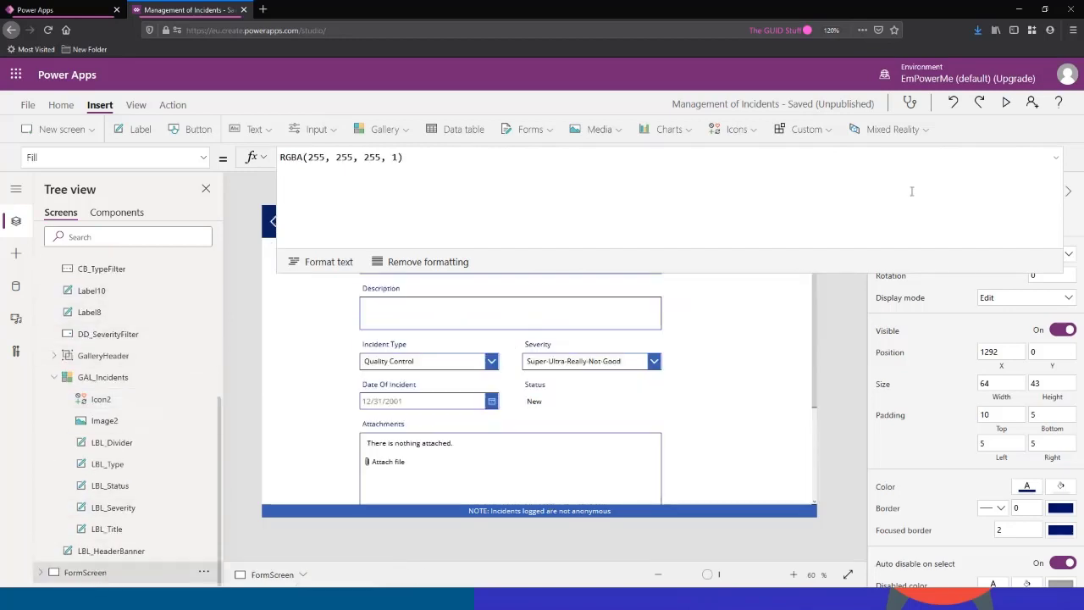
{"action": "left_click", "coordinate": [1056, 159]}
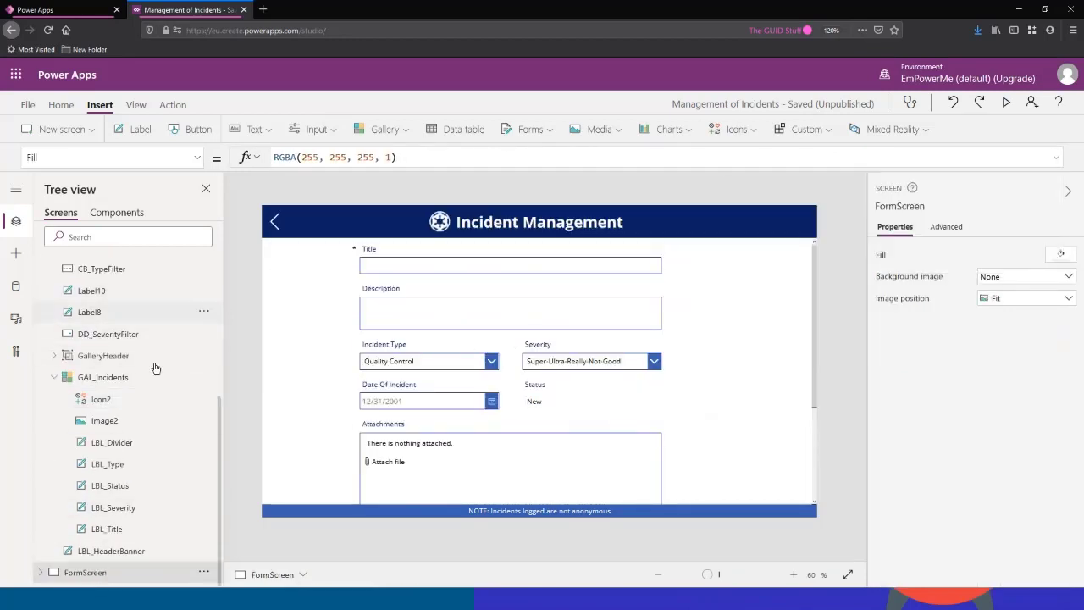
{"action": "scroll", "coordinate": [130, 453], "scroll_direction": "down", "scroll_amount": 5}
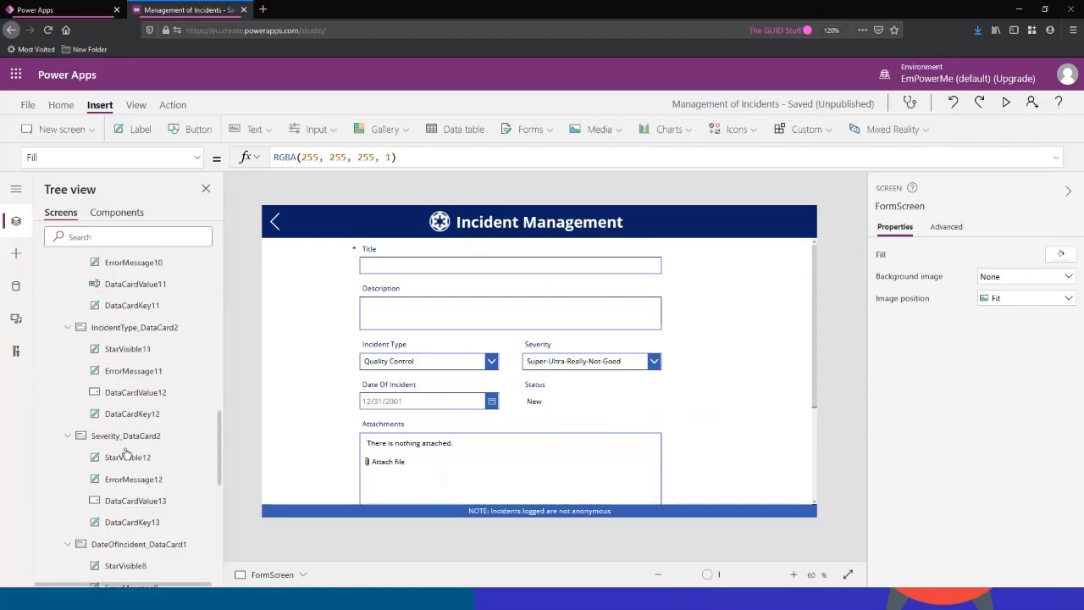
{"action": "scroll", "coordinate": [115, 394], "scroll_direction": "up", "scroll_amount": 5}
{"action": "scroll", "coordinate": [76, 388], "scroll_direction": "down", "scroll_amount": 1}
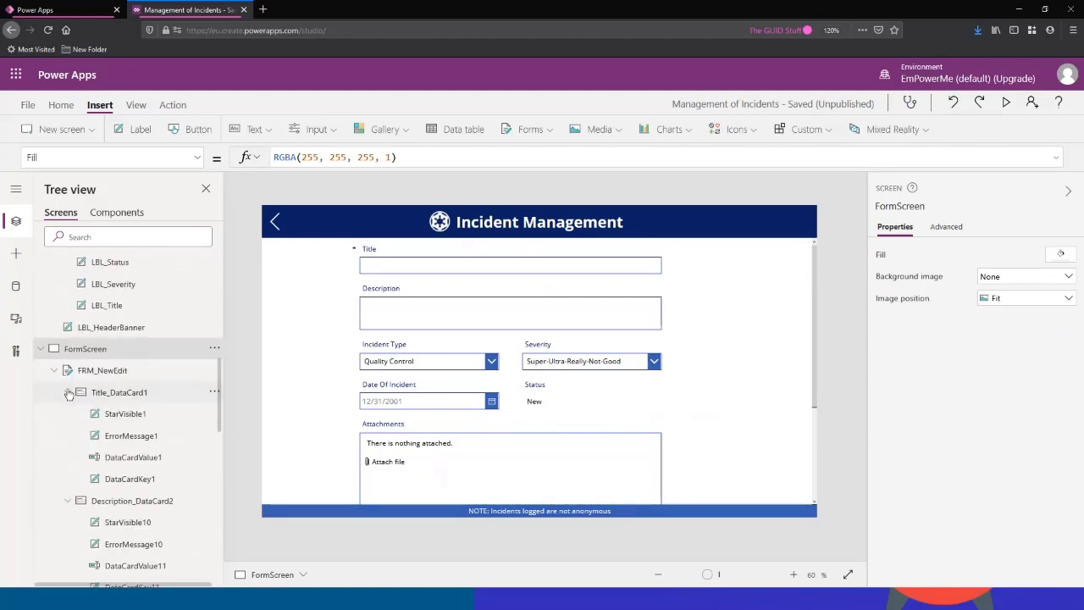
{"action": "left_click", "coordinate": [54, 370]}
{"action": "left_click", "coordinate": [101, 485]}
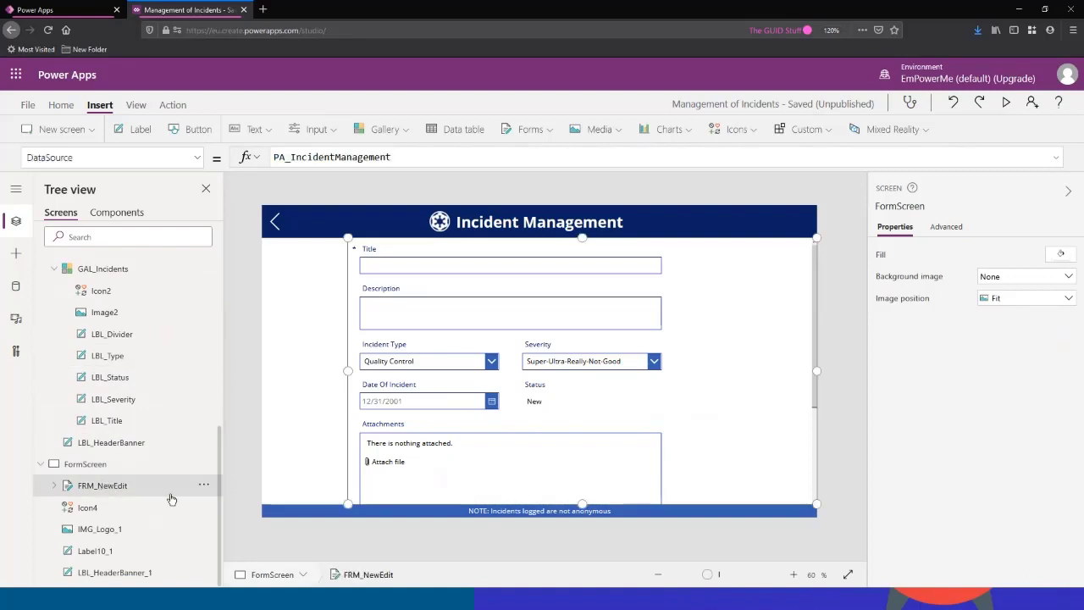
{"action": "left_click", "coordinate": [197, 158]}
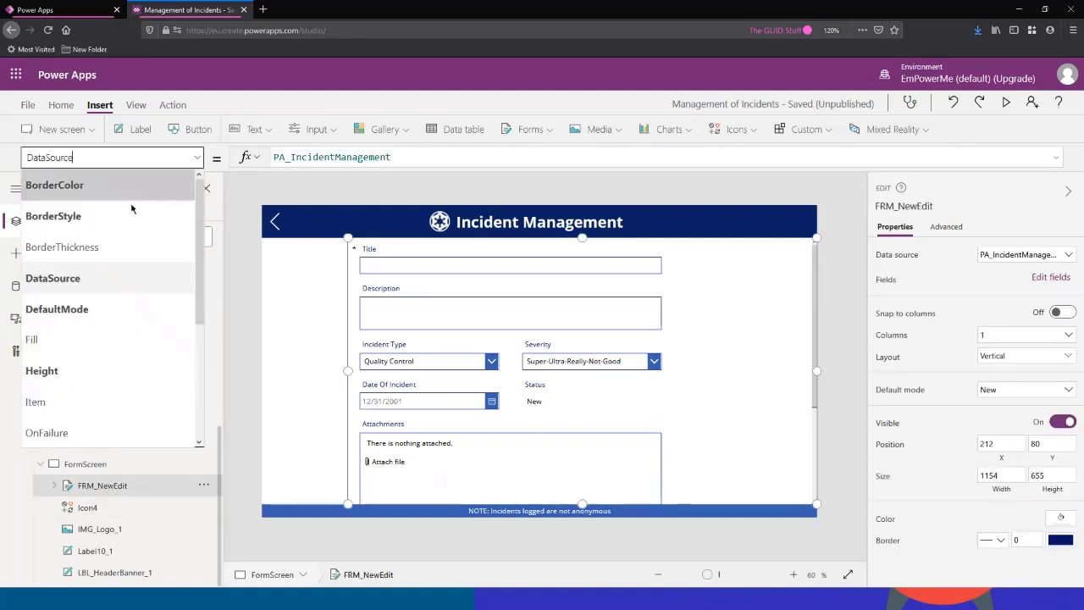
{"action": "left_click", "coordinate": [80, 313]}
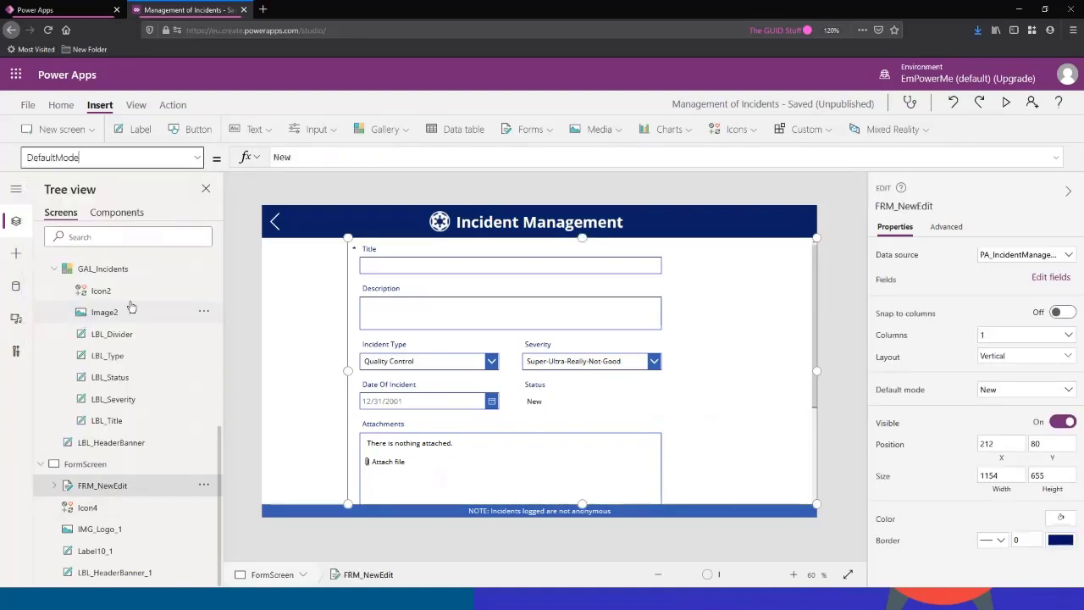
{"action": "left_click", "coordinate": [310, 156]}
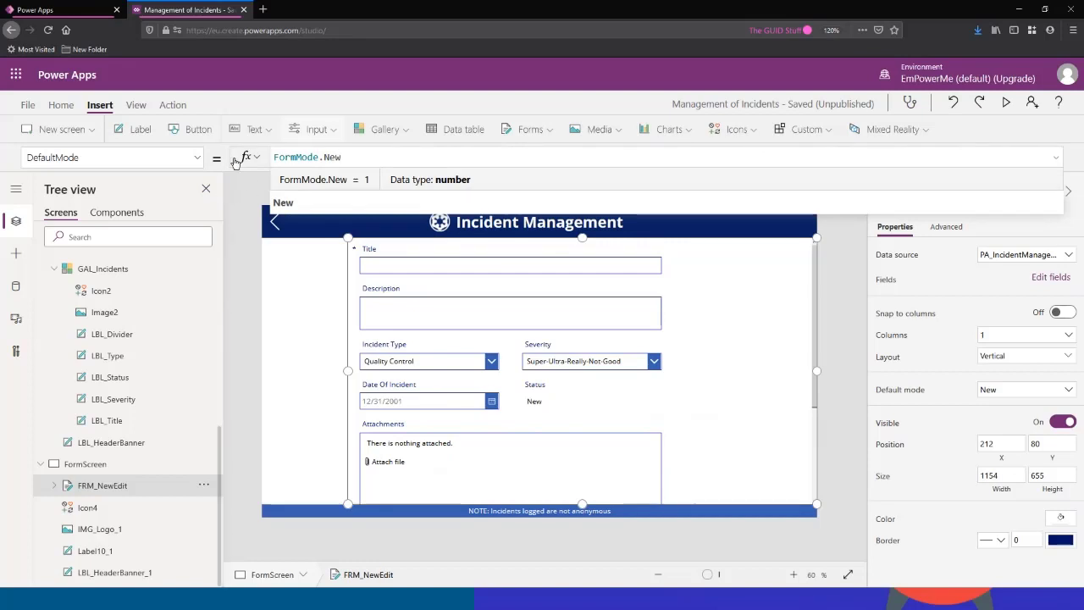
On Home, add EditForm(FRM_NewEdit); on a new line after Select(Parent); in the gallery Edit icon's OnSelect formula.
{"action": "scroll", "coordinate": [73, 479], "scroll_direction": "up", "scroll_amount": 3}
{"action": "scroll", "coordinate": [96, 444], "scroll_direction": "down", "scroll_amount": 3}
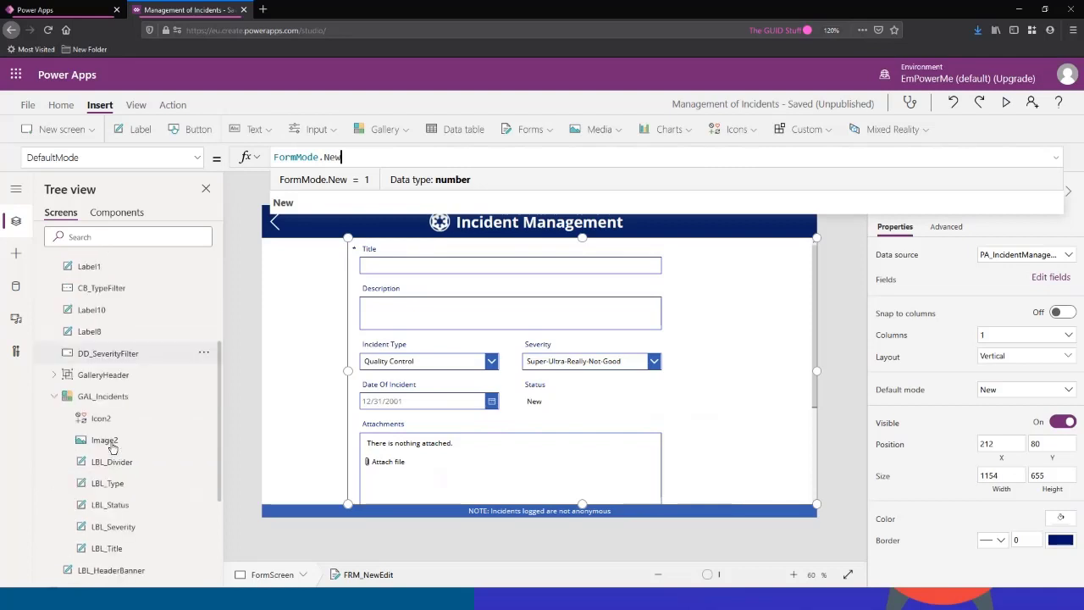
{"action": "scroll", "coordinate": [105, 451], "scroll_direction": "up", "scroll_amount": 10}
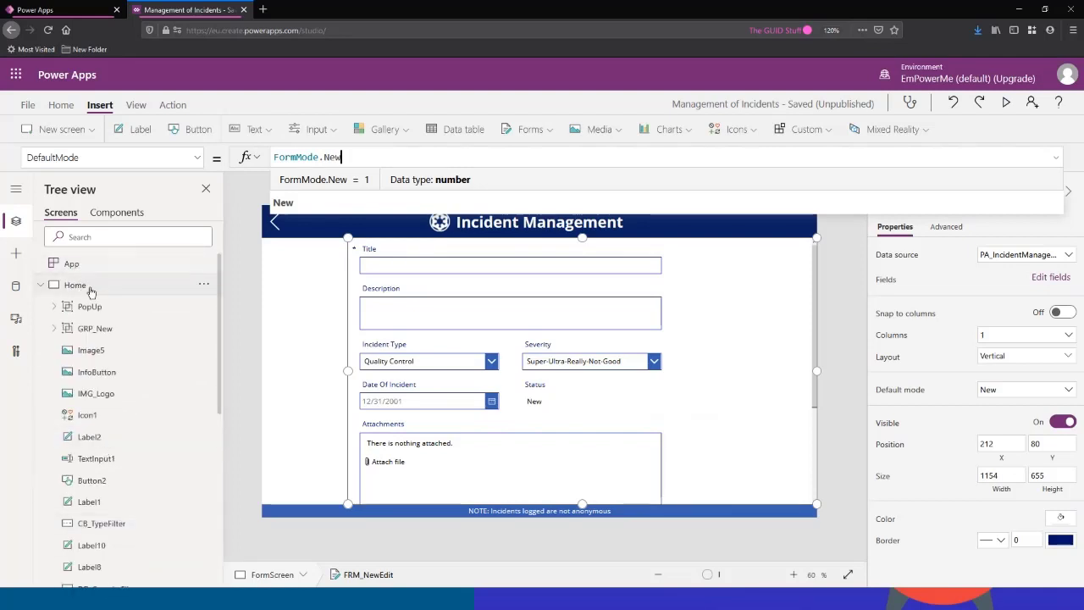
{"action": "left_click", "coordinate": [89, 288]}
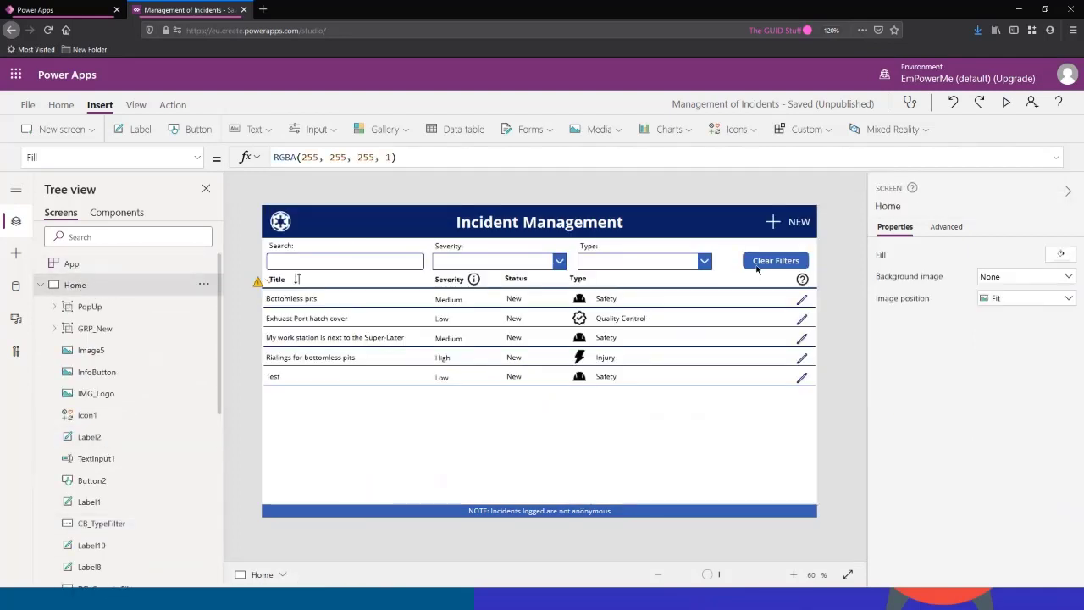
{"action": "left_click", "coordinate": [804, 300]}
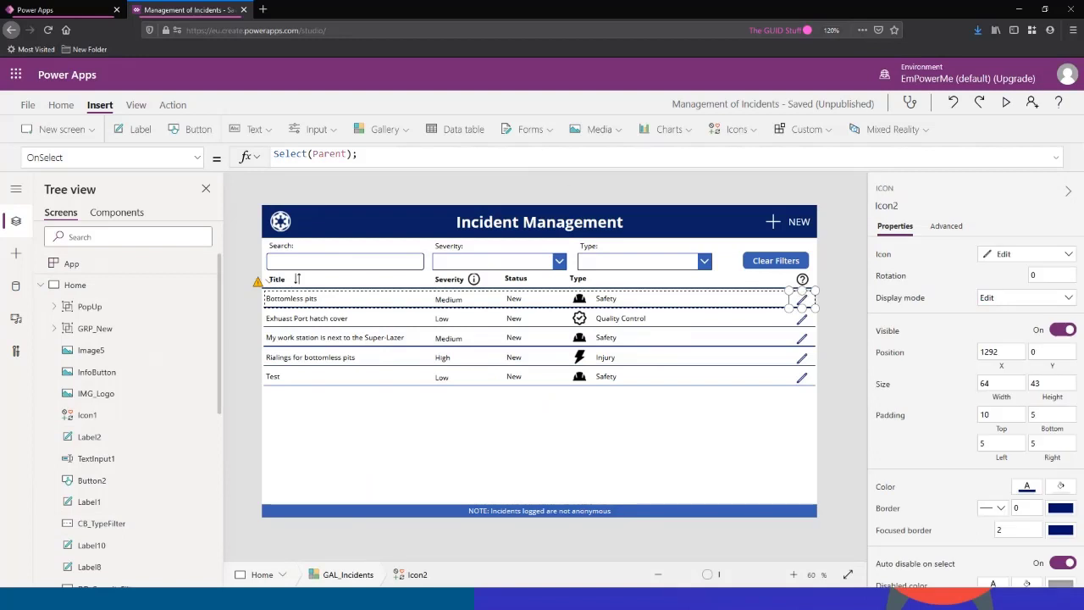
{"action": "left_click", "coordinate": [1057, 163]}
{"action": "key", "text": "shift+Return"}
{"action": "type", "text": "Edit"}
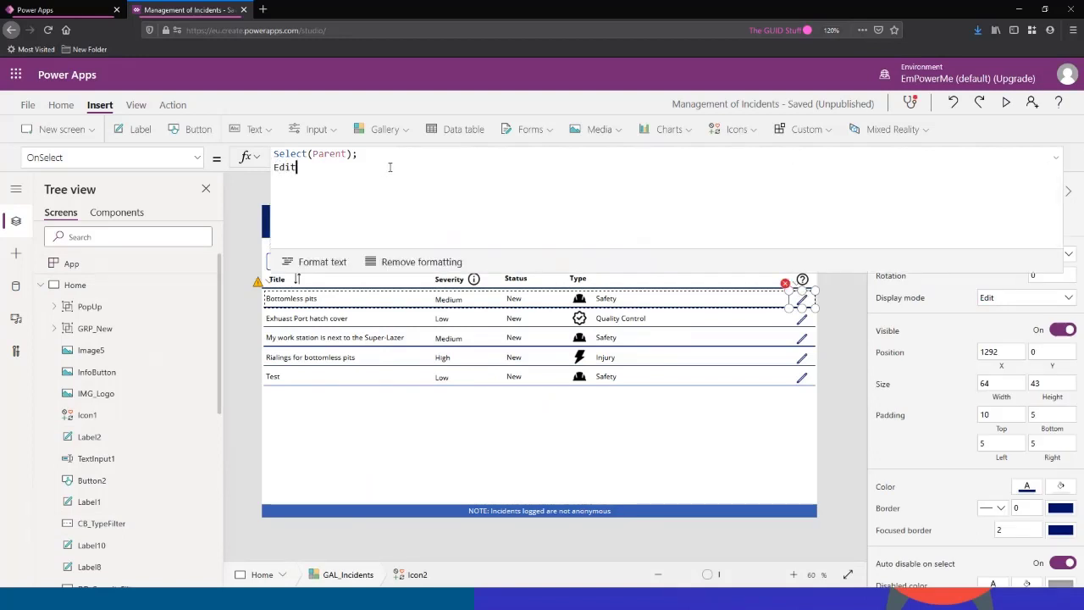
{"action": "type", "text": "Form"}
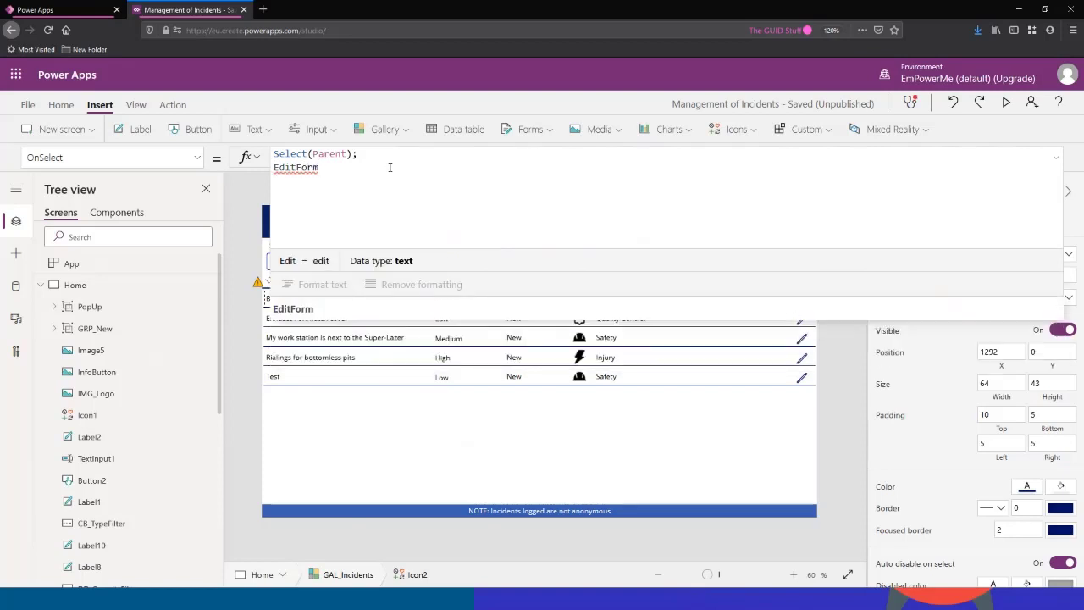
{"action": "type", "text": "("}
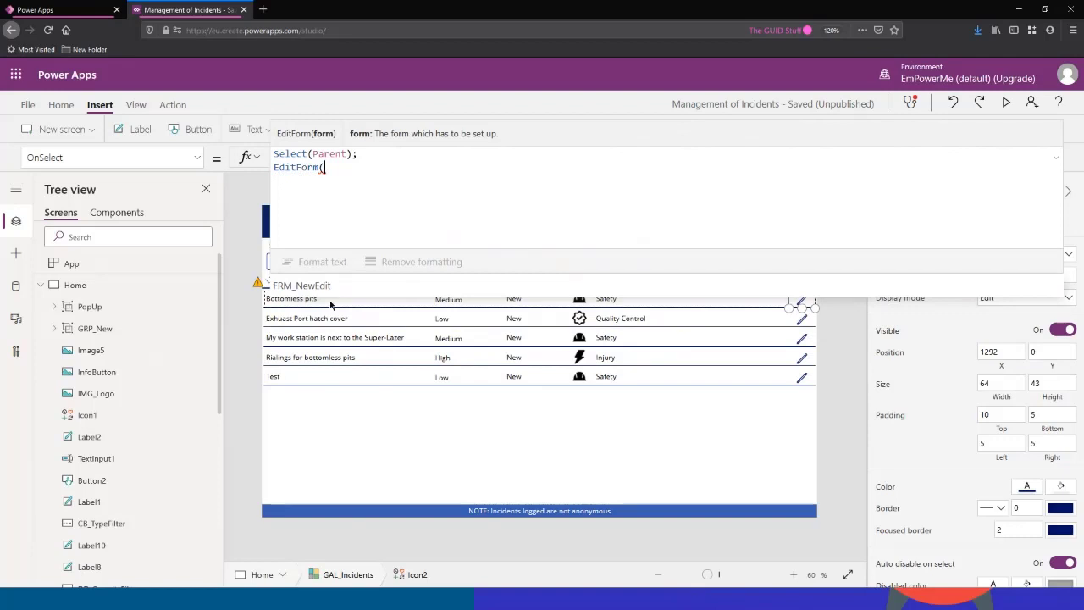
{"action": "type", "text": "FRM_NewEdit"}
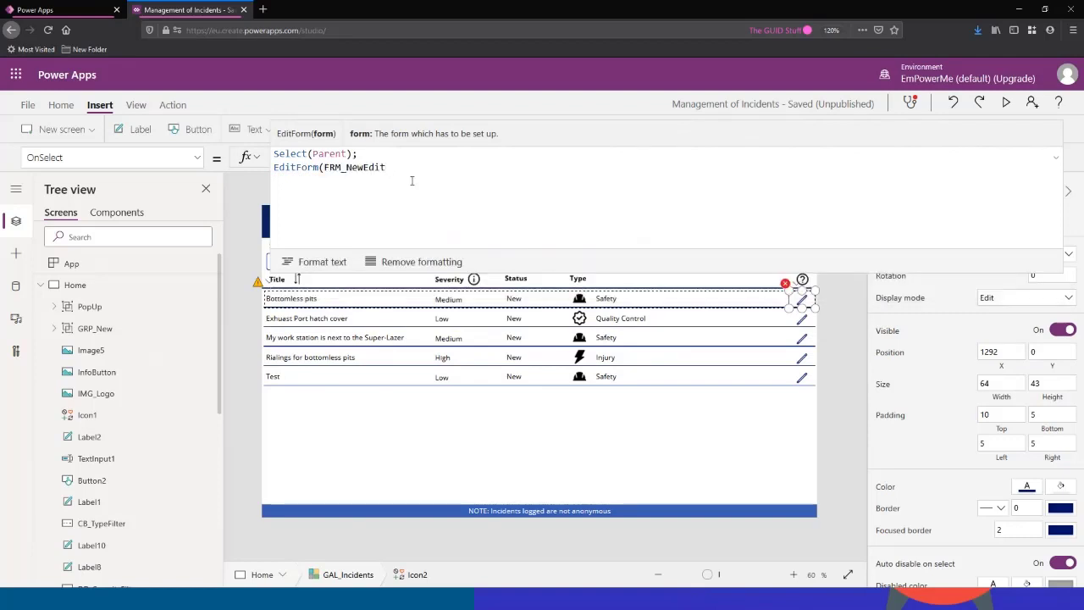
{"action": "type", "text": ");"}
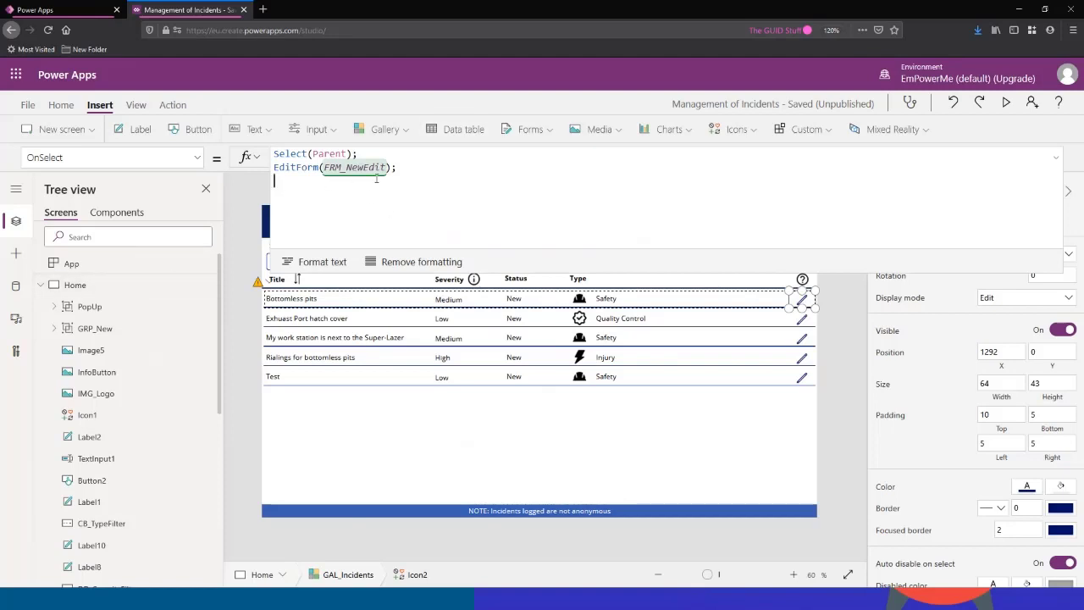
Complete the Edit icon's OnSelect formula with Navigate(FormScreen,ScreenTransition.CoverRight) and collapse the formula editor.
{"action": "type", "text": "Navigate("}
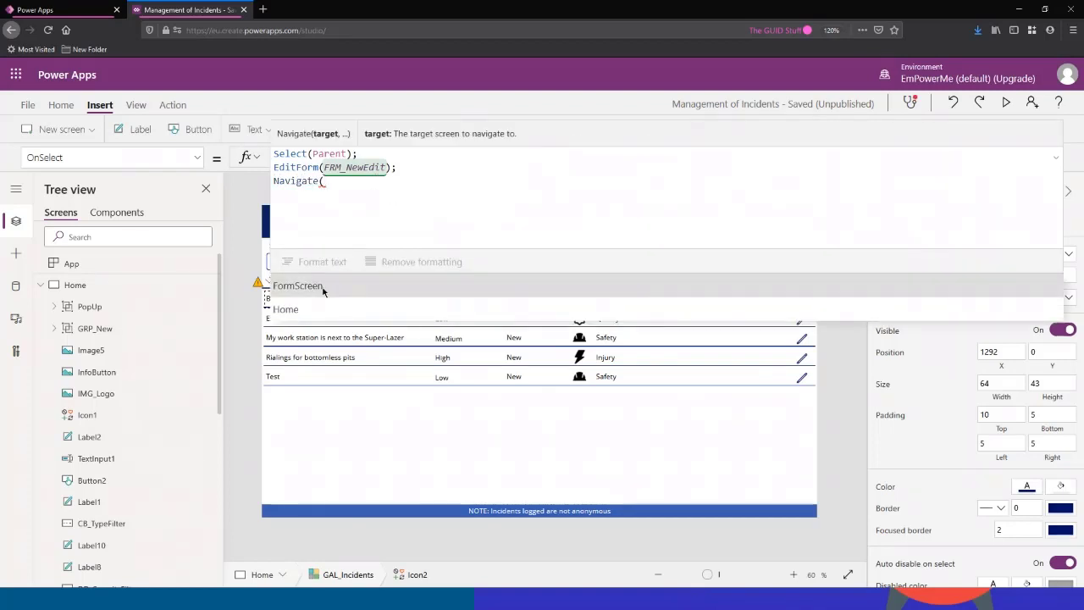
{"action": "key", "text": "Tab"}
{"action": "type", "text": ","}
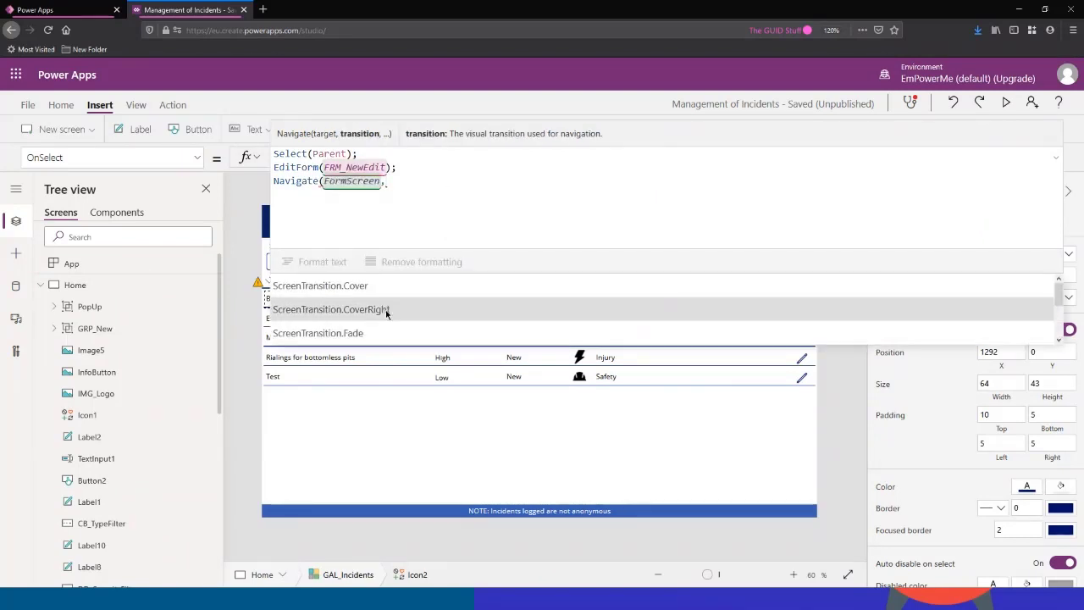
{"action": "left_click", "coordinate": [504, 203]}
{"action": "type", "text": "ScreenTransition.CoverRight"}
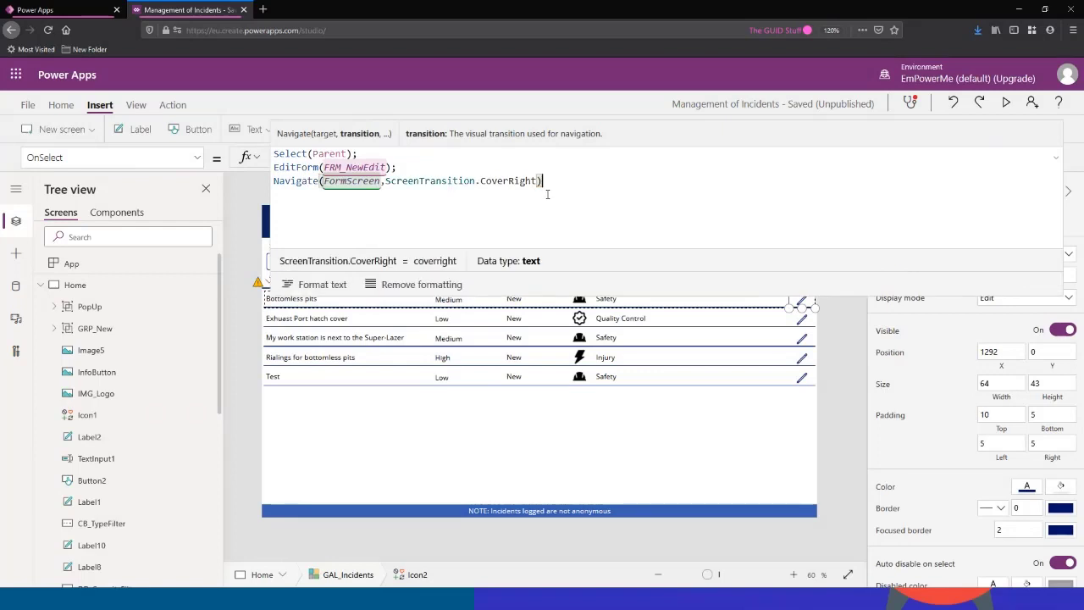
{"action": "type", "text": ")"}
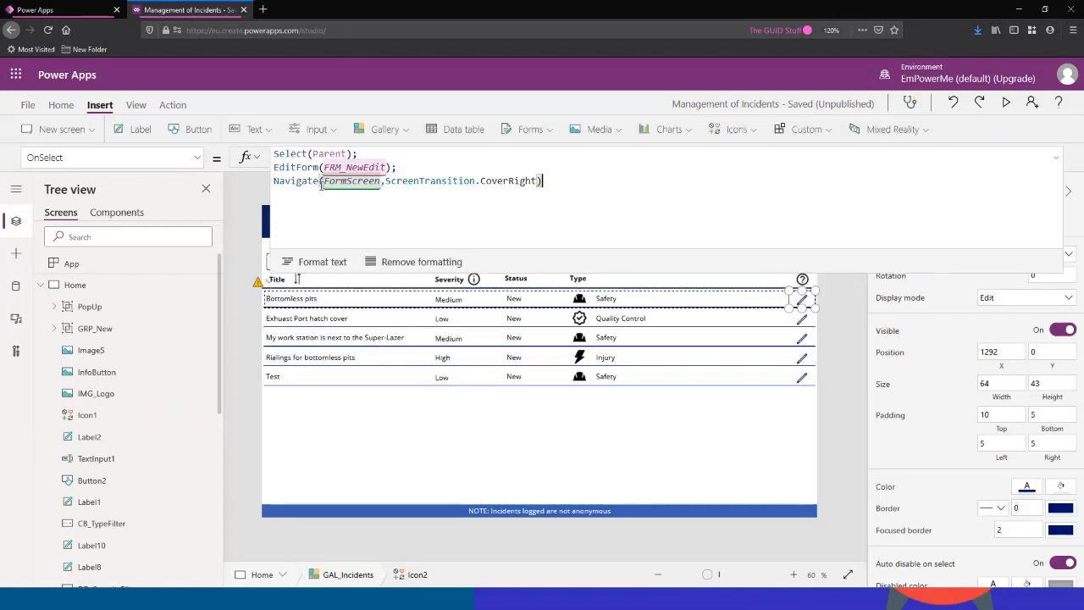
{"action": "left_click", "coordinate": [1058, 159]}
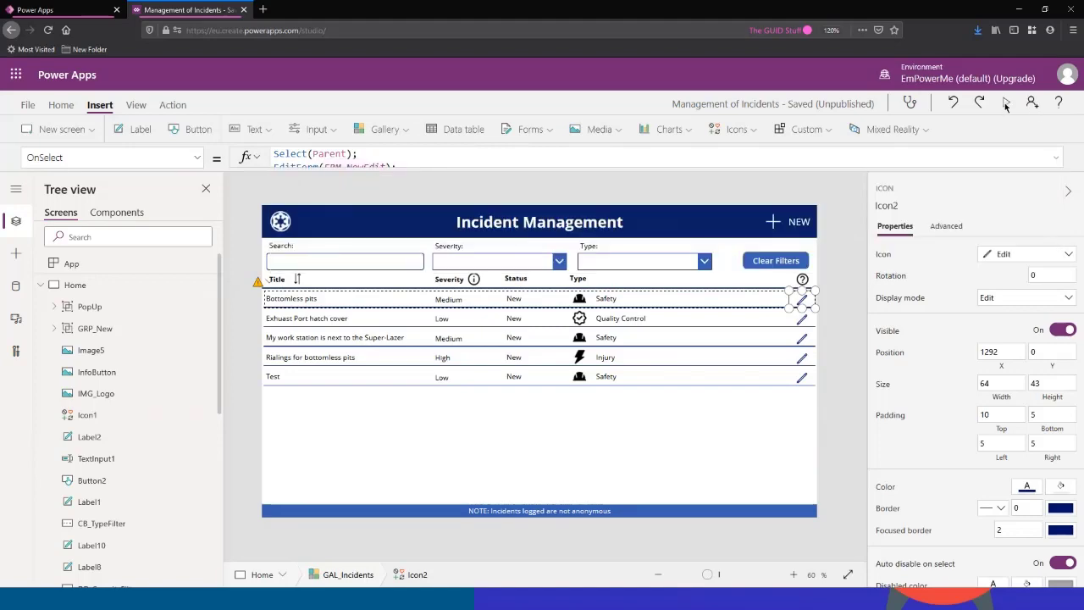
Preview the app, test the Edit icon on the Bottomless pits incident, and recheck the form screen in a second preview.
{"action": "left_click", "coordinate": [1009, 105]}
{"action": "left_click", "coordinate": [981, 220]}
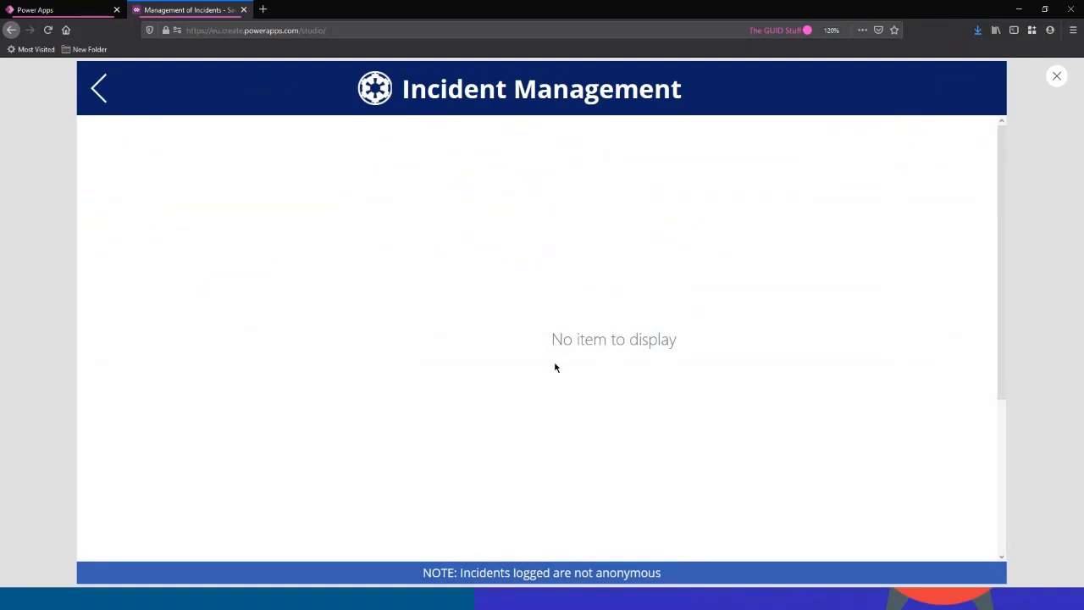
{"action": "left_click", "coordinate": [1057, 79]}
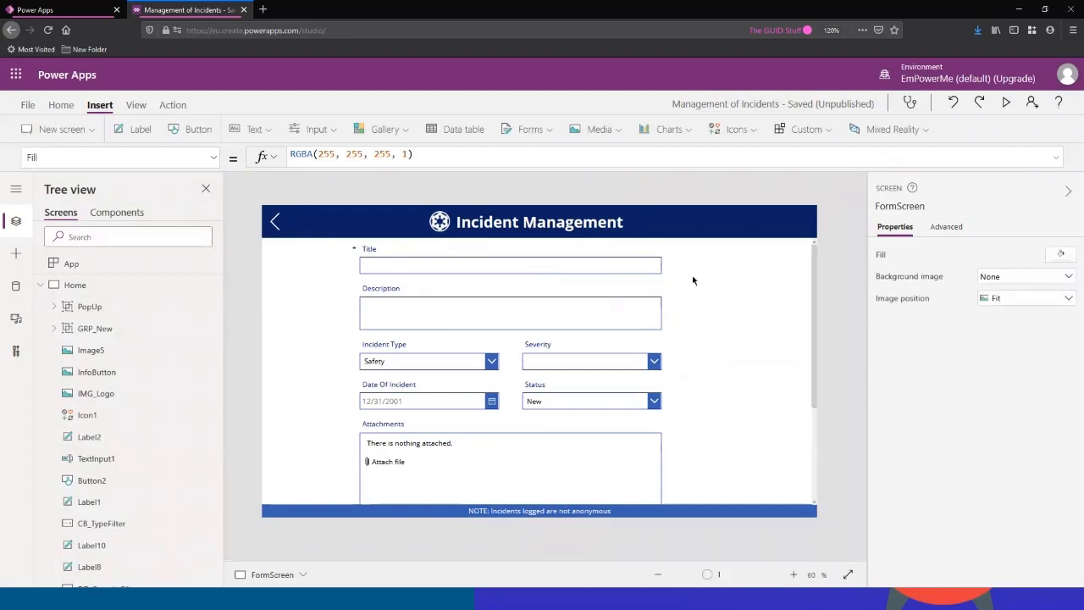
{"action": "left_click", "coordinate": [1006, 102]}
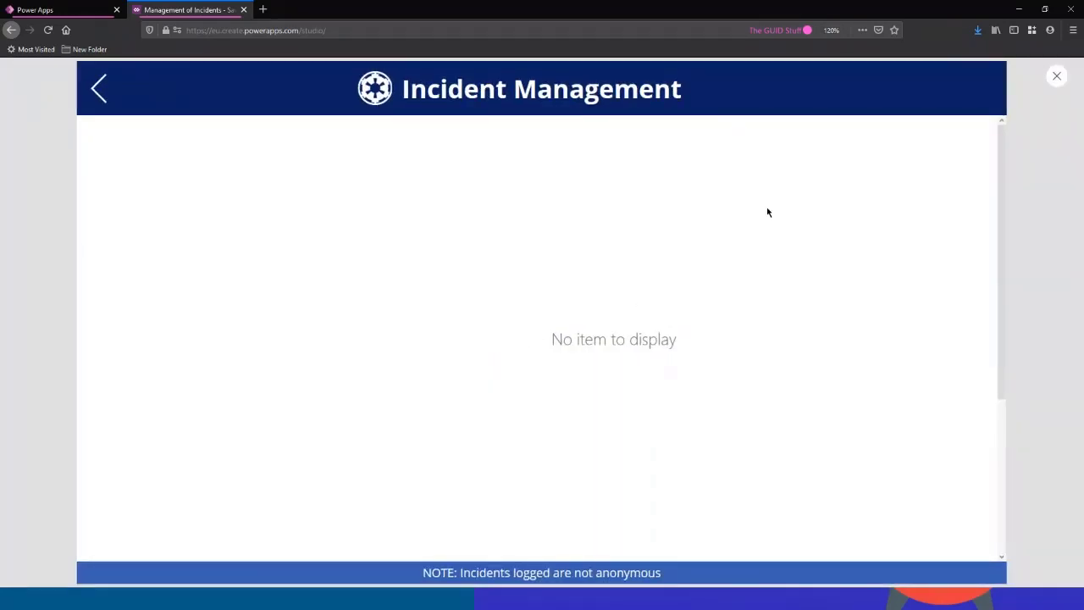
{"action": "left_click", "coordinate": [1057, 79]}
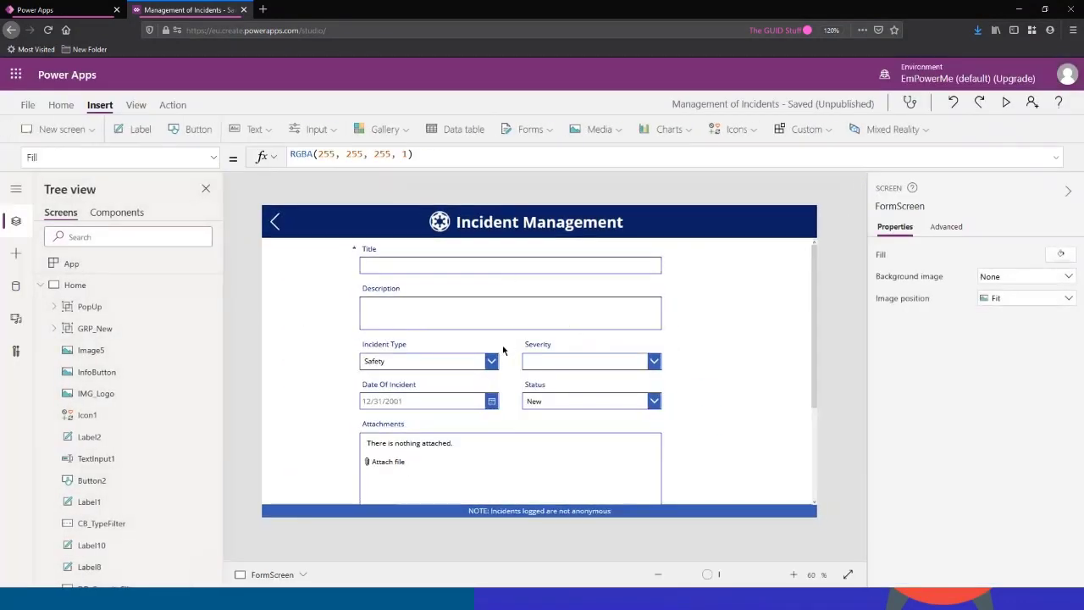
Select the FRM_NewEdit form on FormScreen and open its Item property for editing.
{"action": "scroll", "coordinate": [588, 363], "scroll_direction": "down", "scroll_amount": 3}
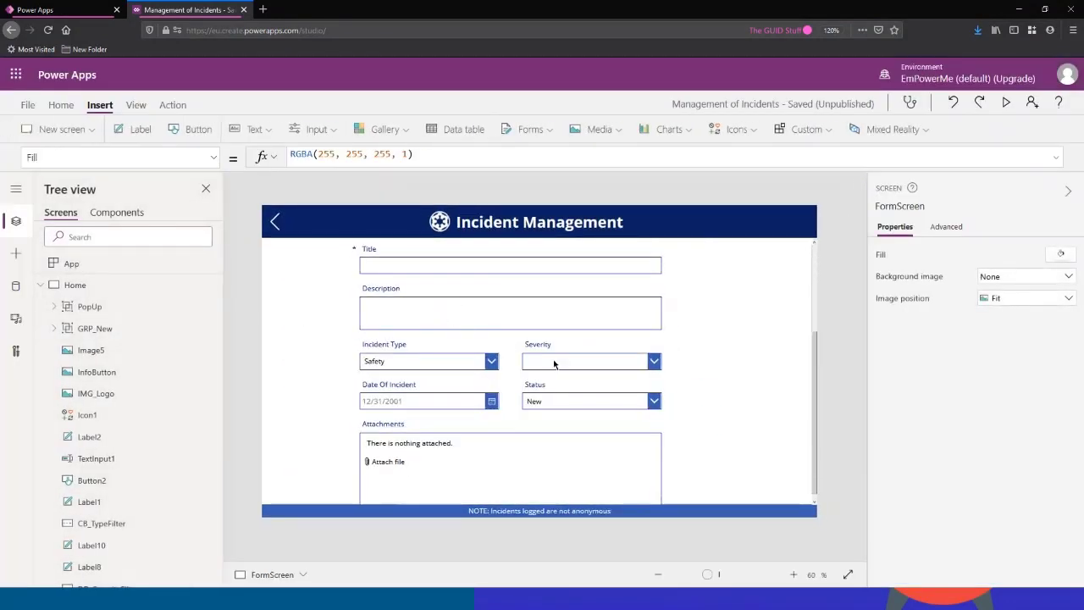
{"action": "scroll", "coordinate": [550, 360], "scroll_direction": "up", "scroll_amount": 3}
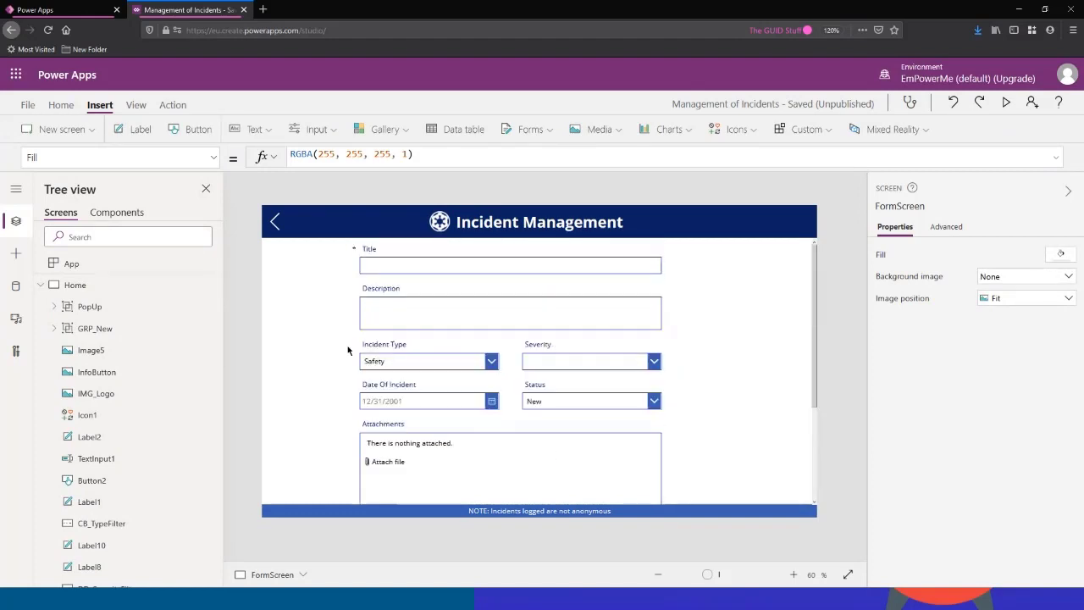
{"action": "scroll", "coordinate": [150, 339], "scroll_direction": "down", "scroll_amount": 5}
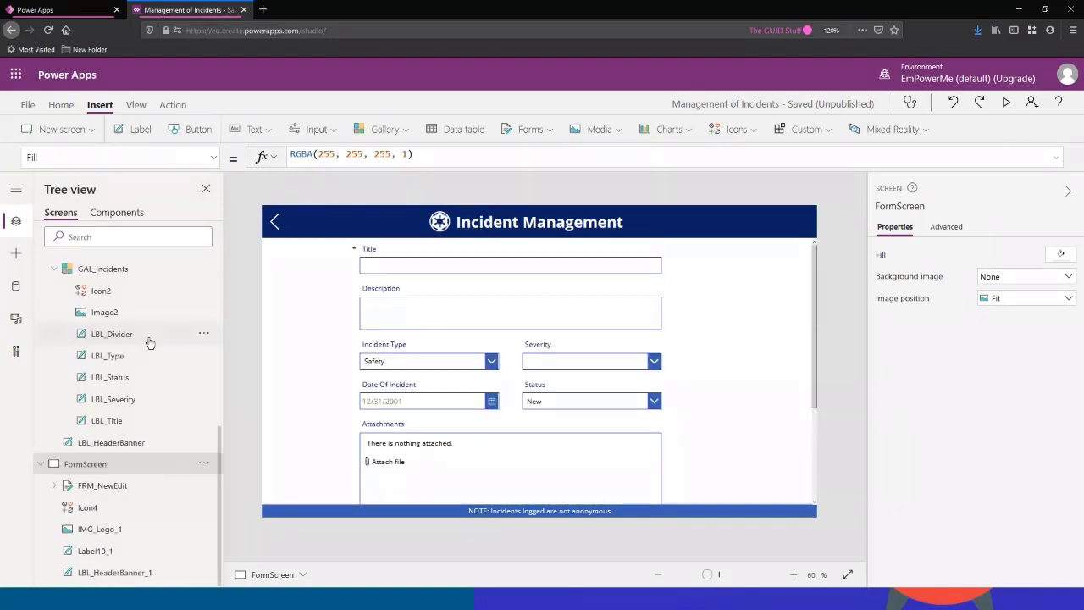
{"action": "left_click", "coordinate": [120, 488]}
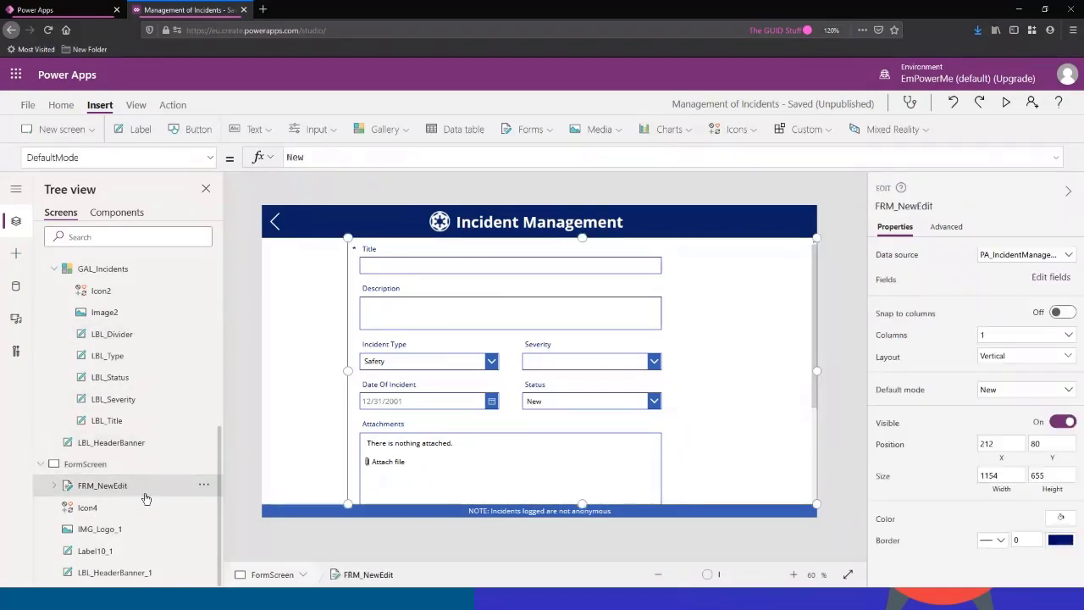
{"action": "left_click", "coordinate": [212, 158]}
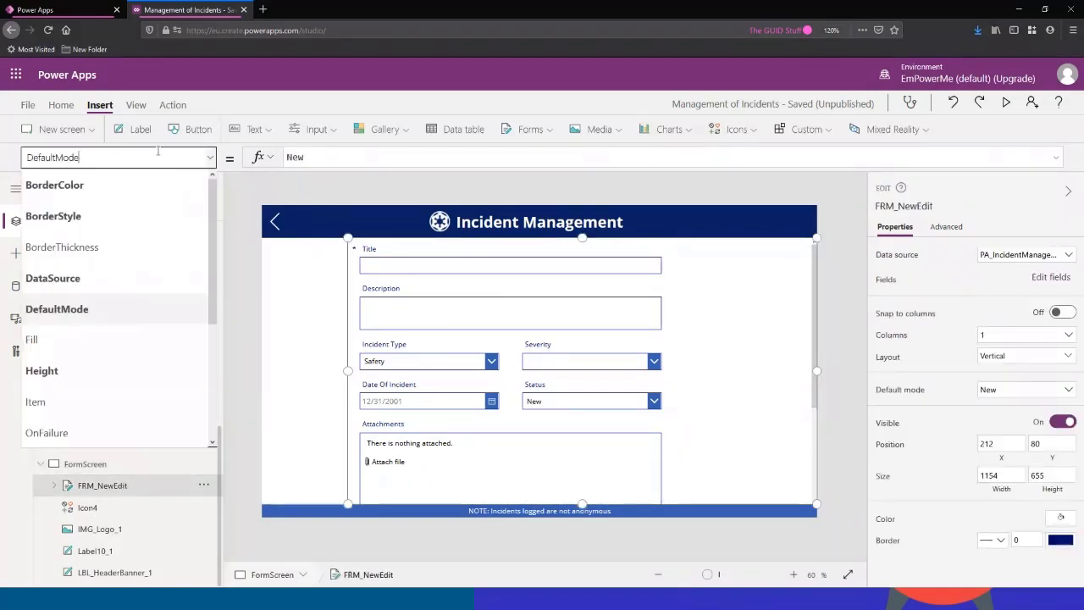
{"action": "left_click", "coordinate": [57, 404]}
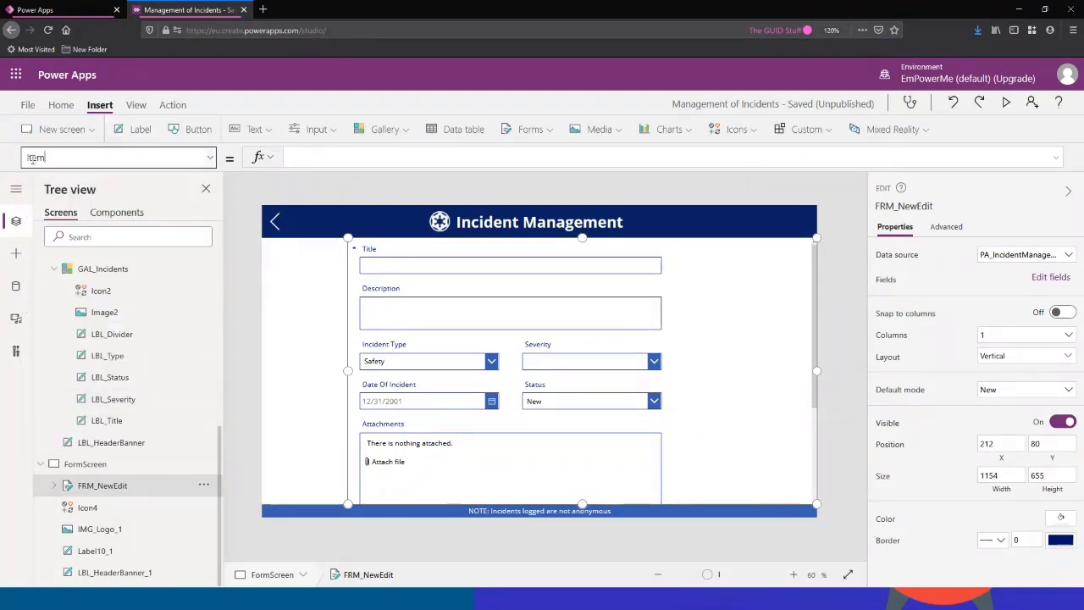
{"action": "left_click", "coordinate": [315, 159]}
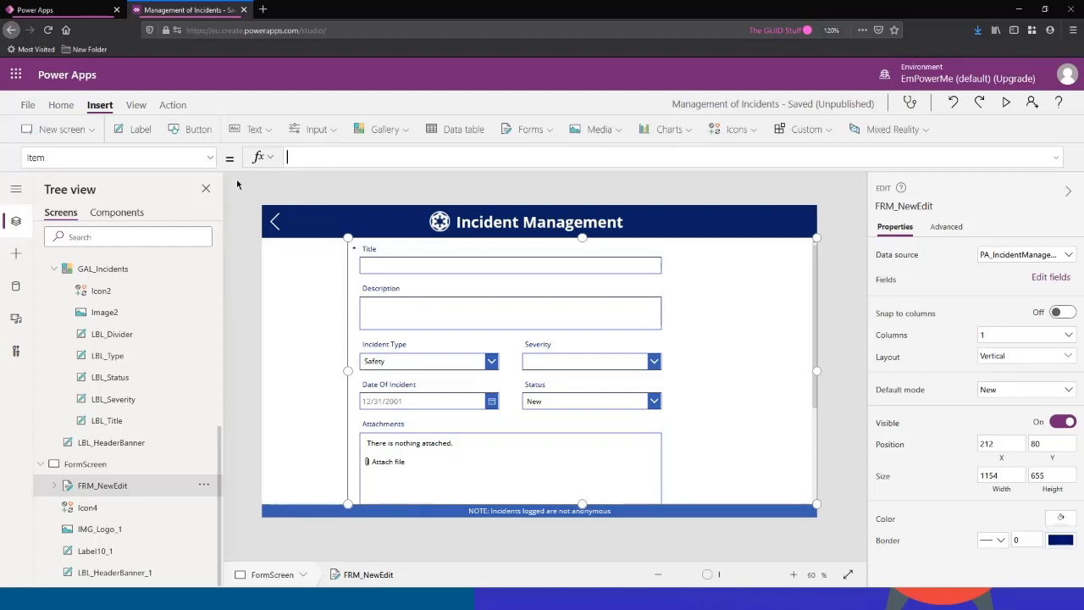
Locate the GAL_Incidents gallery on Home, try the Bottomless pits Edit icon, and reselect the FRM_NewEdit form.
{"action": "scroll", "coordinate": [113, 396], "scroll_direction": "up", "scroll_amount": 10}
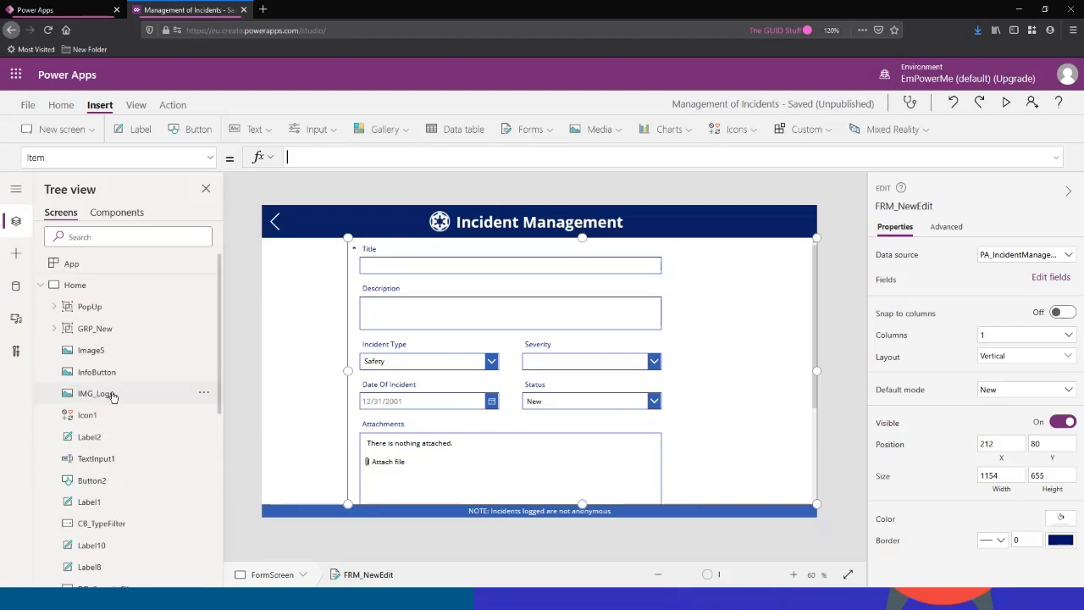
{"action": "scroll", "coordinate": [125, 371], "scroll_direction": "down", "scroll_amount": 4}
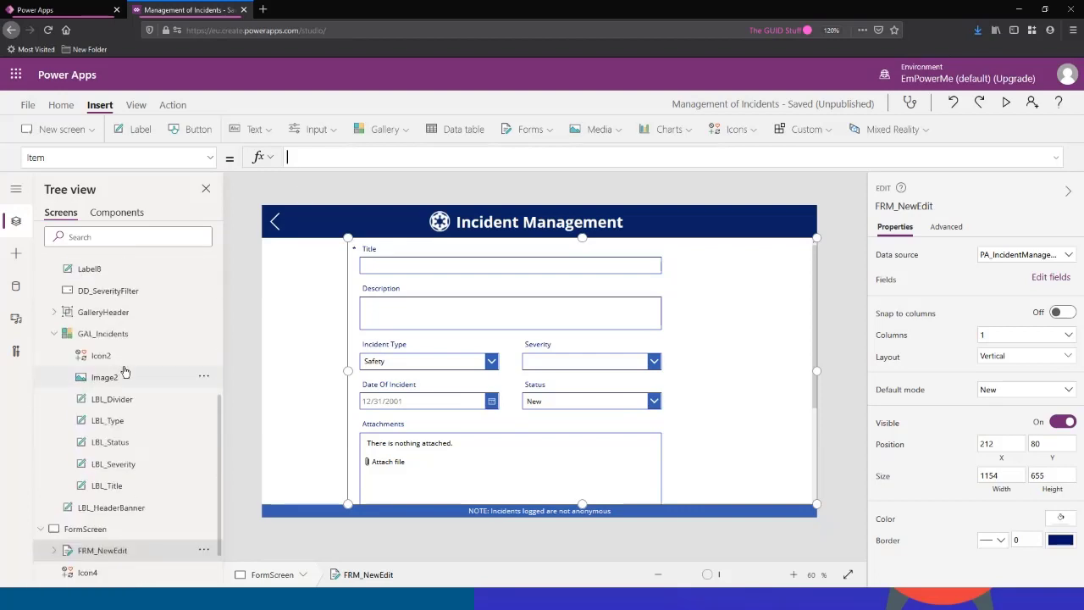
{"action": "left_click", "coordinate": [107, 334]}
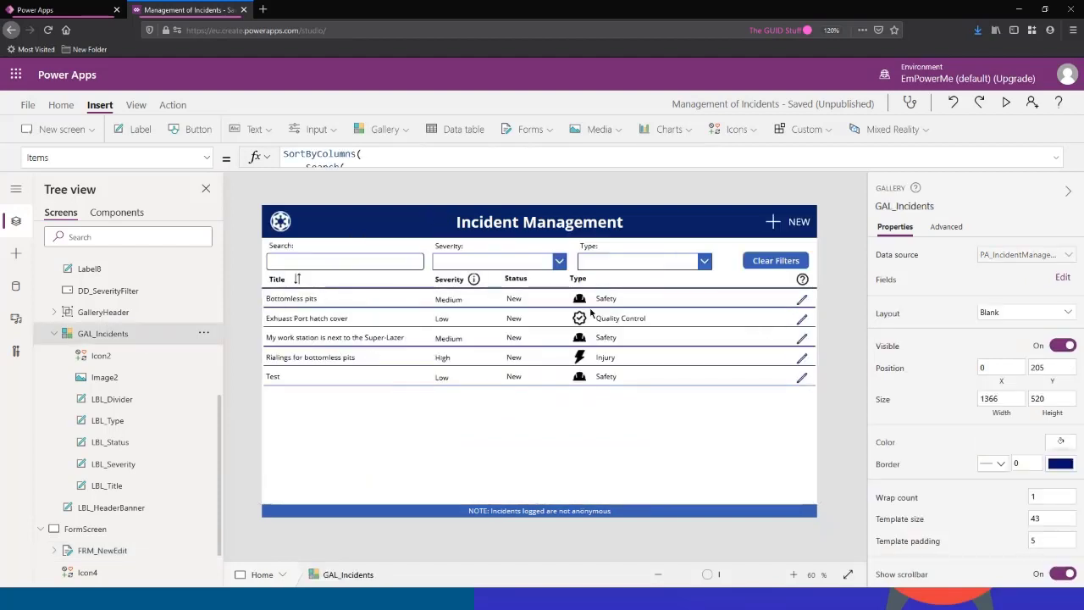
{"action": "left_click", "coordinate": [804, 301], "text": "alt"}
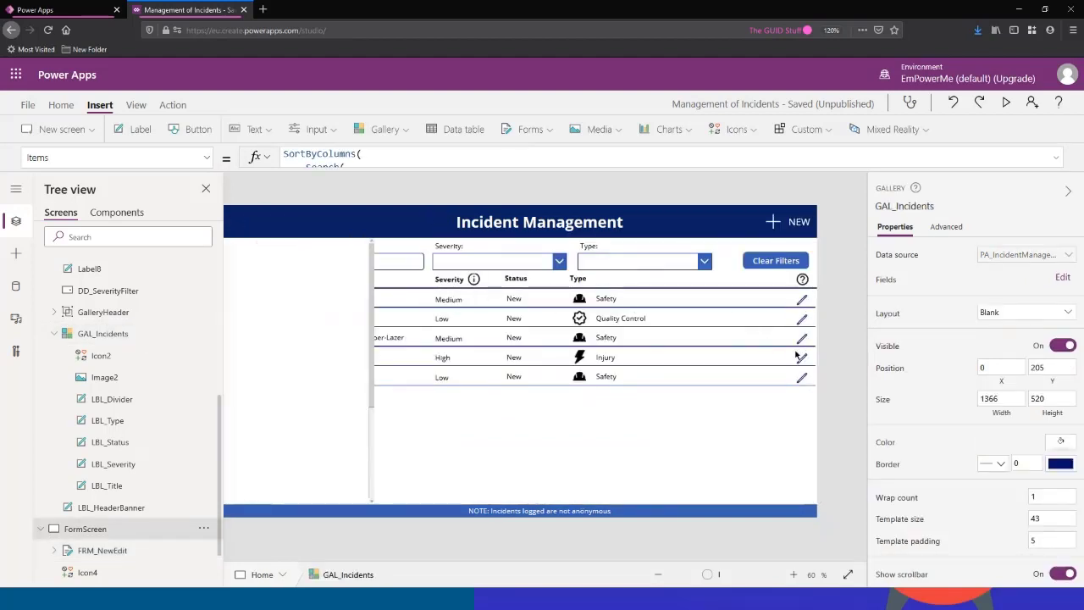
{"action": "left_click", "coordinate": [110, 550]}
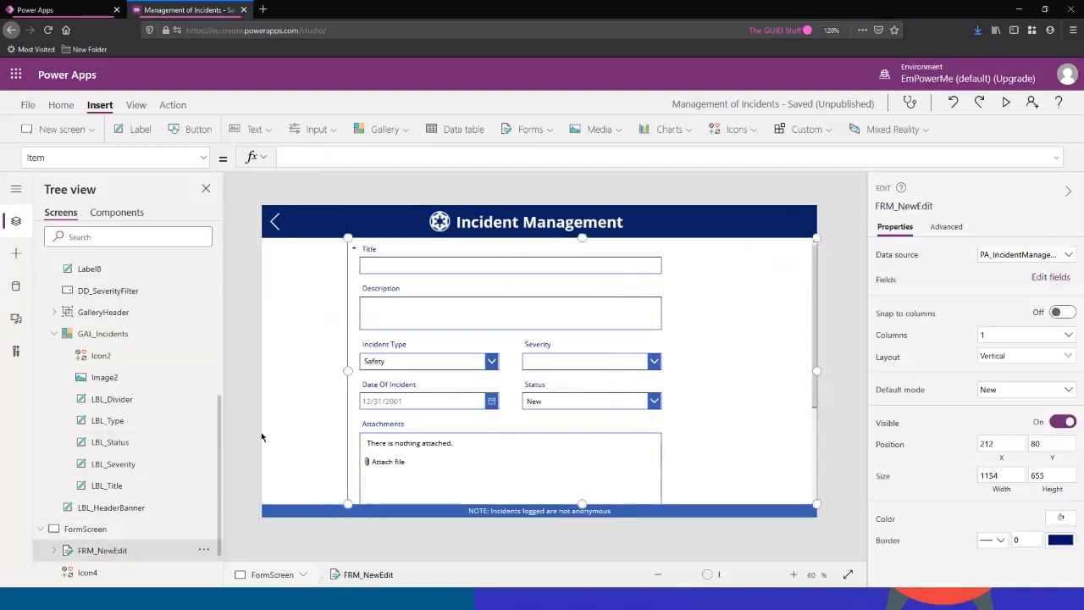
Set the Item property of FRM_NewEdit to GAL_Incidents.Selected.
{"action": "left_click", "coordinate": [305, 156]}
{"action": "type", "text": "GAL"}
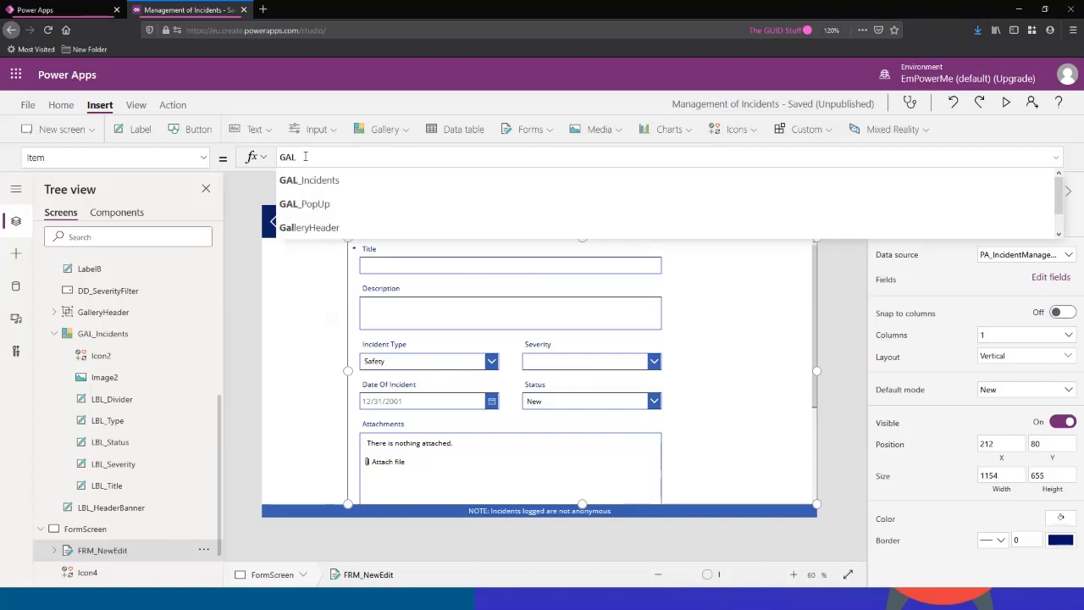
{"action": "type", "text": "_"}
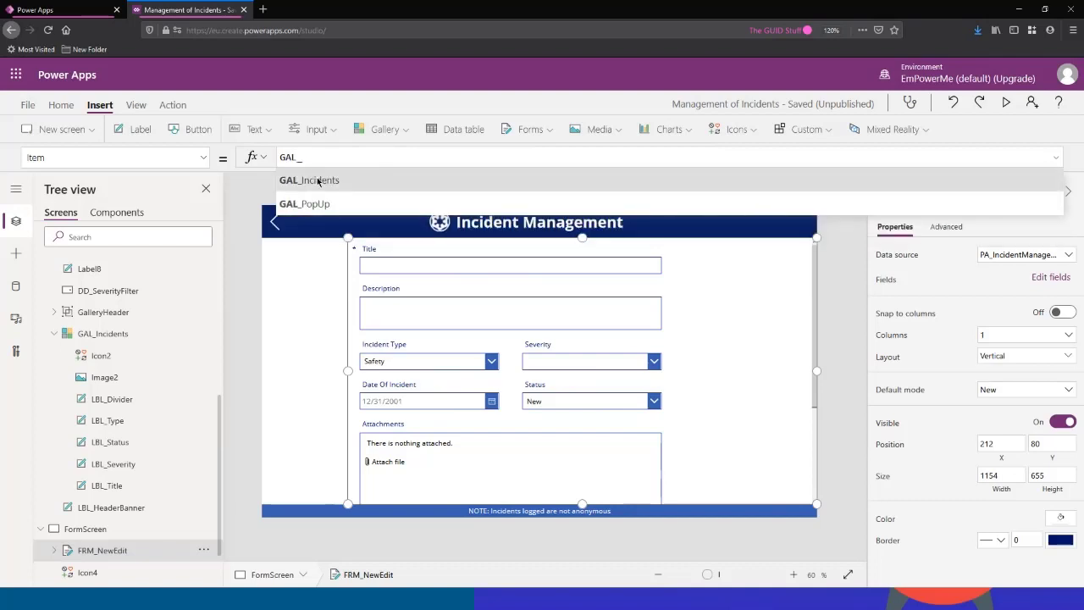
{"action": "left_click", "coordinate": [315, 180]}
{"action": "type", "text": "."}
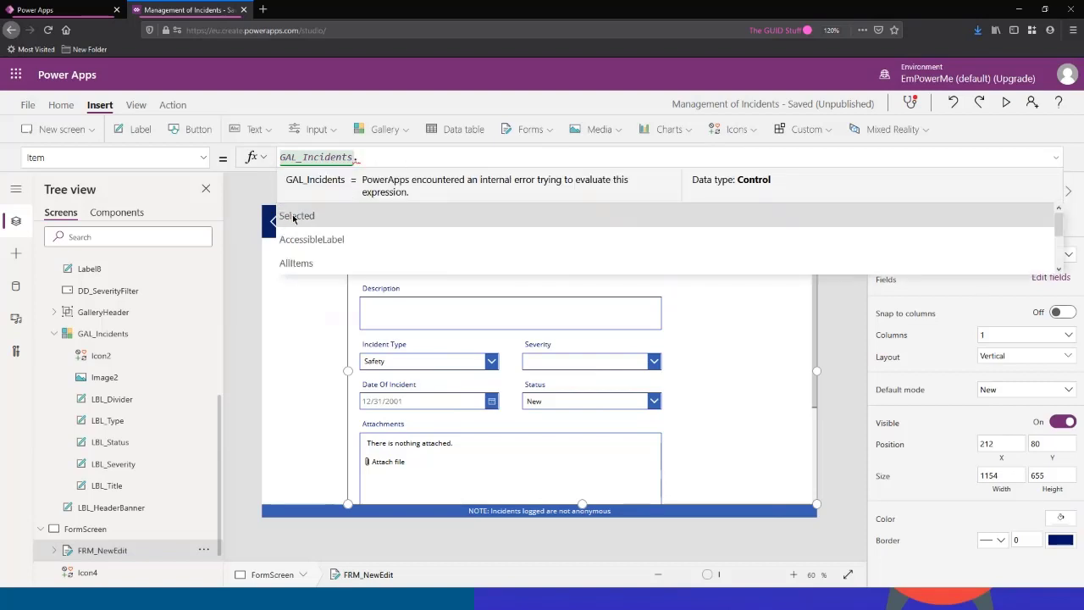
{"action": "left_click", "coordinate": [300, 219]}
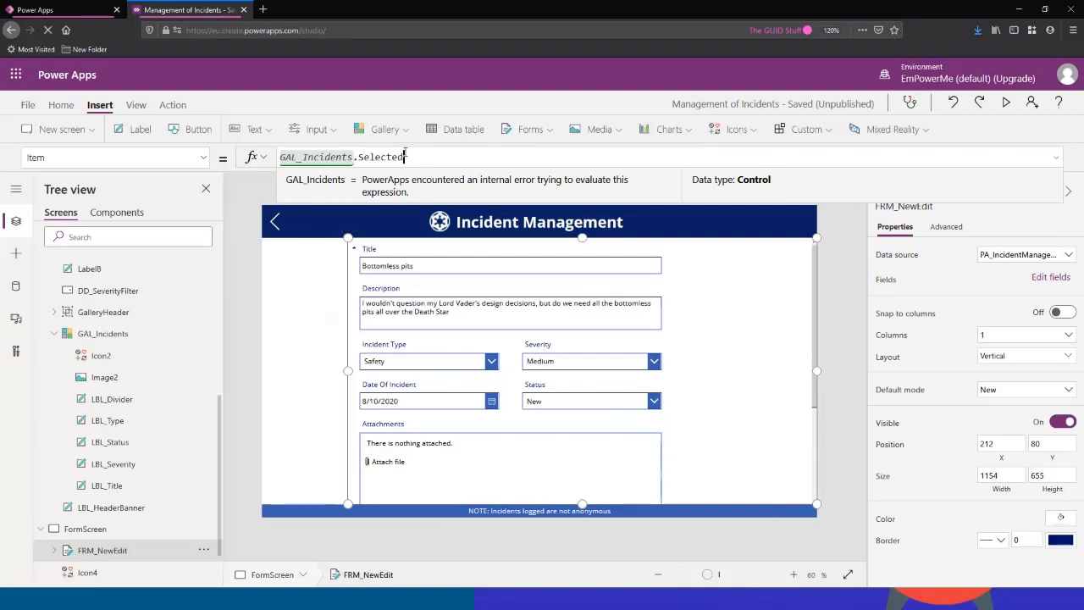
Preview the app, review the incident form from start to end, go back to the incident list, and close the preview.
{"action": "left_click", "coordinate": [1007, 104]}
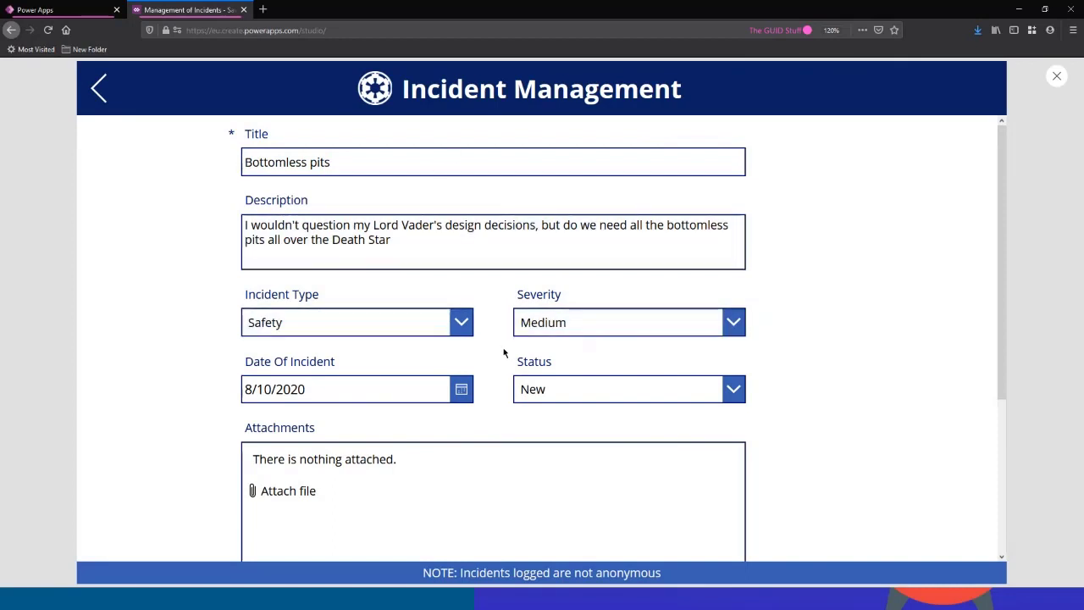
{"action": "scroll", "coordinate": [501, 354], "scroll_direction": "down", "scroll_amount": 3}
{"action": "scroll", "coordinate": [479, 341], "scroll_direction": "up", "scroll_amount": 3}
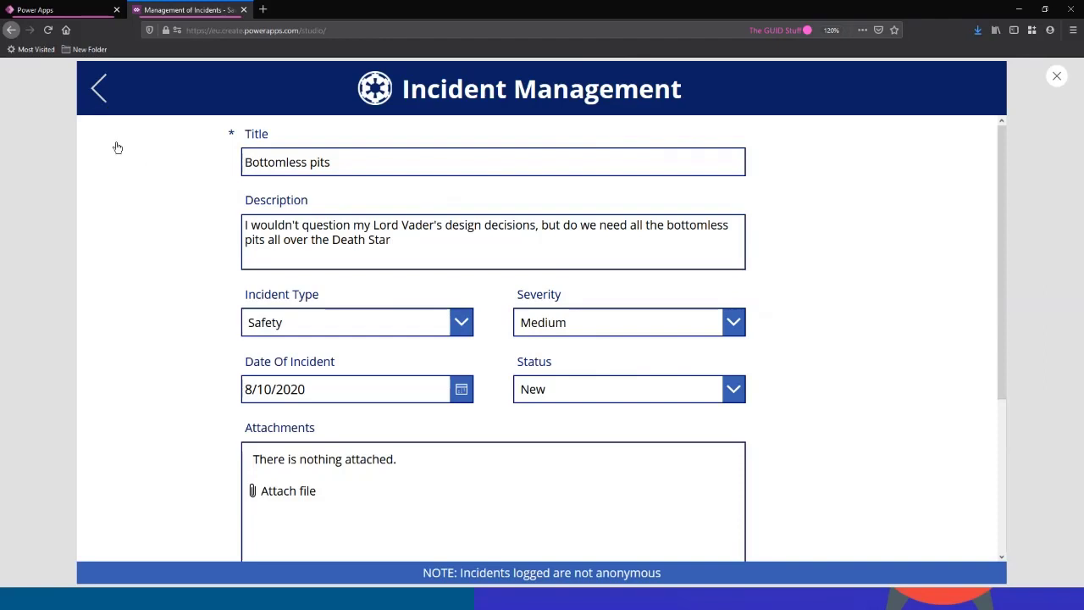
{"action": "left_click", "coordinate": [99, 88]}
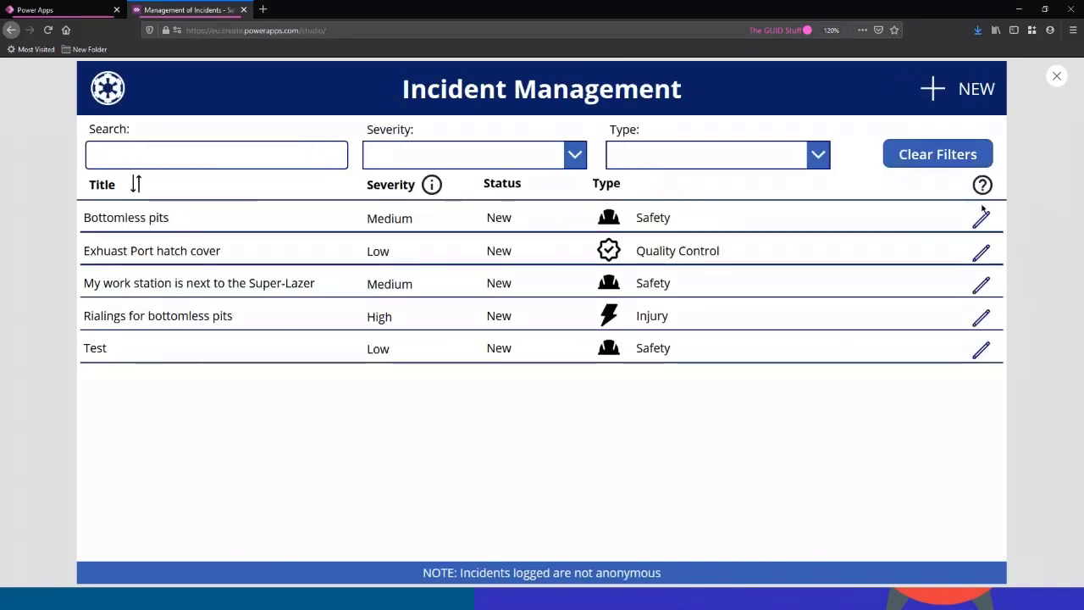
{"action": "left_click", "coordinate": [1058, 77]}
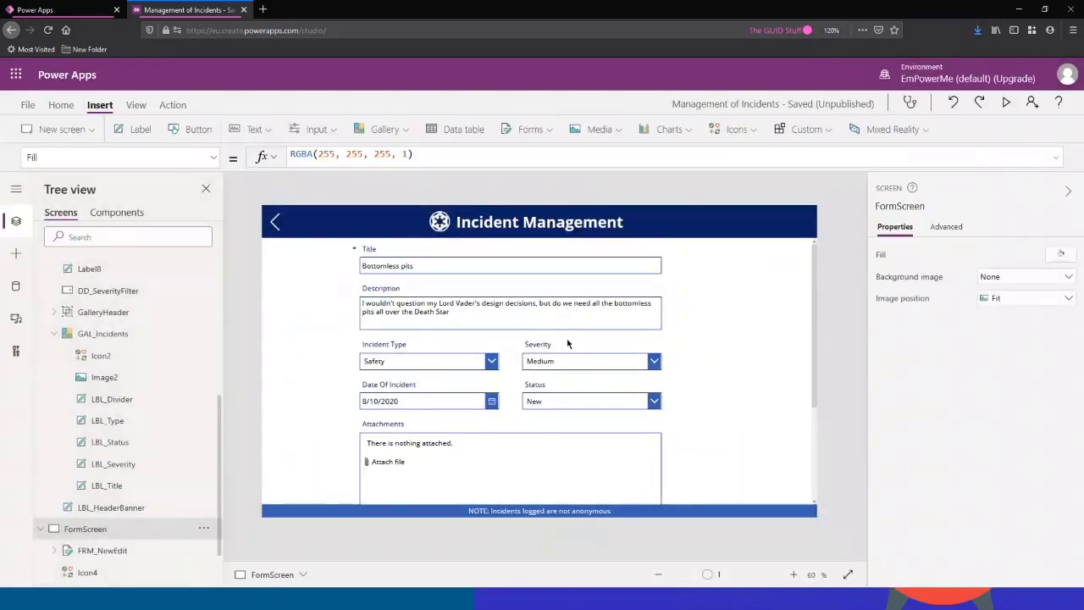
Clear the GAL_Incidents.Selected formula from FRM_NewEdit's Item property and deselect the form.
{"action": "scroll", "coordinate": [104, 463], "scroll_direction": "down", "scroll_amount": 3}
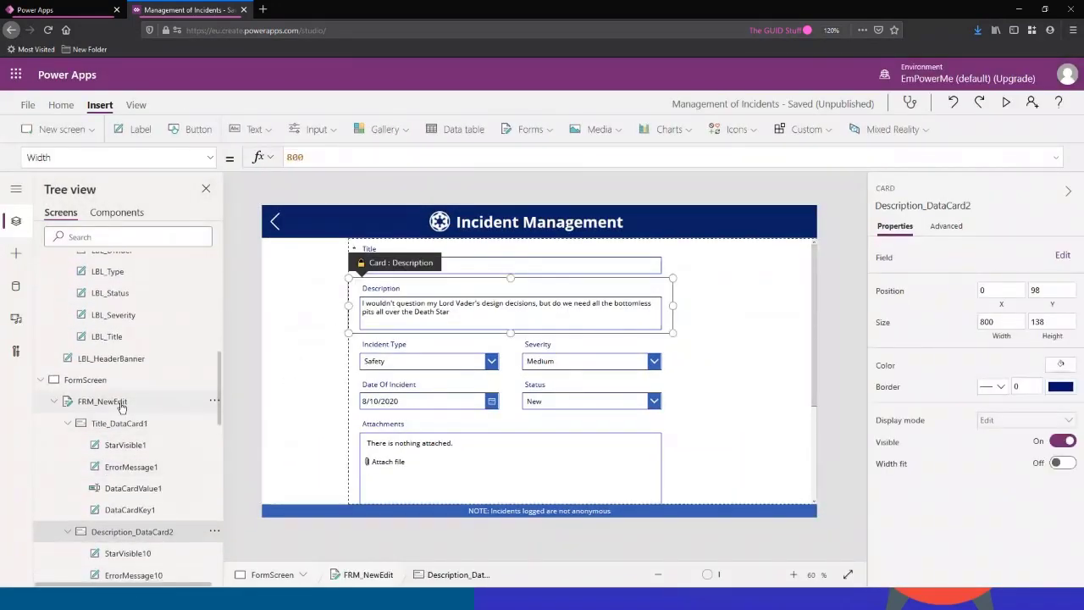
{"action": "left_click", "coordinate": [123, 401]}
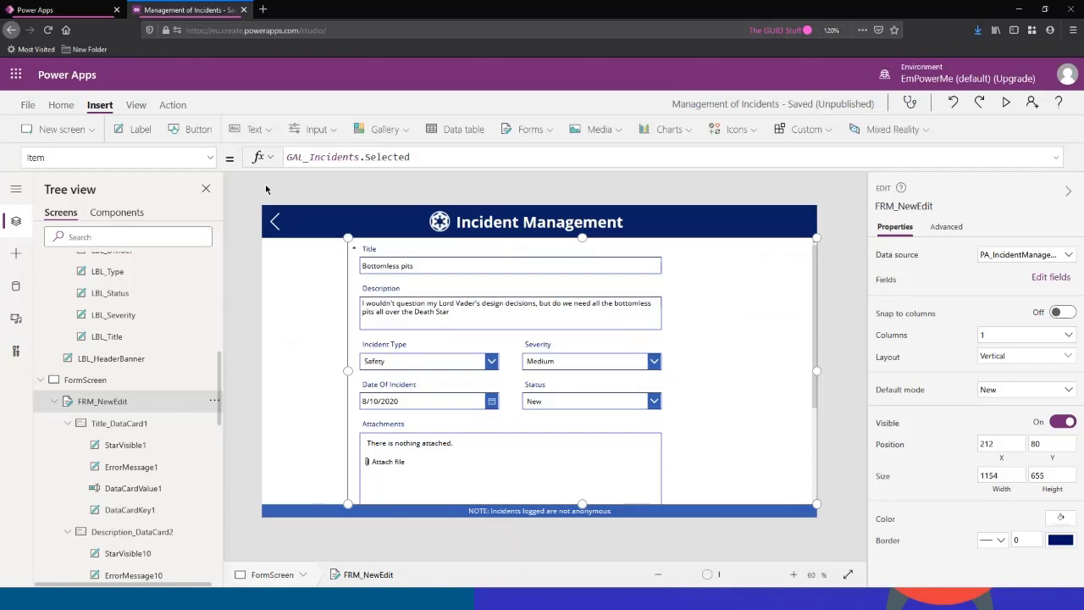
{"action": "left_click_drag", "start_coordinate": [411, 158], "coordinate": [178, 127]}
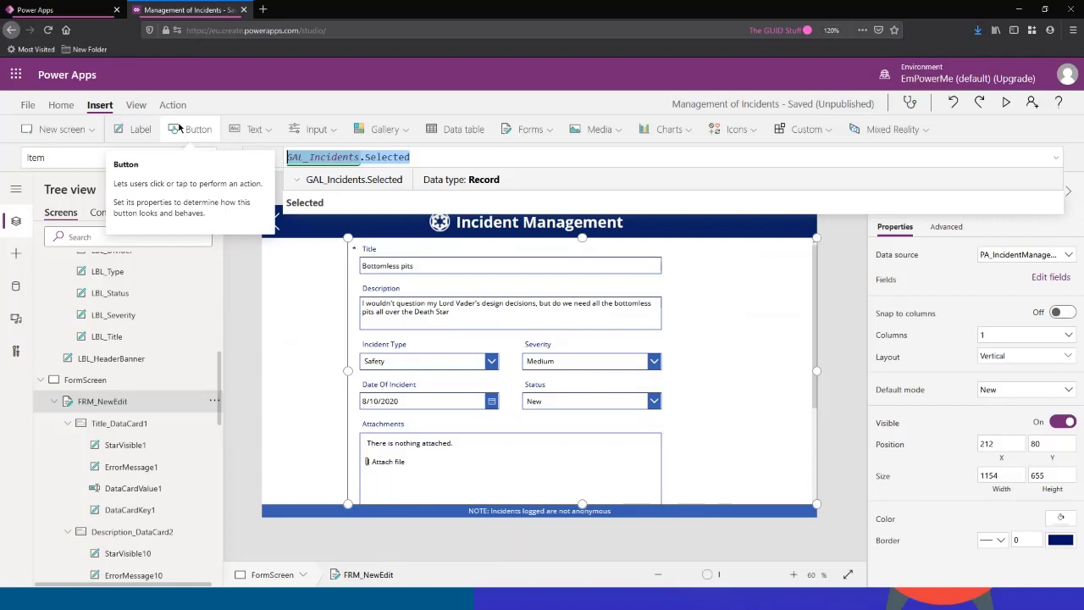
{"action": "key", "text": "Delete"}
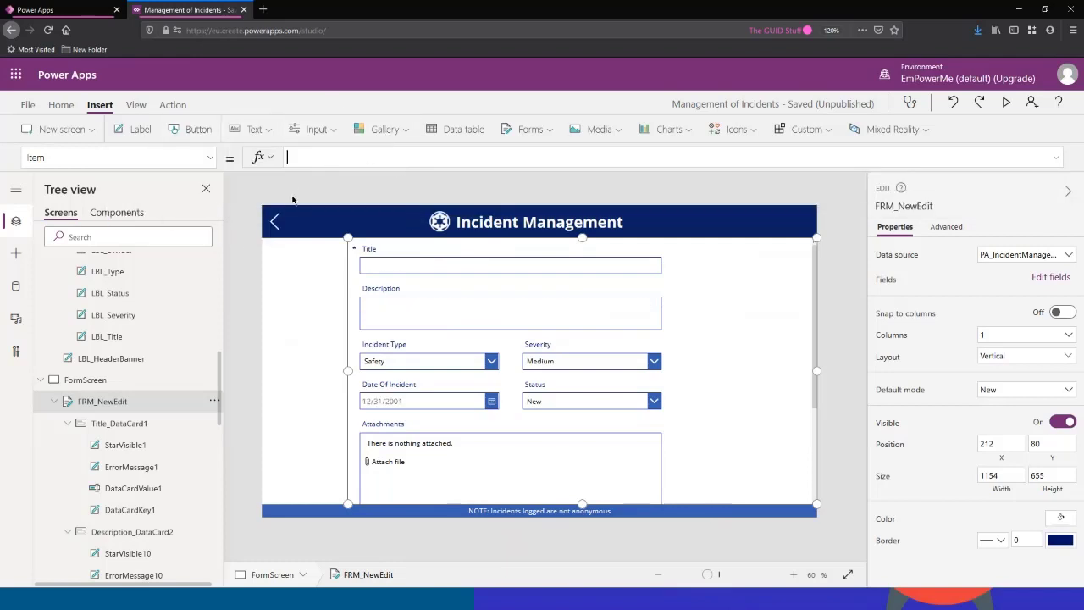
{"action": "left_click", "coordinate": [414, 193]}
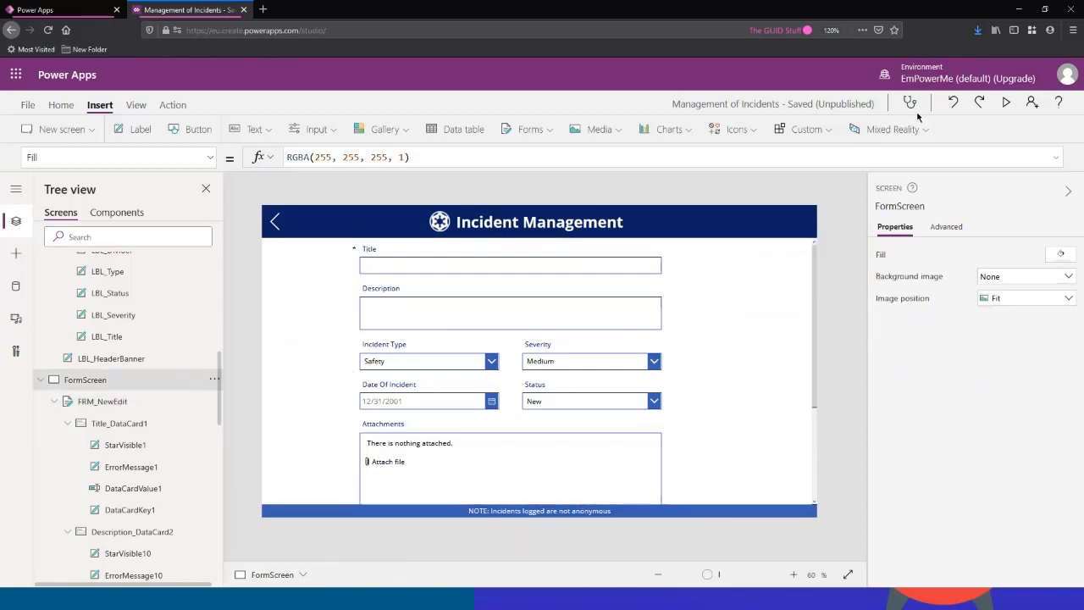
Preview FormScreen twice to examine how the form behaves with an empty Item property.
{"action": "left_click", "coordinate": [1007, 102]}
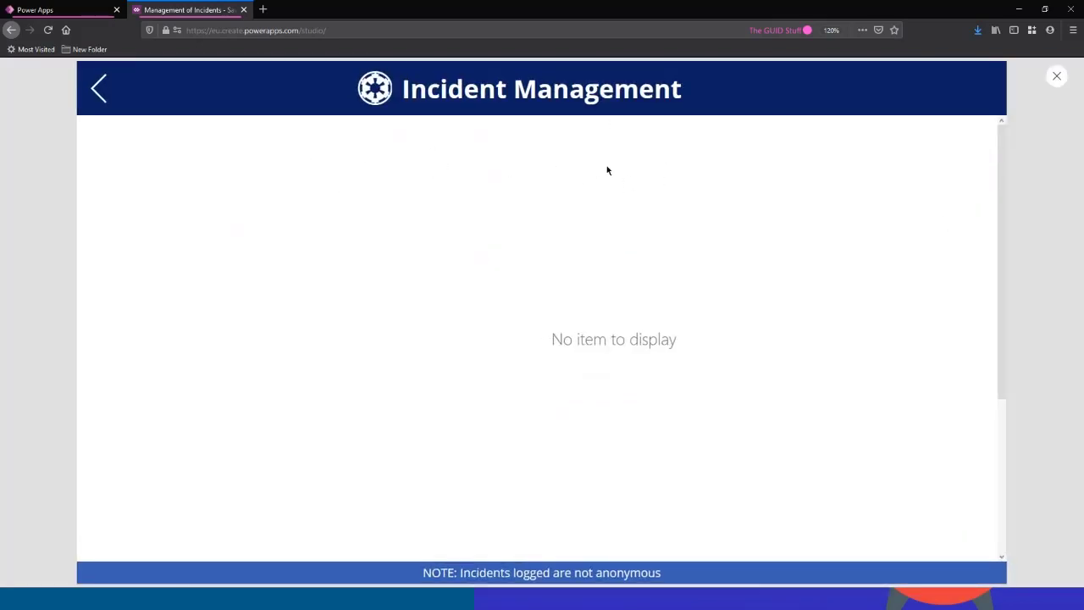
{"action": "left_click", "coordinate": [1056, 76]}
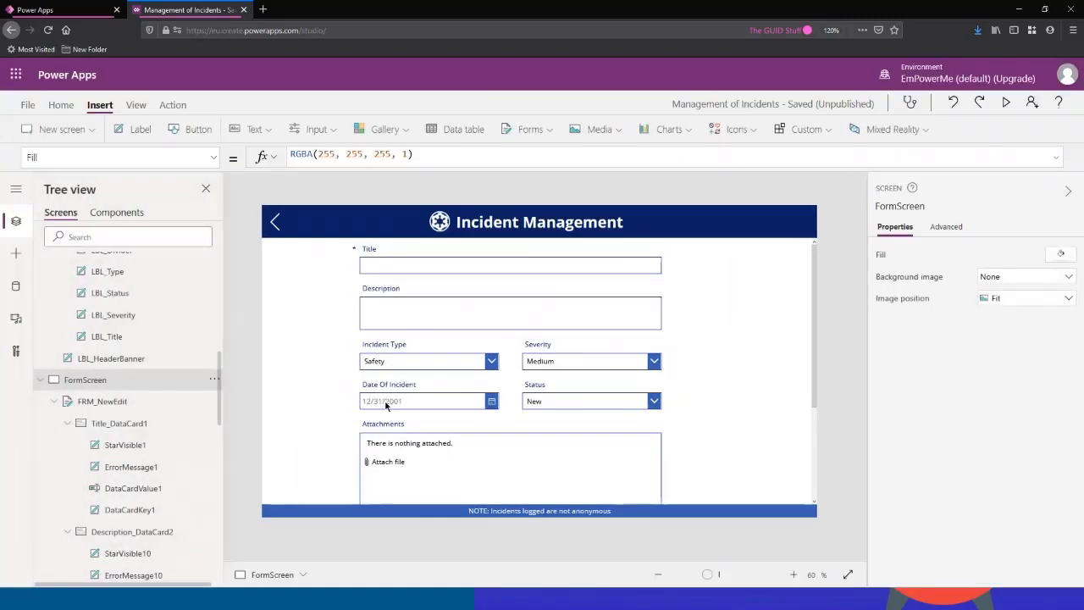
{"action": "left_click", "coordinate": [384, 363]}
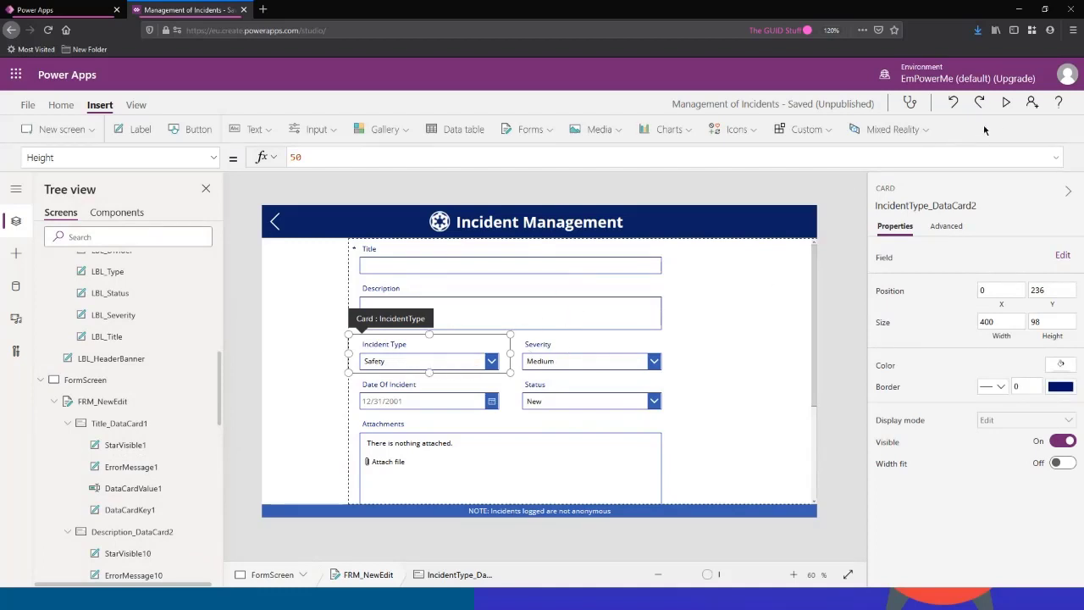
{"action": "left_click", "coordinate": [1007, 102]}
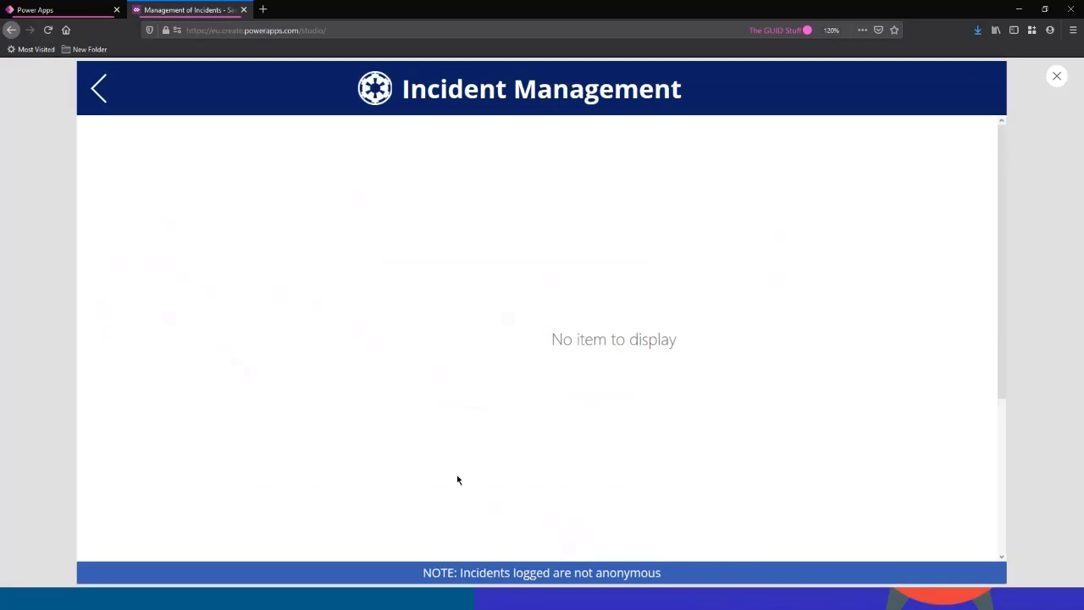
{"action": "left_click", "coordinate": [1057, 77]}
Set the Item property of FRM_NewEdit back to GAL_Incidents.Selected.
{"action": "left_click", "coordinate": [511, 291]}
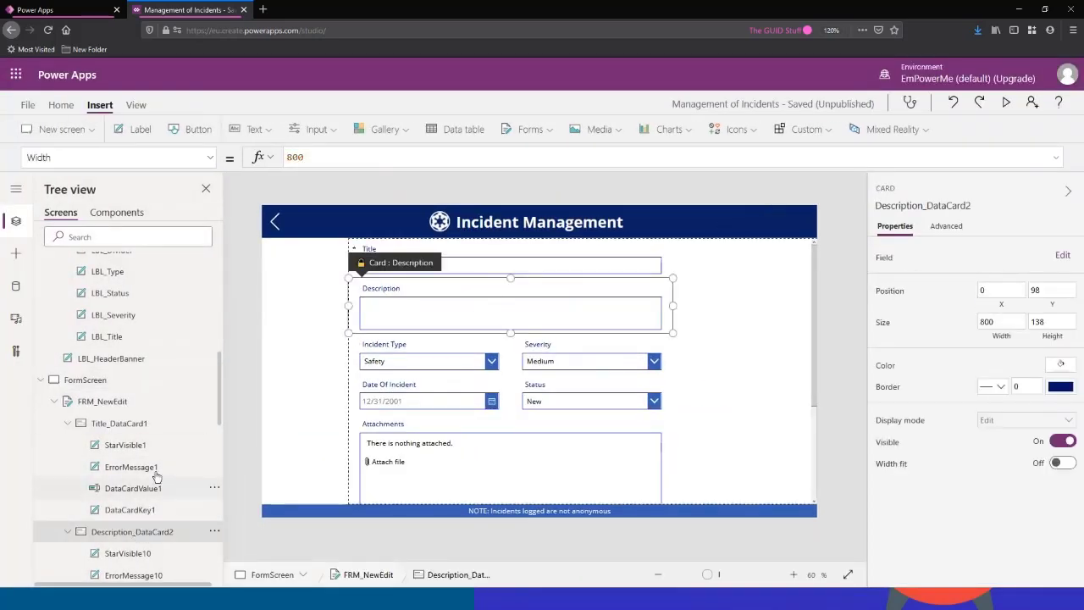
{"action": "left_click", "coordinate": [139, 406]}
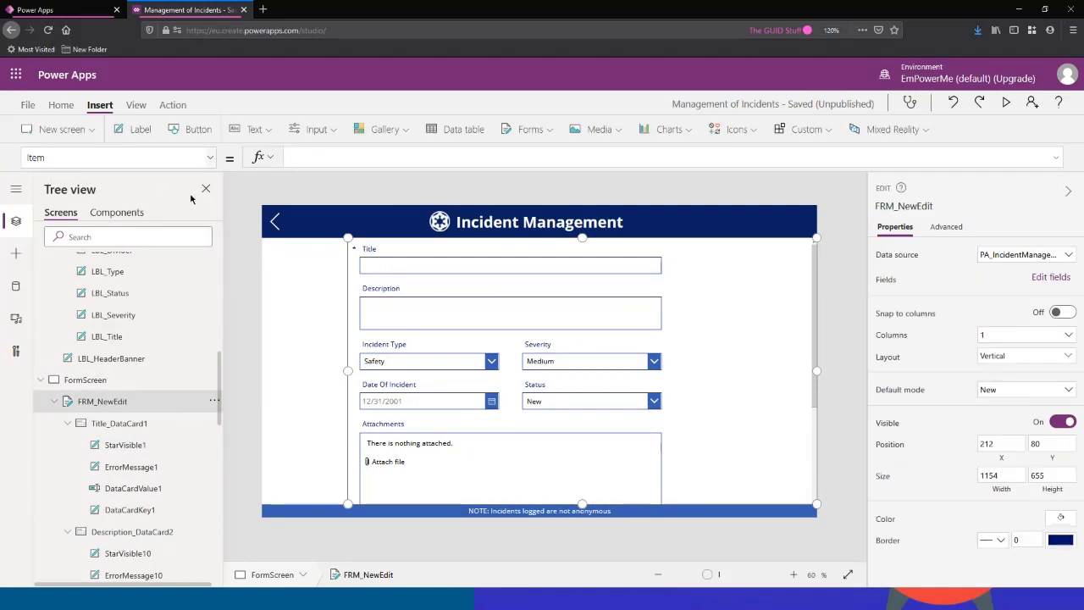
{"action": "left_click", "coordinate": [51, 159]}
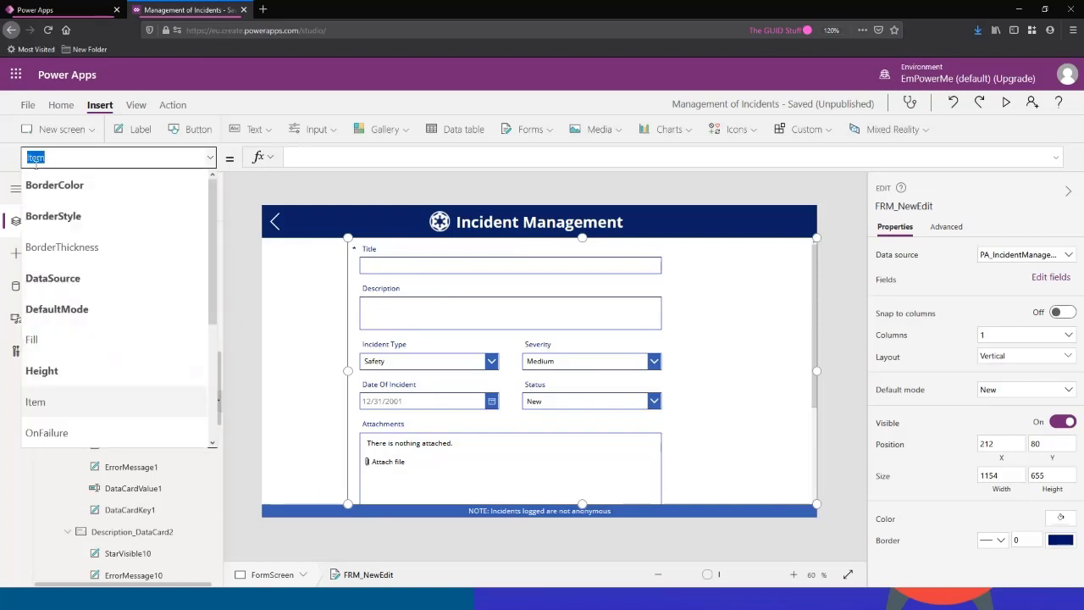
{"action": "left_click", "coordinate": [307, 155]}
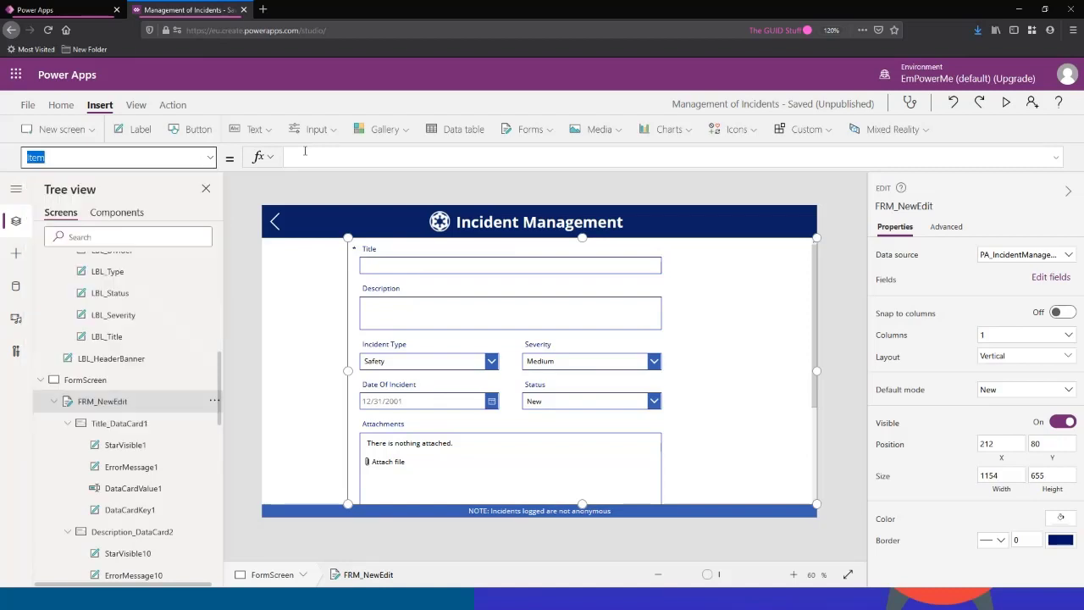
{"action": "scroll", "coordinate": [123, 364], "scroll_direction": "up", "scroll_amount": 4}
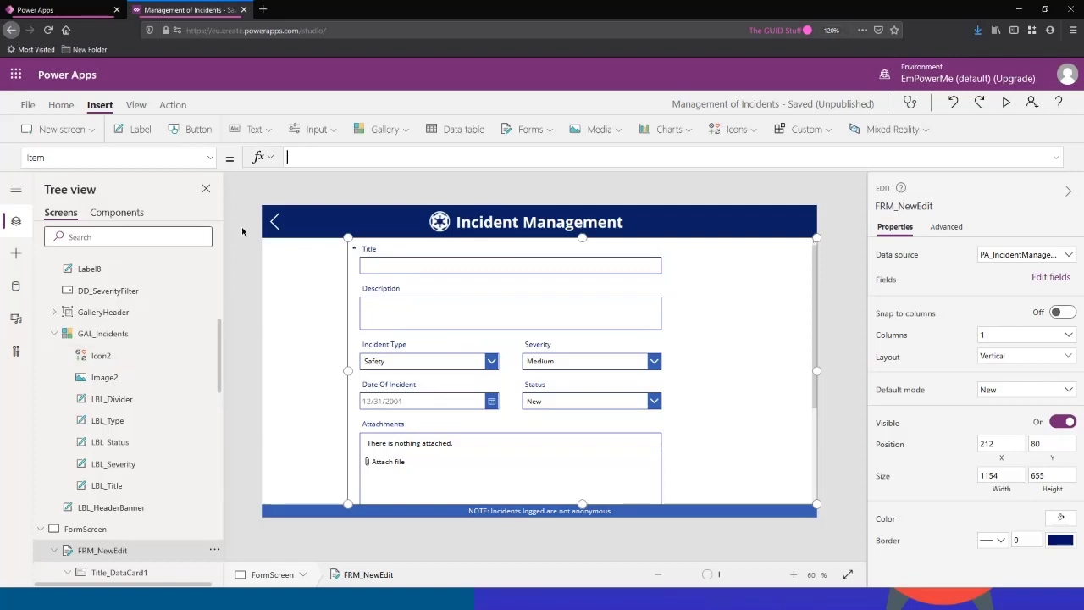
{"action": "type", "text": "G"}
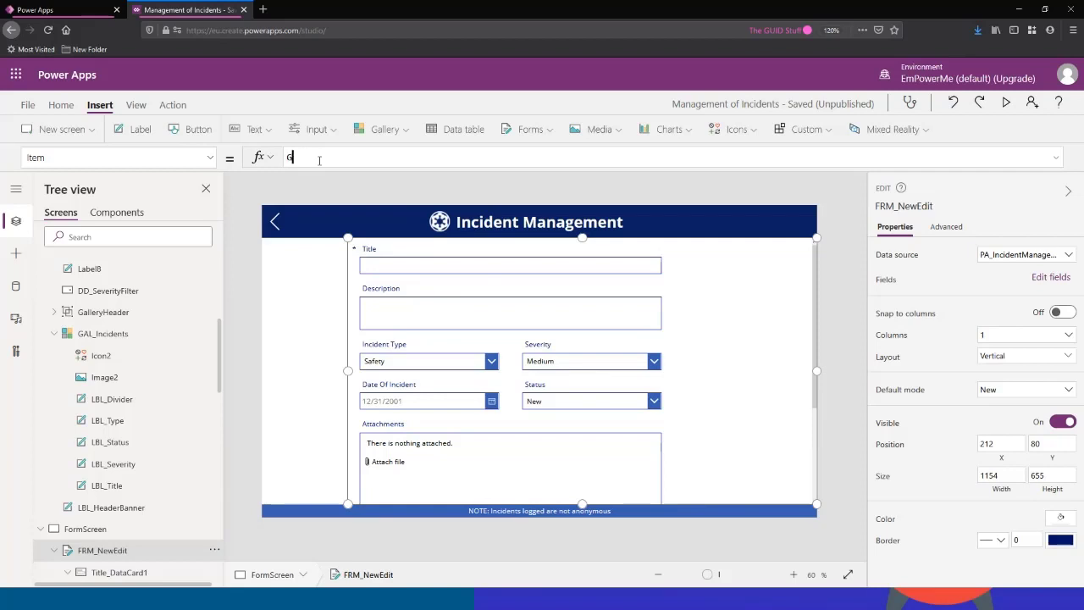
{"action": "type", "text": "AL_"}
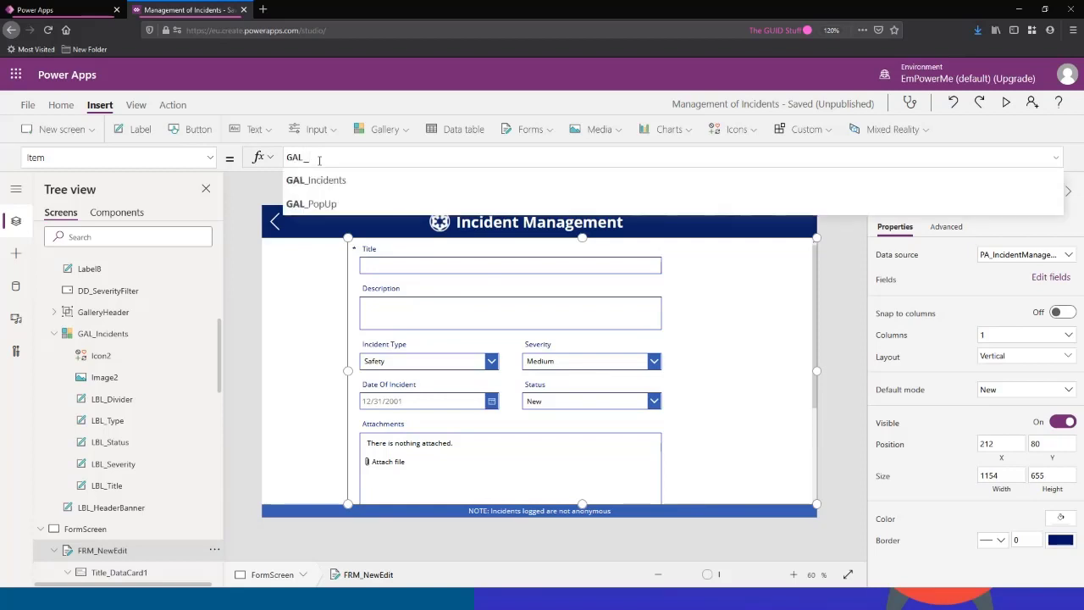
{"action": "type", "text": "Inci"}
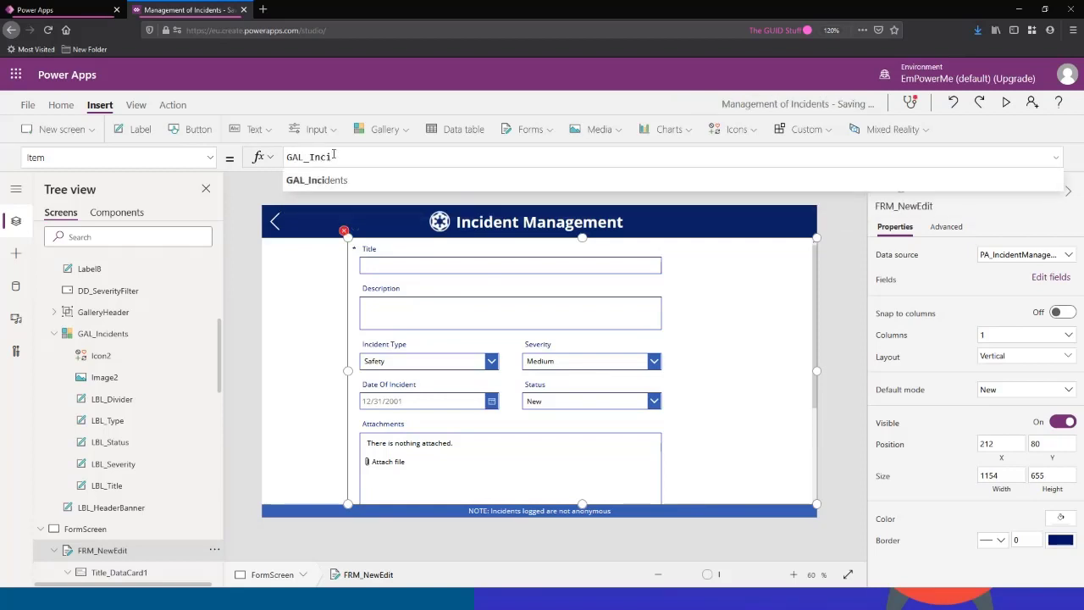
{"action": "left_click", "coordinate": [408, 189]}
{"action": "type", "text": ".Se"}
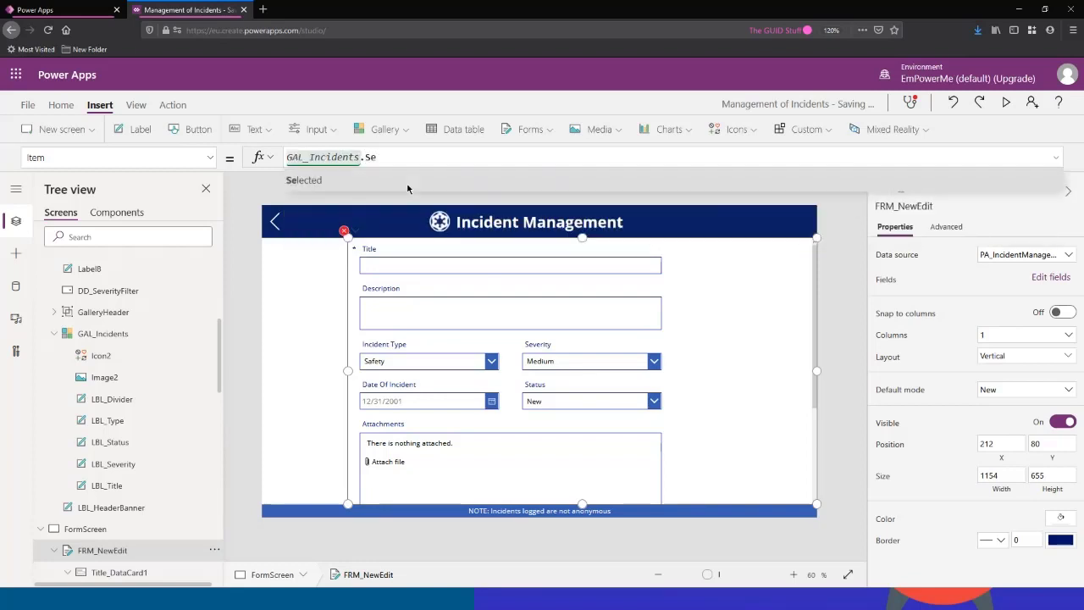
{"action": "left_click", "coordinate": [367, 179]}
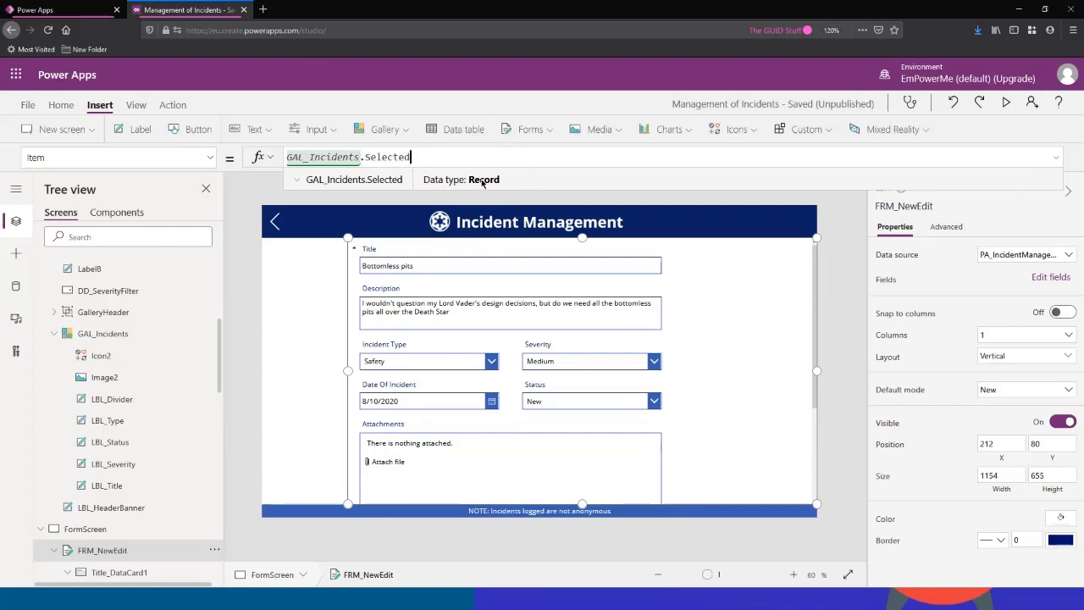
Examine the field values of the GAL_Incidents.Selected record in the formula preview, then deselect the form.
{"action": "left_click", "coordinate": [298, 180]}
{"action": "scroll", "coordinate": [429, 295], "scroll_direction": "down", "scroll_amount": 5}
{"action": "scroll", "coordinate": [428, 296], "scroll_direction": "up", "scroll_amount": 5}
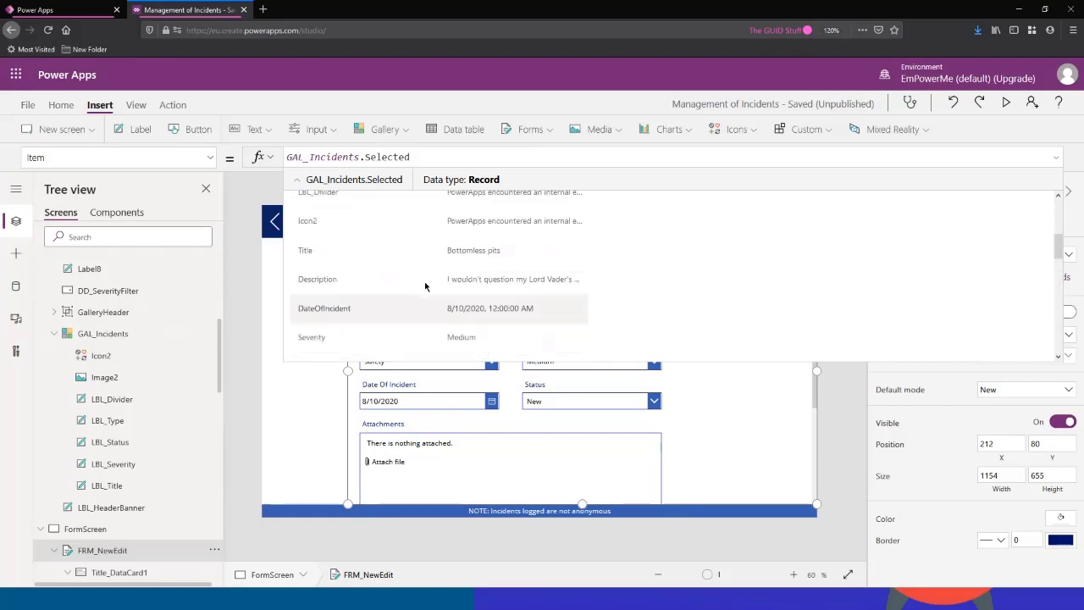
{"action": "left_click", "coordinate": [297, 180]}
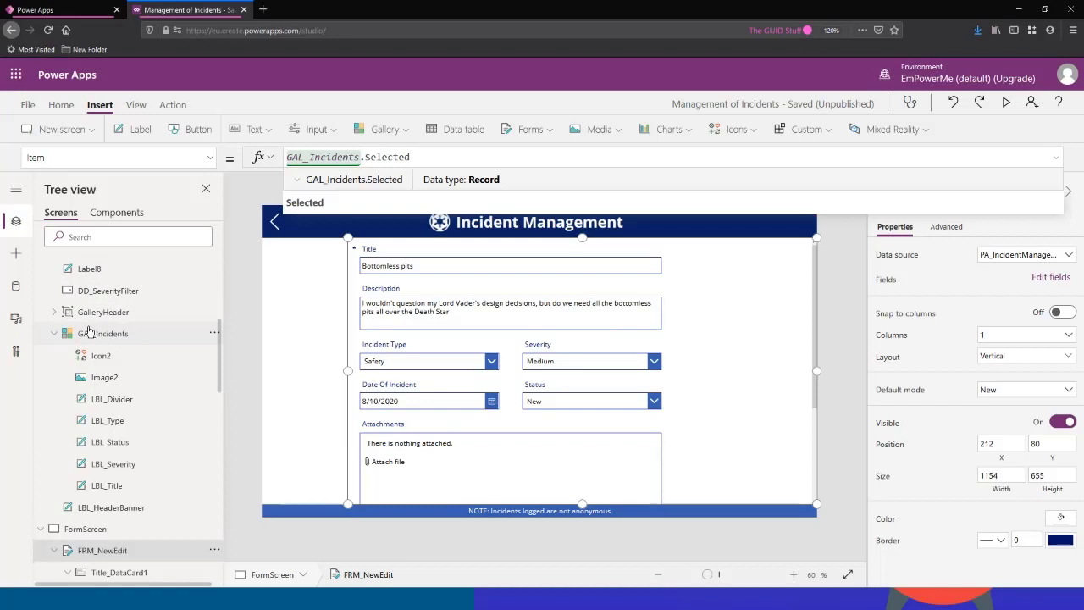
{"action": "left_click_drag", "start_coordinate": [412, 157], "coordinate": [281, 157]}
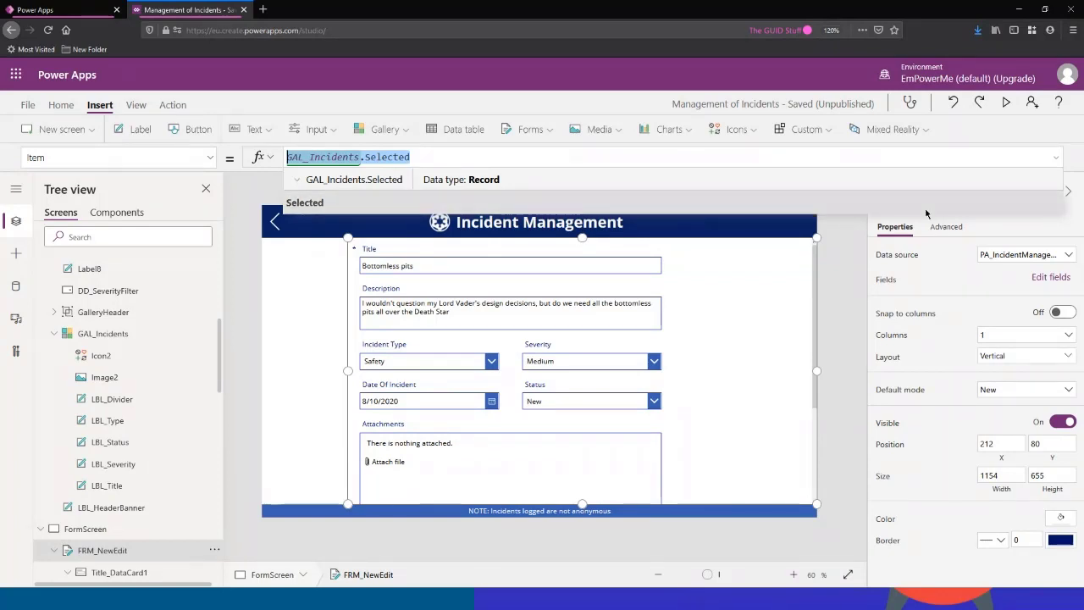
{"action": "left_click", "coordinate": [1057, 159]}
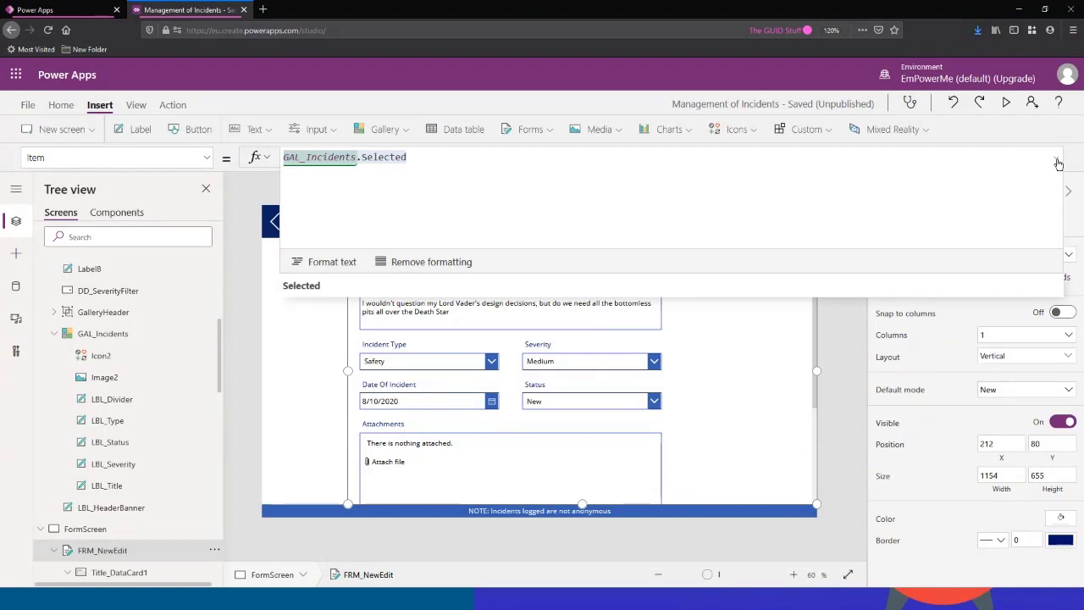
{"action": "left_click", "coordinate": [1058, 163]}
{"action": "left_click", "coordinate": [254, 199]}
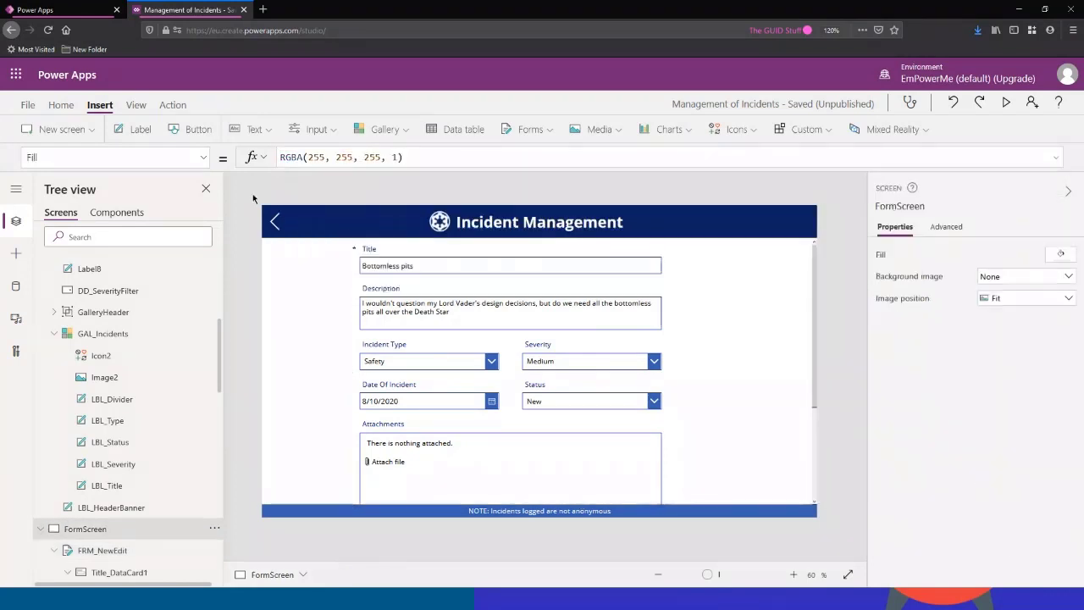
In the OnSelect formula of the GAL_Incidents Edit icon, make Navigate use ScreenTransition.CoverRight and add an empty context record {}.
{"action": "left_click", "coordinate": [117, 333]}
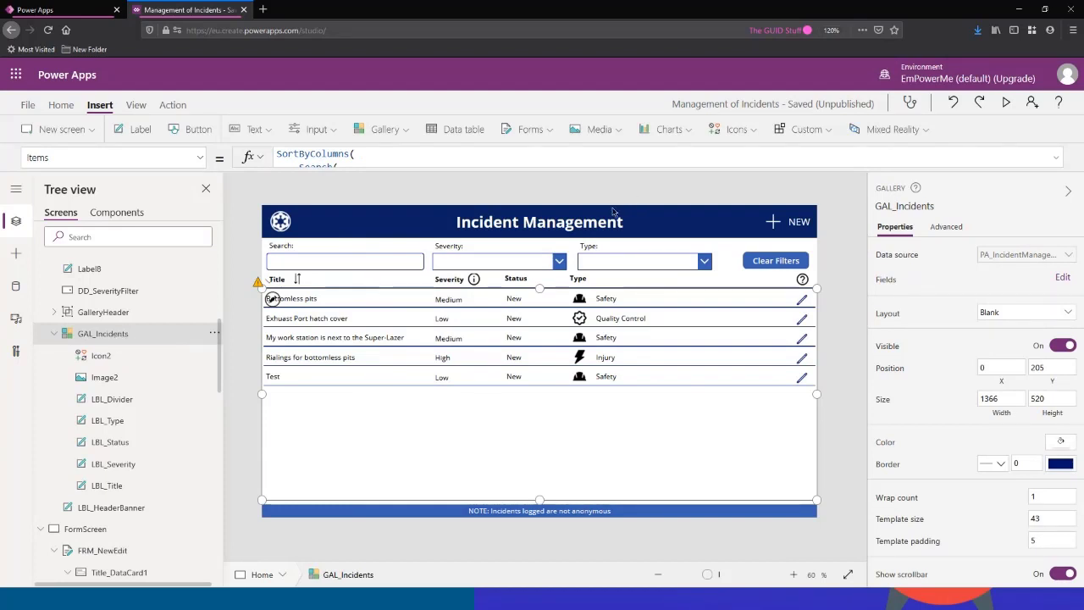
{"action": "left_click", "coordinate": [803, 303]}
{"action": "left_click", "coordinate": [1056, 157]}
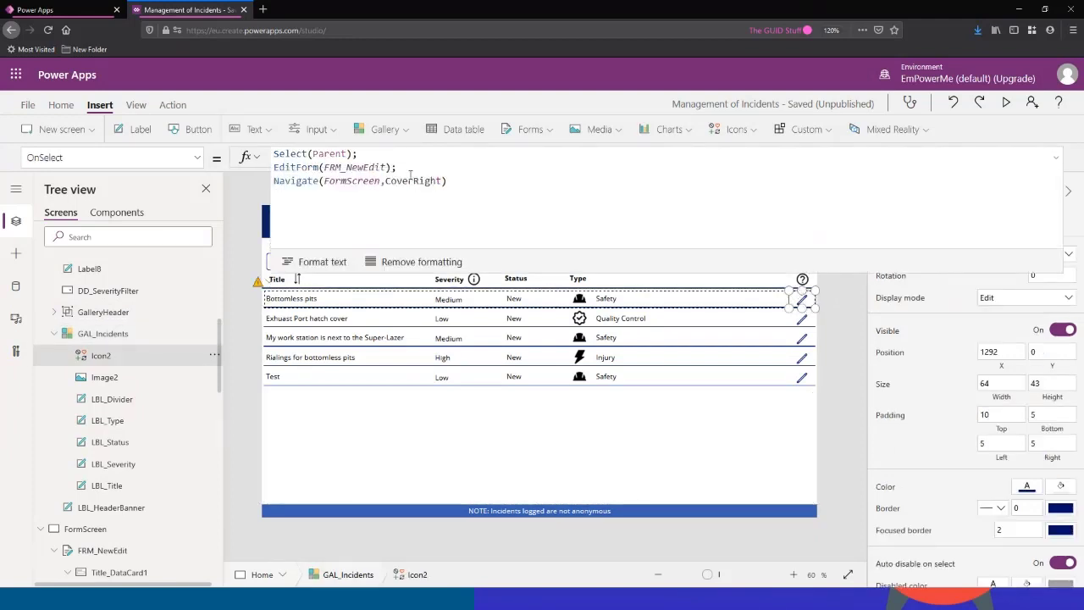
{"action": "left_click", "coordinate": [447, 182]}
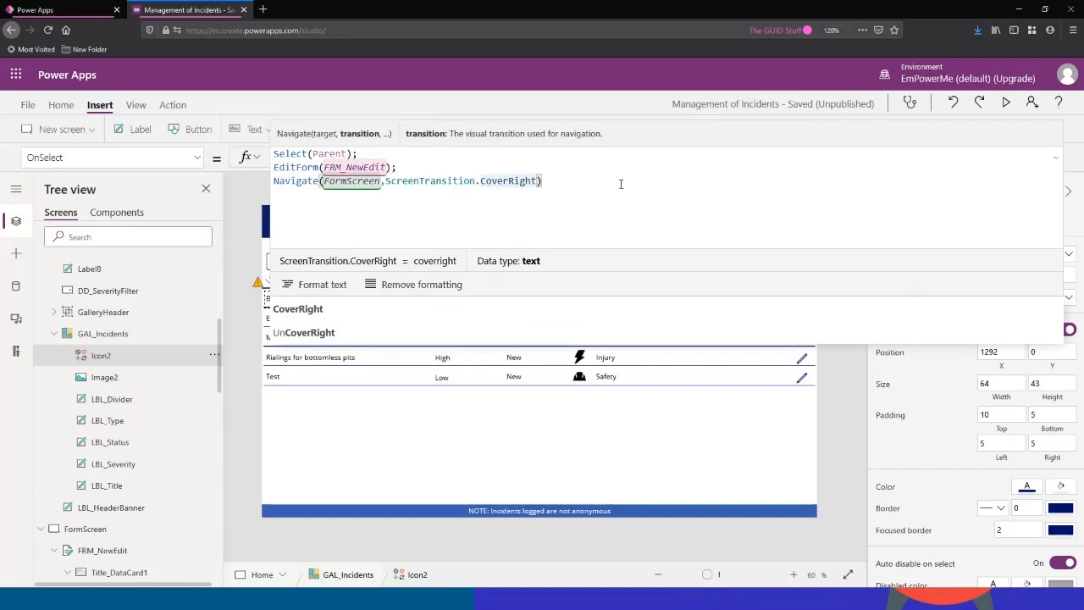
{"action": "type", "text": ","}
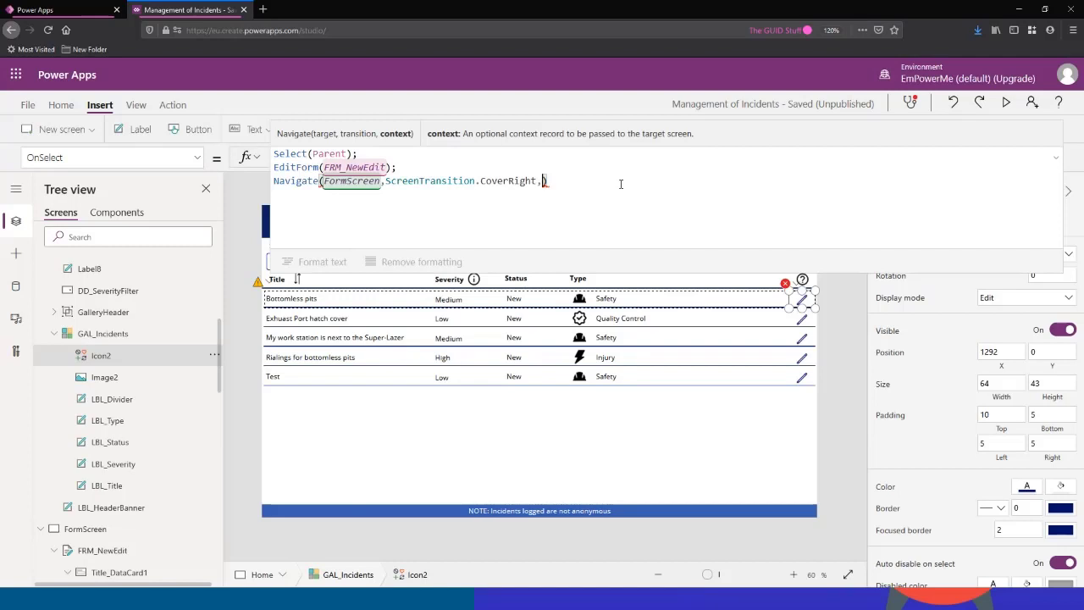
{"action": "type", "text": "{}"}
{"action": "key", "text": "Left"}
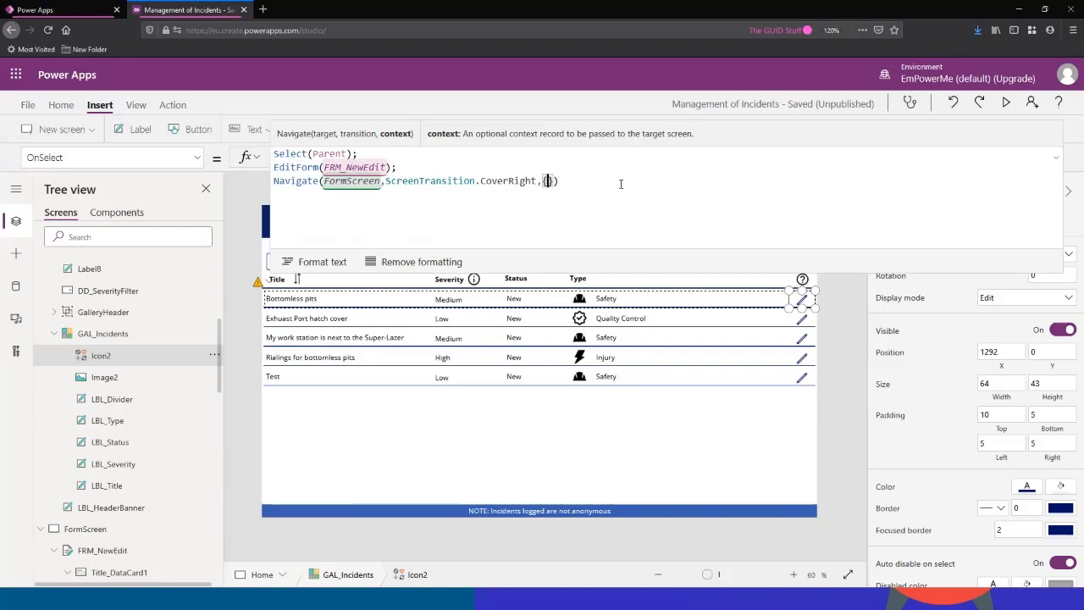
Fill the Navigate context record with locEditItem:ThisItem and close the expanded OnSelect formula.
{"action": "type", "text": "loc"}
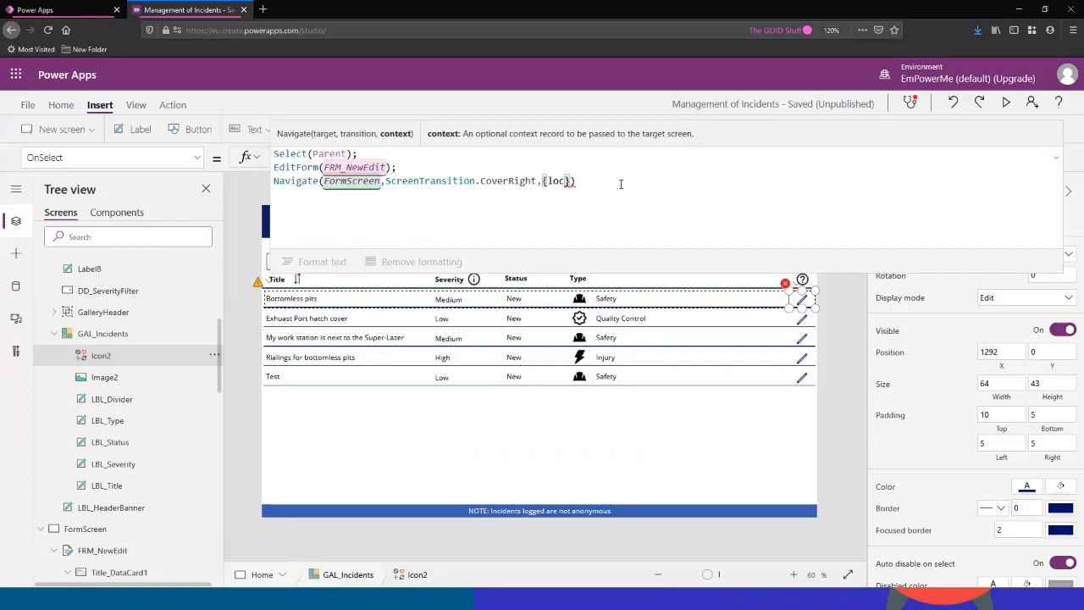
{"action": "type", "text": "EditItem"}
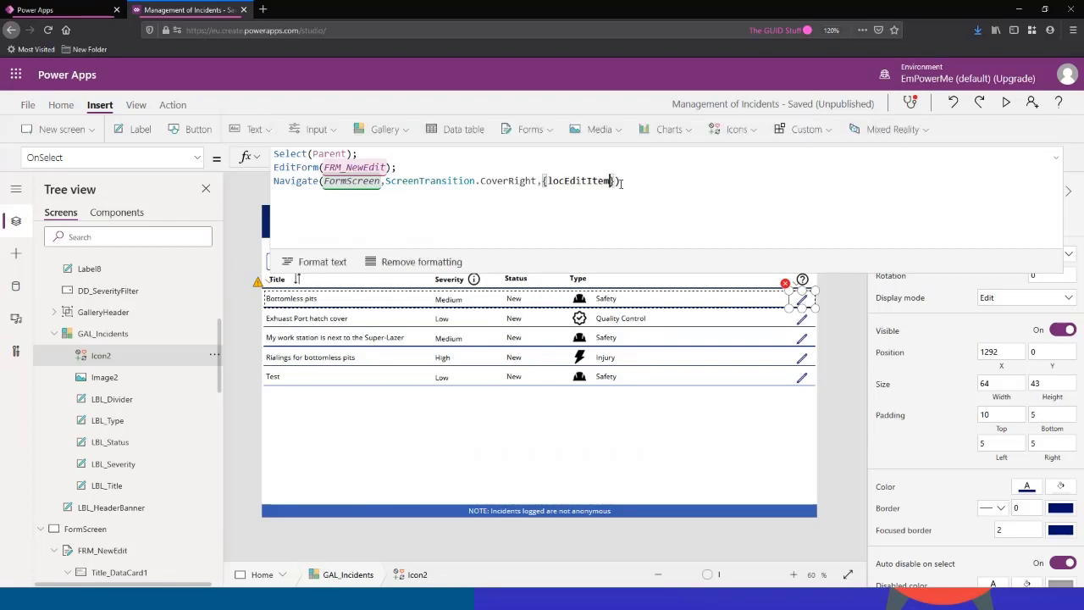
{"action": "type", "text": ":"}
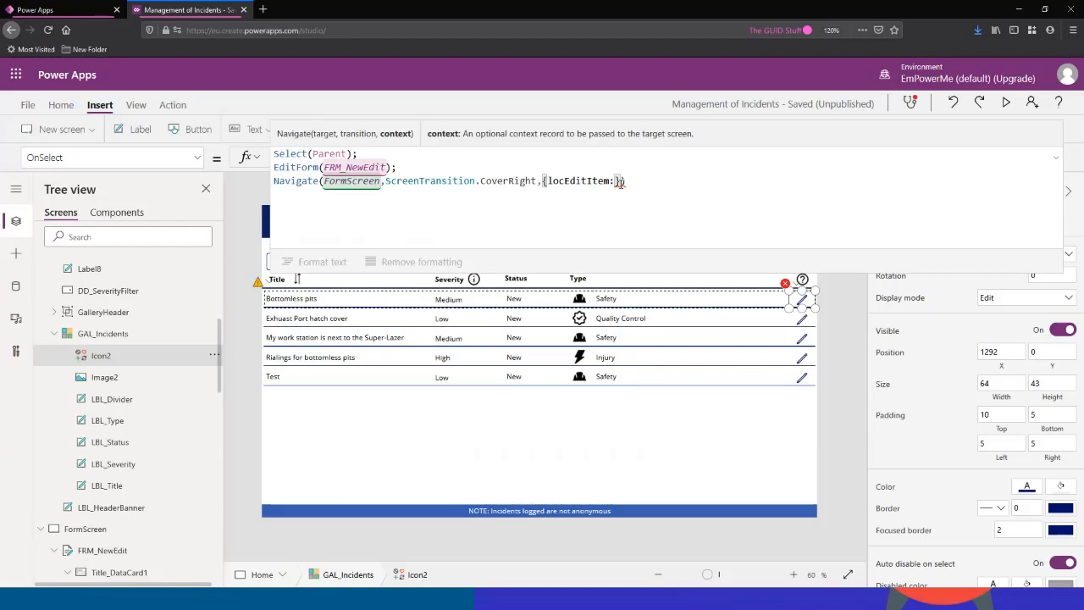
{"action": "type", "text": "ThisItem"}
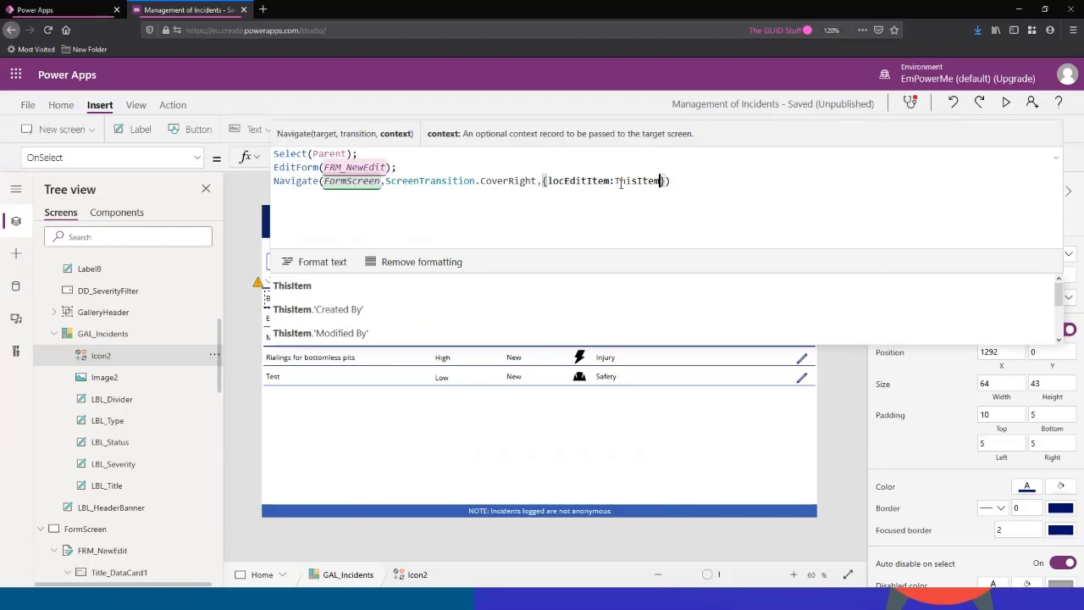
{"action": "left_click", "coordinate": [378, 284]}
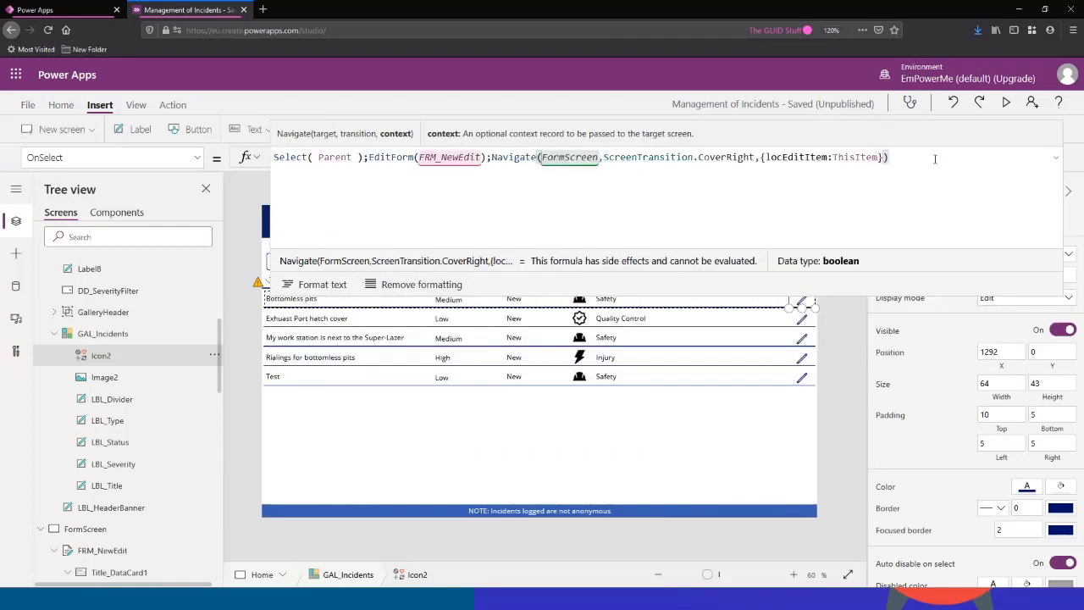
{"action": "left_click", "coordinate": [935, 159]}
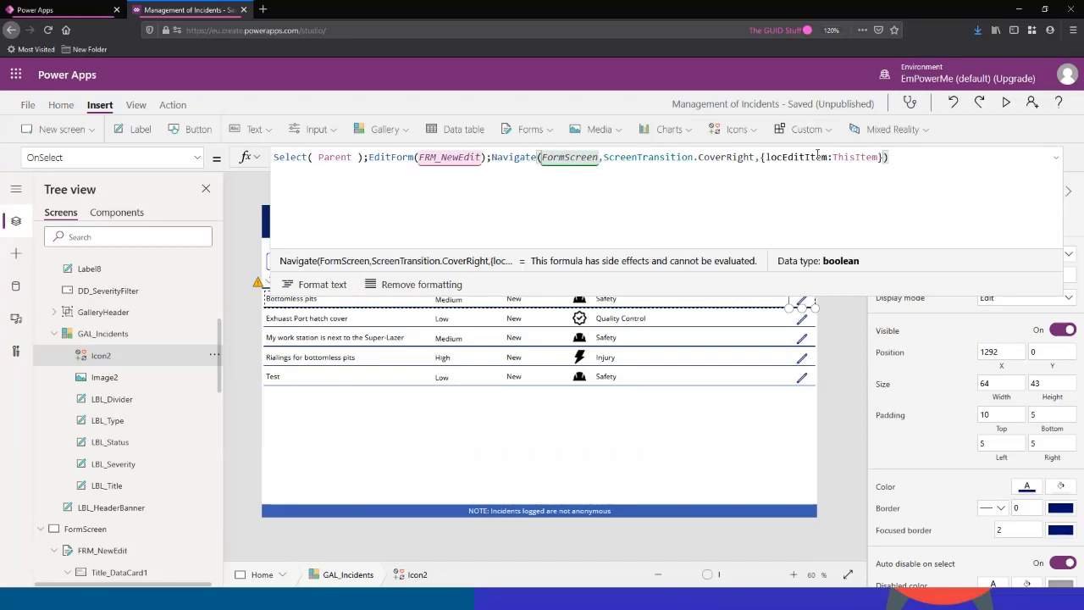
{"action": "left_click_drag", "start_coordinate": [766, 161], "coordinate": [827, 160]}
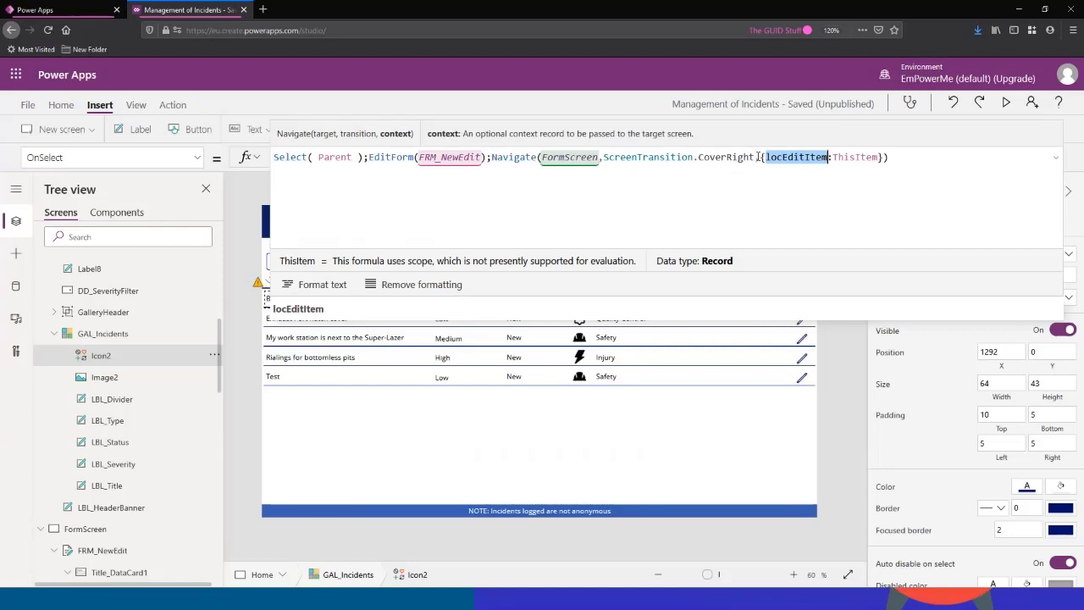
{"action": "left_click", "coordinate": [900, 156]}
{"action": "left_click", "coordinate": [1056, 161]}
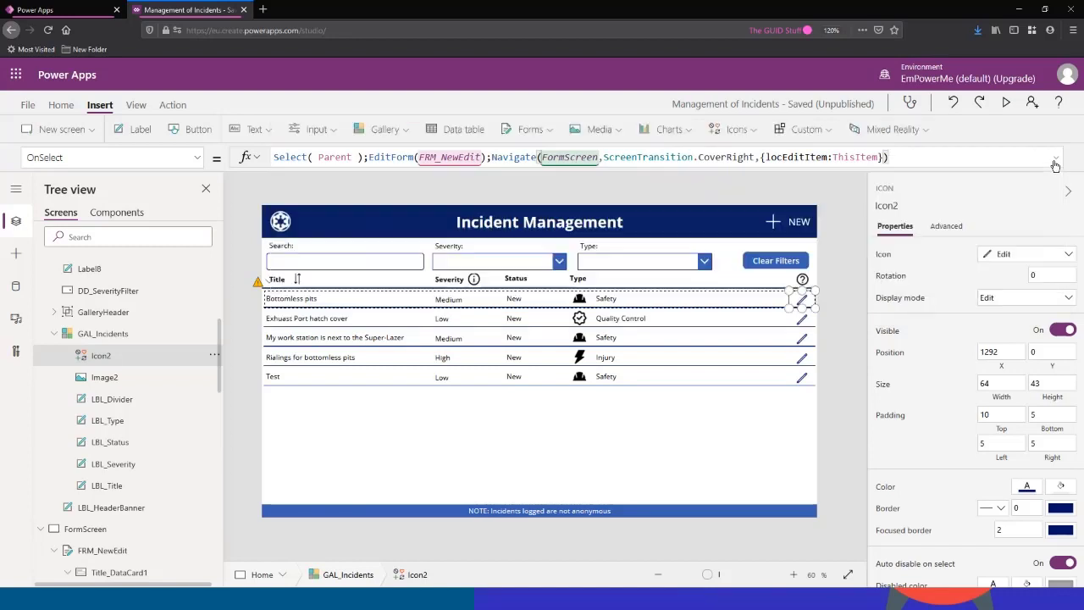
Run the Edit icon of the first incident to reach FormScreen, and set FRM_NewEdit's Item property to locEditItem.
{"action": "left_click", "coordinate": [803, 300], "text": "alt"}
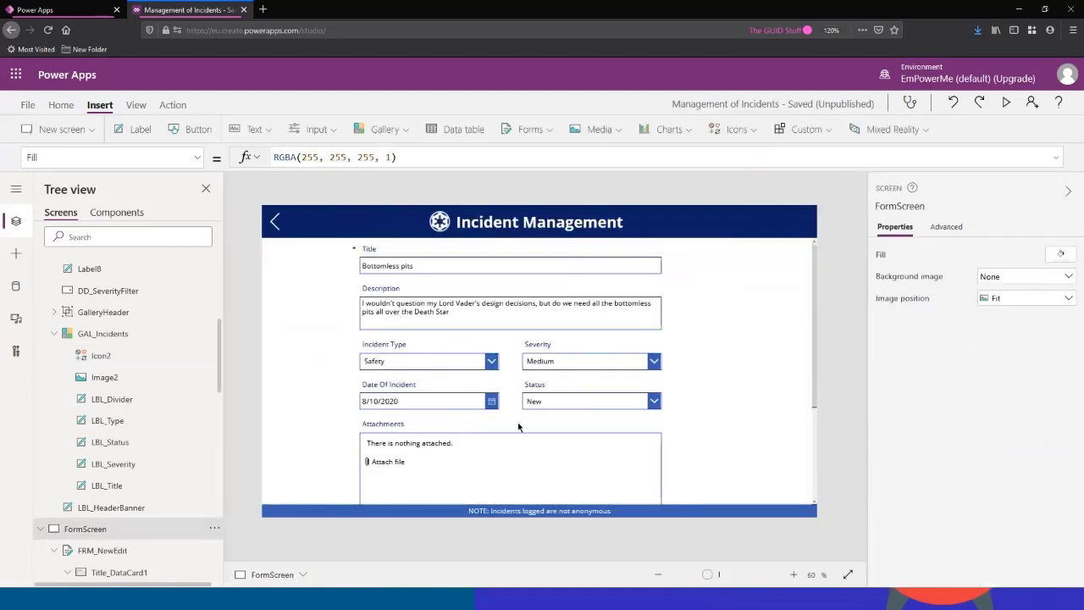
{"action": "left_click", "coordinate": [670, 433]}
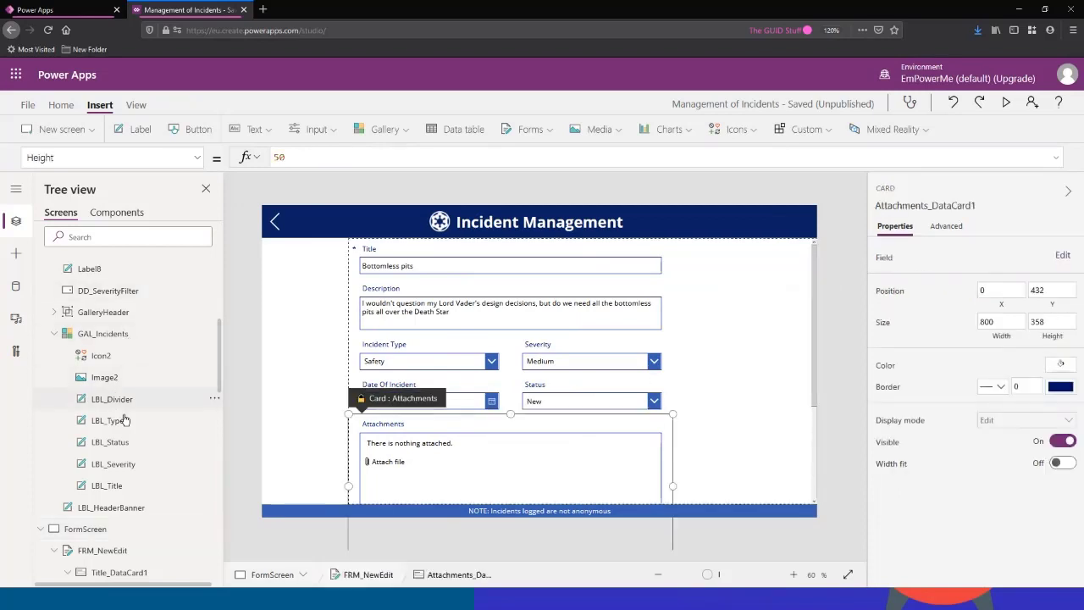
{"action": "scroll", "coordinate": [123, 426], "scroll_direction": "down", "scroll_amount": 3}
{"action": "scroll", "coordinate": [125, 426], "scroll_direction": "down", "scroll_amount": 2}
{"action": "left_click", "coordinate": [99, 328]}
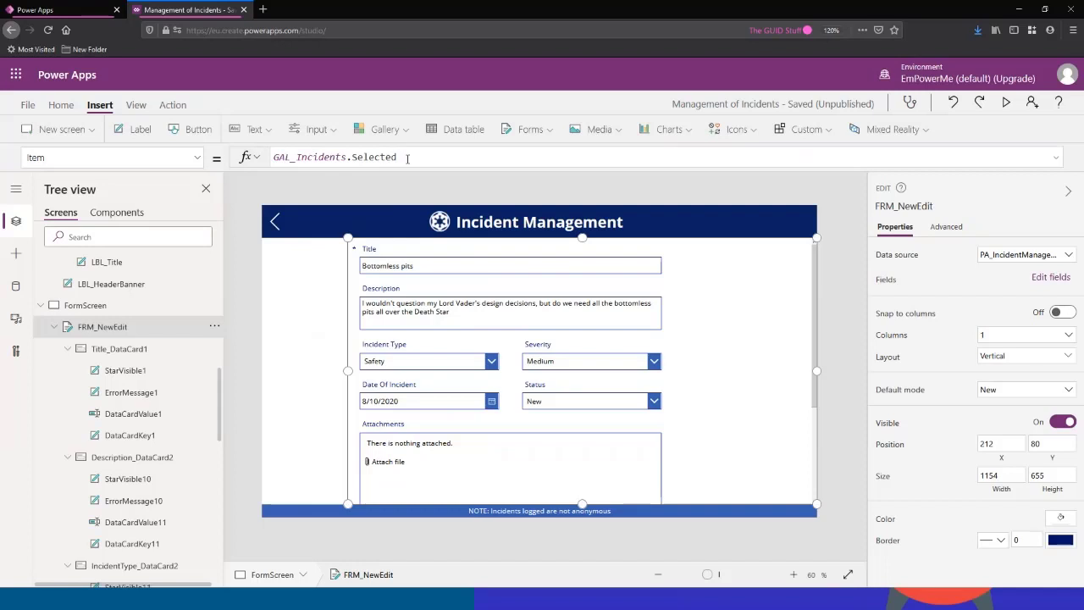
{"action": "left_click_drag", "start_coordinate": [405, 157], "coordinate": [263, 131]}
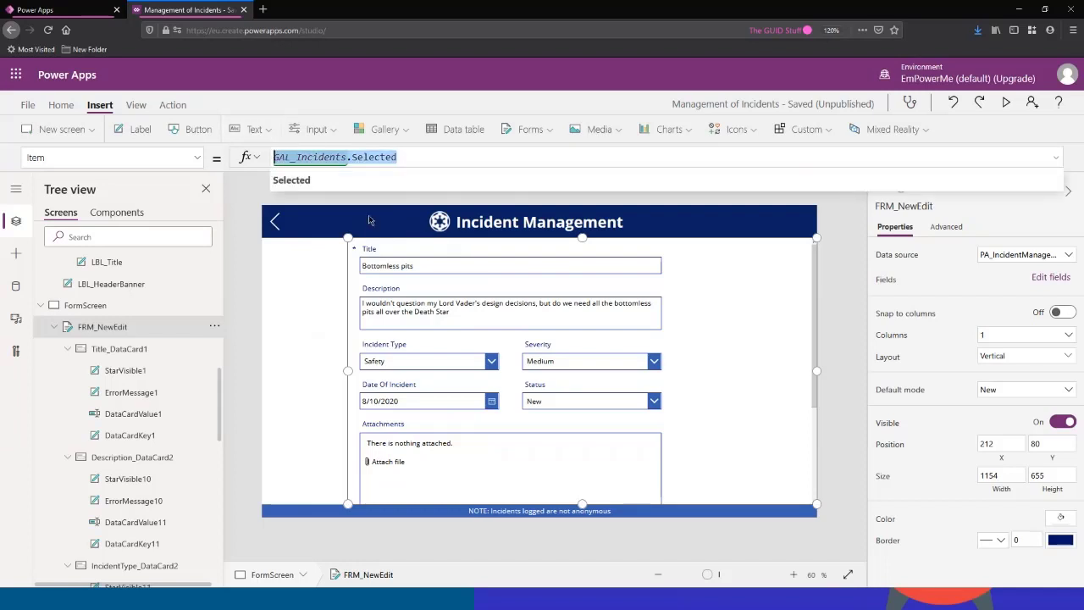
{"action": "type", "text": "loc"}
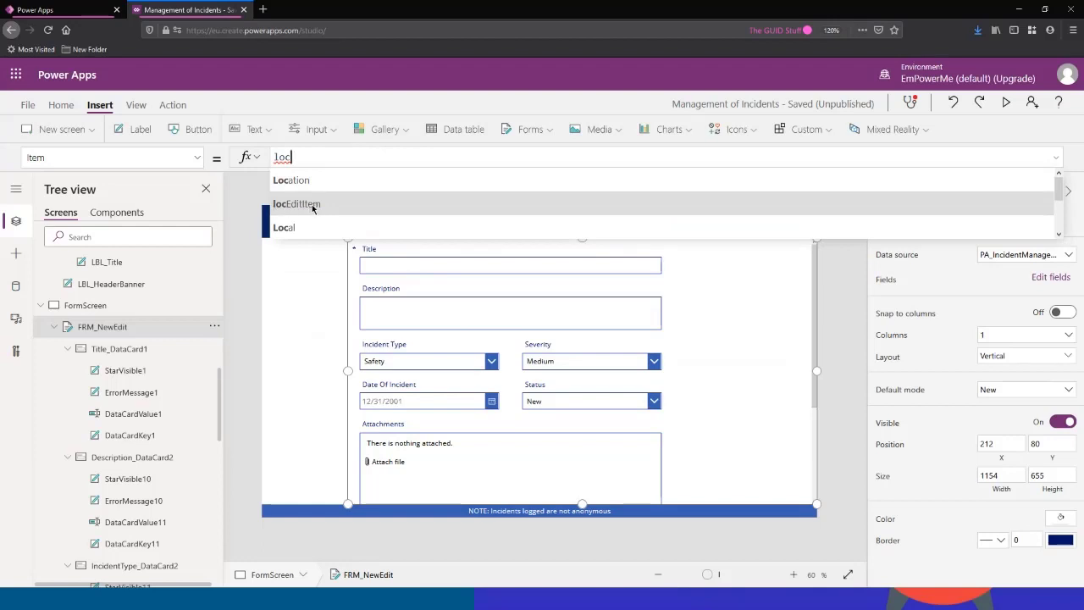
{"action": "left_click", "coordinate": [313, 208]}
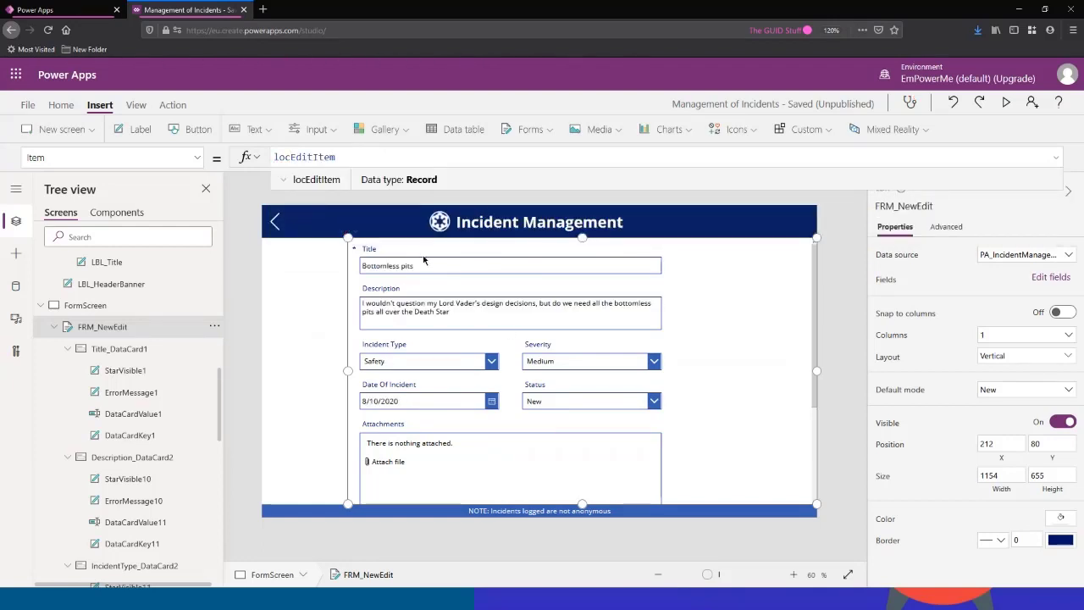
{"action": "left_click", "coordinate": [839, 304]}
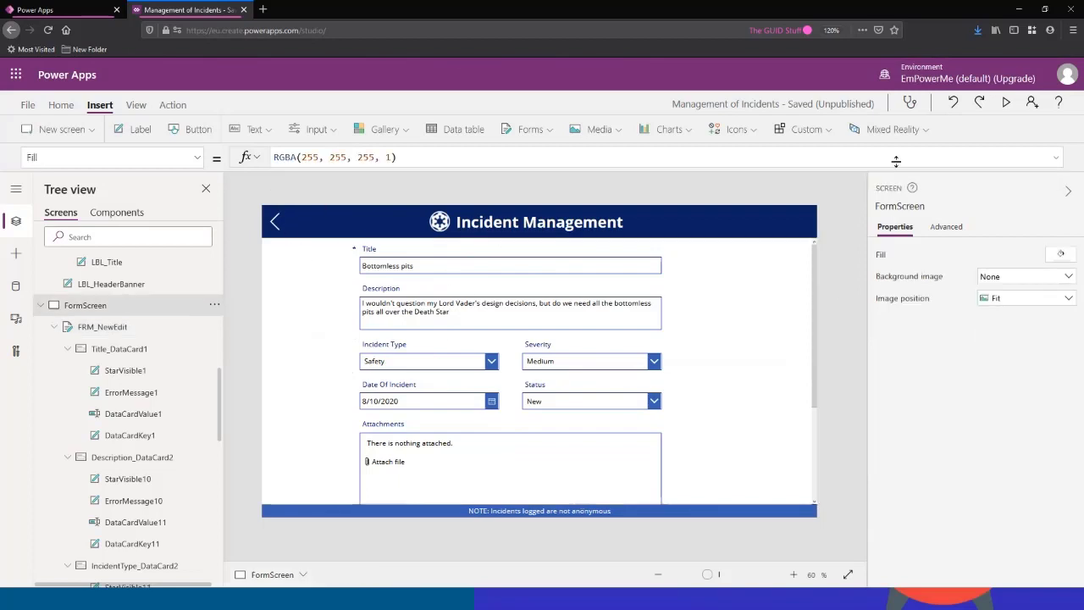
Save the app and deselect the form so that FormScreen itself is selected.
{"action": "left_click", "coordinate": [545, 346]}
{"action": "left_click", "coordinate": [398, 428]}
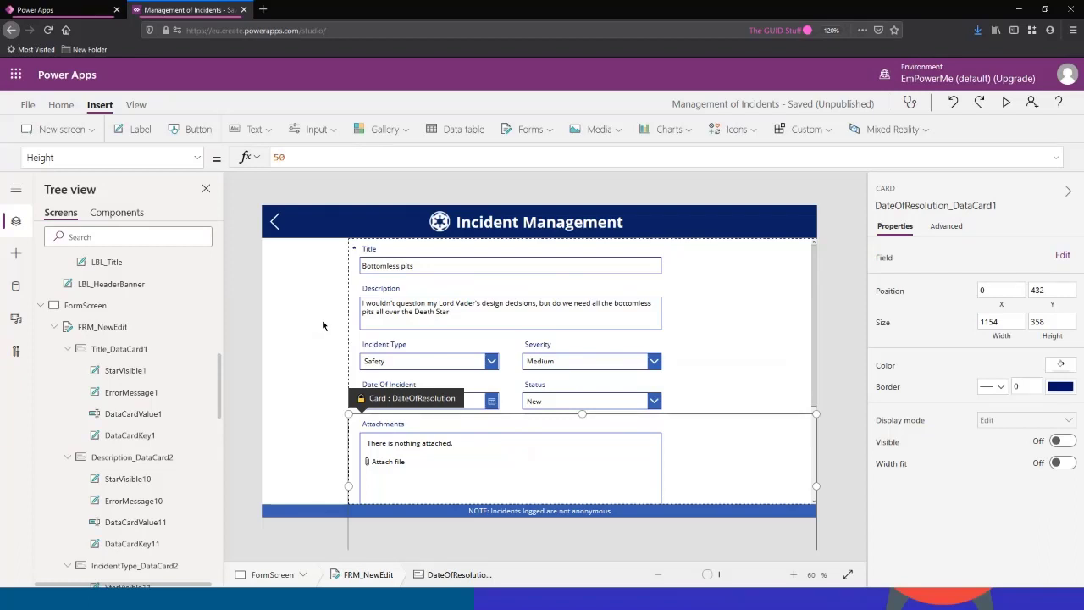
{"action": "key", "text": "ctrl+s"}
{"action": "left_click", "coordinate": [309, 352]}
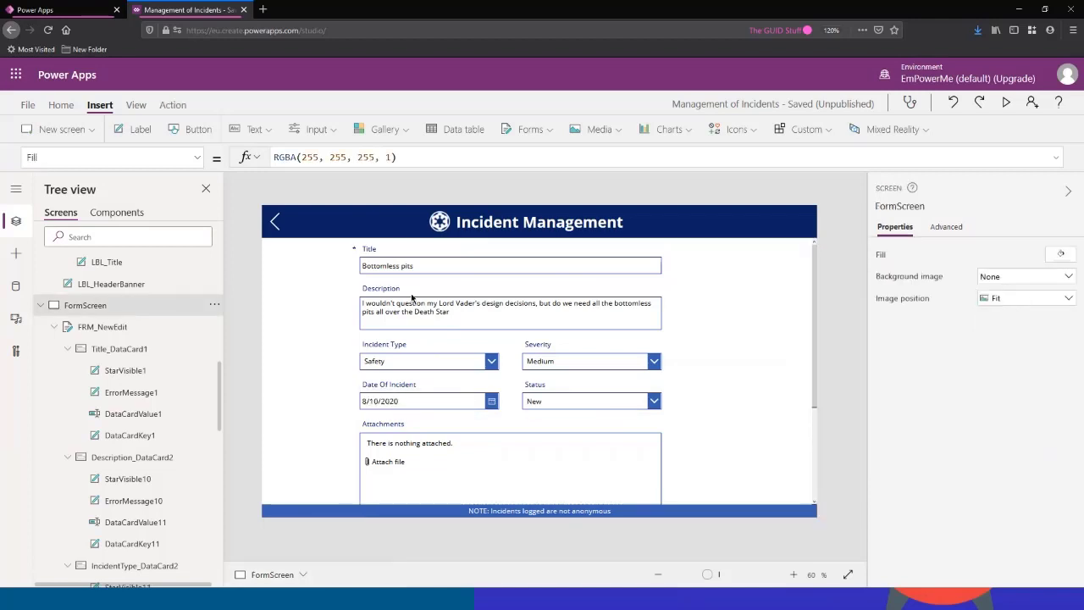
In the app preview, set the Bottomless pits incident's type to Environmental and its status to In Progress, then close the preview.
{"action": "left_click", "coordinate": [1005, 103]}
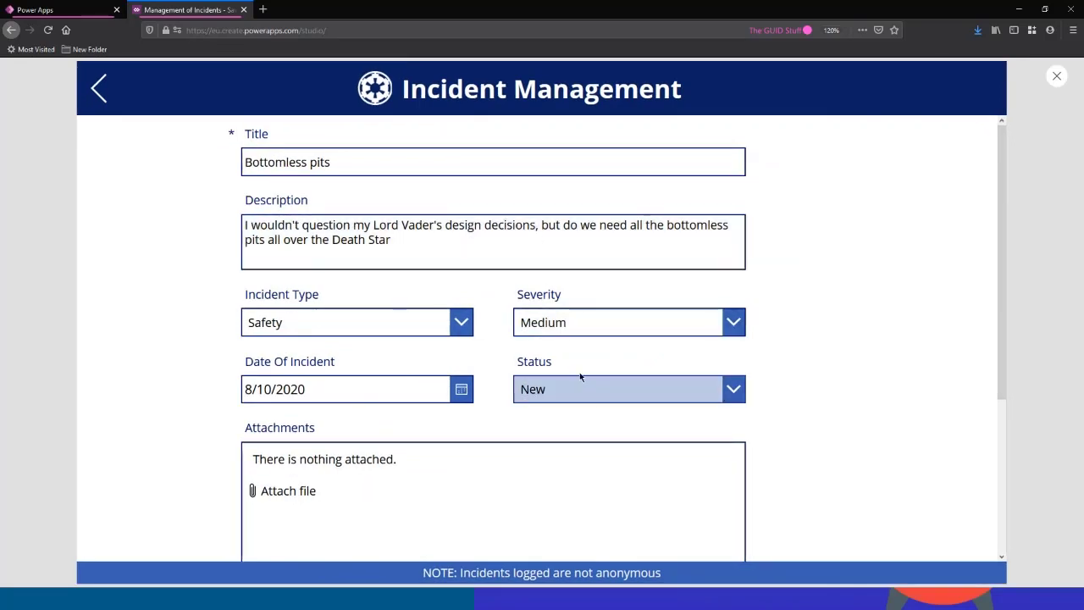
{"action": "left_click", "coordinate": [344, 326]}
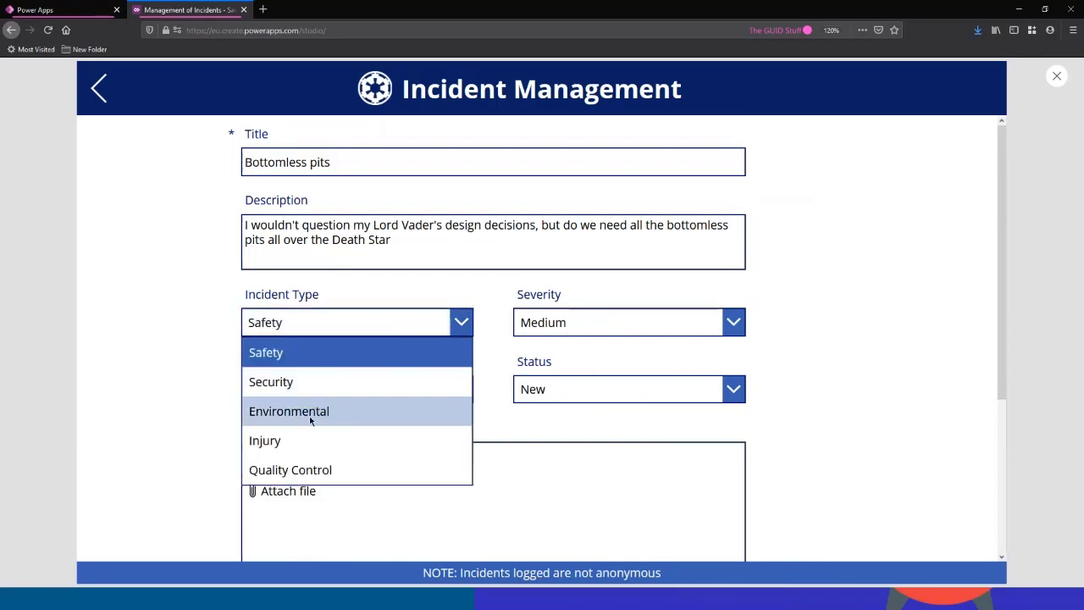
{"action": "left_click", "coordinate": [479, 354]}
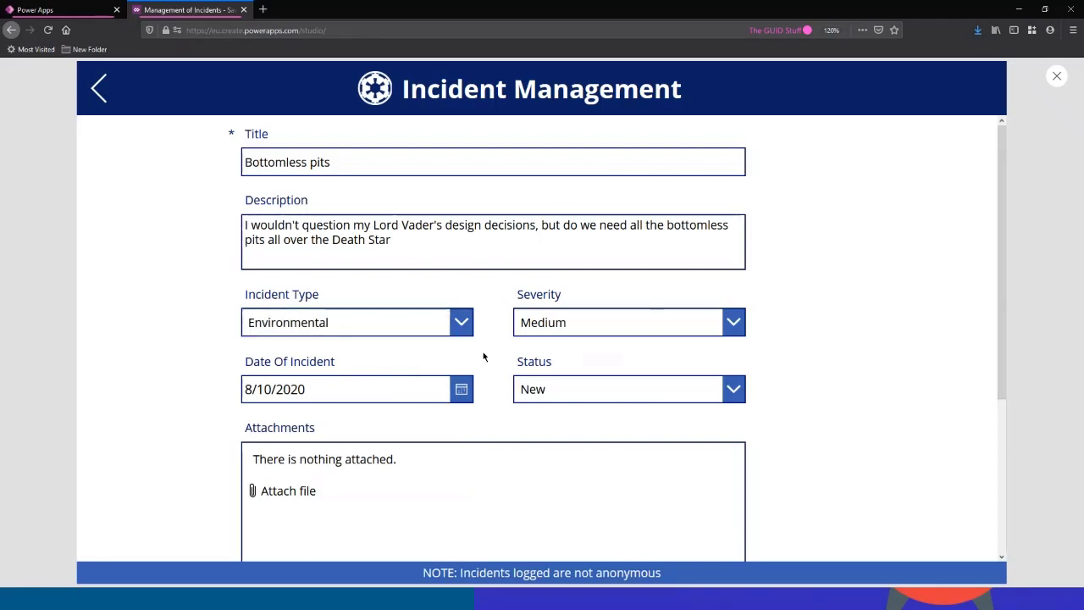
{"action": "scroll", "coordinate": [484, 356], "scroll_direction": "down", "scroll_amount": 2}
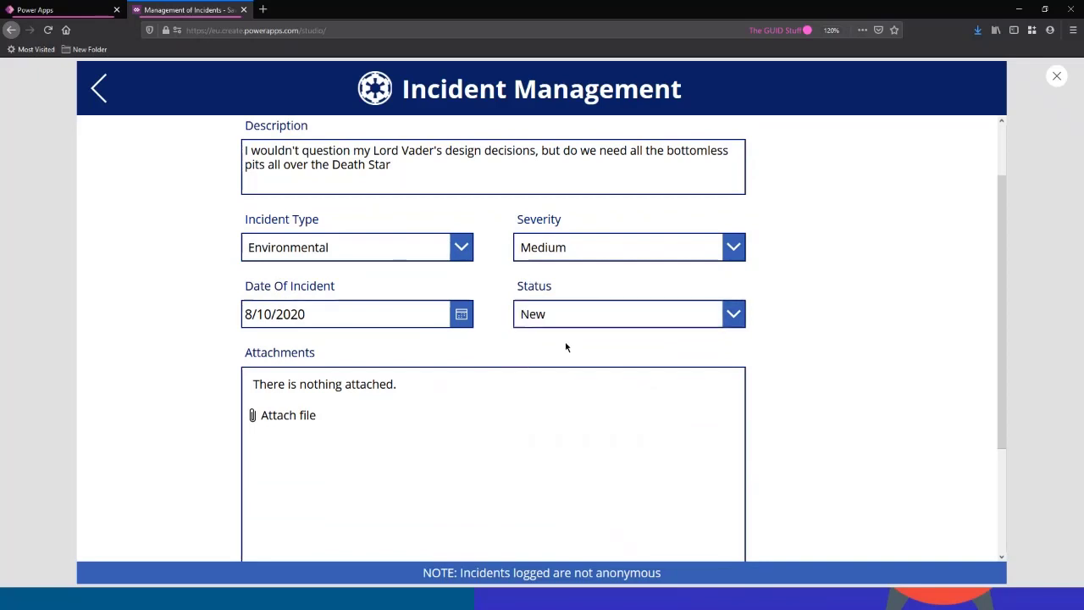
{"action": "left_click", "coordinate": [557, 317]}
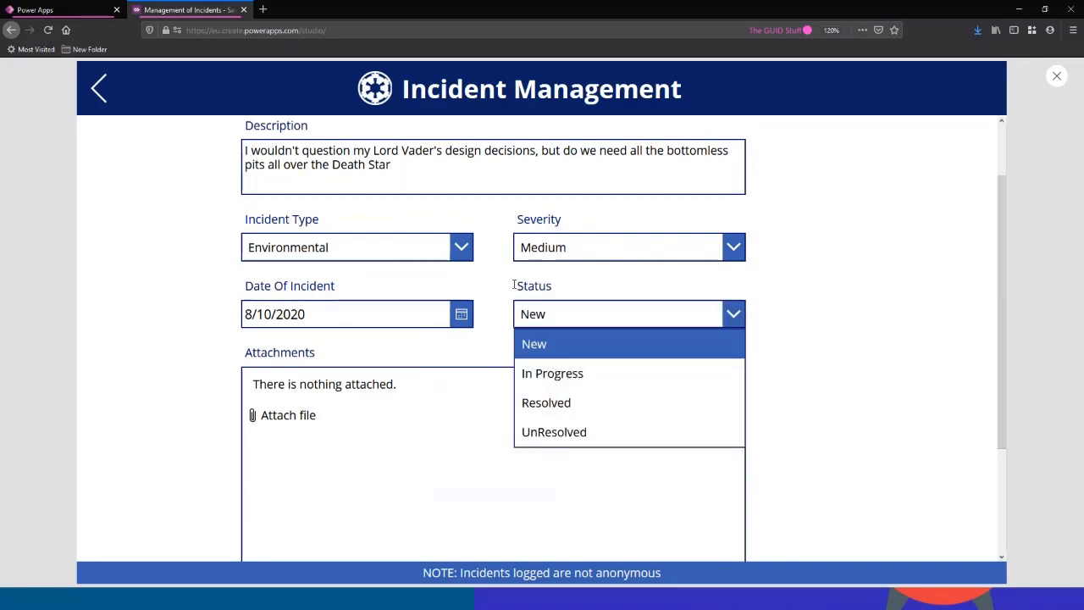
{"action": "left_click", "coordinate": [565, 371]}
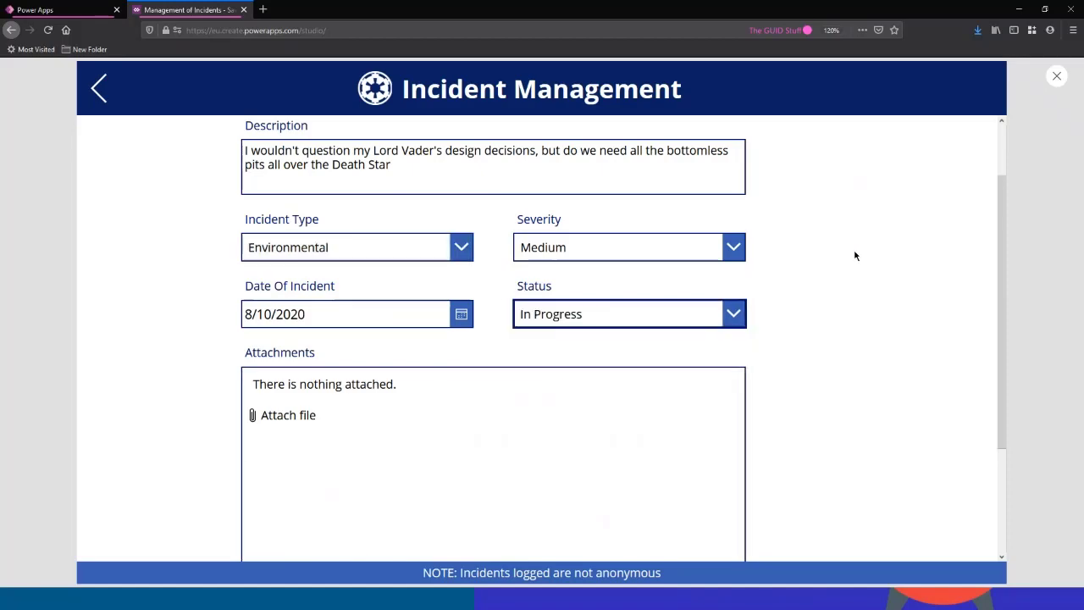
{"action": "left_click", "coordinate": [1058, 78]}
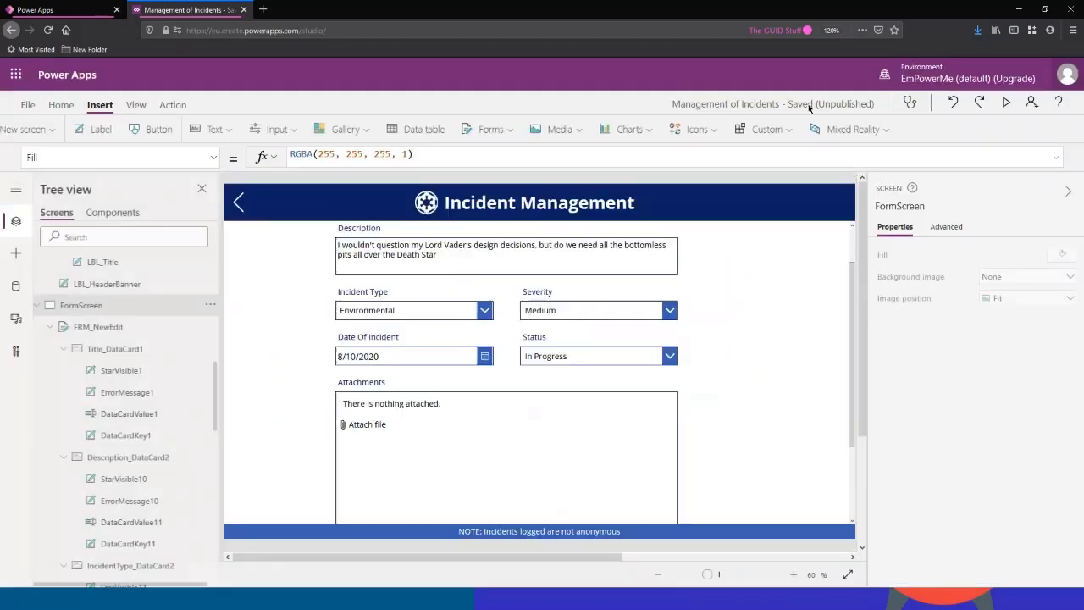
Examine the DisplayMode formula of the form's Status card, including its form-mode condition and both display-mode results.
{"action": "left_click", "coordinate": [564, 346]}
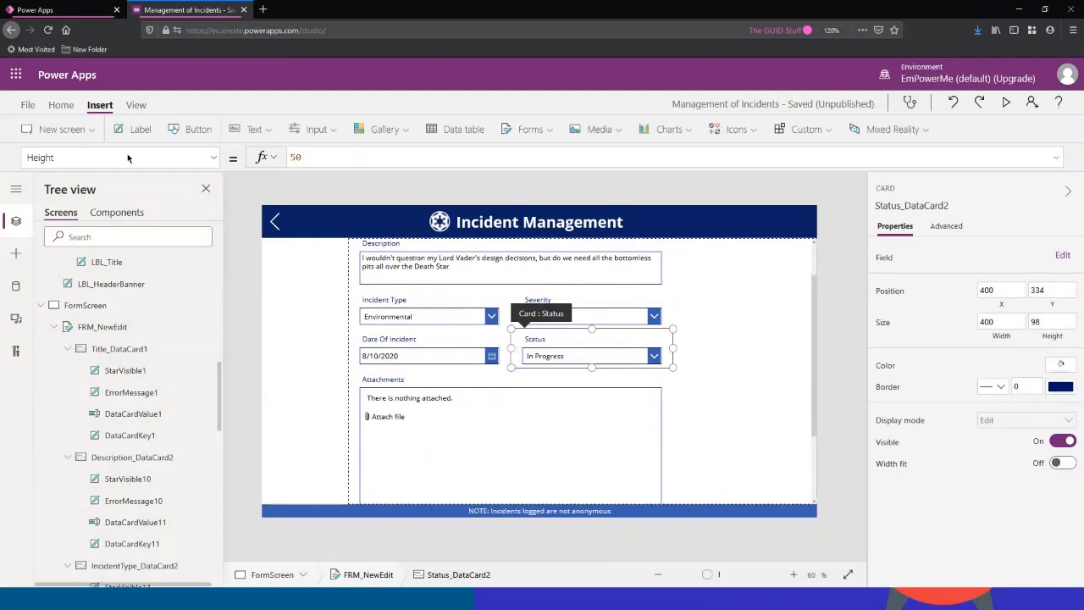
{"action": "left_click", "coordinate": [153, 152]}
{"action": "type", "text": "DisplayMode"}
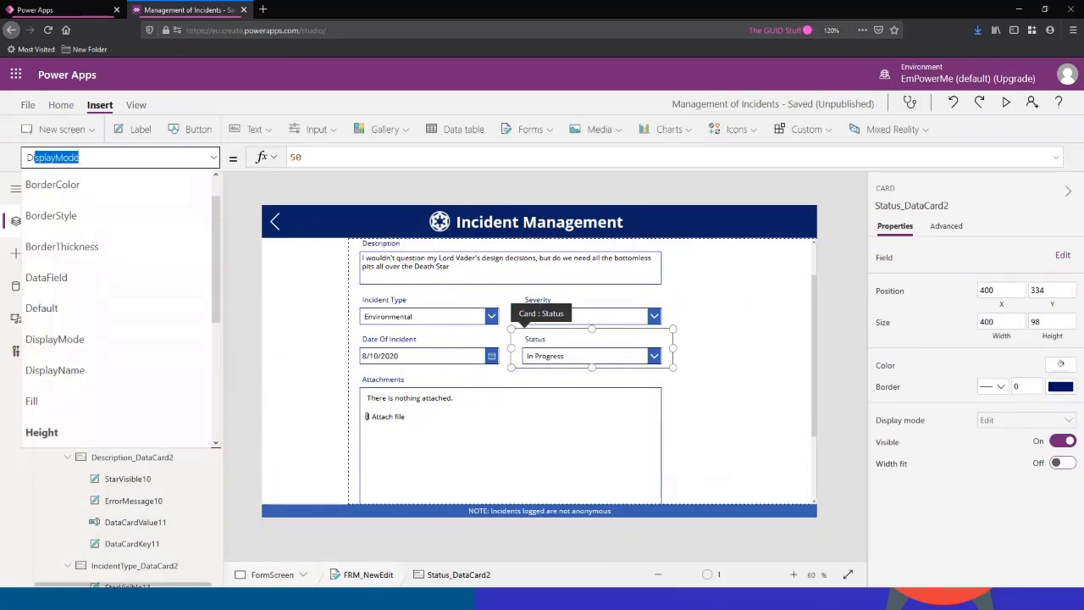
{"action": "key", "text": "Return"}
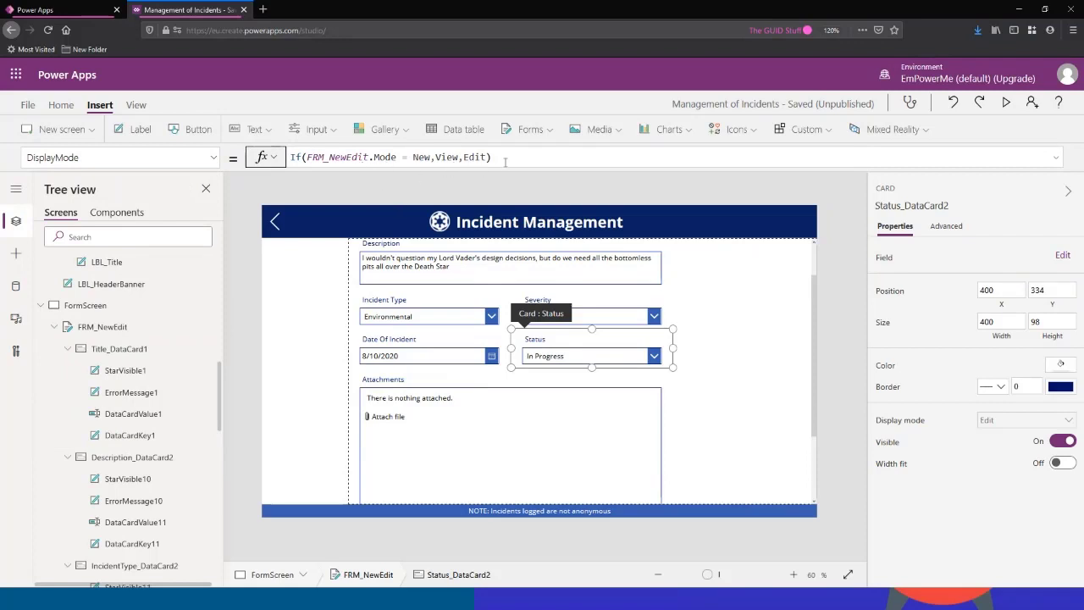
{"action": "left_click", "coordinate": [303, 156]}
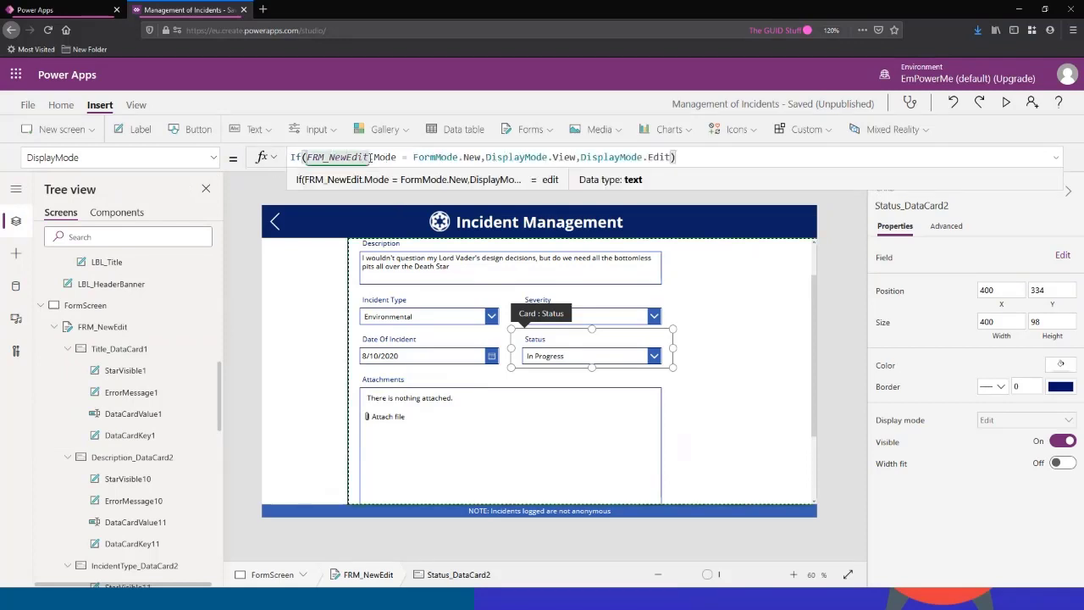
{"action": "left_click_drag", "start_coordinate": [413, 157], "coordinate": [668, 157]}
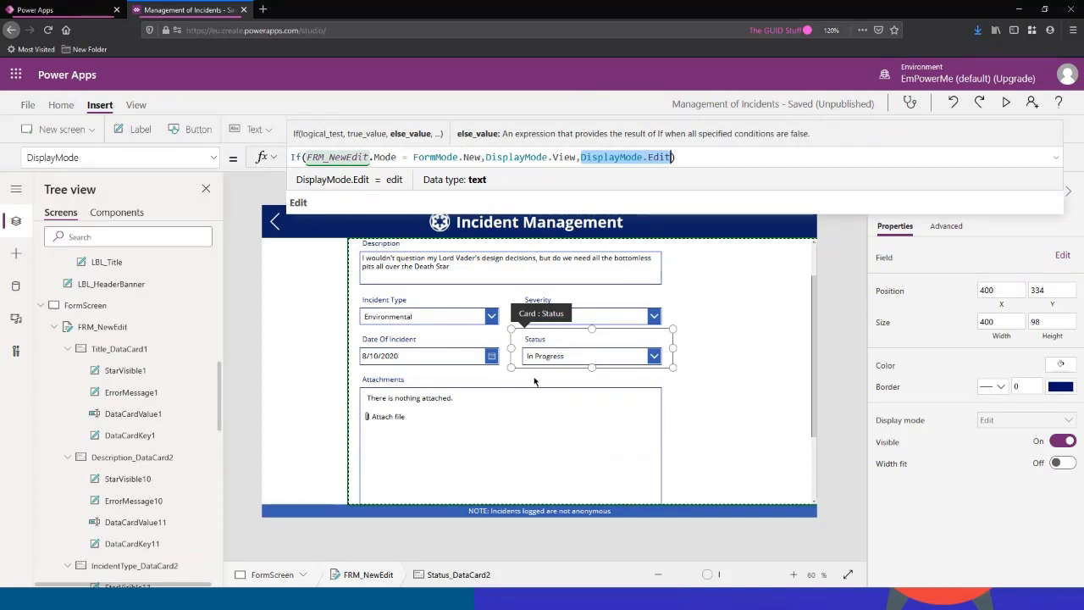
{"action": "left_click", "coordinate": [1056, 159]}
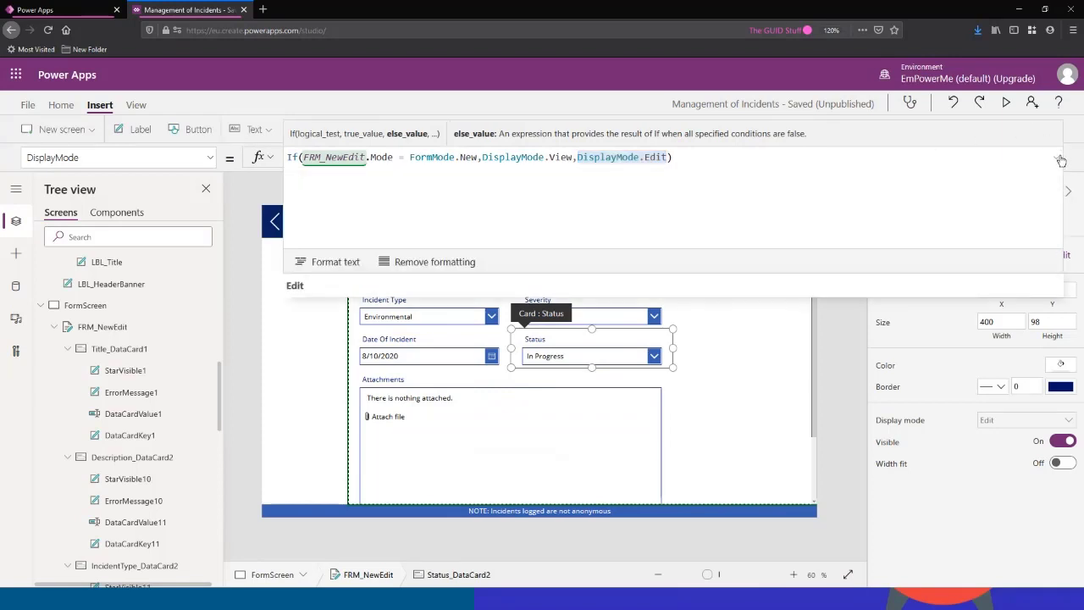
{"action": "left_click", "coordinate": [1056, 161]}
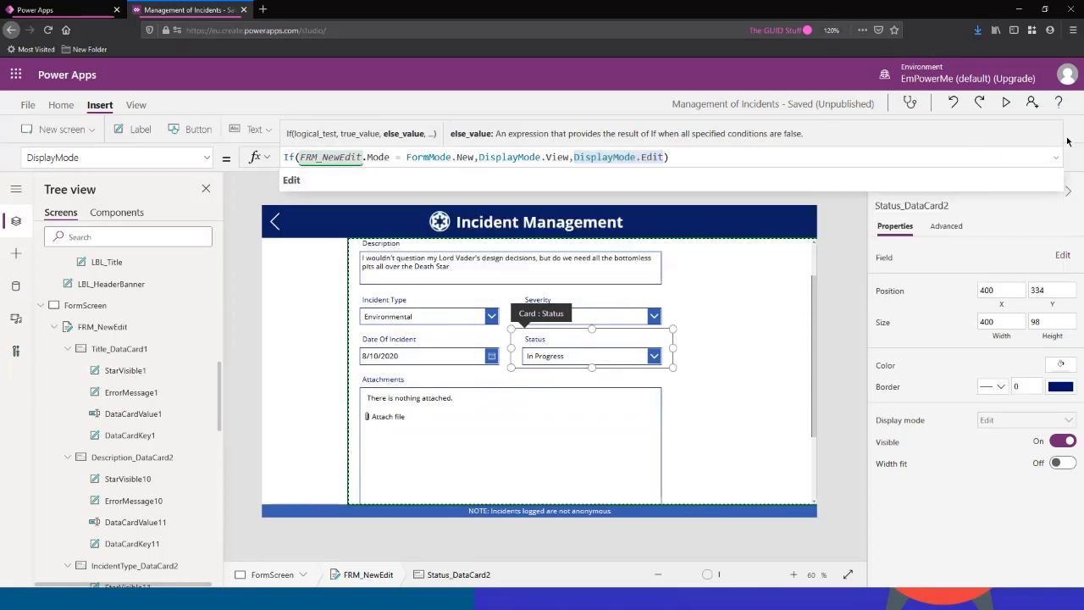
Preview the app again and submit the edited incident, then return to editing.
{"action": "left_click", "coordinate": [1006, 102]}
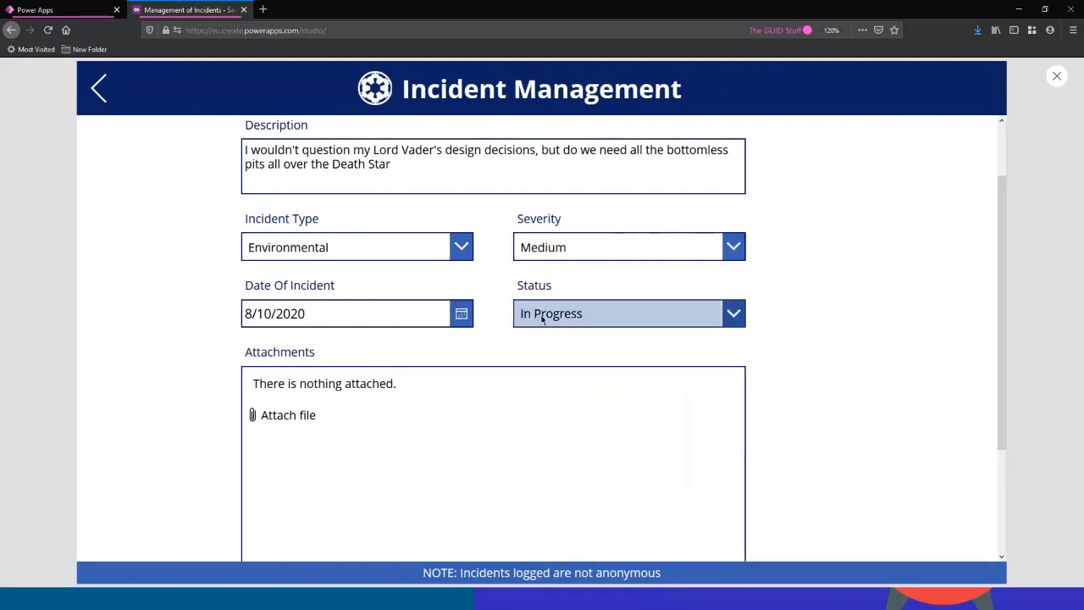
{"action": "scroll", "coordinate": [551, 381], "scroll_direction": "down", "scroll_amount": 2}
{"action": "left_click", "coordinate": [525, 465]}
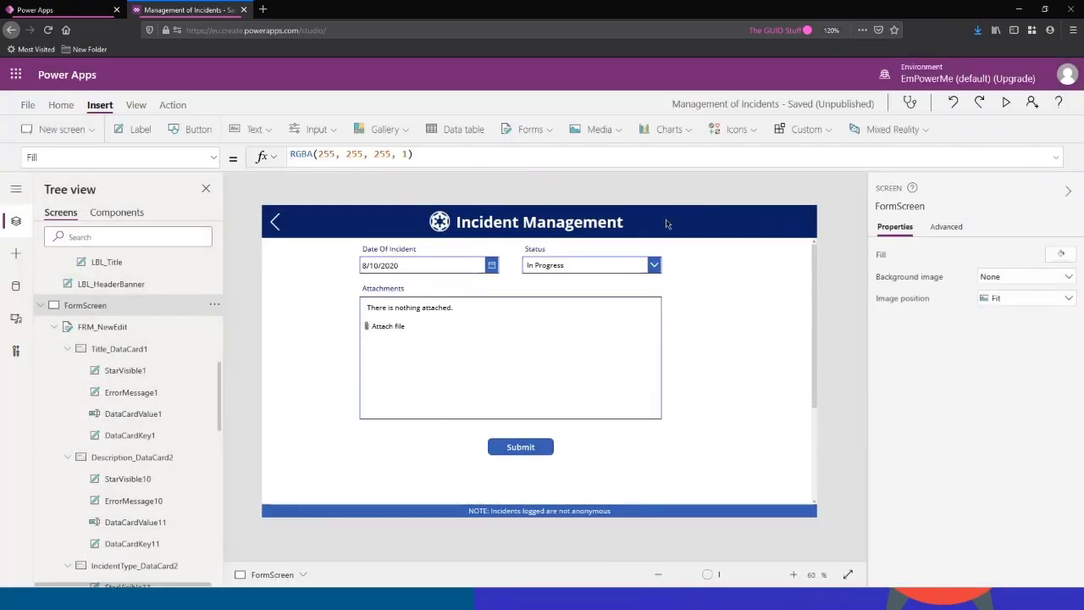
In the OnSelect formula of the Submit button in DataCard5, end SubmitForm(FRM_NewEdit) with a semicolon and start a new line.
{"action": "left_click", "coordinate": [530, 449]}
{"action": "left_click", "coordinate": [530, 450]}
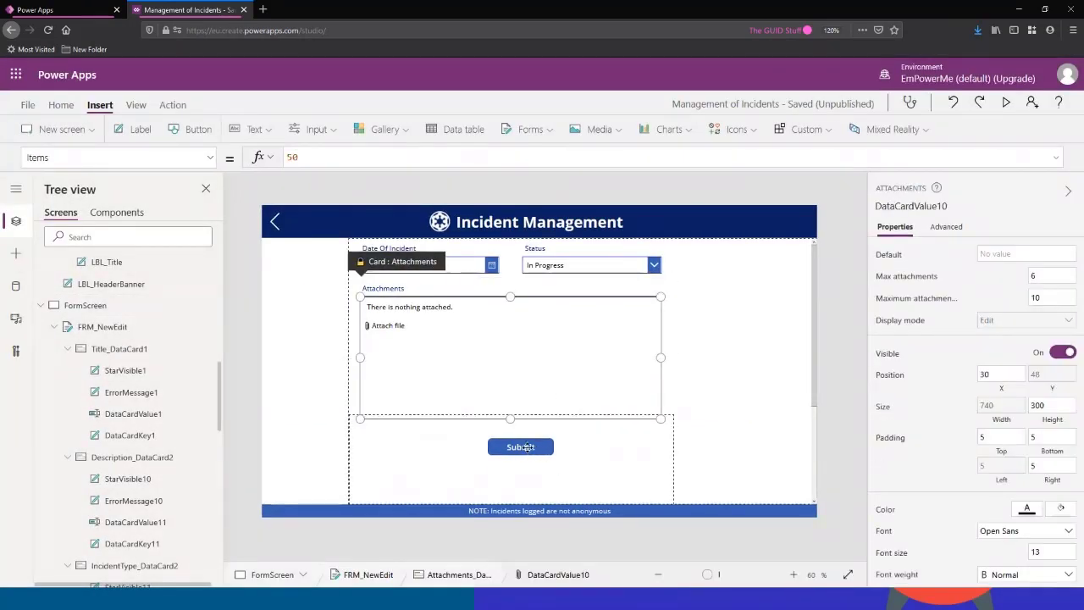
{"action": "scroll", "coordinate": [191, 386], "scroll_direction": "down", "scroll_amount": 5}
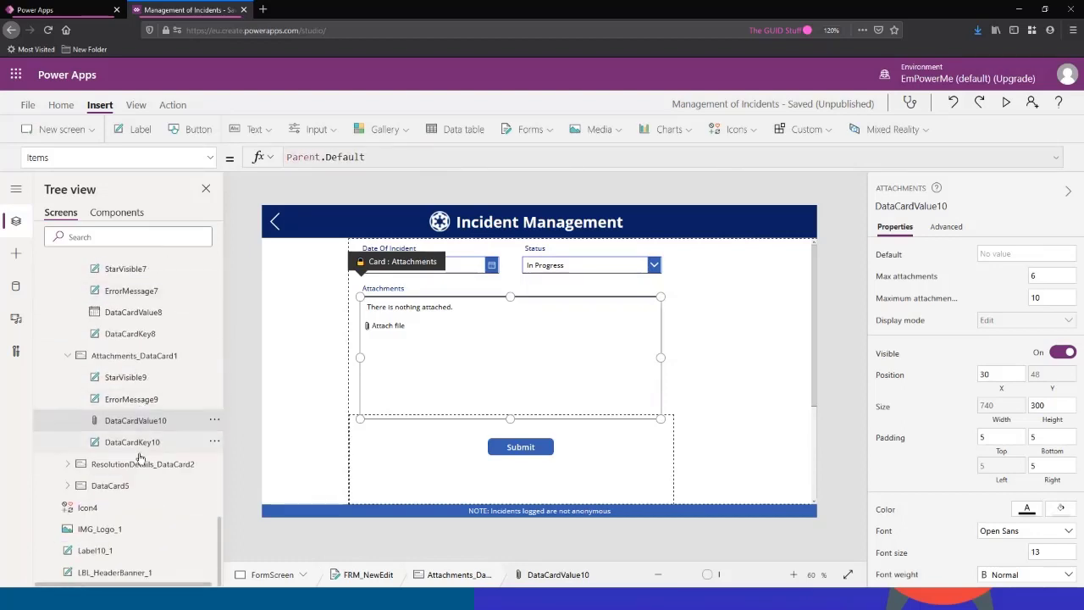
{"action": "left_click", "coordinate": [68, 487]}
{"action": "left_click", "coordinate": [123, 508]}
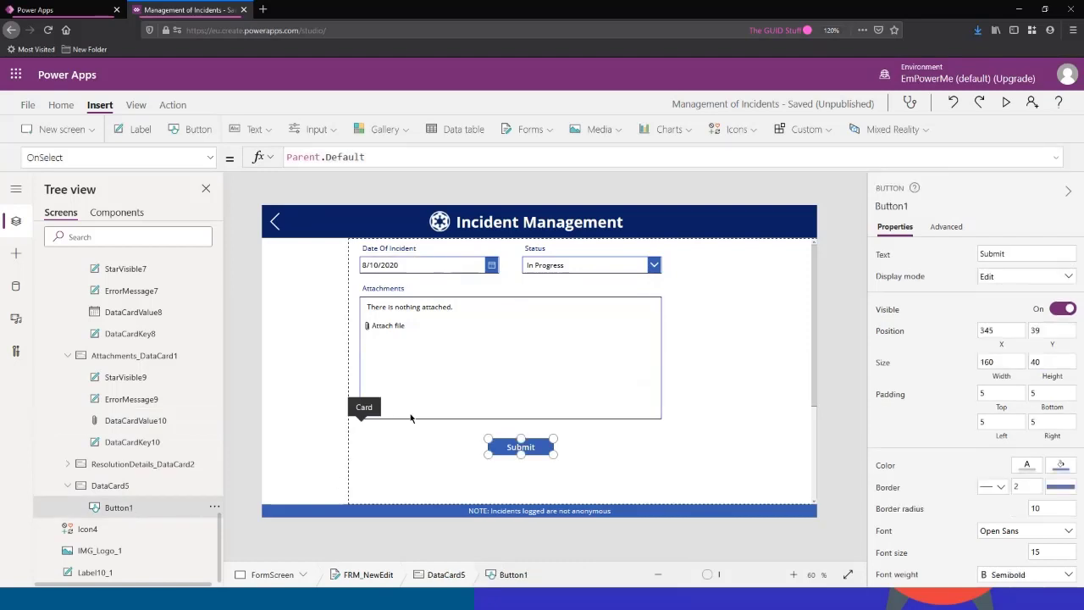
{"action": "left_click", "coordinate": [438, 154]}
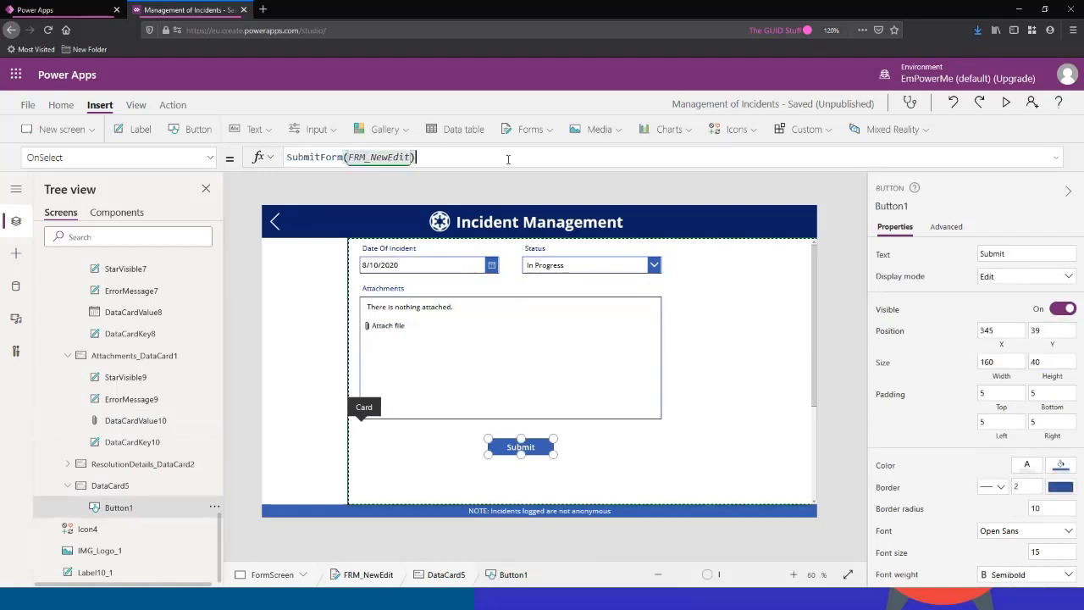
{"action": "type", "text": ";"}
{"action": "key", "text": "shift+Return"}
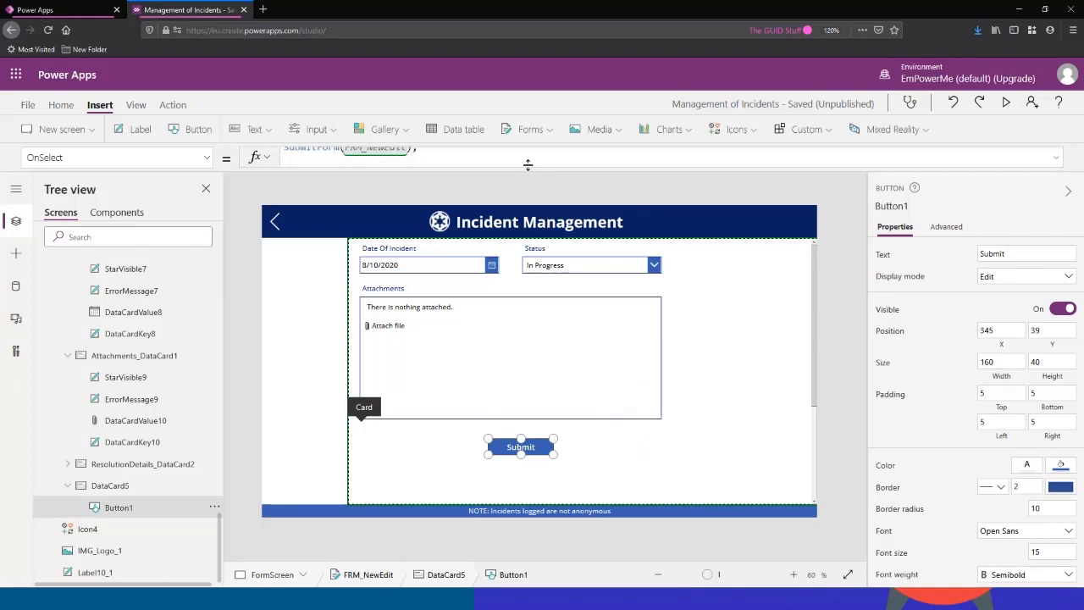
Add Back(); as the second line of the Submit button's OnSelect formula.
{"action": "type", "text": "N"}
{"action": "key", "text": "BackSpace"}
{"action": "type", "text": "Back"}
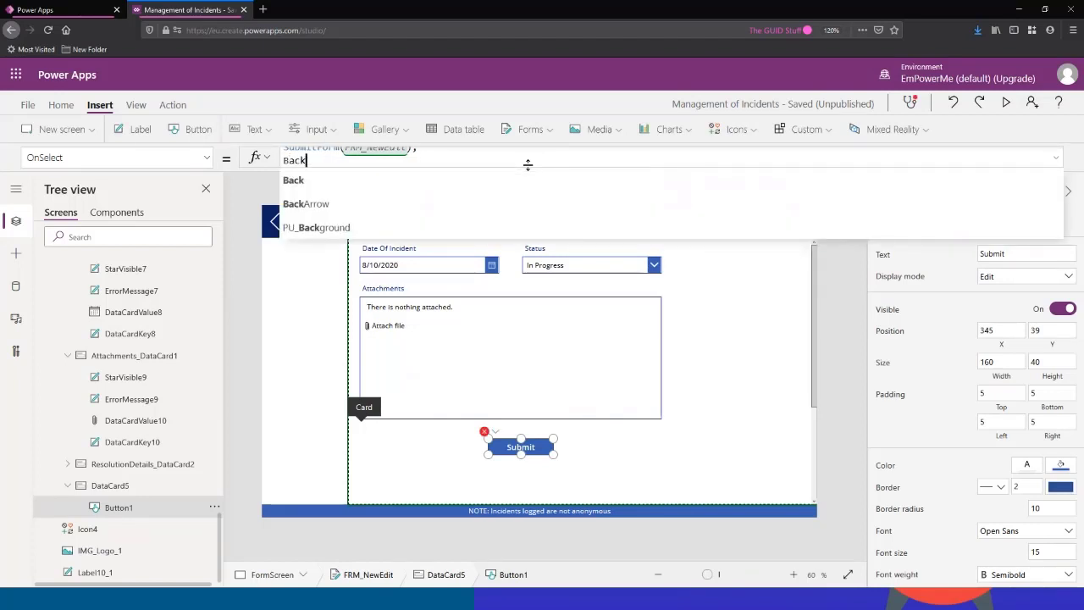
{"action": "type", "text": "()"}
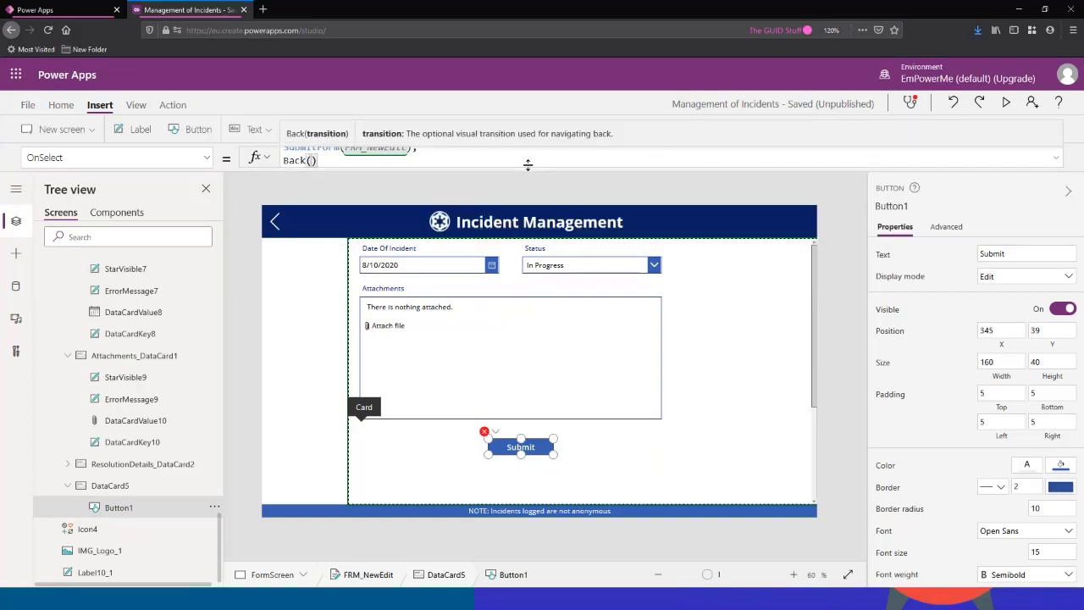
{"action": "type", "text": ";"}
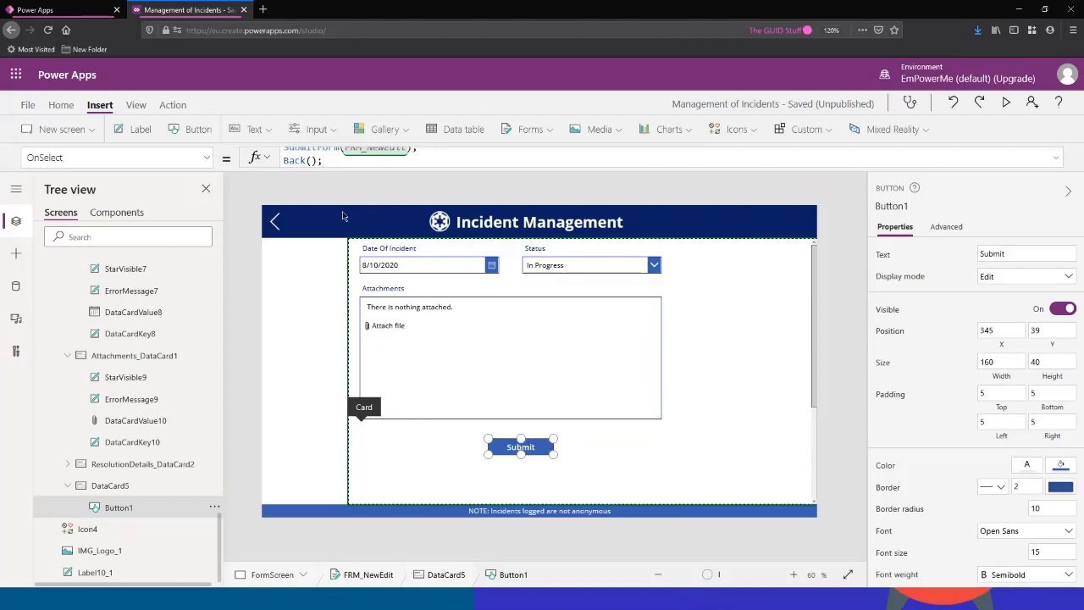
Expand the Submit button's OnSelect formula and replace Back(); with a Notify call whose message is "Save Successful".
{"action": "left_click", "coordinate": [329, 163]}
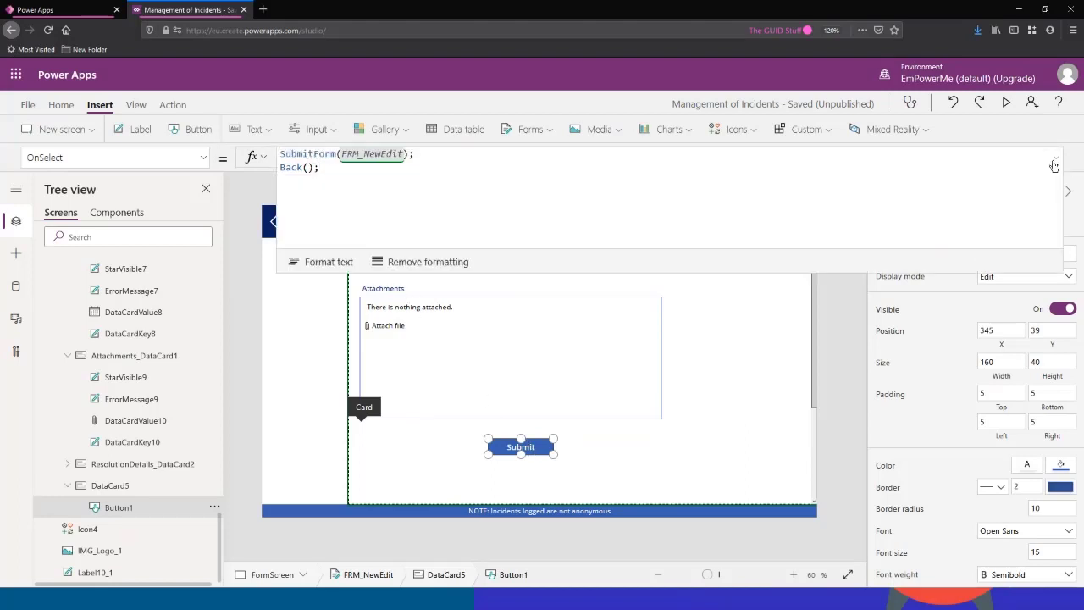
{"action": "left_click_drag", "start_coordinate": [330, 168], "coordinate": [254, 167]}
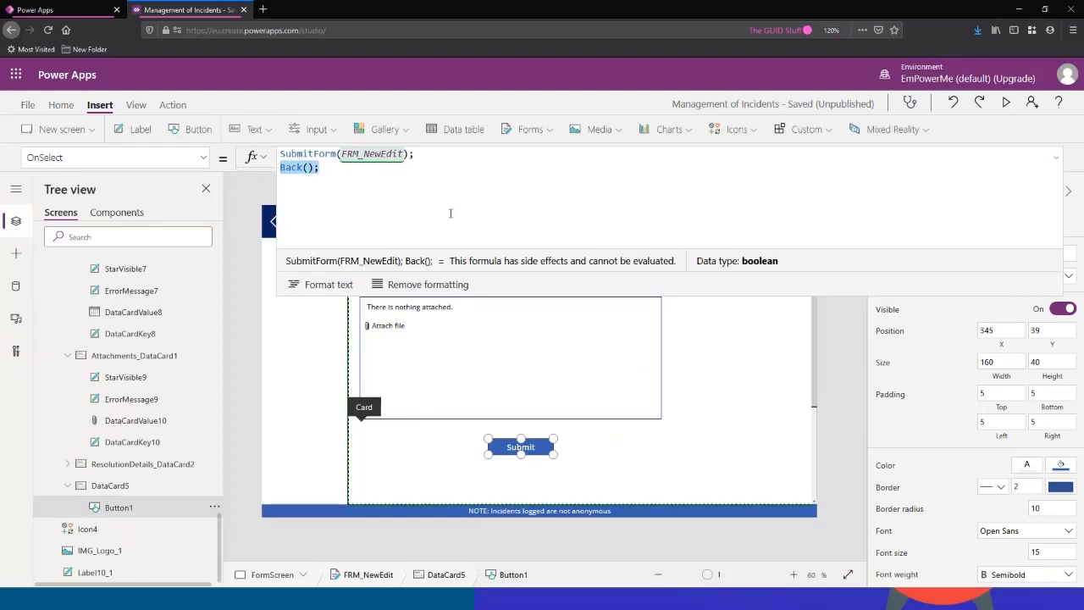
{"action": "type", "text": "Not"}
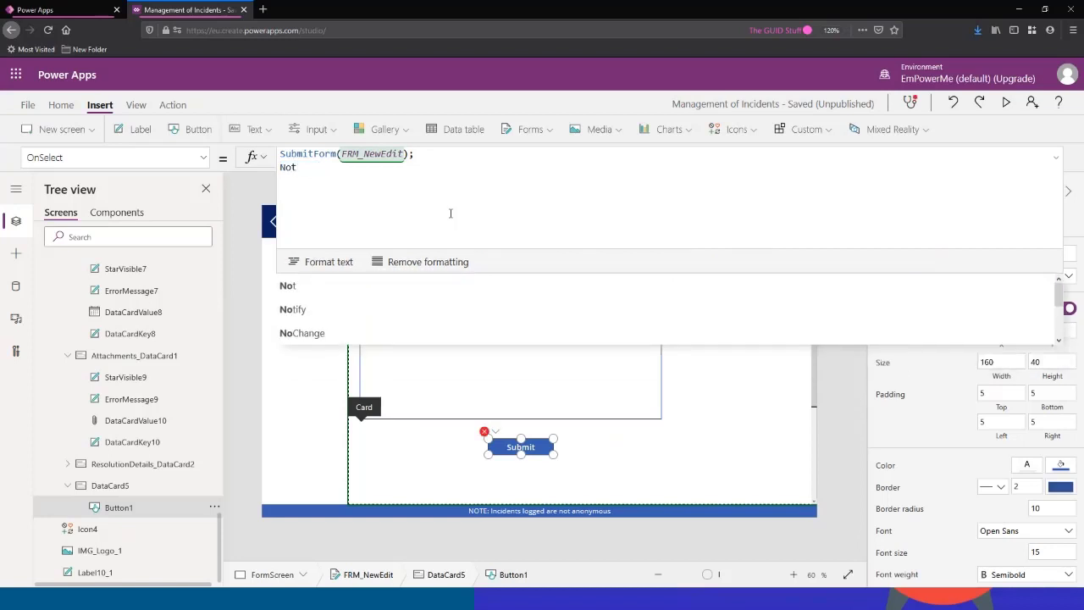
{"action": "left_click", "coordinate": [299, 310]}
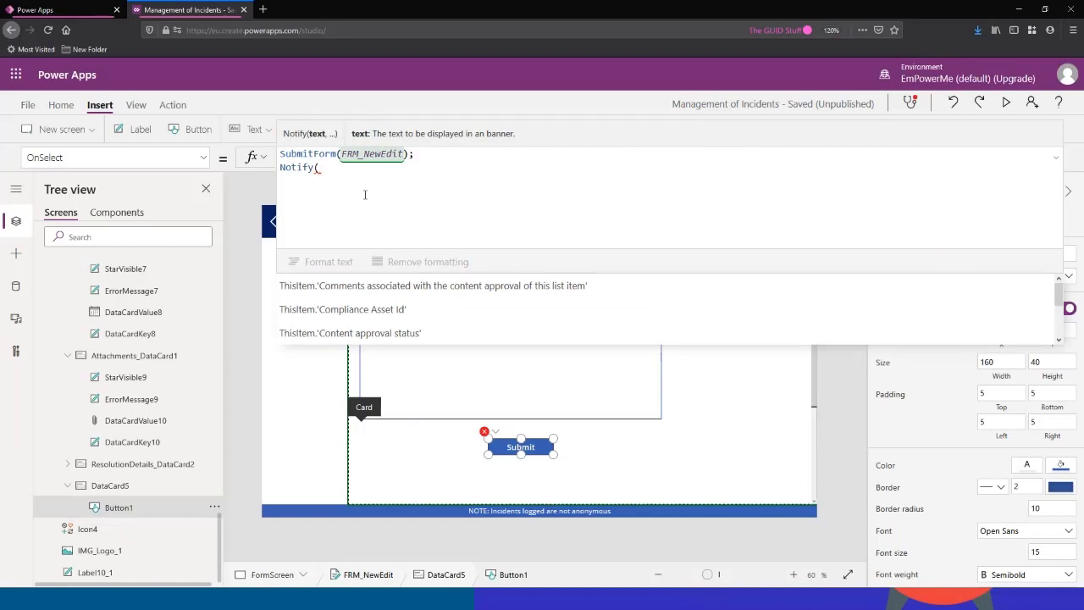
{"action": "type", "text": "Save"}
{"action": "key", "text": "BackSpace"}
{"action": "key", "text": "BackSpace"}
{"action": "key", "text": "BackSpace"}
{"action": "key", "text": "BackSpace"}
{"action": "key", "text": "BackSpace"}
{"action": "type", "text": "\""}
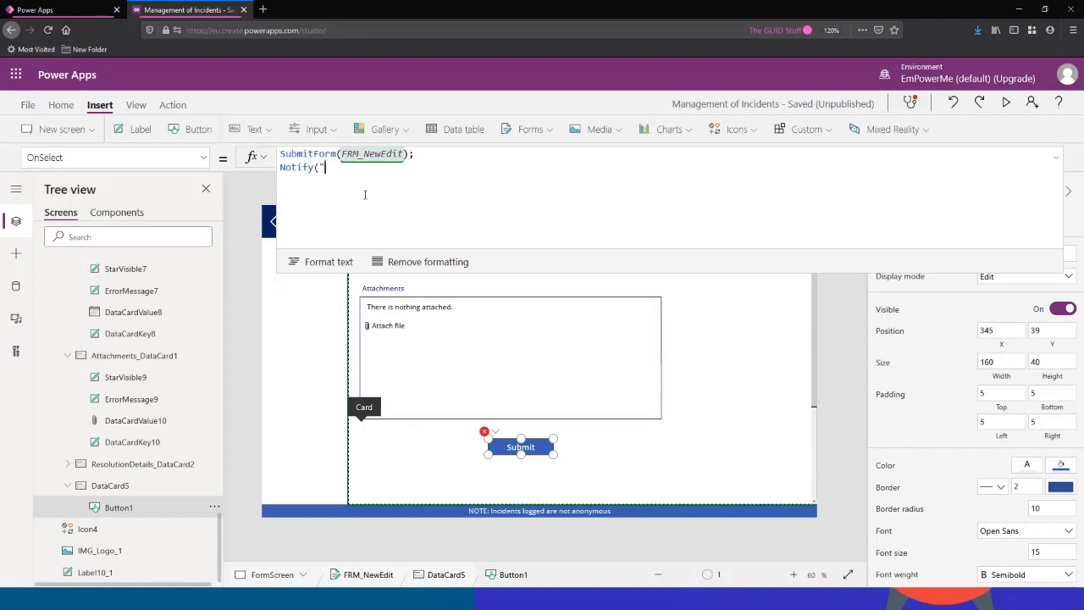
{"action": "type", "text": "Save Successful\","}
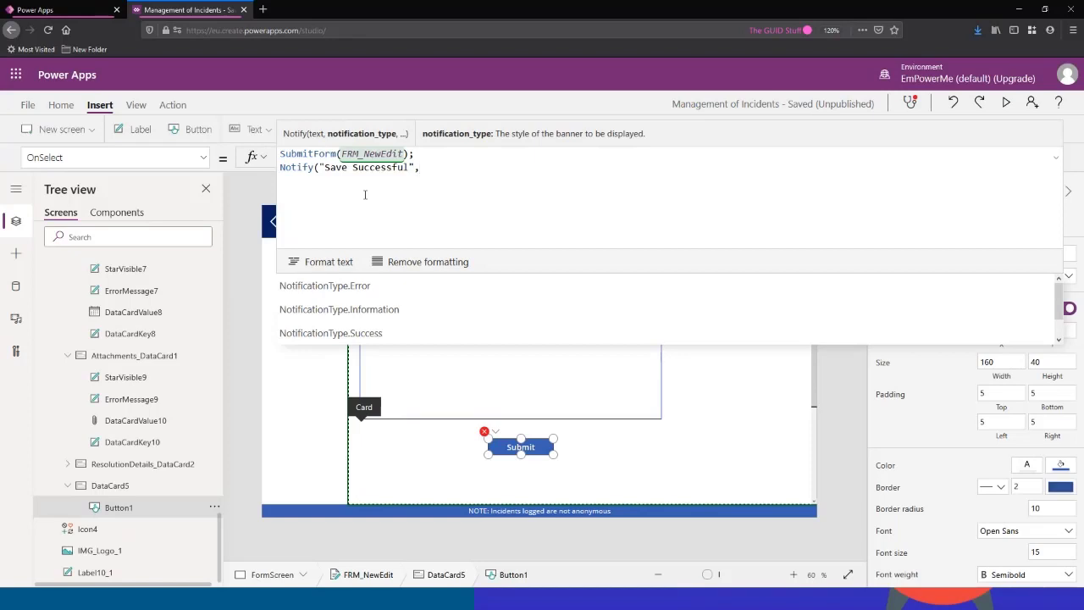
Complete the Notify call with NotificationType.Success and no timeout, then collapse the formula.
{"action": "left_click", "coordinate": [361, 335]}
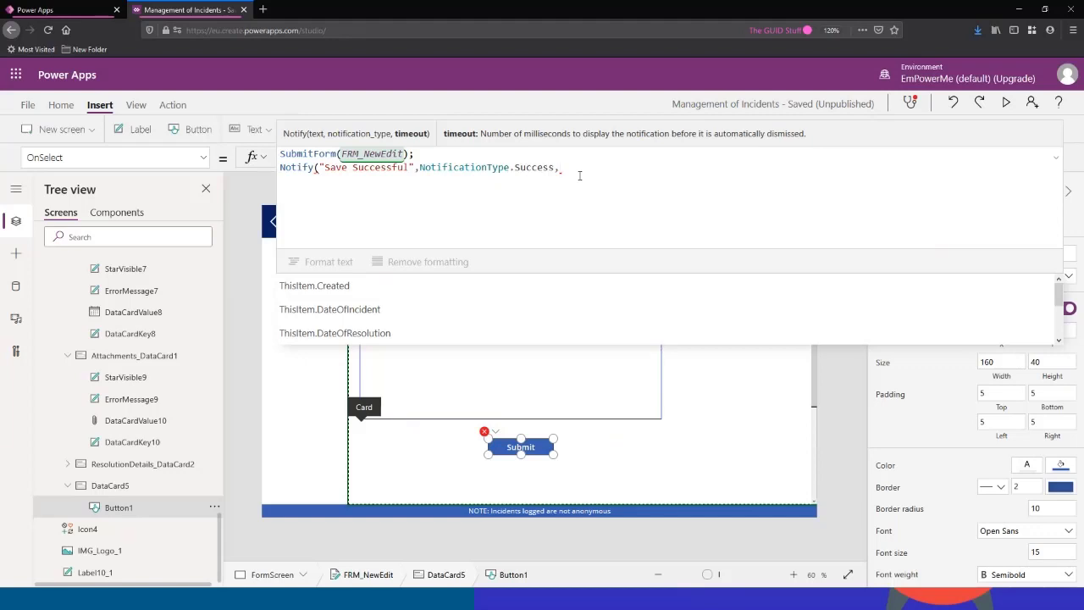
{"action": "key", "text": "BackSpace"}
{"action": "type", "text": ")"}
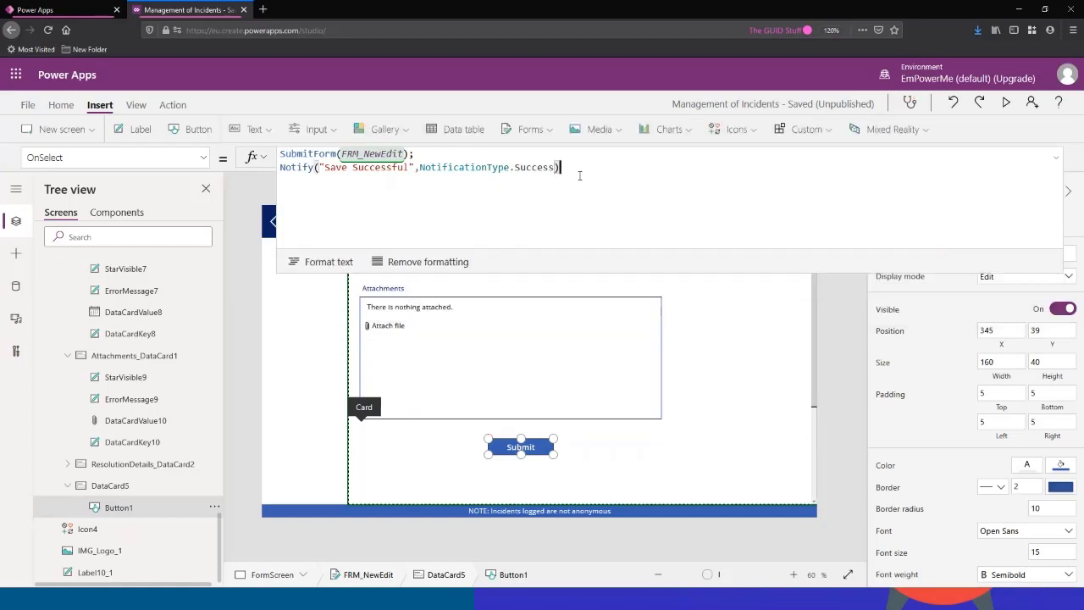
{"action": "left_click", "coordinate": [1057, 158]}
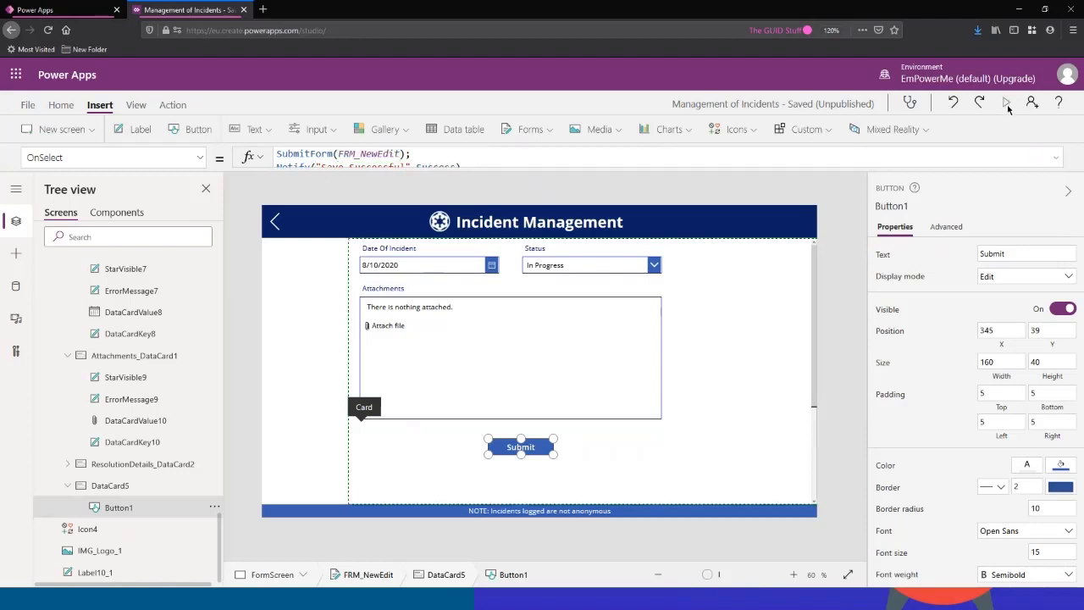
Preview the app, submit the incident form to test the save notification, and close the preview.
{"action": "left_click", "coordinate": [1008, 102]}
{"action": "left_click", "coordinate": [521, 468]}
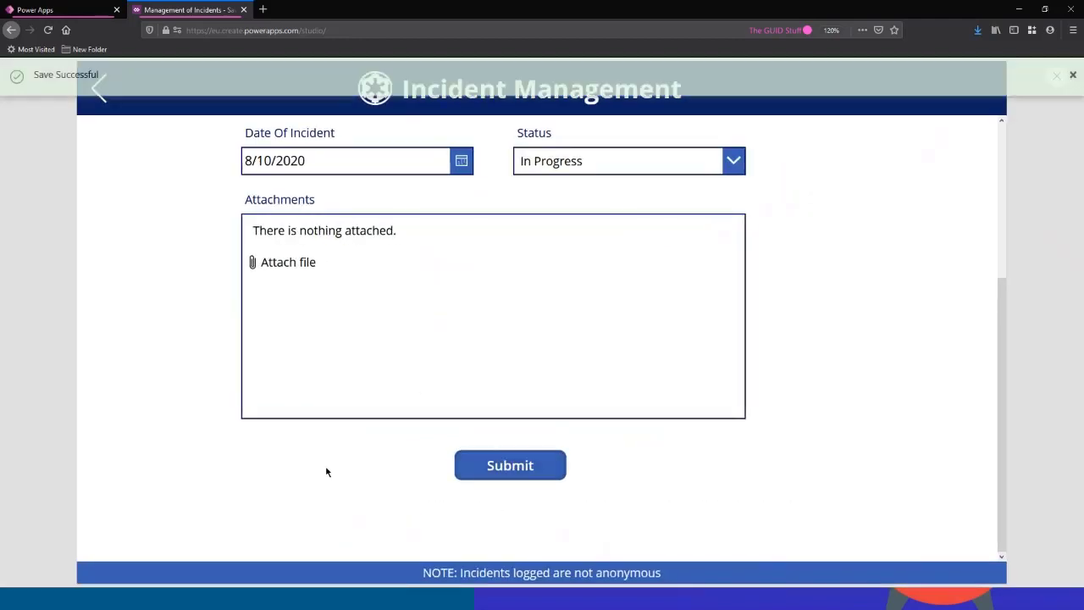
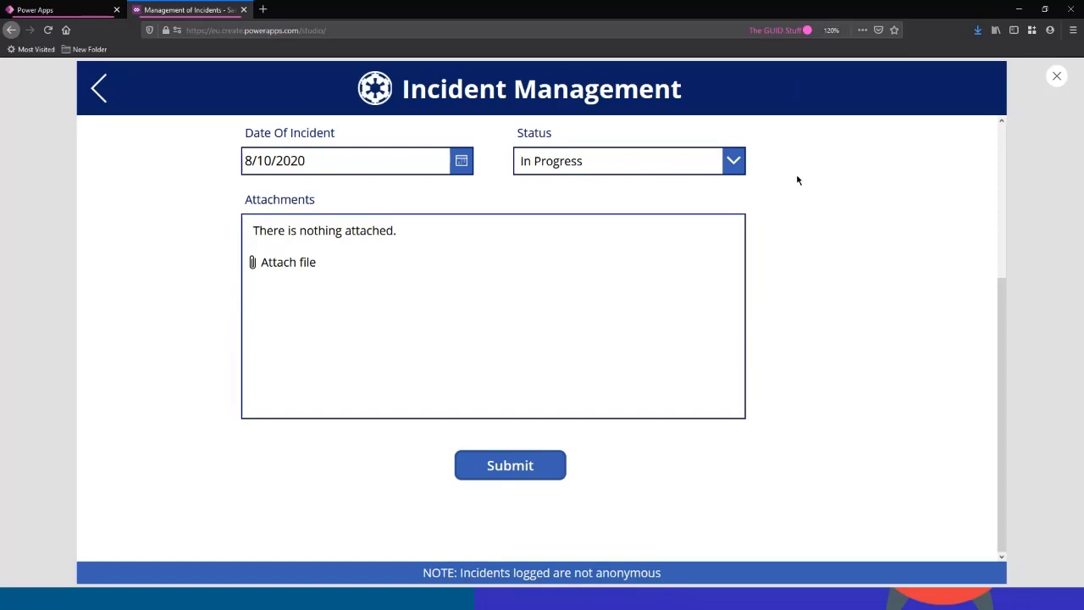
{"action": "left_click", "coordinate": [1058, 77]}
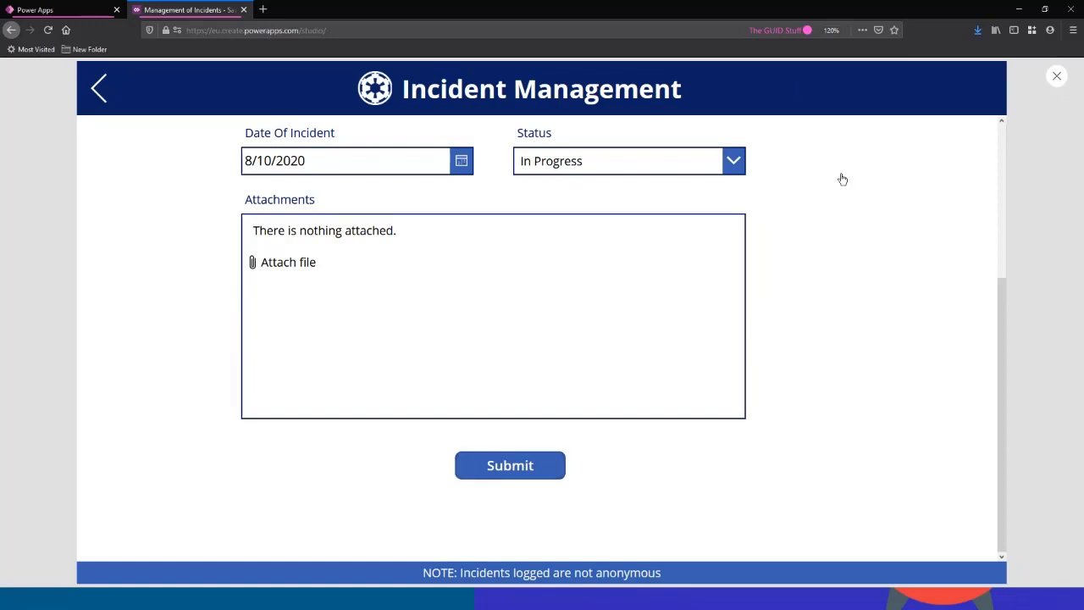
End the Notify call in the Submit button's OnSelect formula with a semicolon and add Back(); as the third line.
{"action": "left_click", "coordinate": [533, 452]}
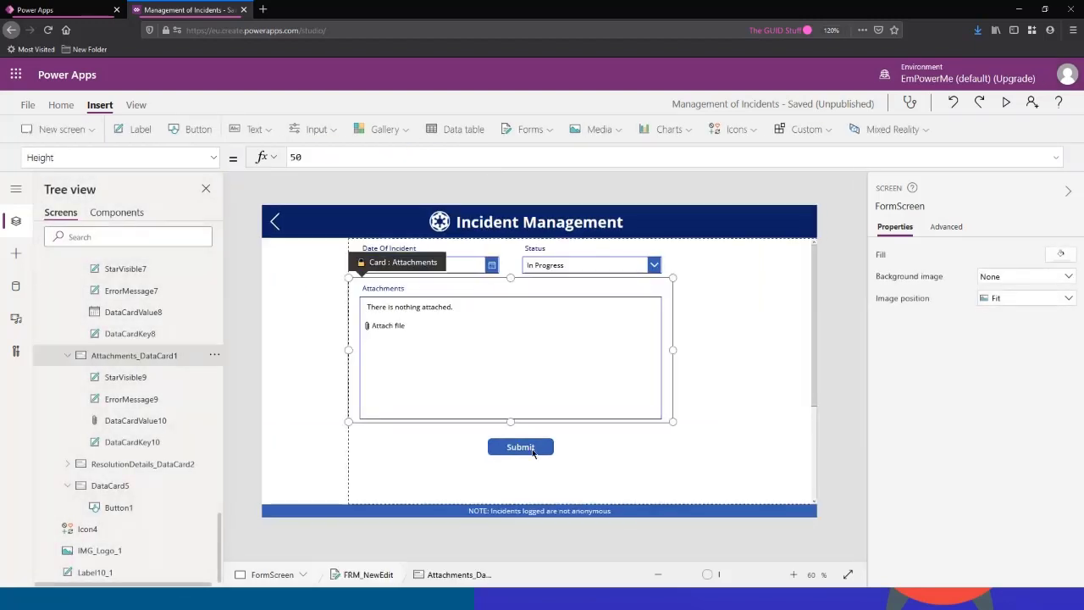
{"action": "left_click", "coordinate": [531, 449]}
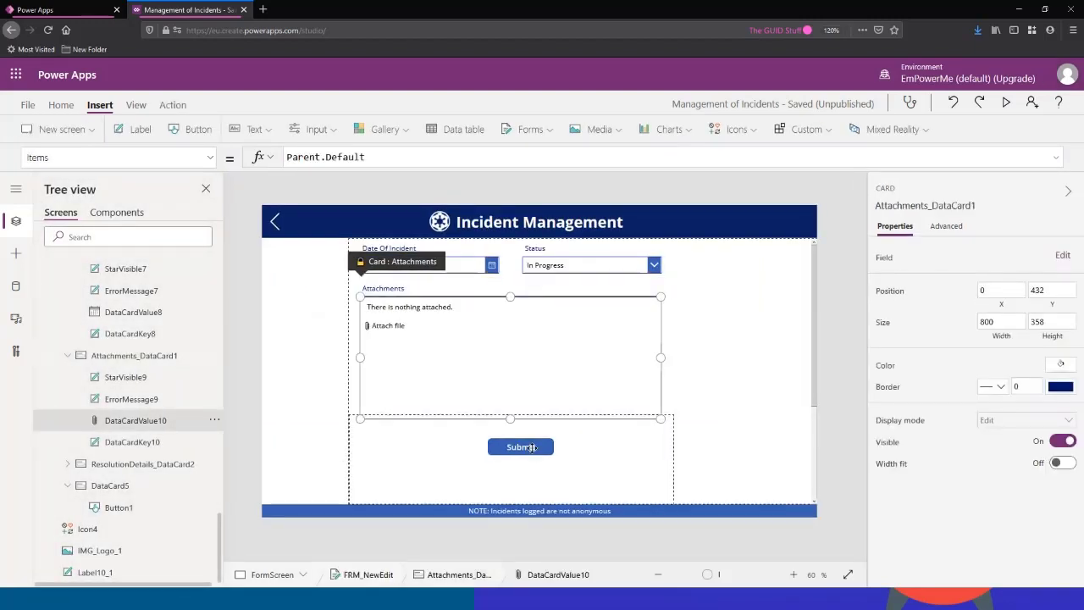
{"action": "left_click", "coordinate": [532, 448]}
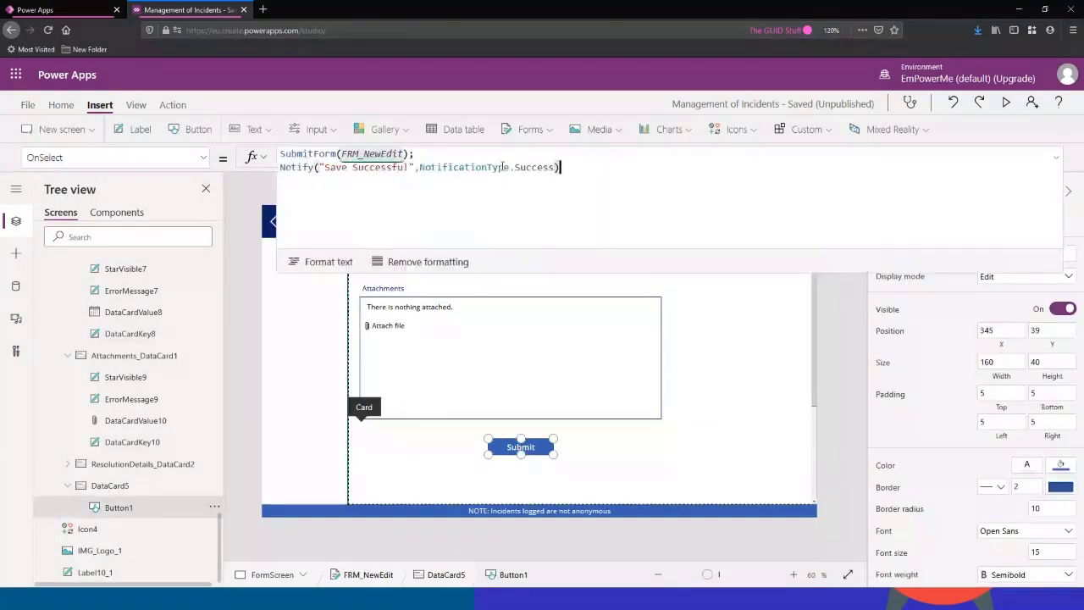
{"action": "type", "text": ";"}
{"action": "key", "text": "shift+Return"}
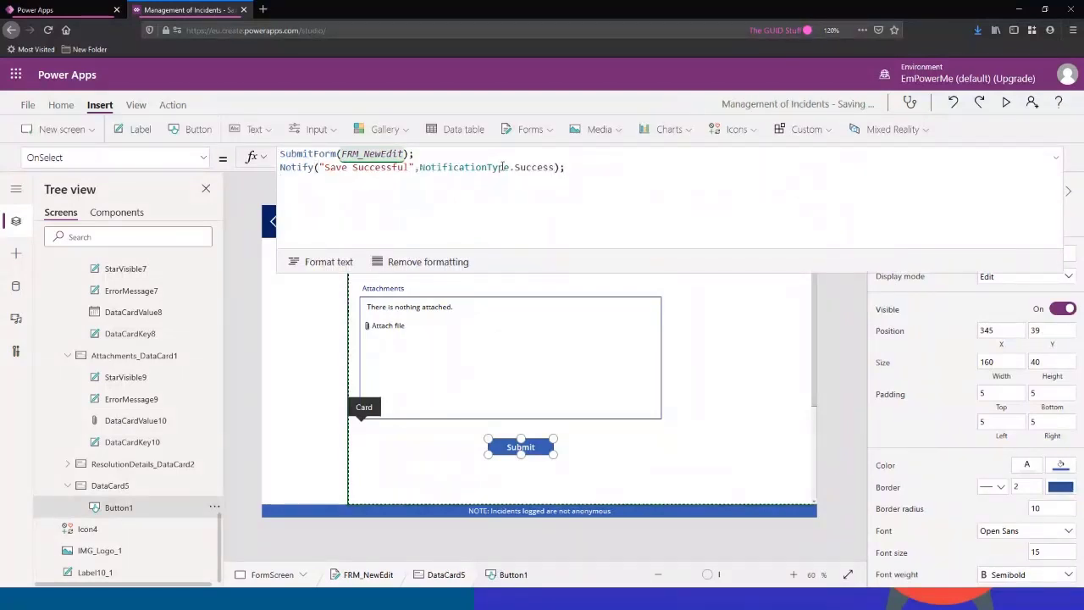
{"action": "type", "text": "Back();"}
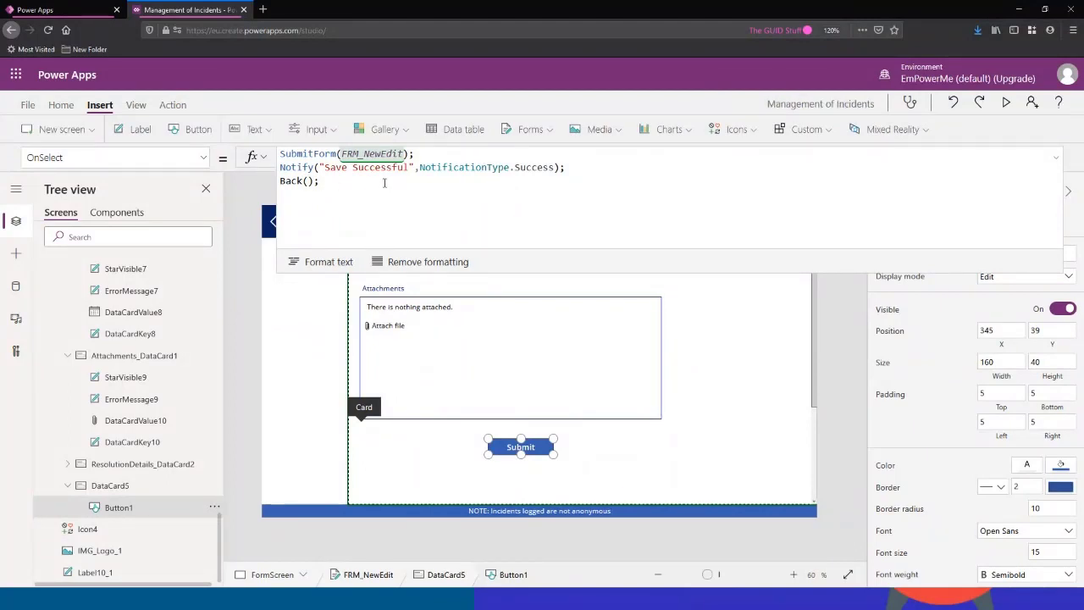
{"action": "left_click", "coordinate": [1056, 161]}
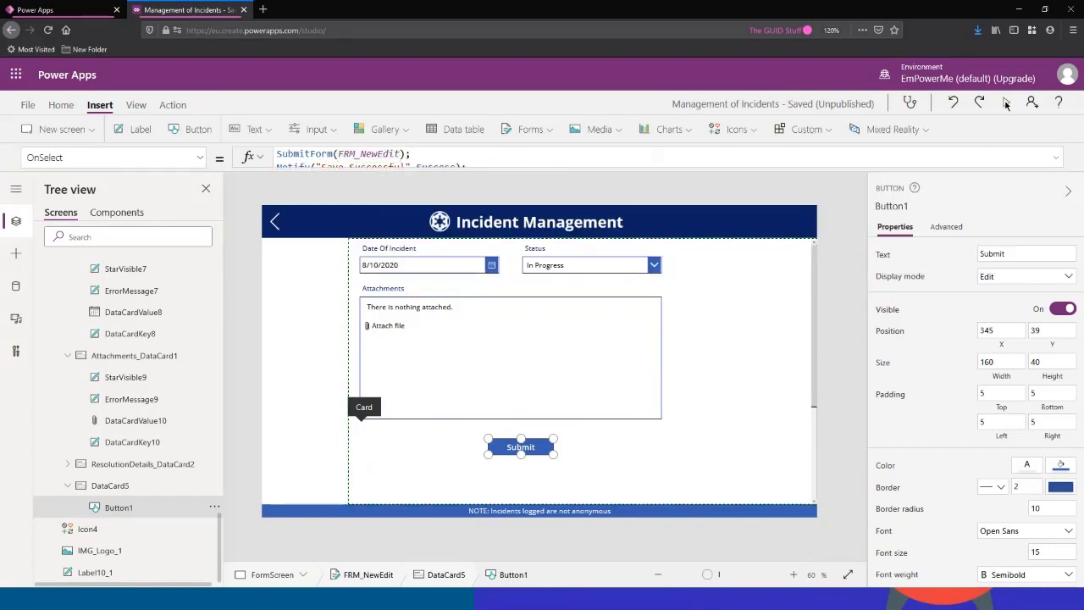
Run the preview again, submit the incident to test the notification and return navigation, and dismiss the notification.
{"action": "left_click", "coordinate": [1006, 102]}
{"action": "left_click", "coordinate": [520, 467]}
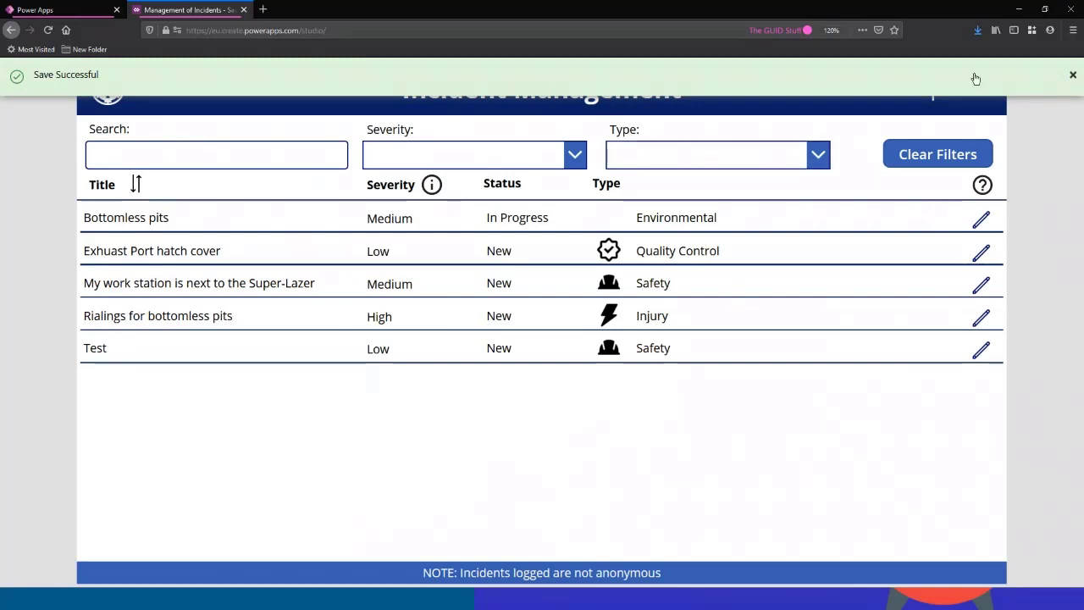
{"action": "left_click", "coordinate": [1072, 74]}
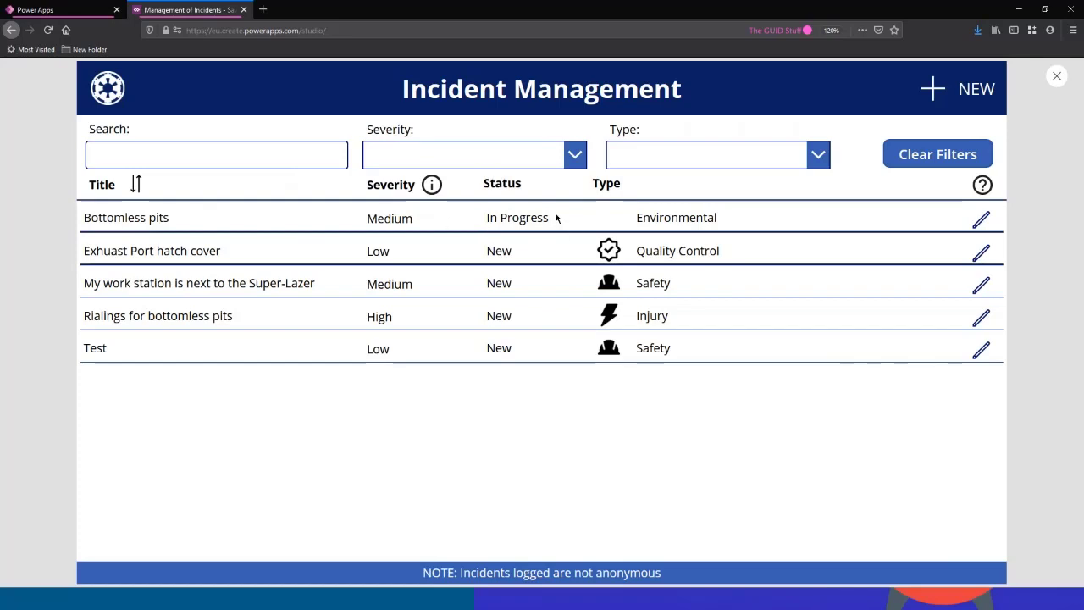
Start a new incident in the preview, check the blank form and its Incident Type choices, and exit the preview.
{"action": "left_click", "coordinate": [939, 96]}
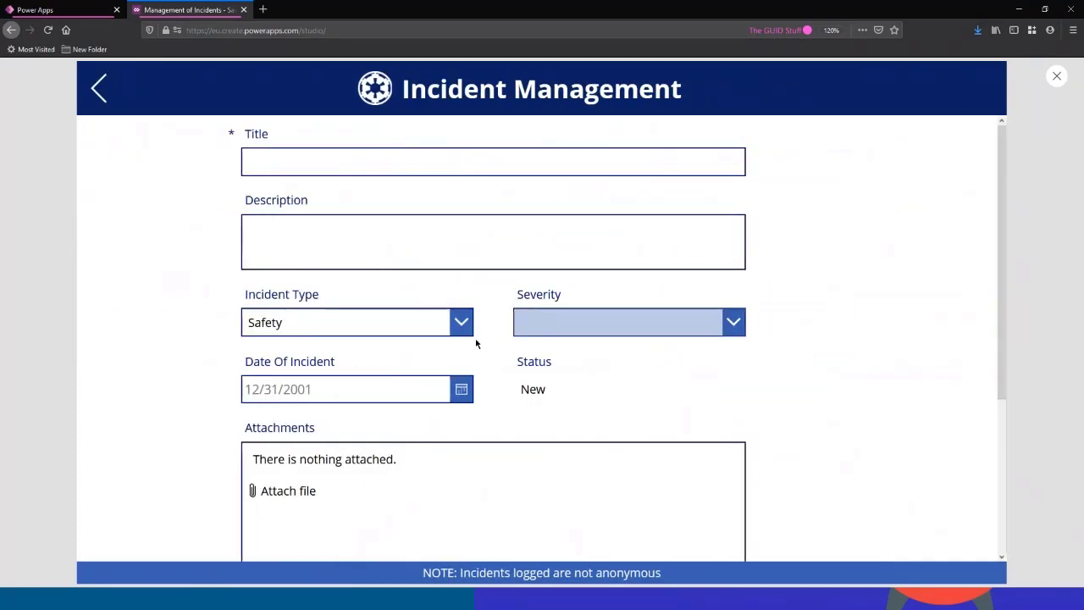
{"action": "scroll", "coordinate": [545, 380], "scroll_direction": "down", "scroll_amount": 5}
{"action": "scroll", "coordinate": [514, 358], "scroll_direction": "up", "scroll_amount": 5}
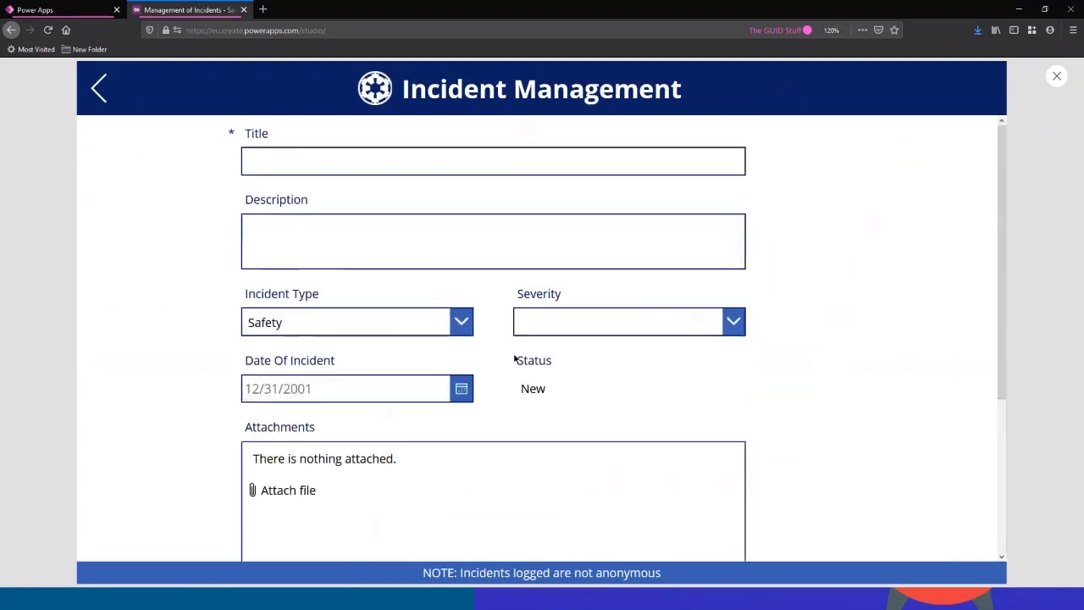
{"action": "left_click", "coordinate": [463, 322]}
{"action": "left_click", "coordinate": [458, 340]}
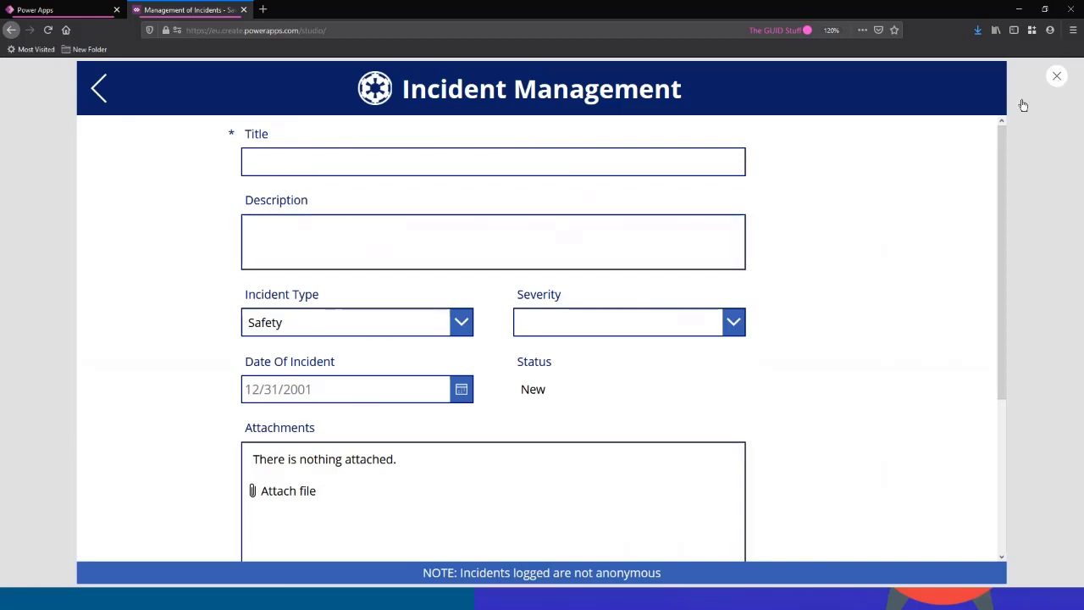
{"action": "key", "text": "Escape"}
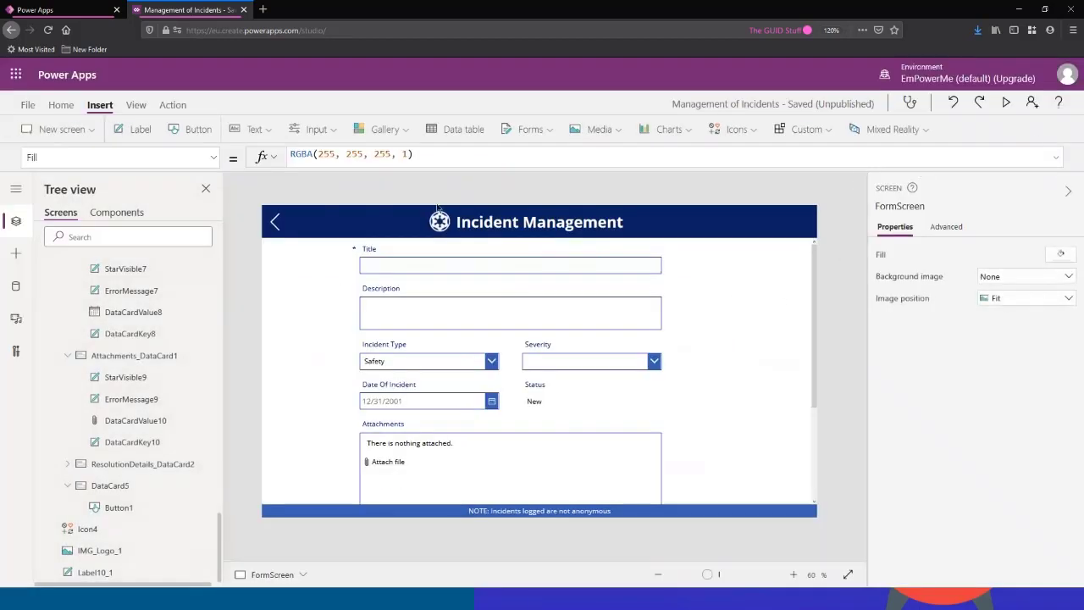
Preview the app, open the "Rialings for bottomless pits" incident for editing, review its fields, and return to the incident list.
{"action": "key", "text": "F5"}
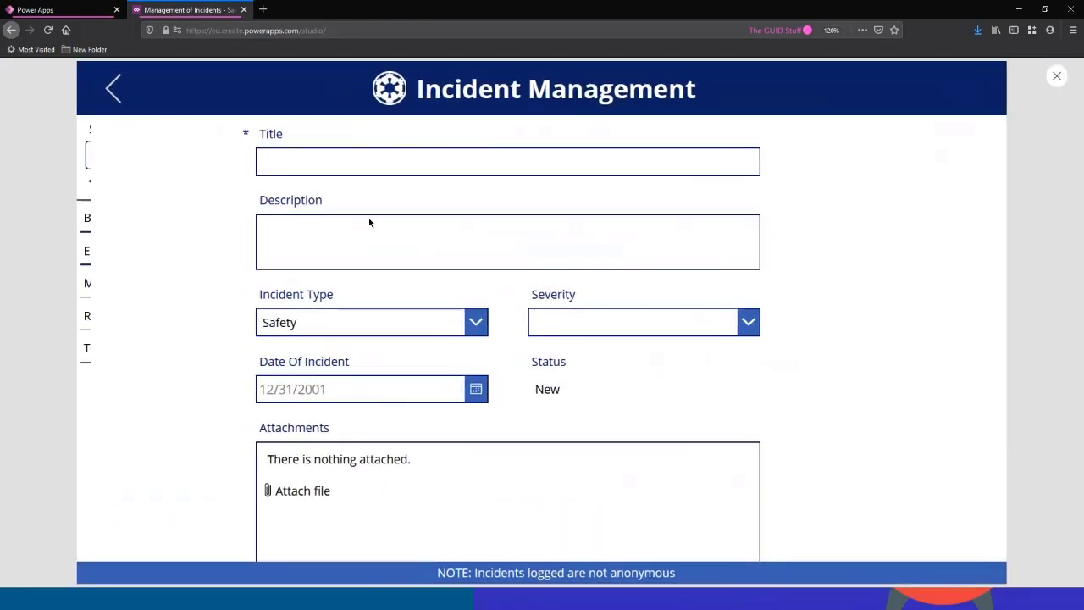
{"action": "left_click", "coordinate": [980, 321]}
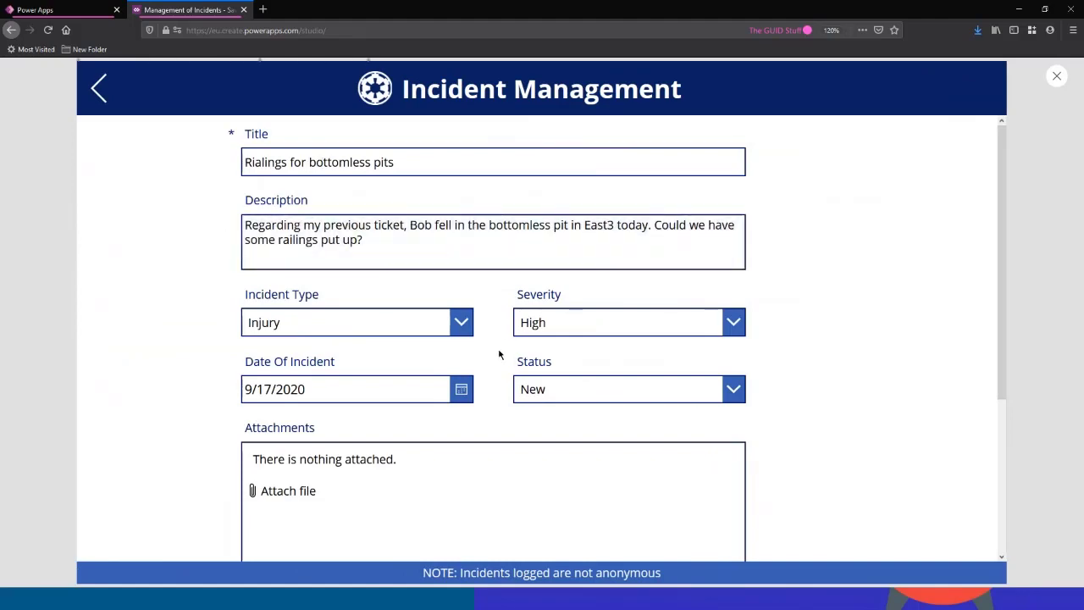
{"action": "scroll", "coordinate": [511, 398], "scroll_direction": "down", "scroll_amount": 3}
{"action": "scroll", "coordinate": [487, 398], "scroll_direction": "up", "scroll_amount": 3}
{"action": "left_click", "coordinate": [99, 88]}
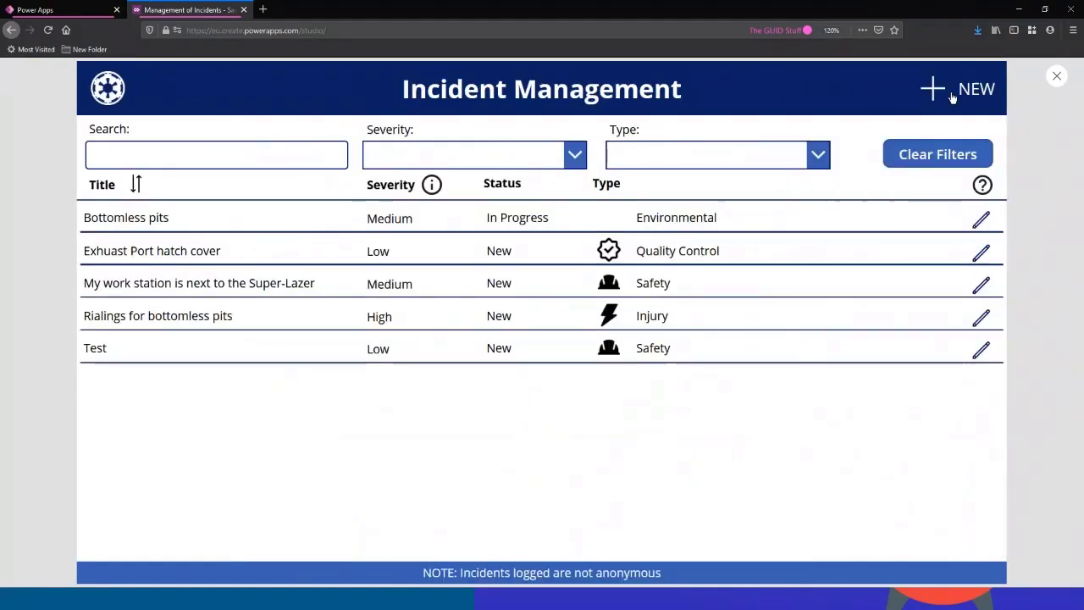
Open the new incident form to check that its fields are reset, go back to the list, and close the preview.
{"action": "left_click", "coordinate": [903, 262]}
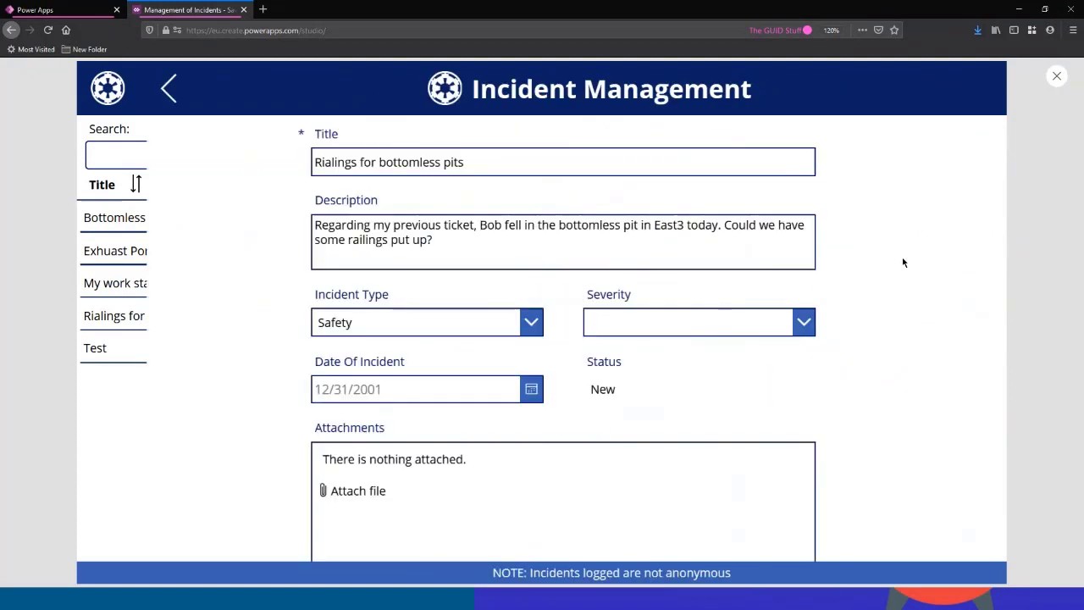
{"action": "scroll", "coordinate": [514, 368], "scroll_direction": "down", "scroll_amount": 3}
{"action": "scroll", "coordinate": [534, 354], "scroll_direction": "up", "scroll_amount": 3}
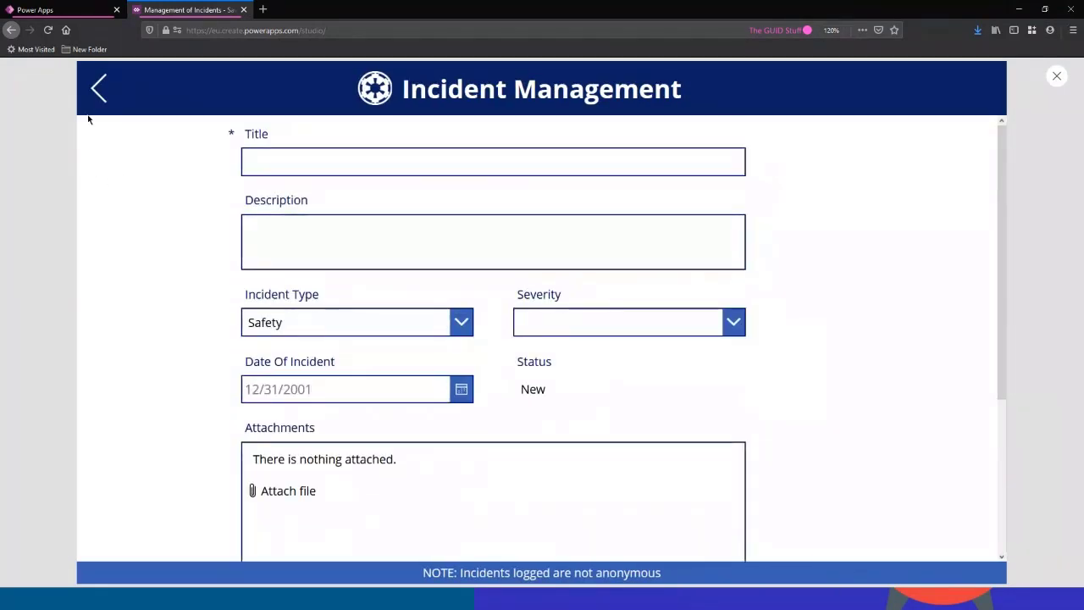
{"action": "left_click", "coordinate": [98, 97]}
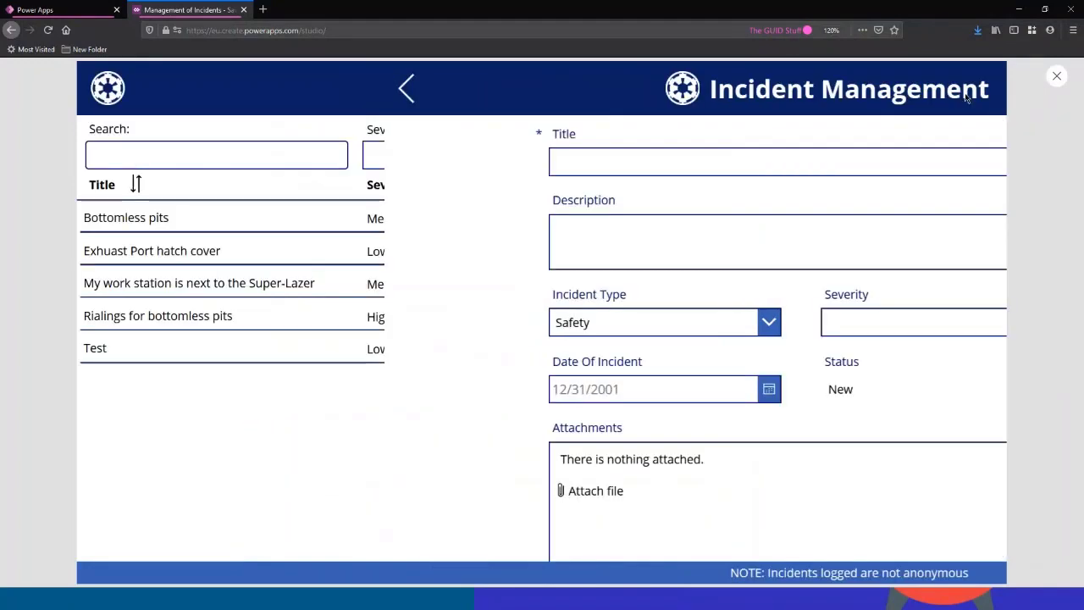
{"action": "left_click", "coordinate": [1057, 76]}
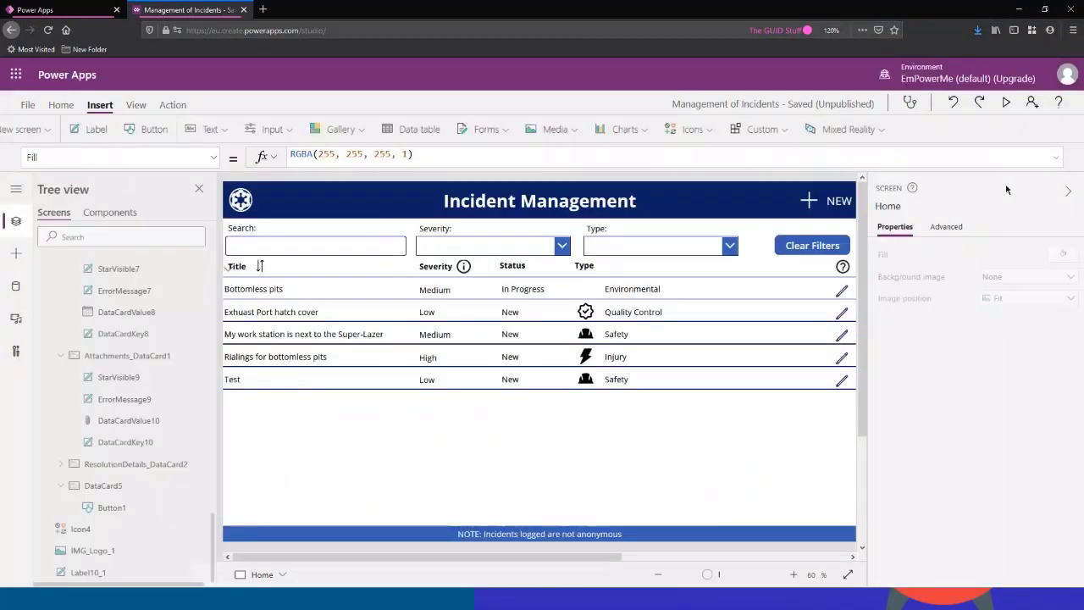
Comment out the ResetForm(FRM_NewEdit) and NewForm(FRM_NewEdit) lines in GRP_New's OnSelect formula with //, then collapse the formula.
{"action": "left_click", "coordinate": [767, 227]}
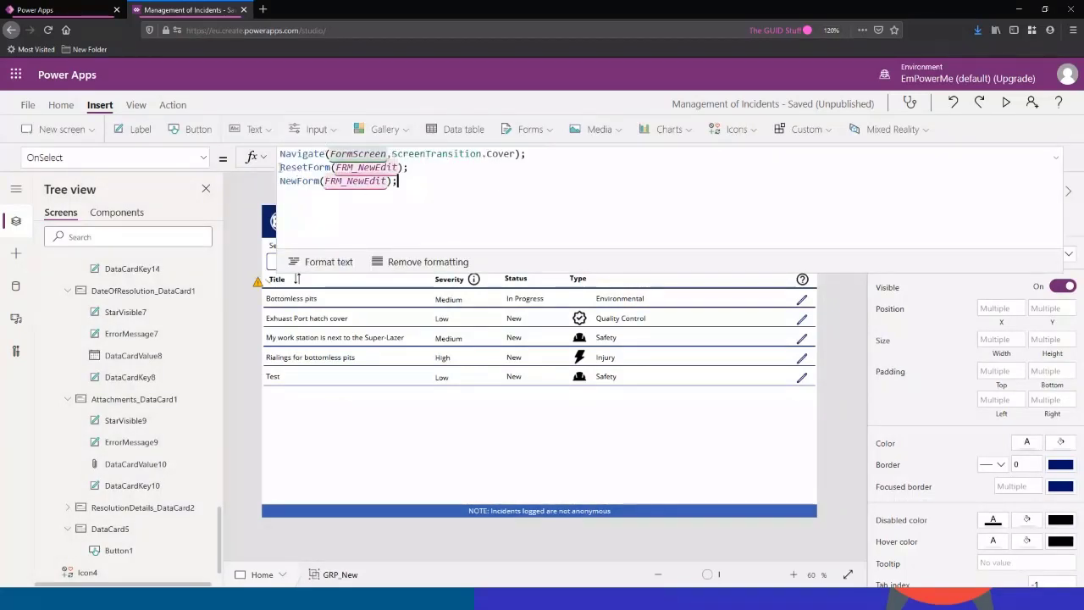
{"action": "left_click_drag", "start_coordinate": [282, 167], "coordinate": [433, 200]}
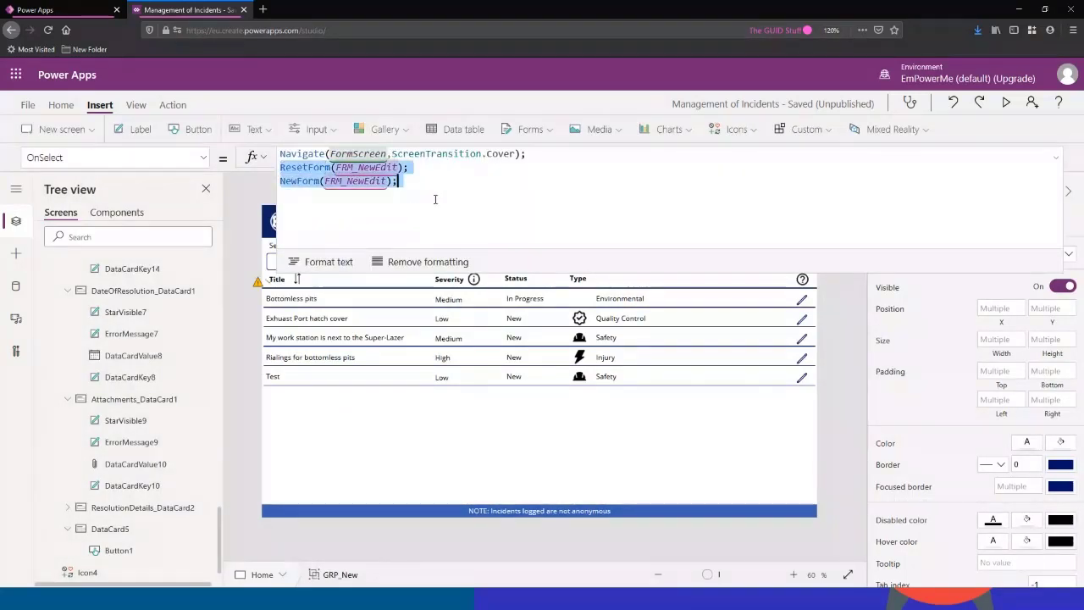
{"action": "left_click", "coordinate": [432, 200]}
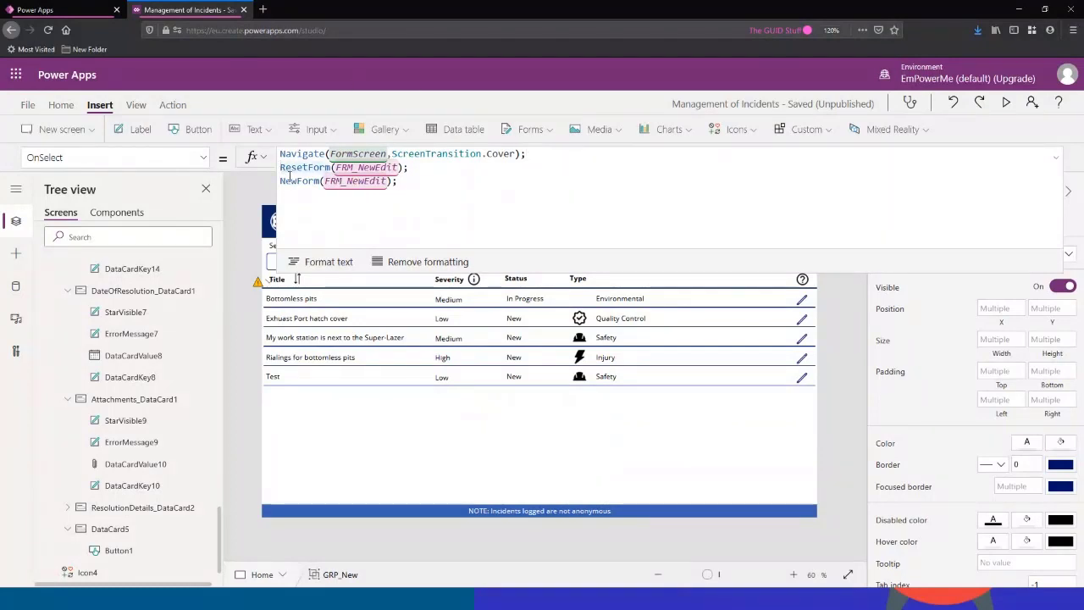
{"action": "type", "text": "//"}
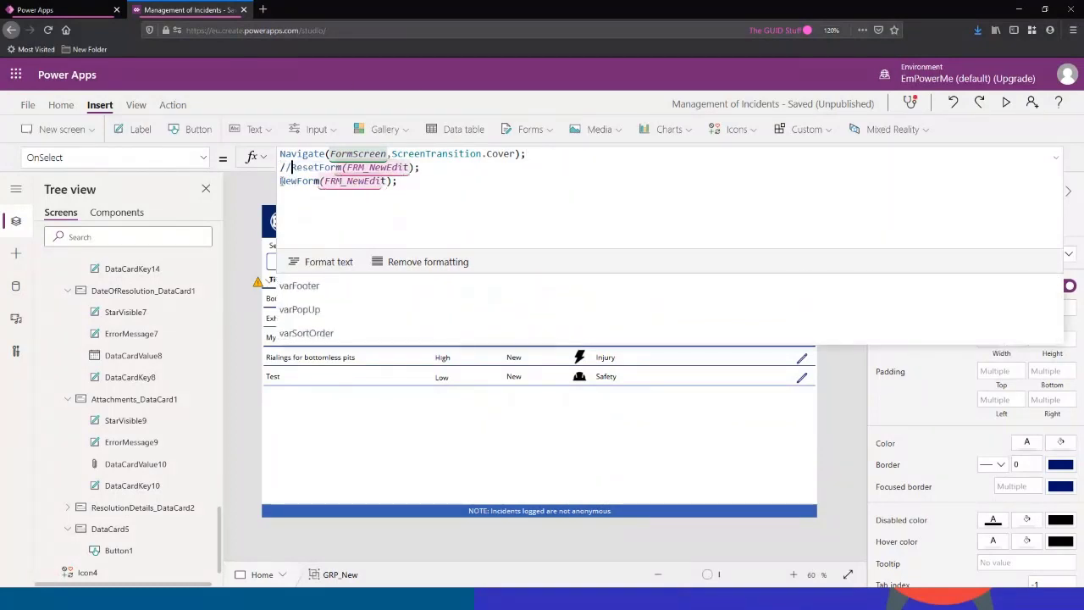
{"action": "left_click", "coordinate": [282, 181]}
{"action": "type", "text": "//"}
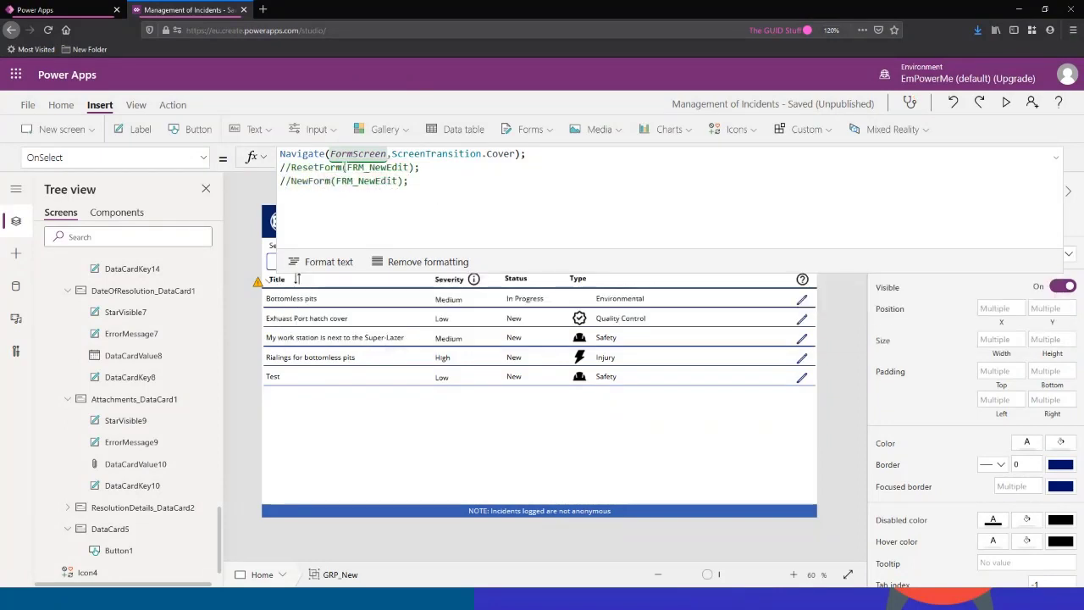
{"action": "left_click", "coordinate": [1055, 160]}
Preview the app, open the "Bottomless pits" incident for editing, review its fields, and return to the incident list.
{"action": "left_click", "coordinate": [1006, 102]}
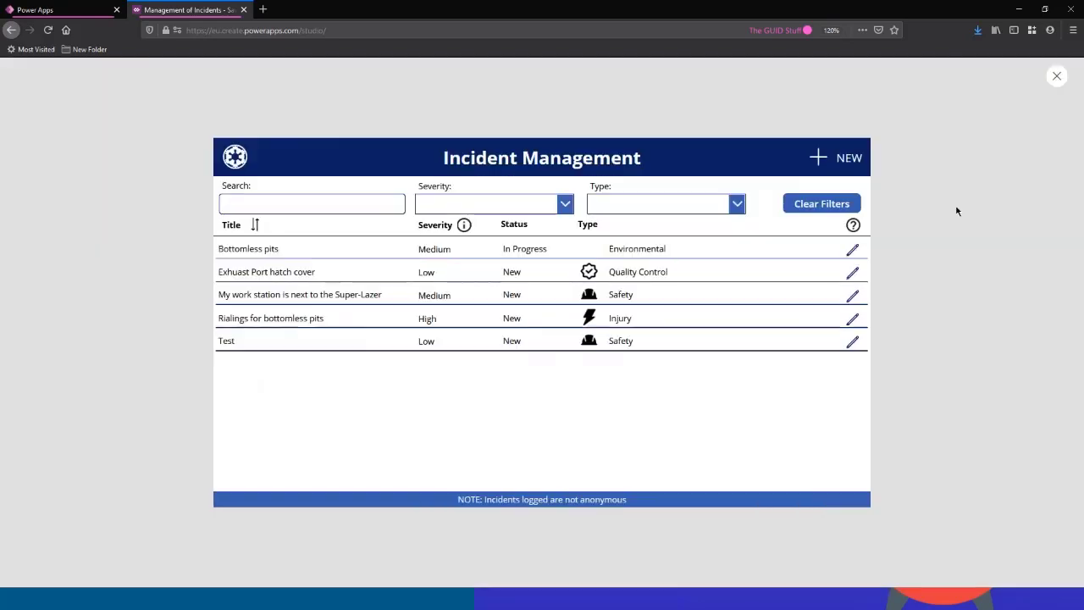
{"action": "left_click", "coordinate": [981, 221]}
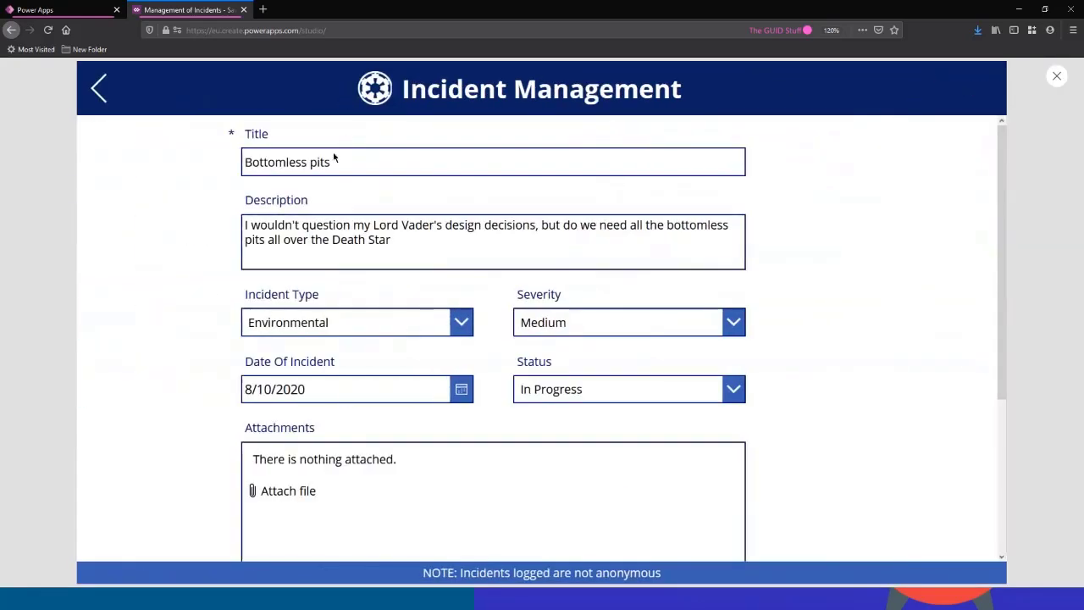
{"action": "scroll", "coordinate": [394, 379], "scroll_direction": "down", "scroll_amount": 3}
{"action": "scroll", "coordinate": [387, 214], "scroll_direction": "up", "scroll_amount": 1}
{"action": "scroll", "coordinate": [387, 215], "scroll_direction": "up", "scroll_amount": 3}
{"action": "left_click", "coordinate": [99, 88]}
Open the new incident form with the reset lines disabled, inspect its fields, return to the list, and exit the preview.
{"action": "left_click", "coordinate": [936, 89]}
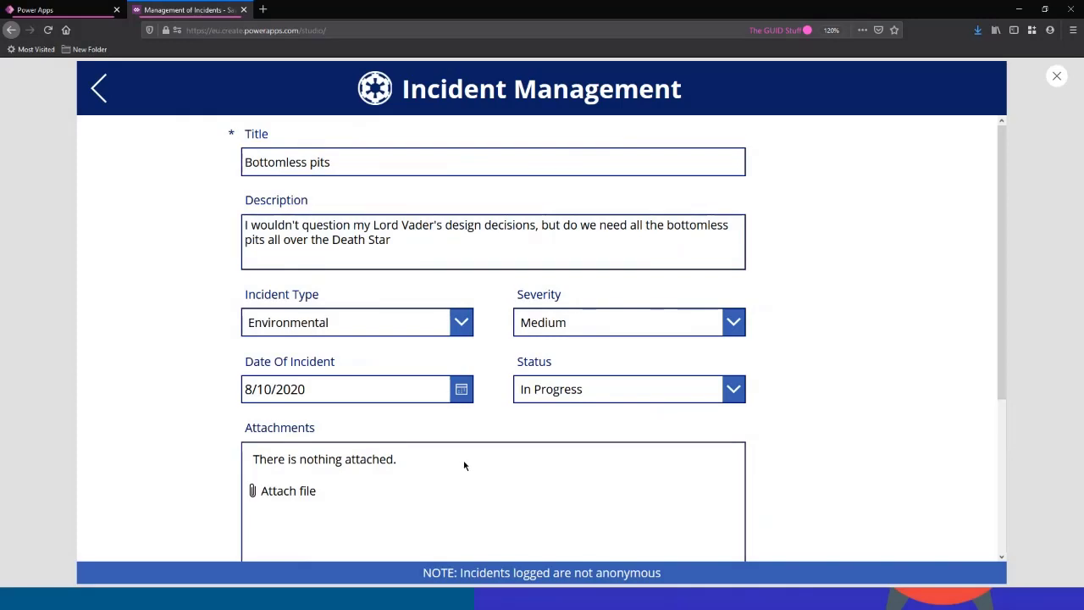
{"action": "scroll", "coordinate": [485, 413], "scroll_direction": "down", "scroll_amount": 3}
{"action": "scroll", "coordinate": [488, 407], "scroll_direction": "up", "scroll_amount": 3}
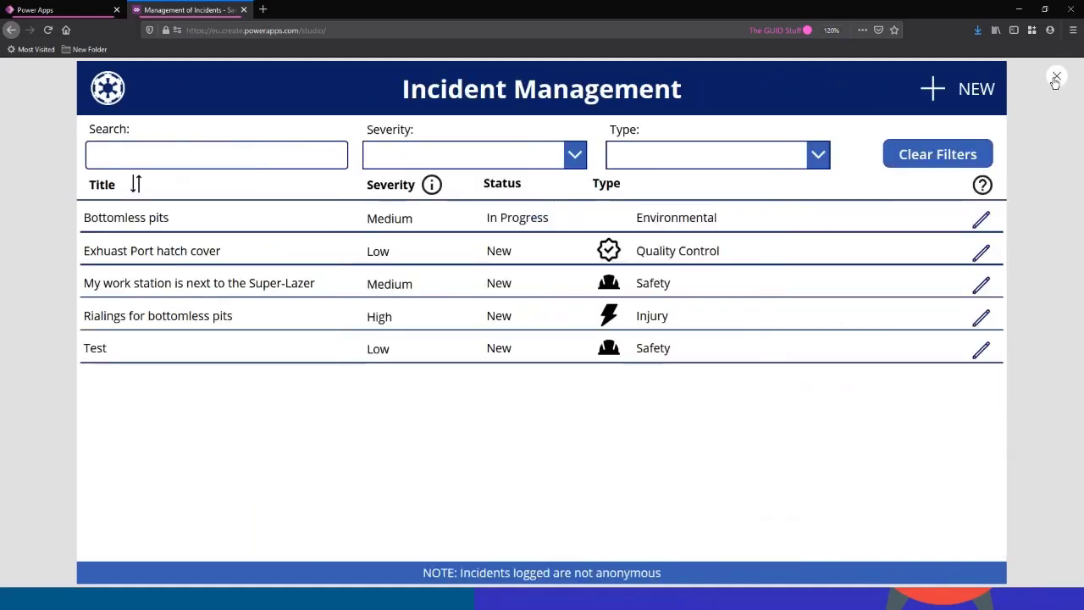
{"action": "key", "text": "Escape"}
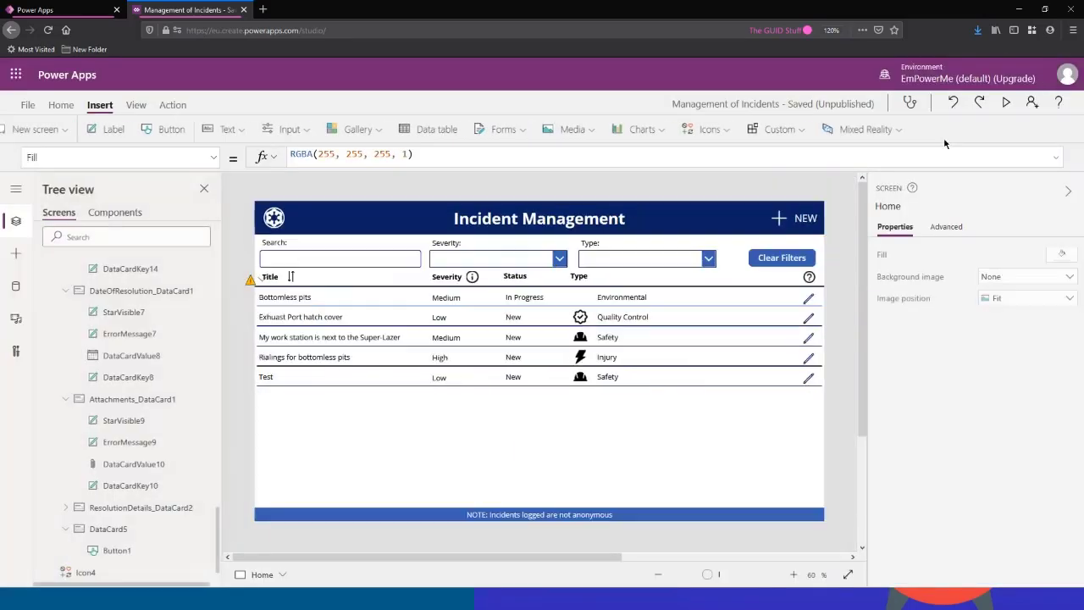
Uncomment the ResetForm(FRM_NewEdit) and NewForm(FRM_NewEdit) lines in the New button's OnSelect formula.
{"action": "left_click", "coordinate": [1056, 163]}
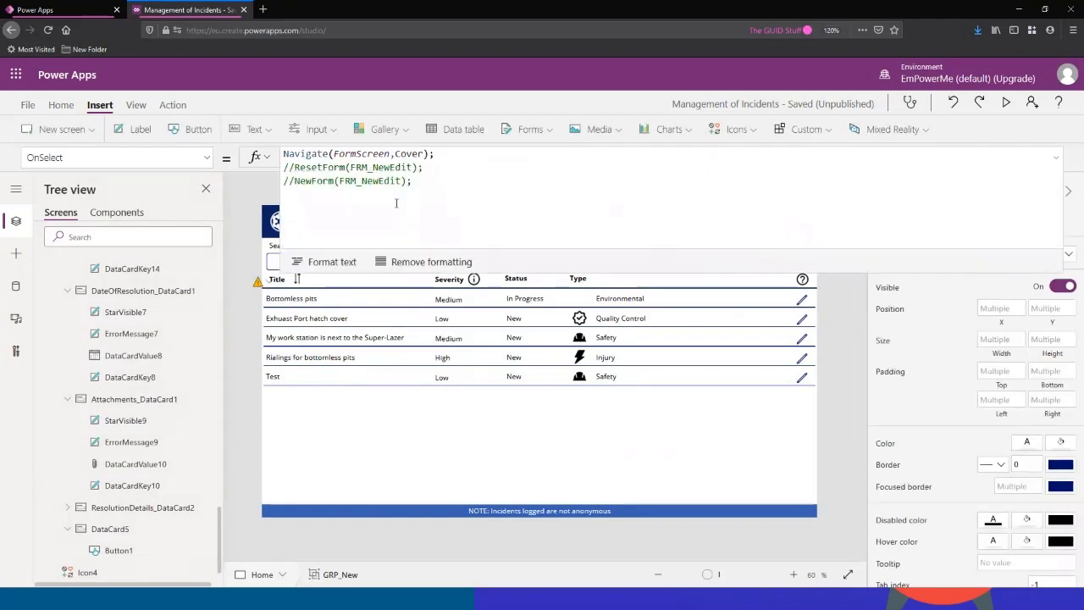
{"action": "key", "text": "BackSpace"}
{"action": "key", "text": "BackSpace"}
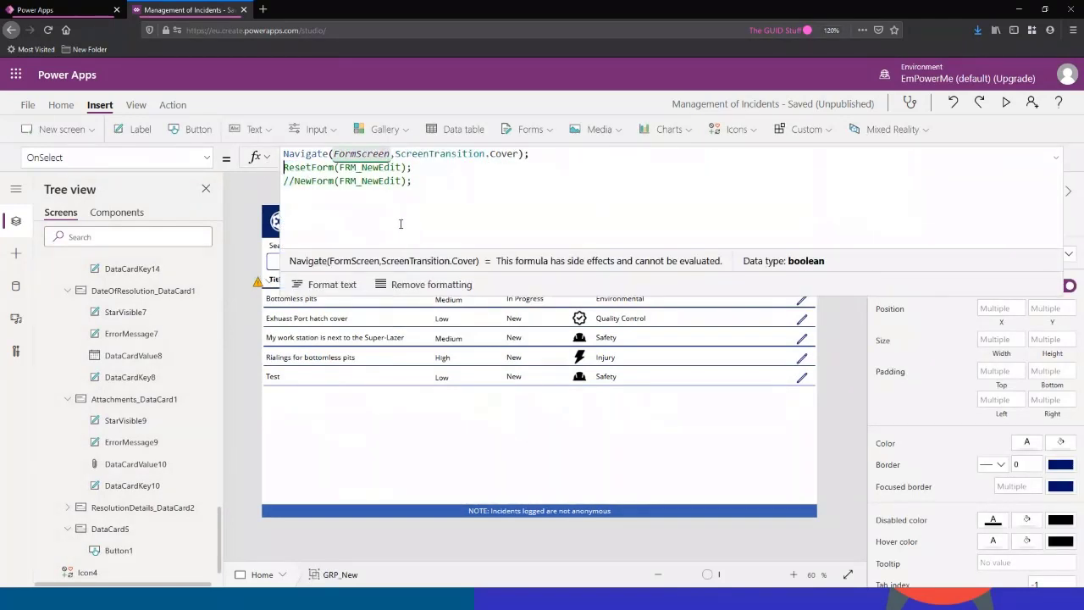
{"action": "left_click", "coordinate": [292, 181]}
{"action": "key", "text": "BackSpace"}
{"action": "key", "text": "BackSpace"}
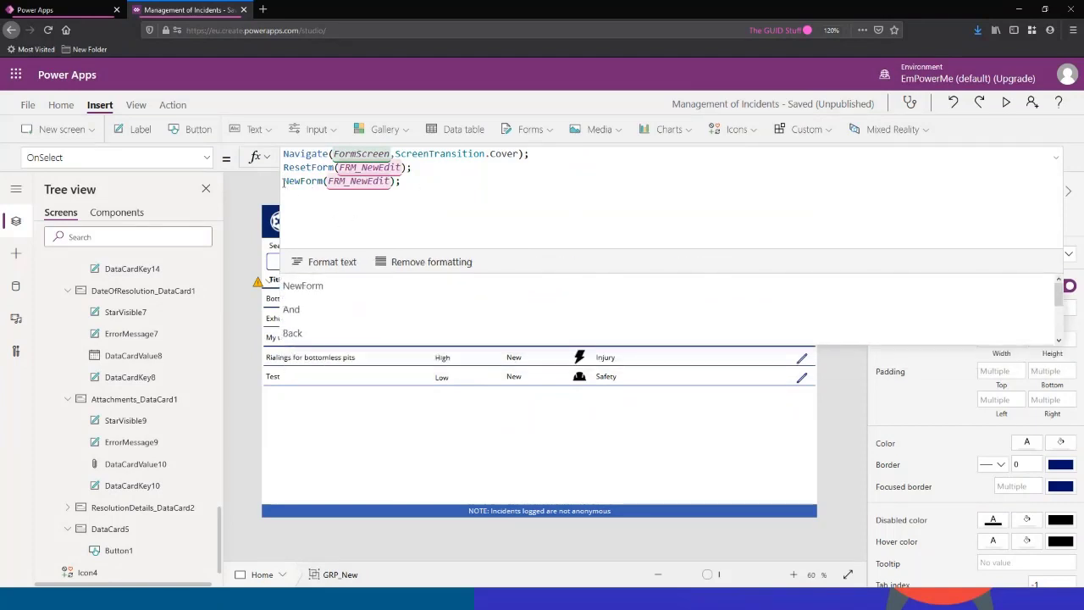
{"action": "left_click", "coordinate": [523, 183]}
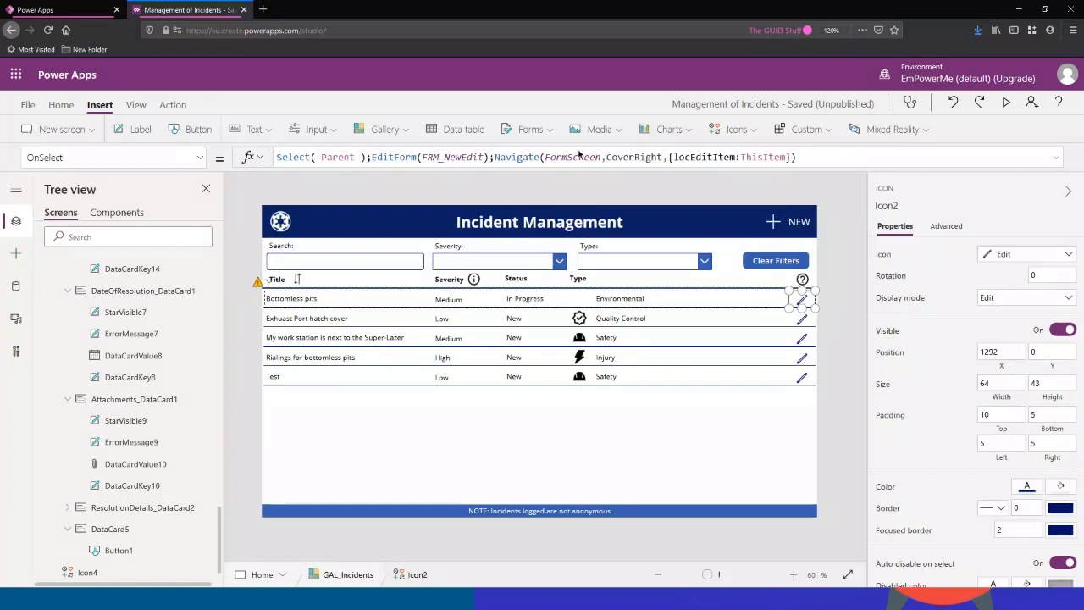
Put the EditForm and Navigate calls on their own lines in the OnSelect formula of the gallery's edit icon.
{"action": "left_click", "coordinate": [1055, 160]}
{"action": "left_click", "coordinate": [369, 159]}
{"action": "key", "text": "shift+Return"}
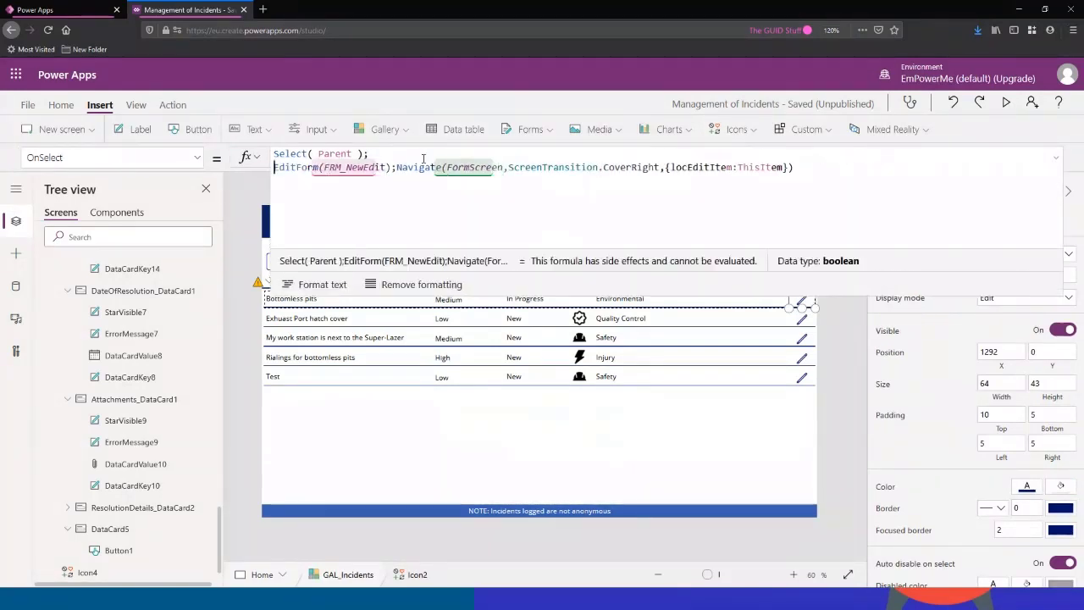
{"action": "left_click", "coordinate": [393, 168]}
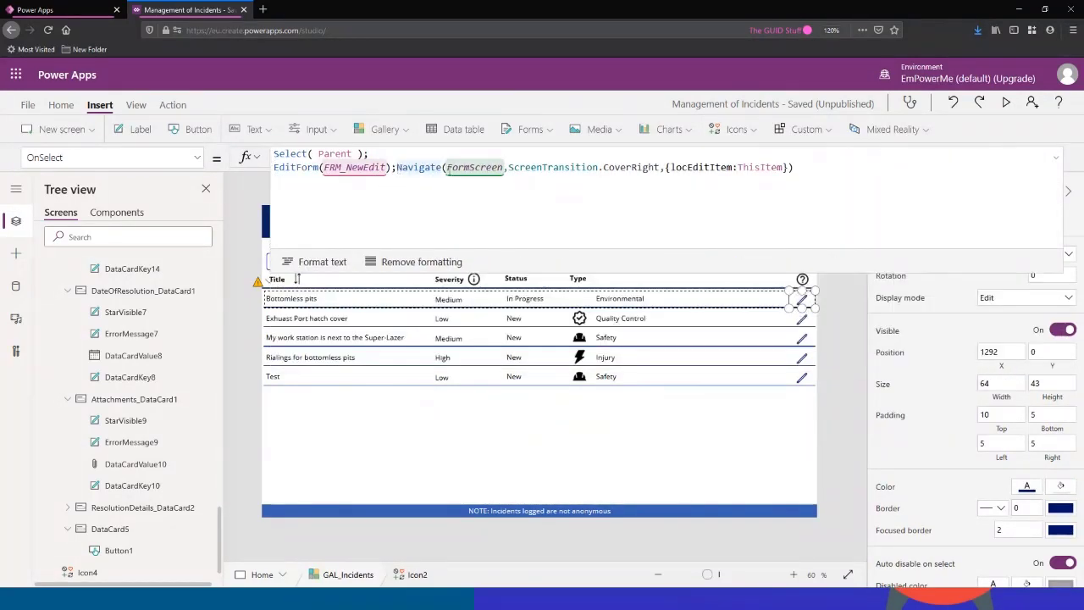
{"action": "key", "text": "shift+Return"}
Insert ResetForm(FRM_NewEdit); on a new line between Select( Parent ); and EditForm in the edit icon's OnSelect formula.
{"action": "left_click", "coordinate": [388, 152]}
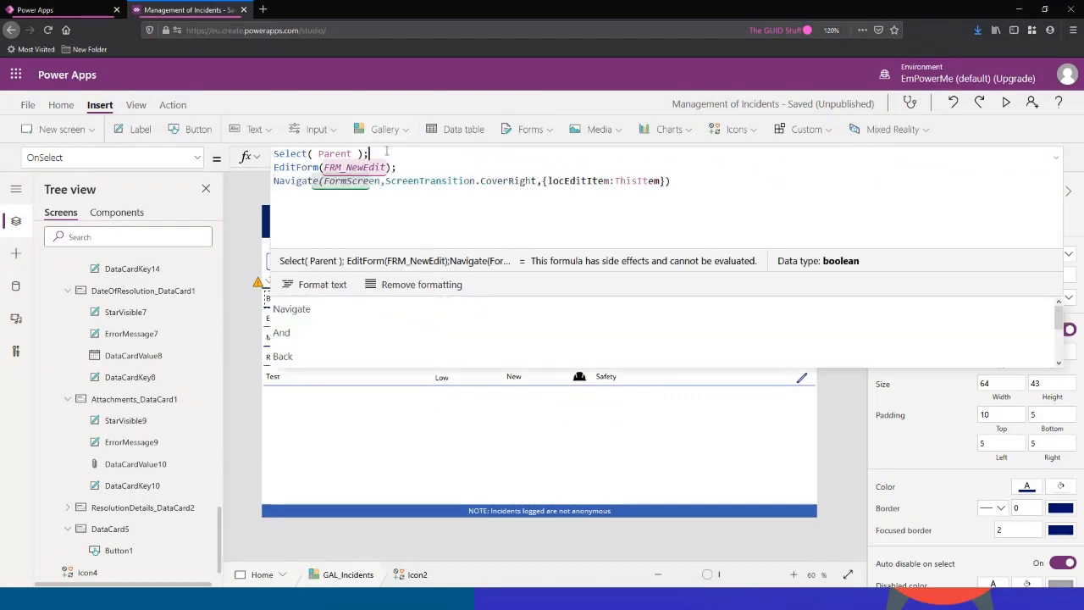
{"action": "key", "text": "shift+Return"}
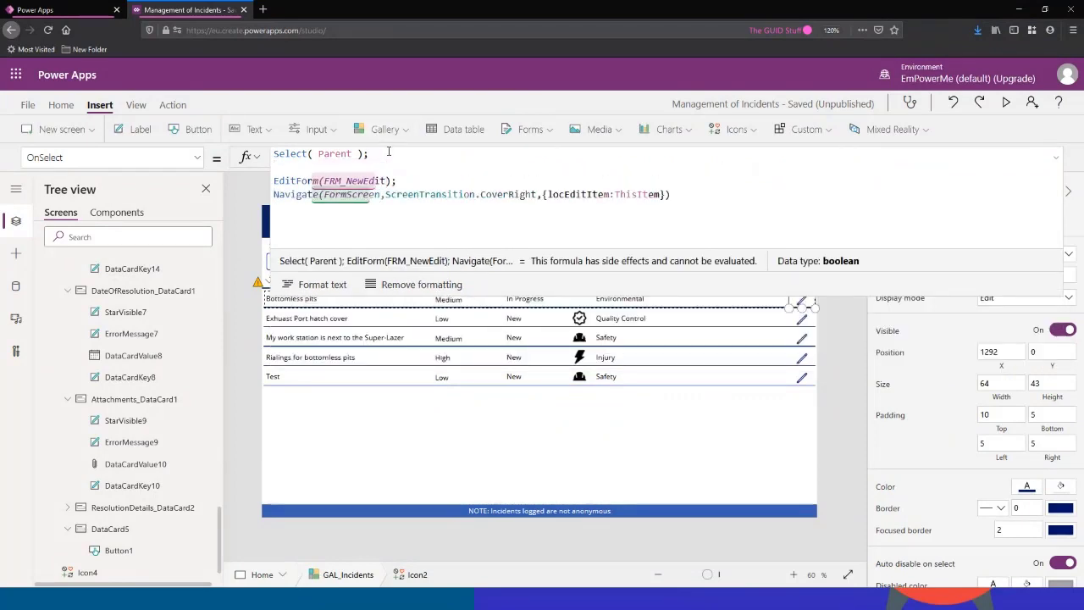
{"action": "type", "text": "ResetForm("}
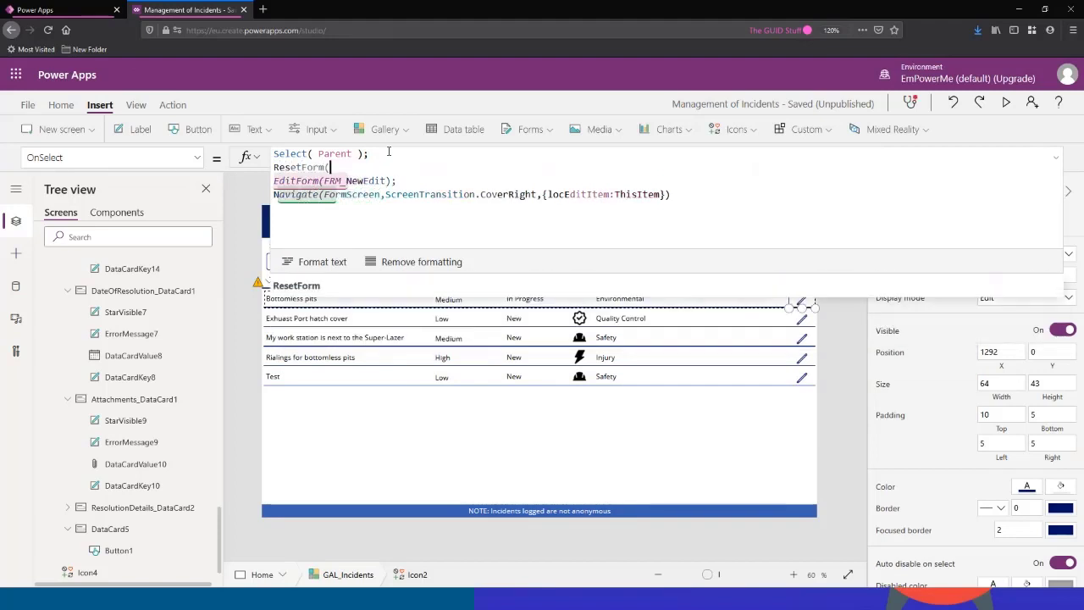
{"action": "type", "text": "FRM_"}
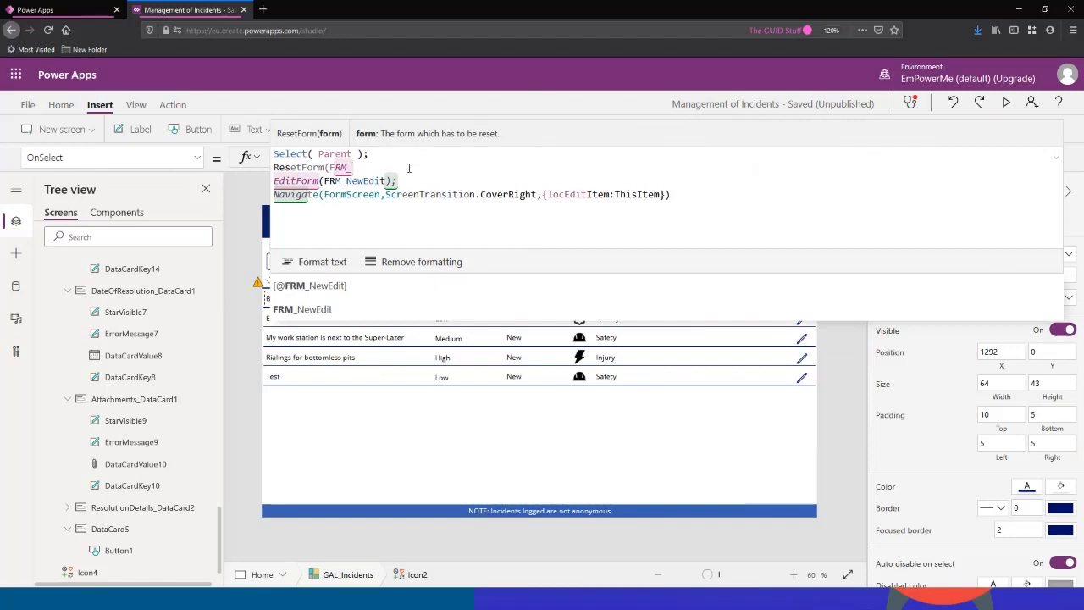
{"action": "left_click", "coordinate": [351, 308]}
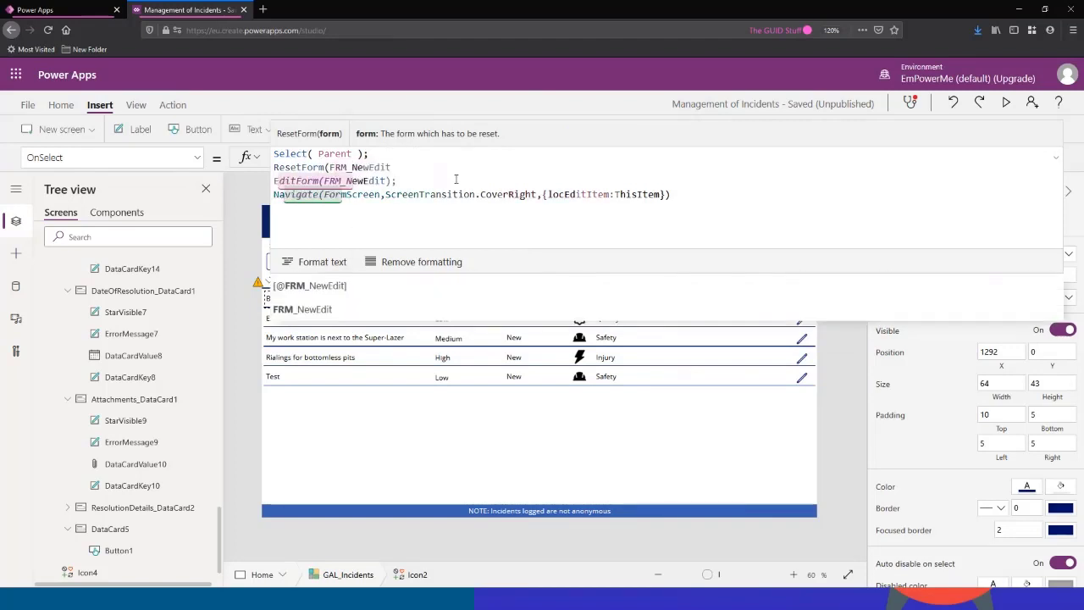
{"action": "type", "text": ");"}
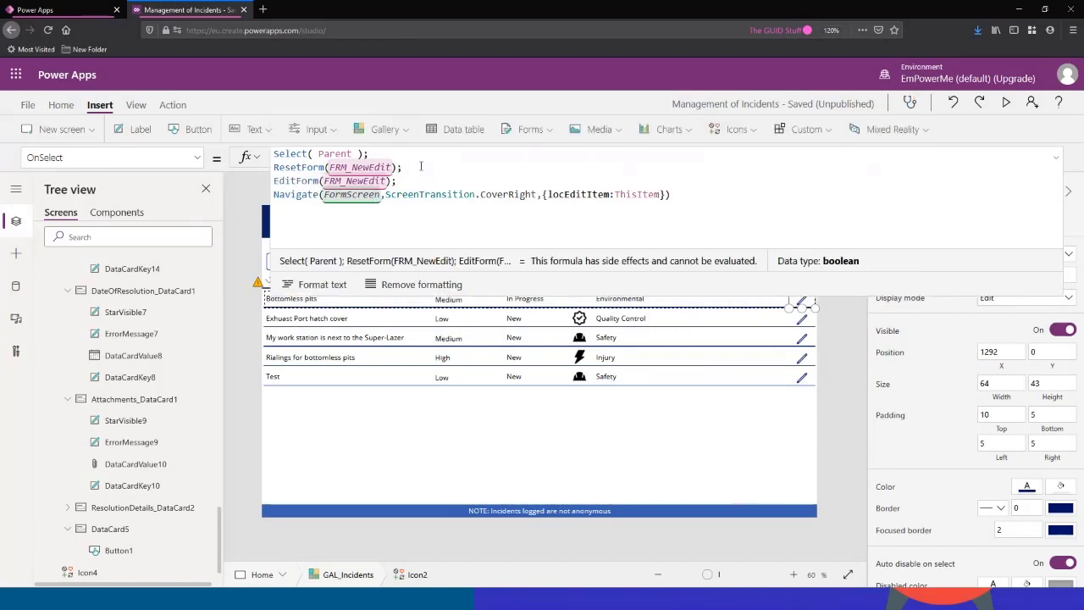
{"action": "left_click", "coordinate": [1007, 192]}
{"action": "left_click", "coordinate": [1058, 160]}
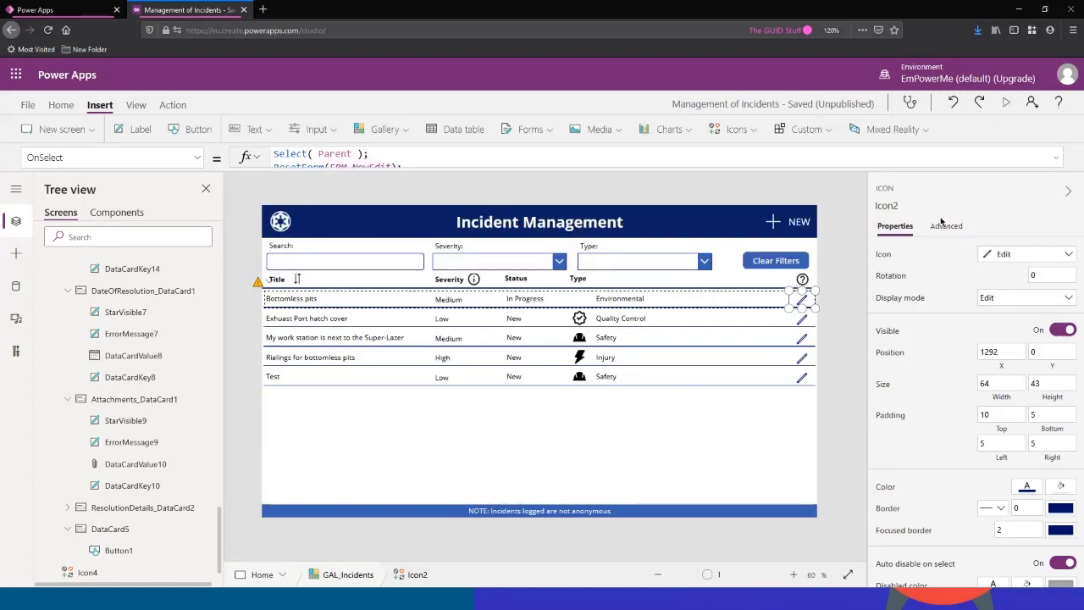
Preview the app, test switching between editing the Bottomless pits incident and starting a new one, and exit the preview.
{"action": "key", "text": "F5"}
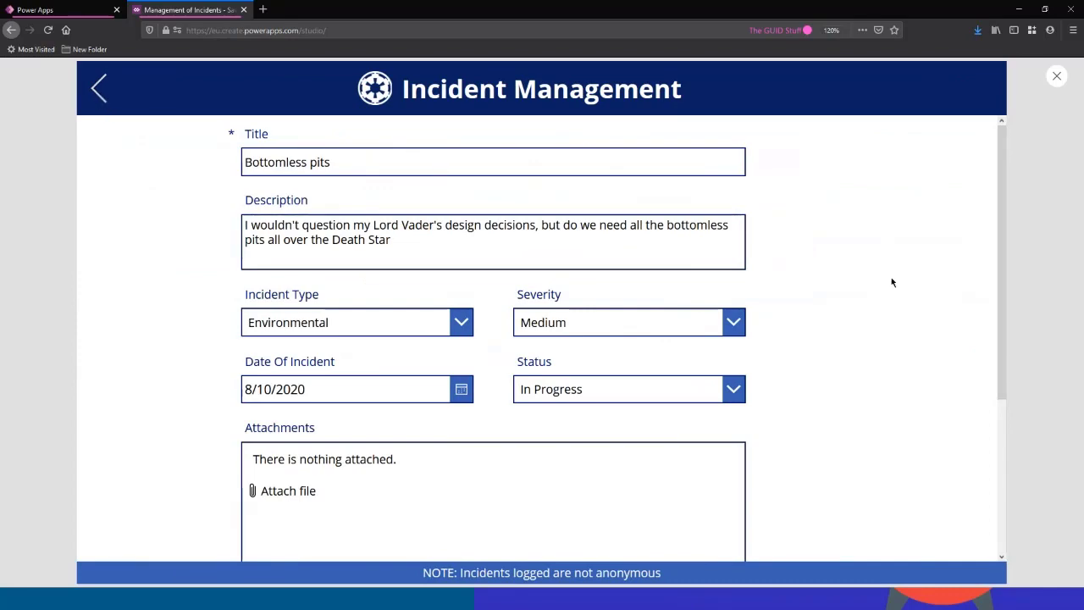
{"action": "left_click", "coordinate": [945, 97]}
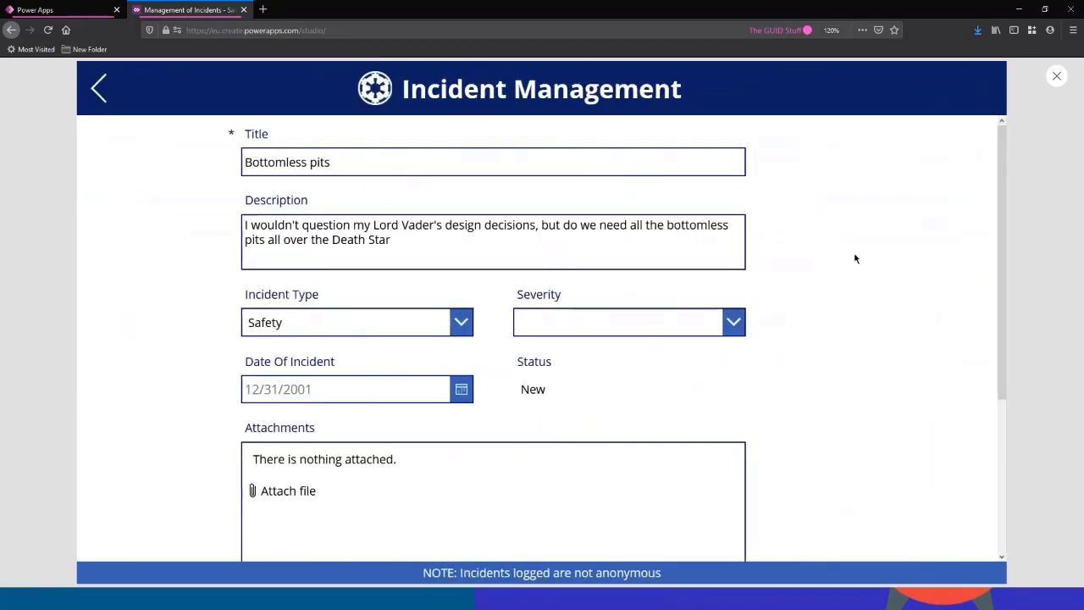
{"action": "left_click", "coordinate": [99, 89]}
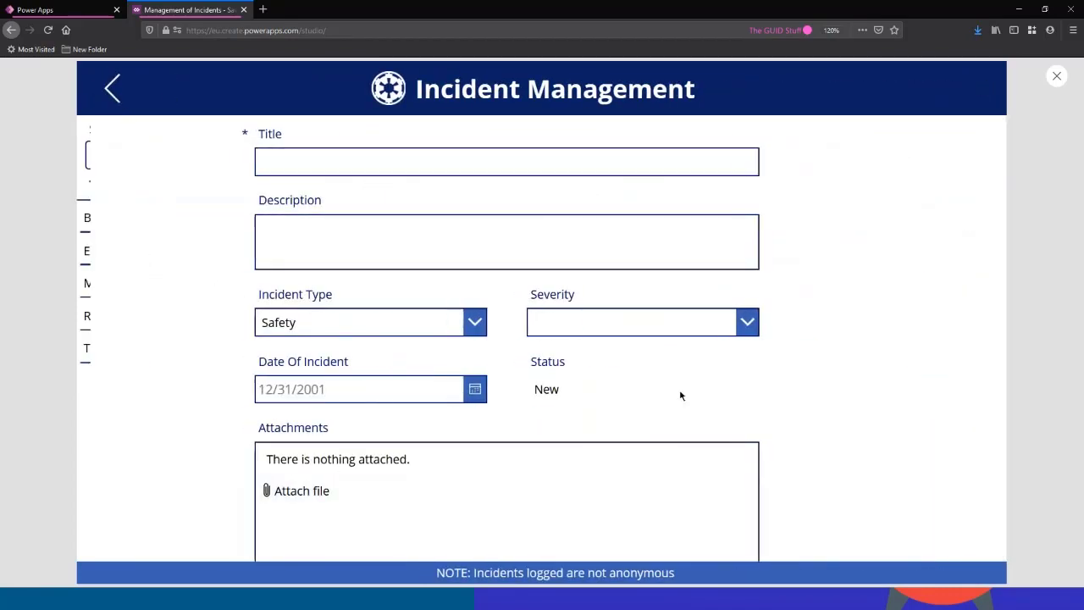
{"action": "left_click", "coordinate": [983, 219]}
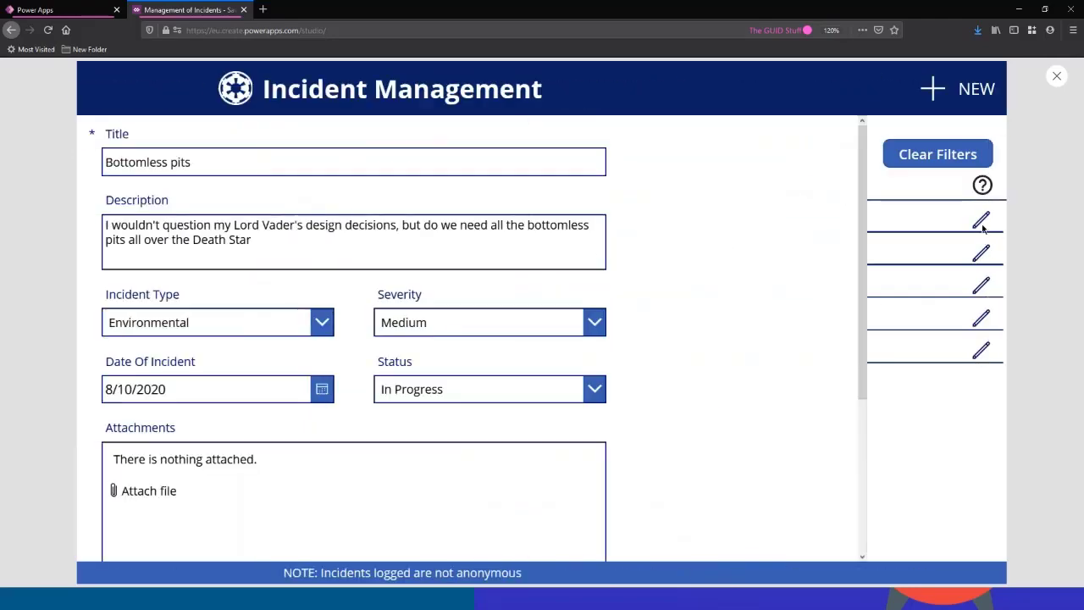
{"action": "left_click", "coordinate": [1057, 76]}
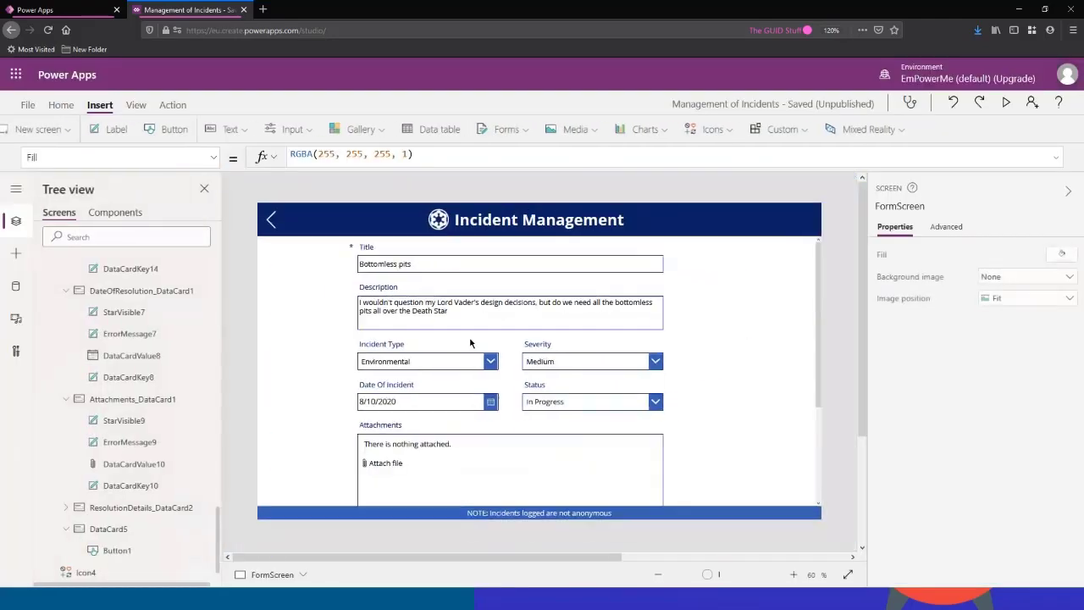
Collapse the field data cards of FRM_NewEdit in the tree, from Attachments up to Title, and save the app.
{"action": "left_click", "coordinate": [66, 399]}
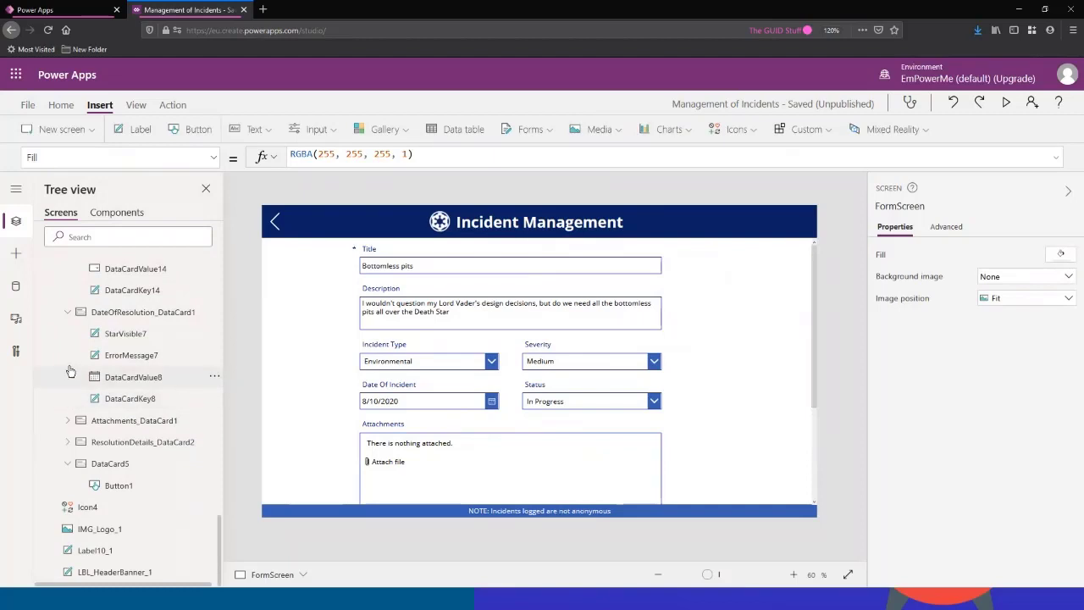
{"action": "left_click", "coordinate": [71, 313]}
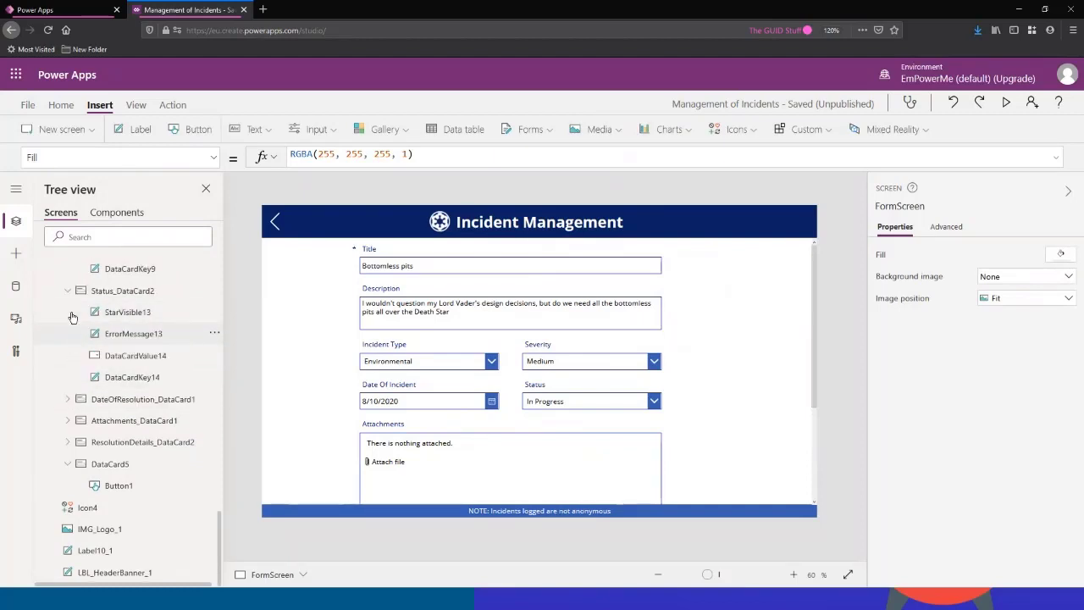
{"action": "scroll", "coordinate": [79, 373], "scroll_direction": "up", "scroll_amount": 1}
{"action": "left_click", "coordinate": [71, 370]}
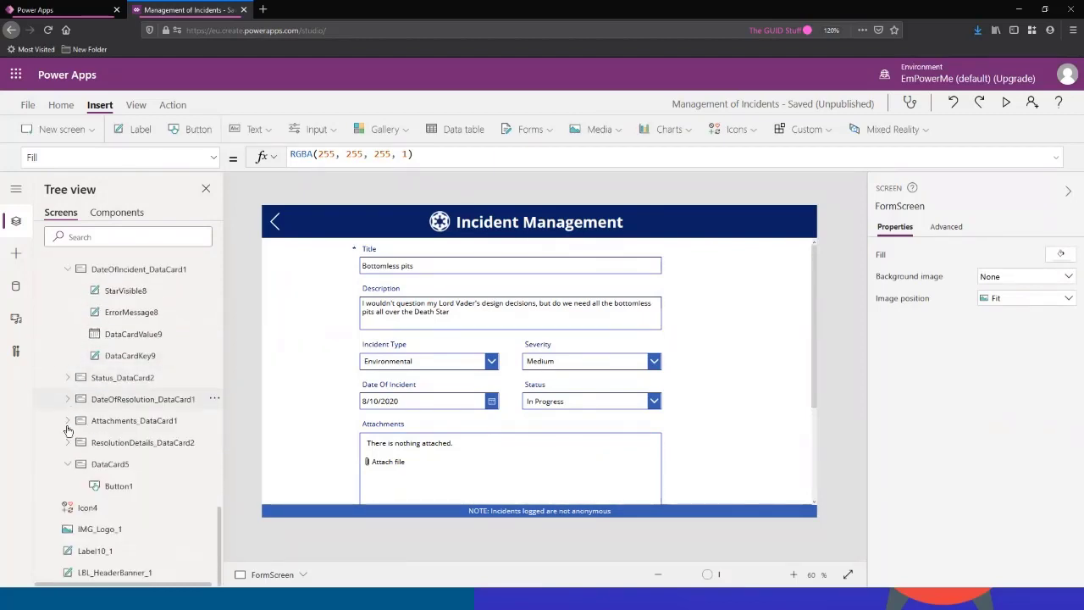
{"action": "left_click", "coordinate": [67, 271]}
{"action": "scroll", "coordinate": [76, 332], "scroll_direction": "up", "scroll_amount": 3}
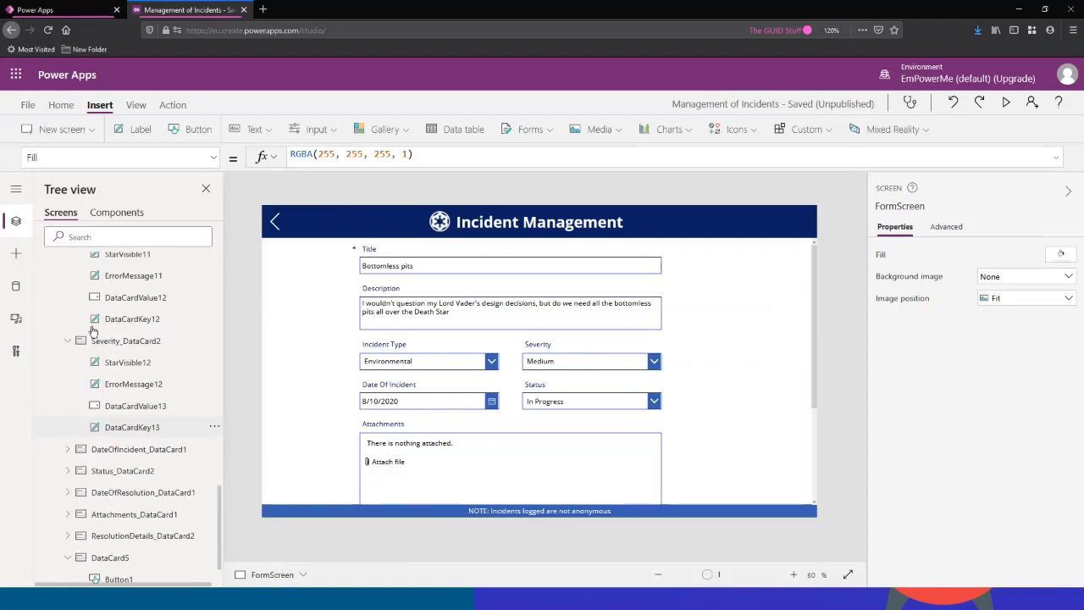
{"action": "left_click", "coordinate": [68, 396]}
{"action": "left_click", "coordinate": [68, 288]}
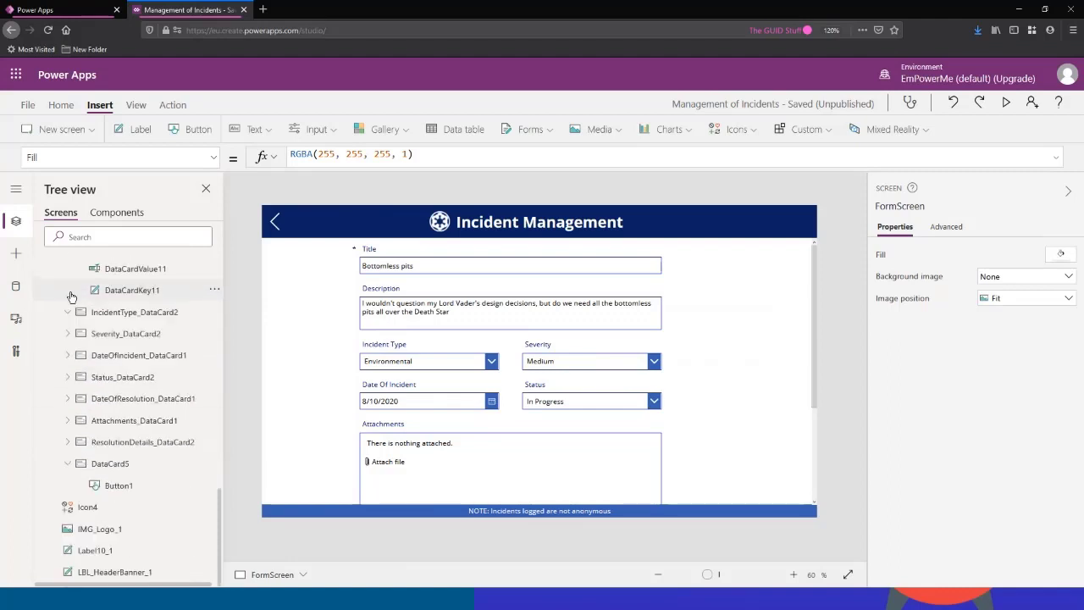
{"action": "scroll", "coordinate": [73, 347], "scroll_direction": "up", "scroll_amount": 2}
{"action": "left_click", "coordinate": [72, 353]}
{"action": "scroll", "coordinate": [72, 347], "scroll_direction": "up", "scroll_amount": 3}
{"action": "left_click", "coordinate": [68, 393]}
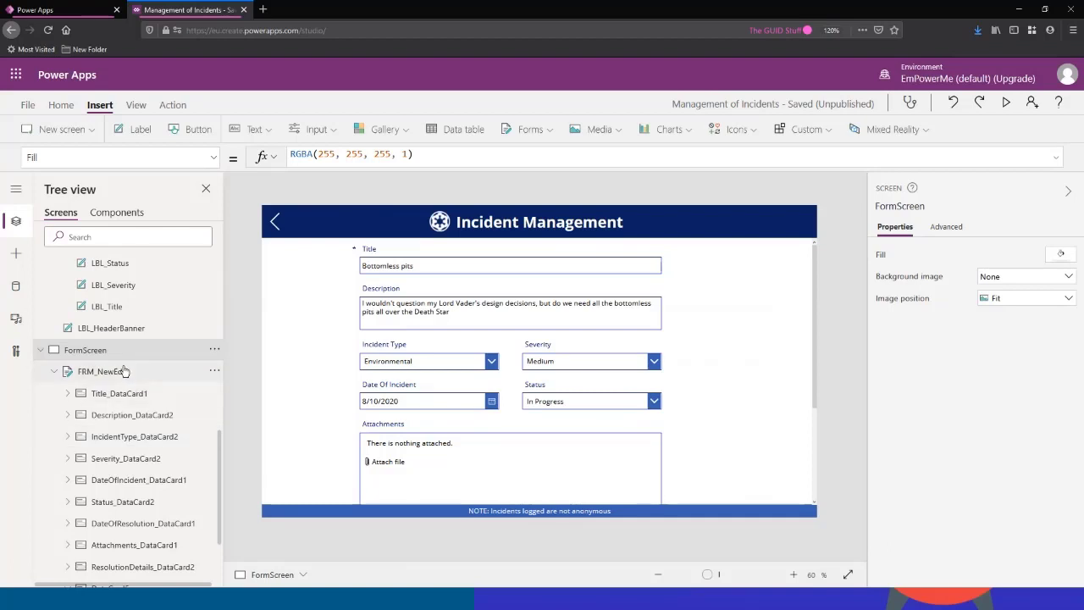
{"action": "scroll", "coordinate": [127, 366], "scroll_direction": "down", "scroll_amount": 3}
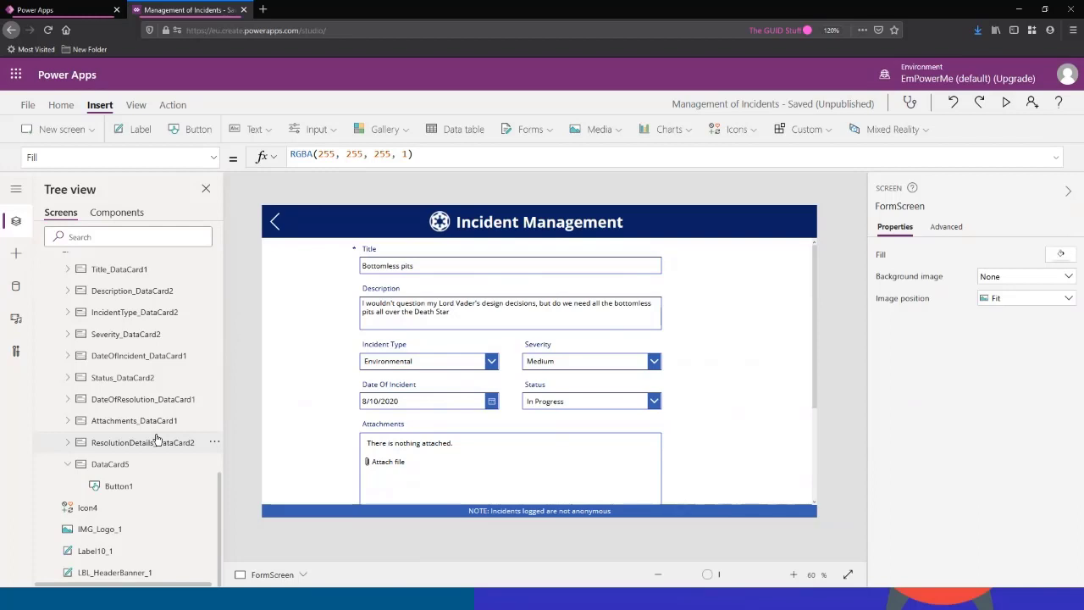
{"action": "key", "text": "ctrl+s"}
Inspect the ResolutionDetails_DataCard2 card, checking its available actions and where it sits in the form.
{"action": "left_click", "coordinate": [214, 449]}
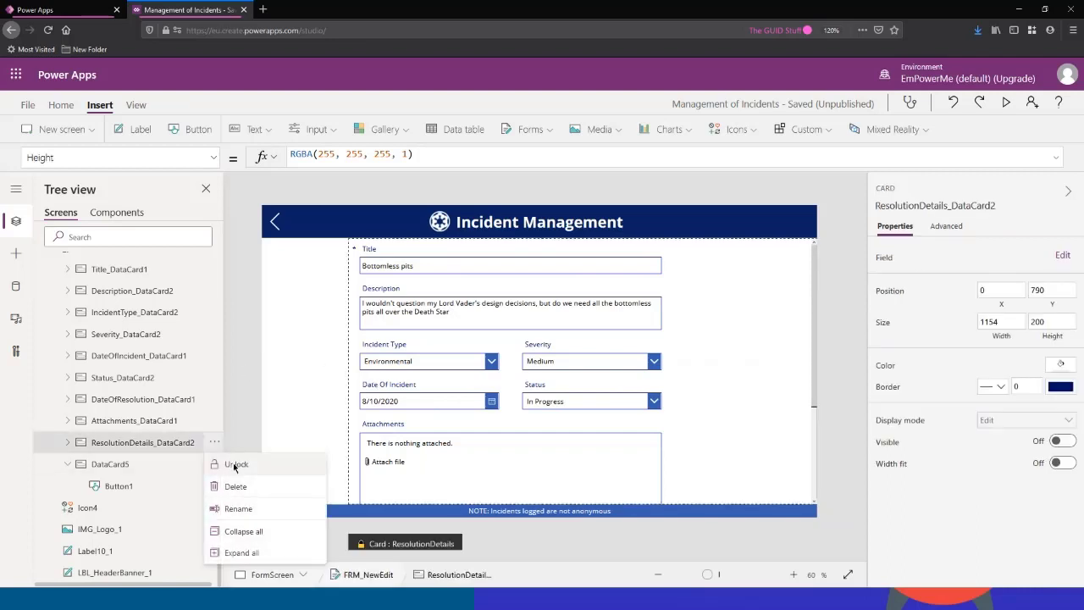
{"action": "left_click", "coordinate": [197, 447]}
{"action": "left_click", "coordinate": [215, 449]}
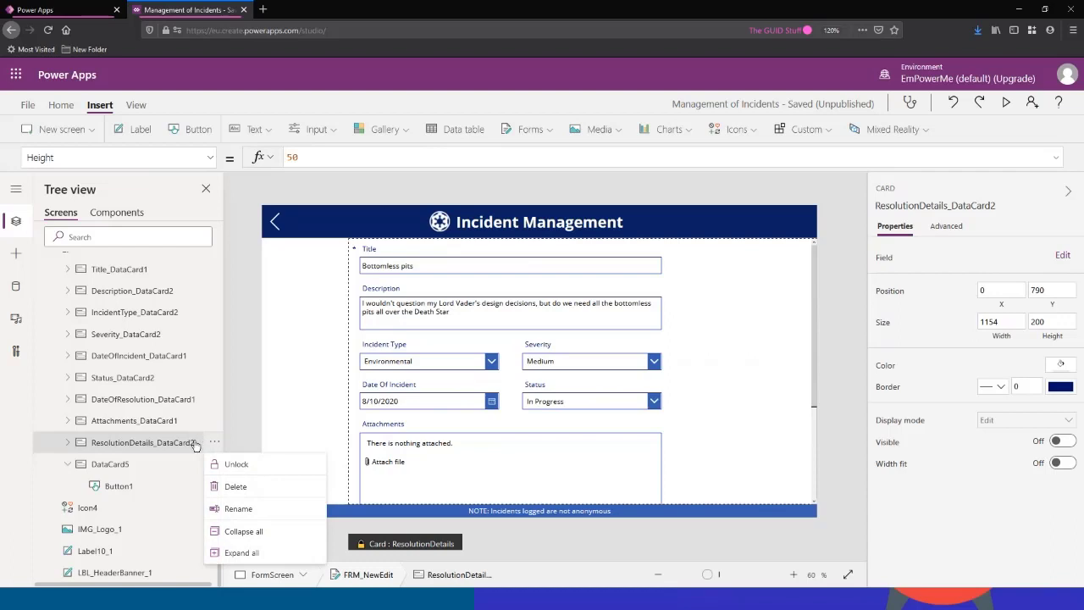
{"action": "left_click", "coordinate": [149, 450]}
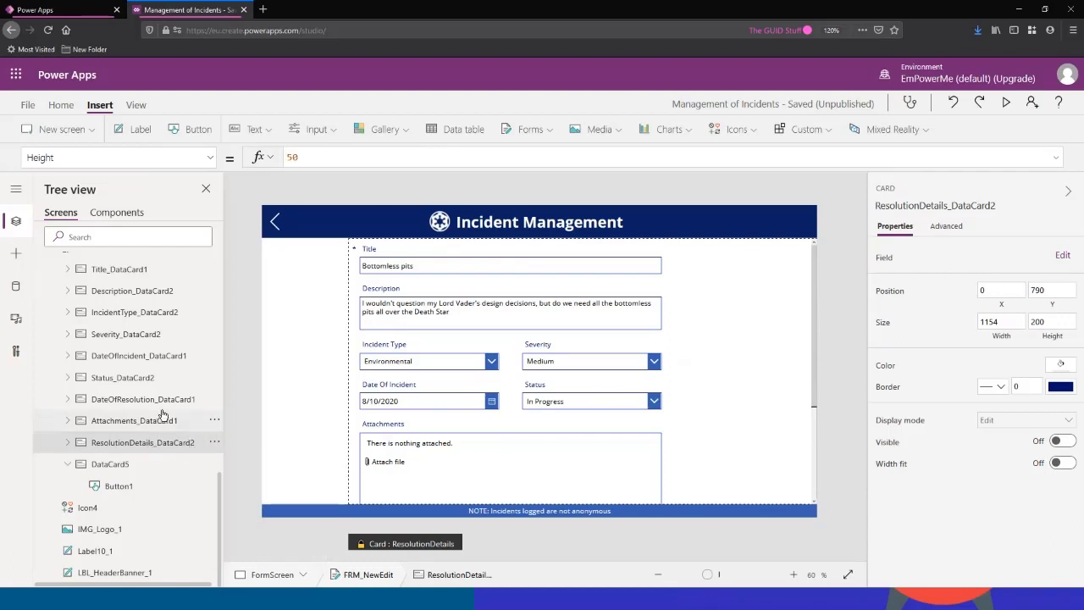
{"action": "scroll", "coordinate": [433, 451], "scroll_direction": "down", "scroll_amount": 3}
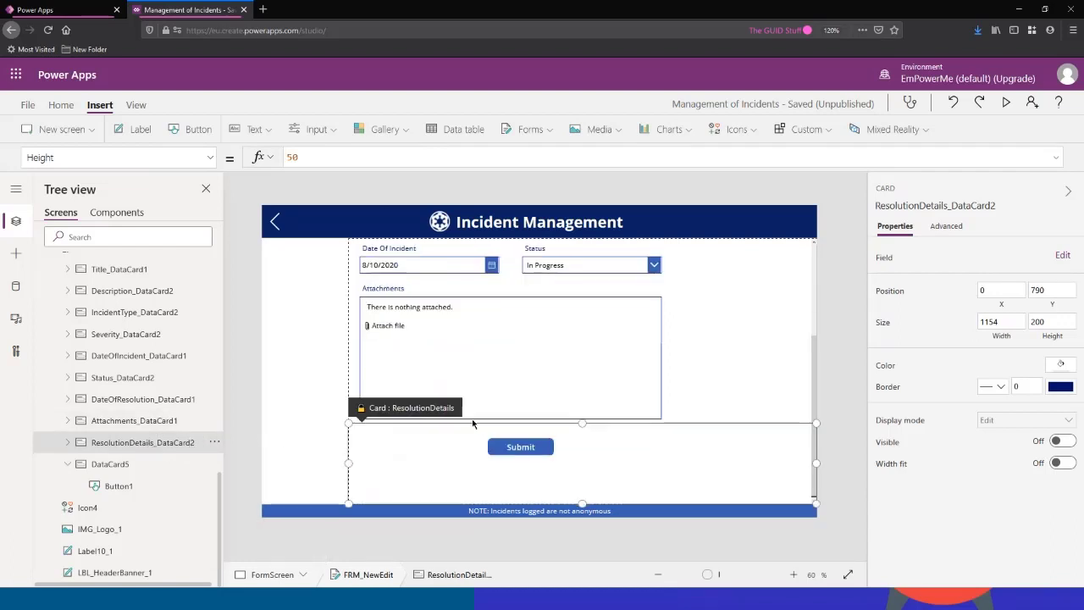
{"action": "left_click", "coordinate": [129, 449]}
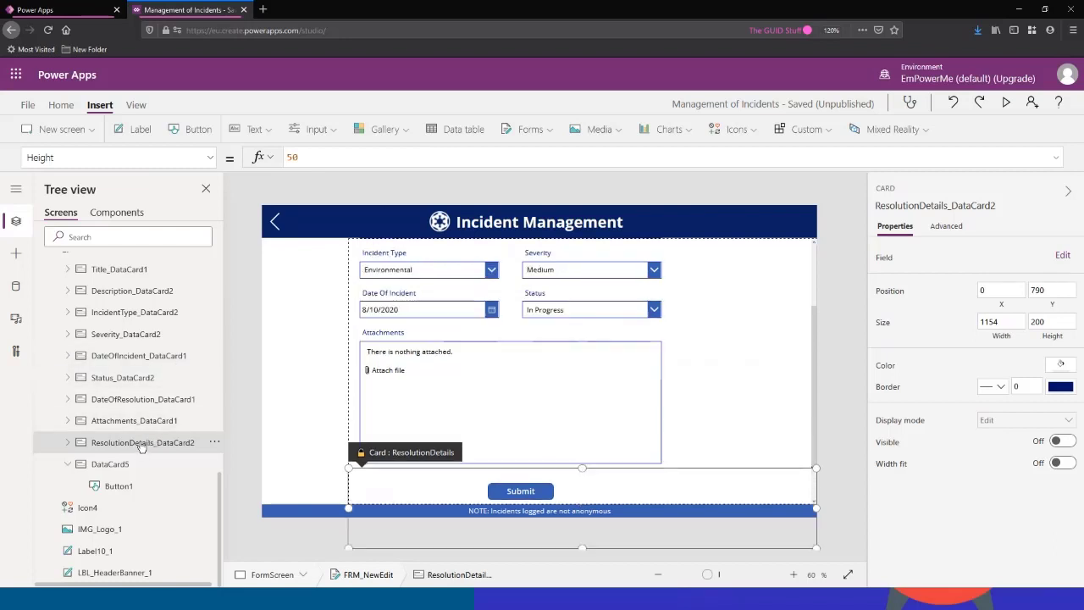
Replace the Visible formula of DateOfResolution_DataCard1 with a reference to the form, starting it as FRM_NewEdit.
{"action": "left_click", "coordinate": [149, 401]}
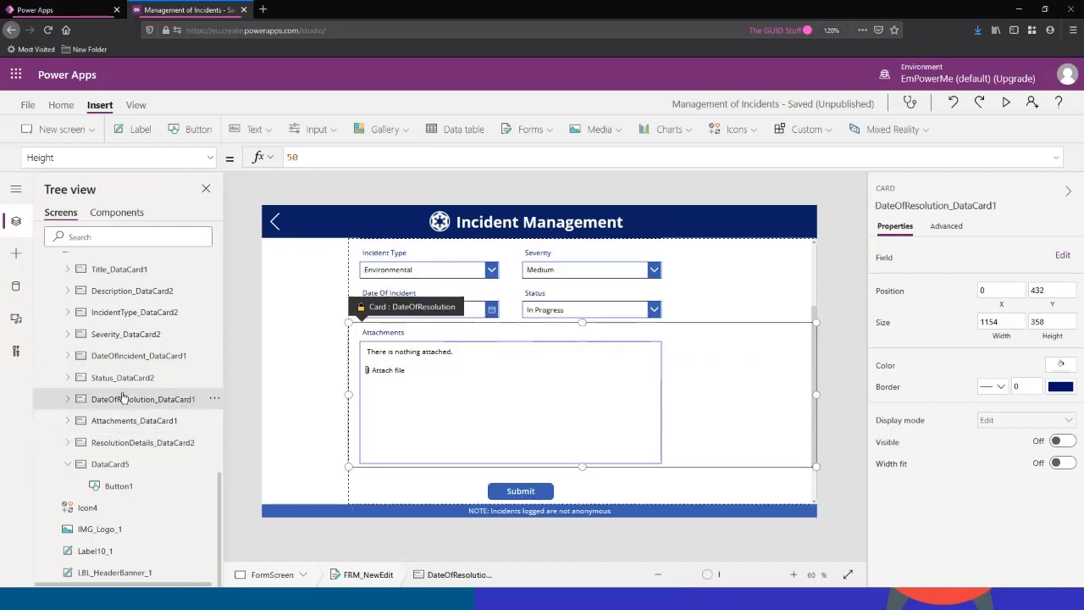
{"action": "left_click", "coordinate": [58, 157]}
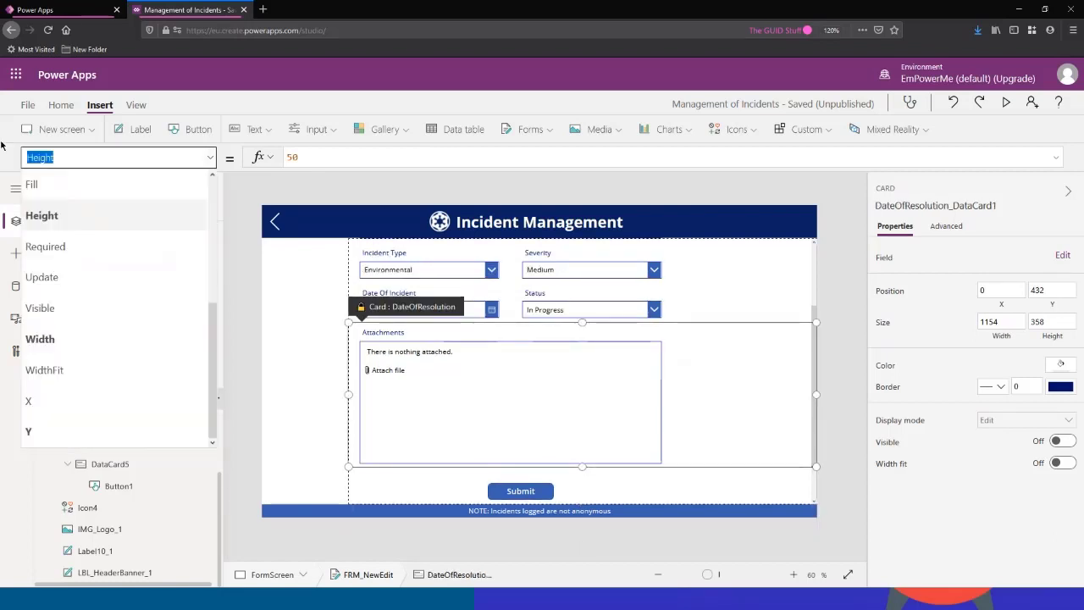
{"action": "type", "text": "V"}
{"action": "key", "text": "BackSpace"}
{"action": "type", "text": "isible"}
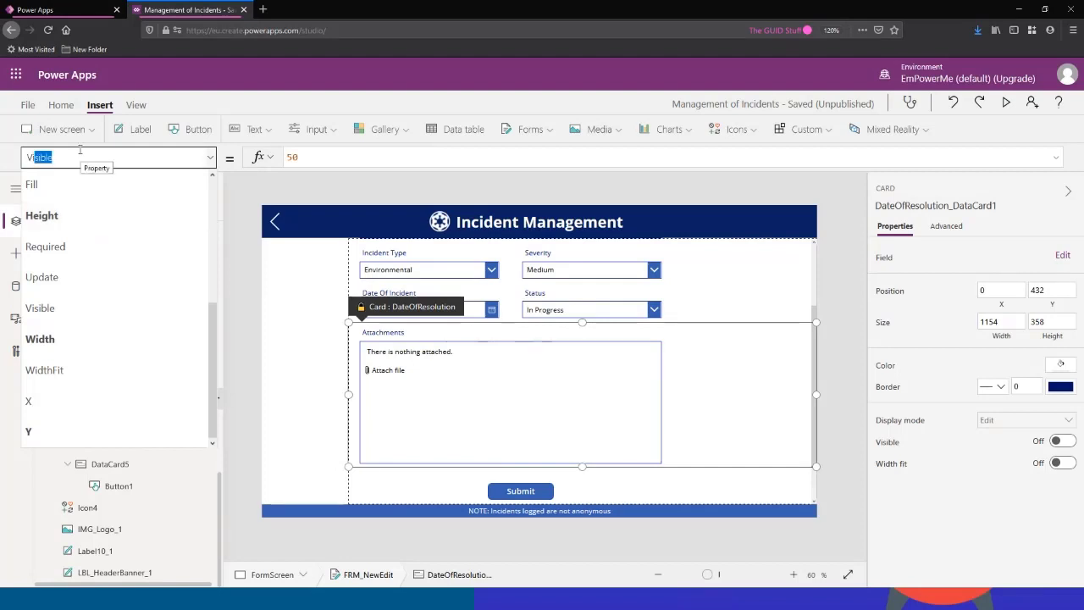
{"action": "key", "text": "Return"}
{"action": "type", "text": "false"}
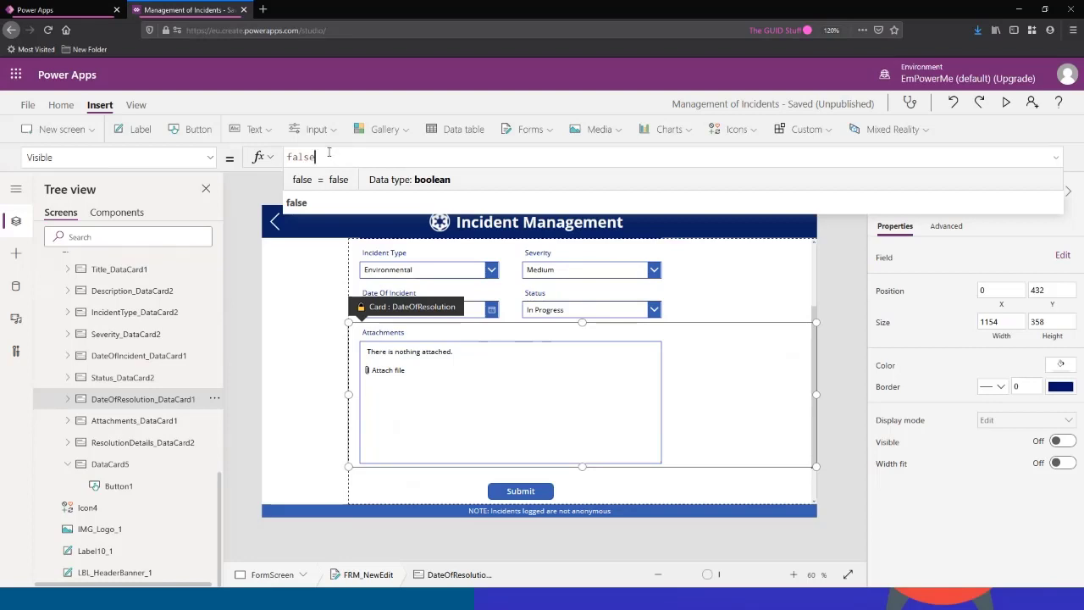
{"action": "left_click_drag", "start_coordinate": [320, 156], "coordinate": [257, 150]}
{"action": "scroll", "coordinate": [148, 356], "scroll_direction": "up", "scroll_amount": 5}
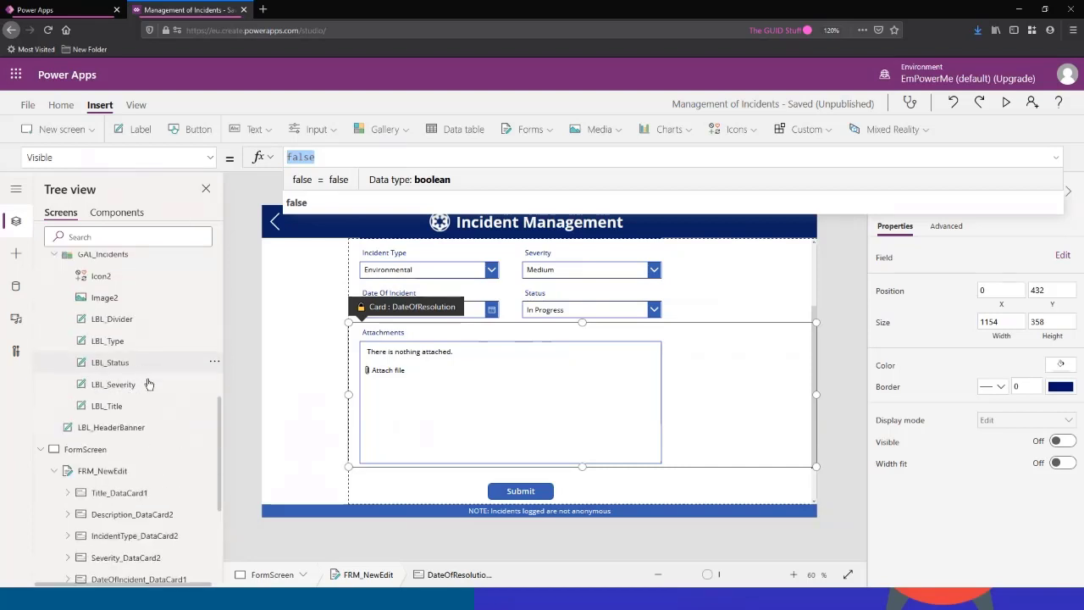
{"action": "scroll", "coordinate": [148, 382], "scroll_direction": "down", "scroll_amount": 2}
{"action": "type", "text": "FRM."}
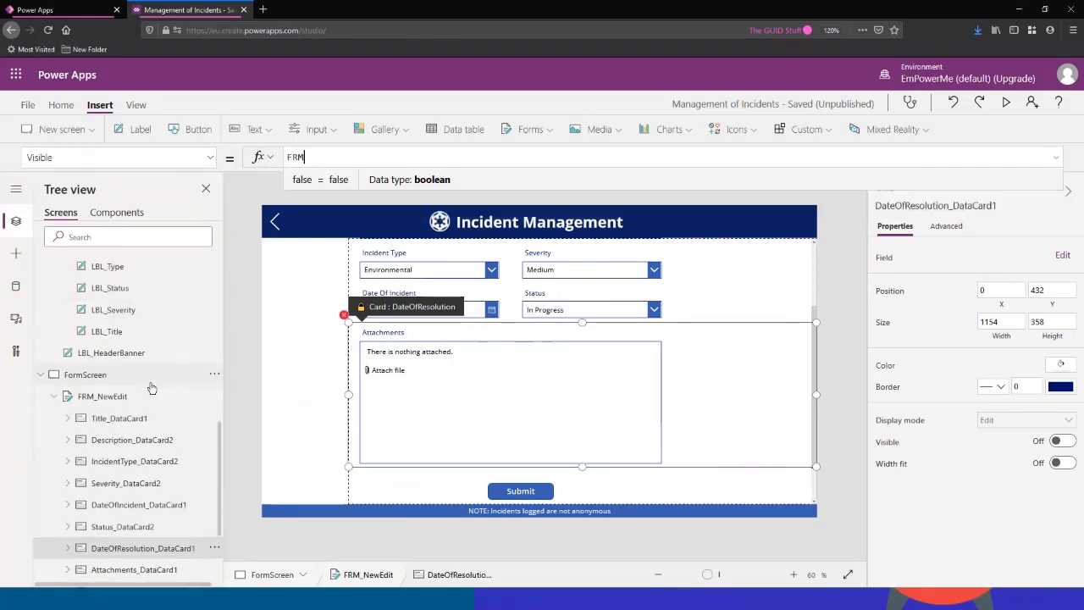
{"action": "key", "text": "BackSpace"}
{"action": "type", "text": "_"}
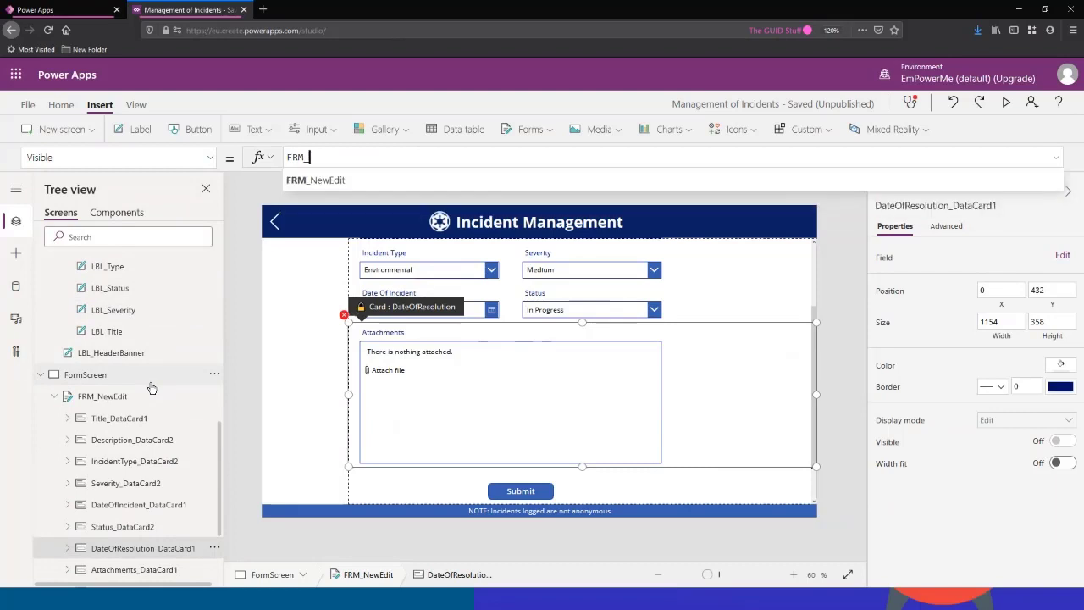
{"action": "key", "text": "Tab"}
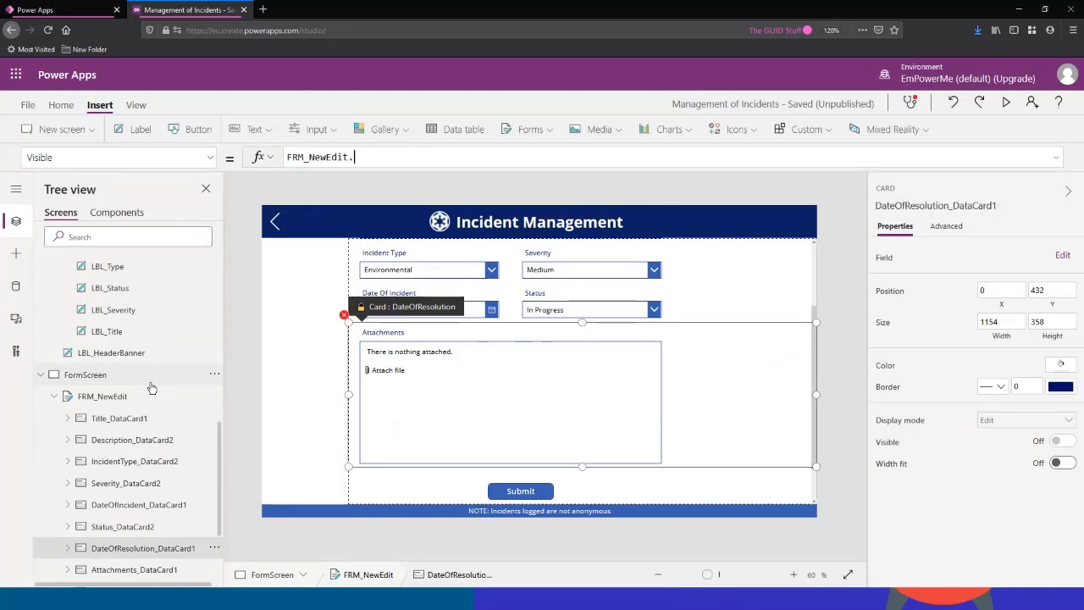
{"action": "type", "text": ".F"}
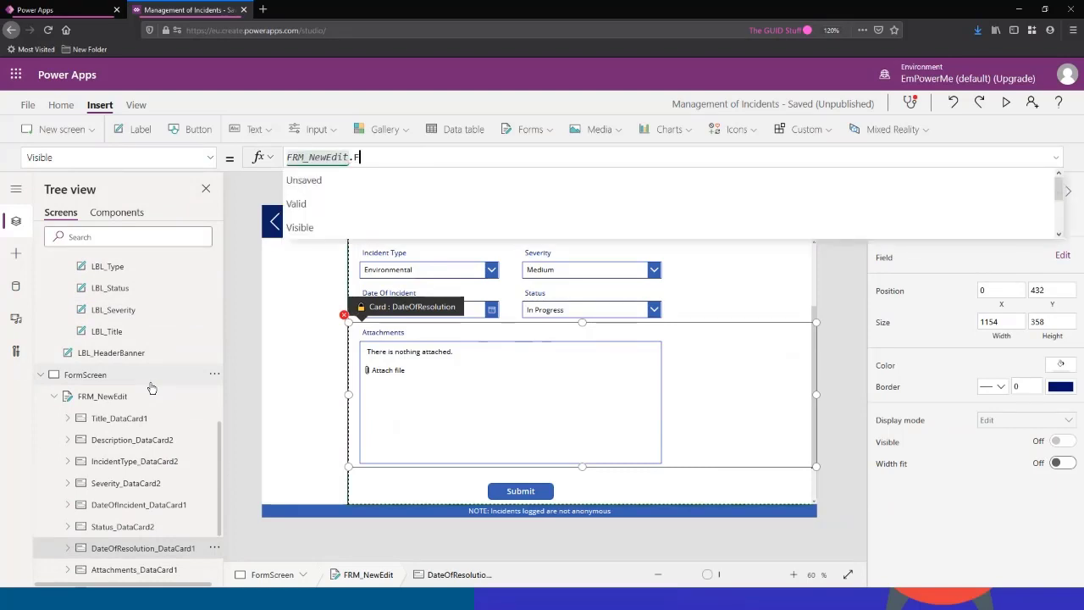
{"action": "key", "text": "BackSpace"}
{"action": "type", "text": "M"}
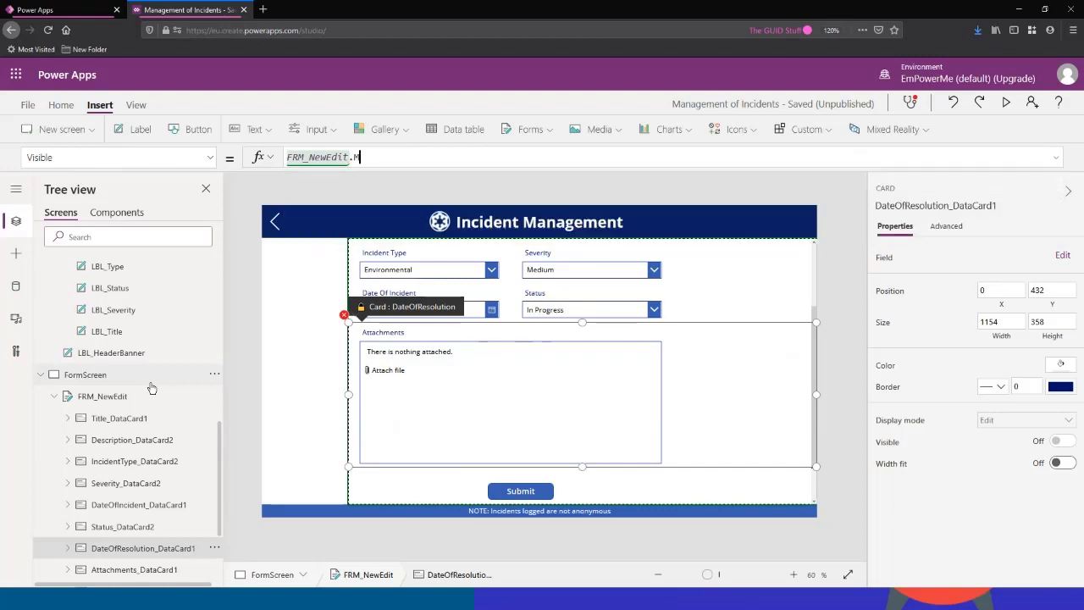
{"action": "key", "text": "Tab"}
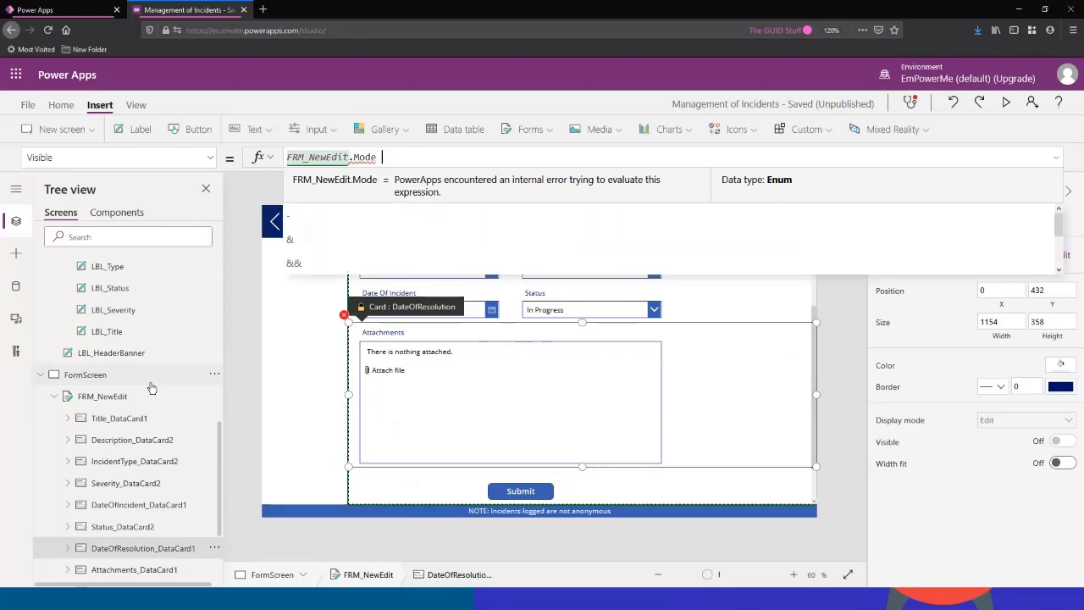
{"action": "key", "text": "BackSpace"}
{"action": "key", "text": "BackSpace"}
{"action": "key", "text": "BackSpace"}
{"action": "key", "text": "BackSpace"}
{"action": "key", "text": "BackSpace"}
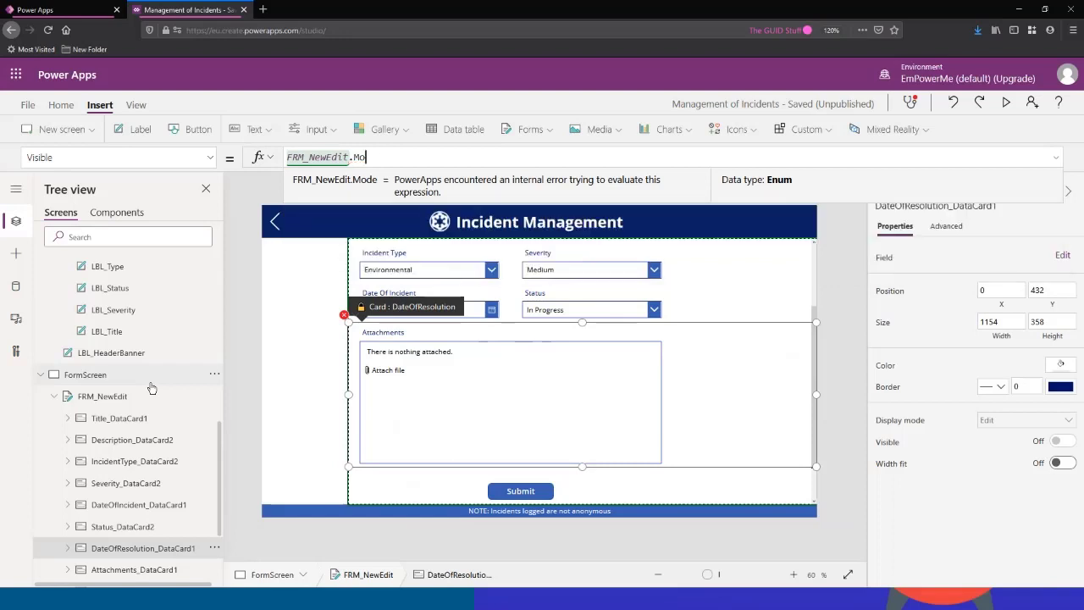
{"action": "type", "text": "D"}
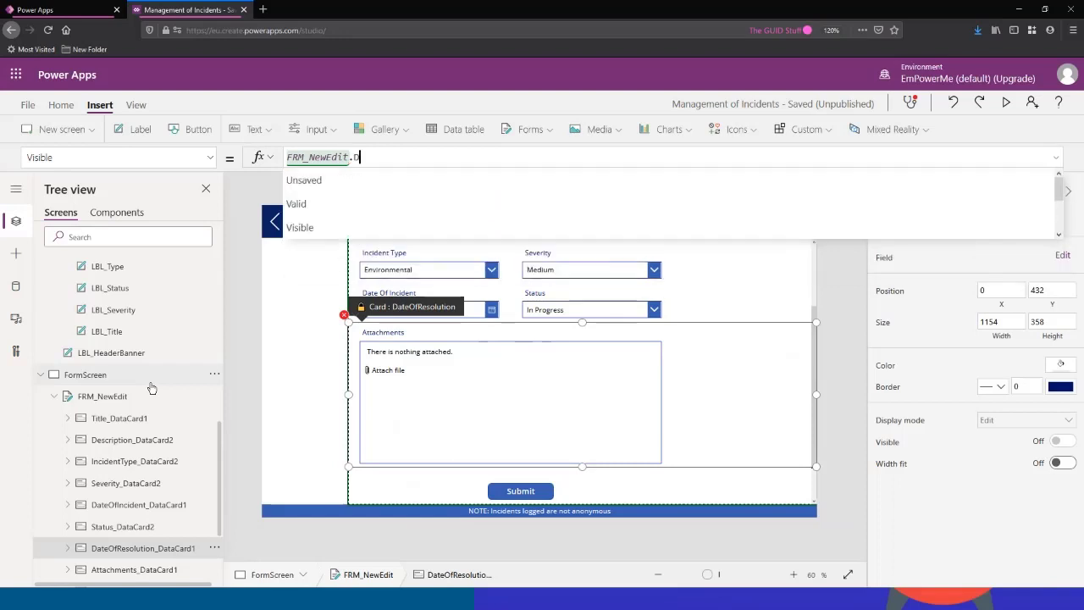
{"action": "type", "text": "e"}
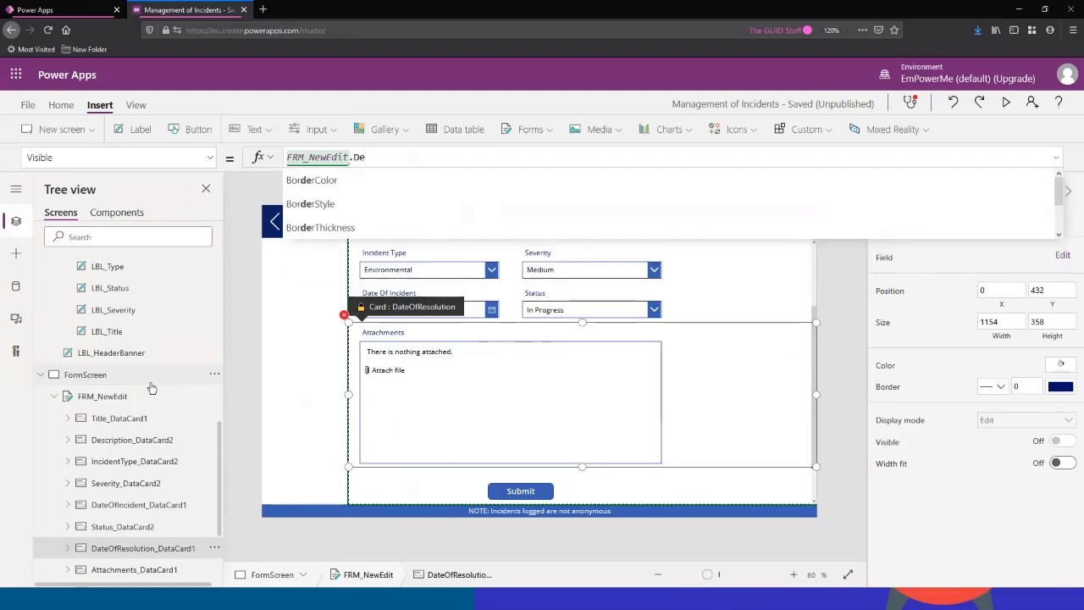
{"action": "type", "text": "fau"}
{"action": "key", "text": "BackSpace"}
{"action": "key", "text": "BackSpace"}
{"action": "key", "text": "BackSpace"}
{"action": "key", "text": "BackSpace"}
{"action": "key", "text": "BackSpace"}
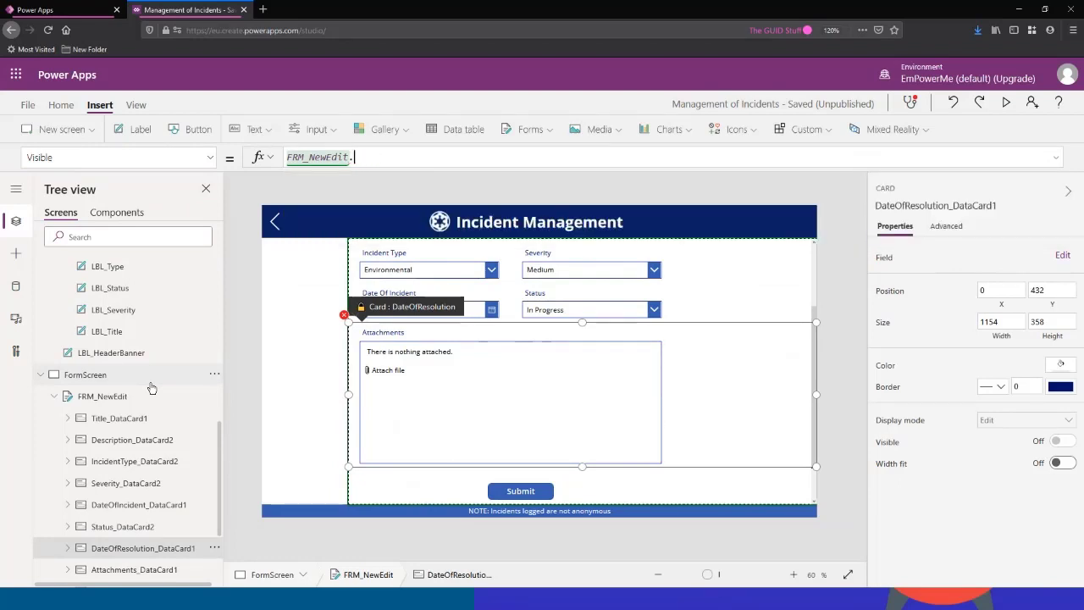
Look through FRM_NewEdit's property list and check how the Status card's DisplayMode formula refers to the form mode.
{"action": "left_click", "coordinate": [118, 395]}
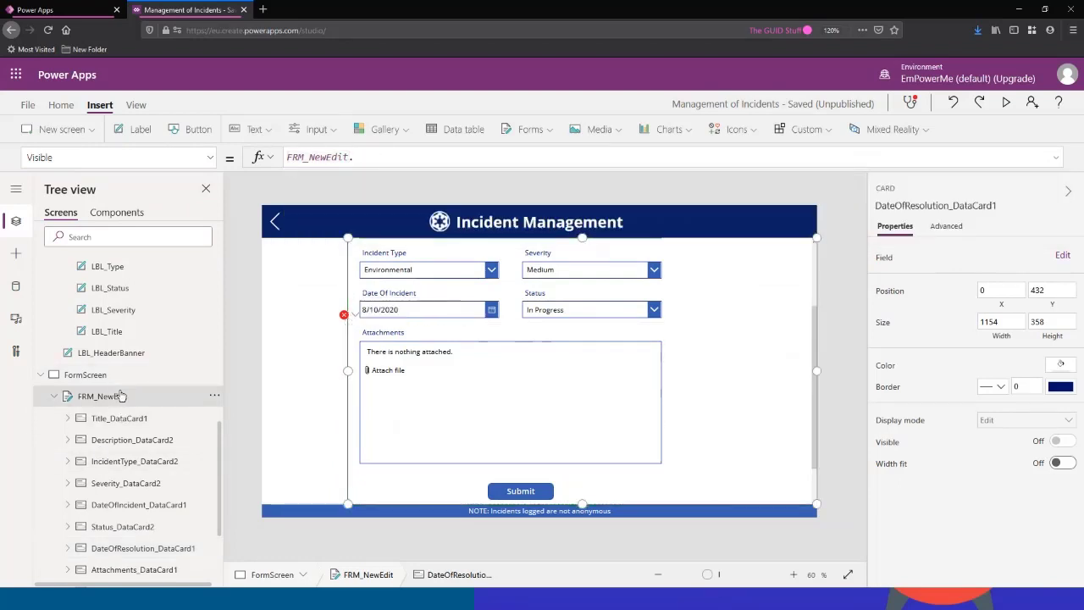
{"action": "left_click", "coordinate": [211, 161]}
{"action": "scroll", "coordinate": [157, 236], "scroll_direction": "up", "scroll_amount": 4}
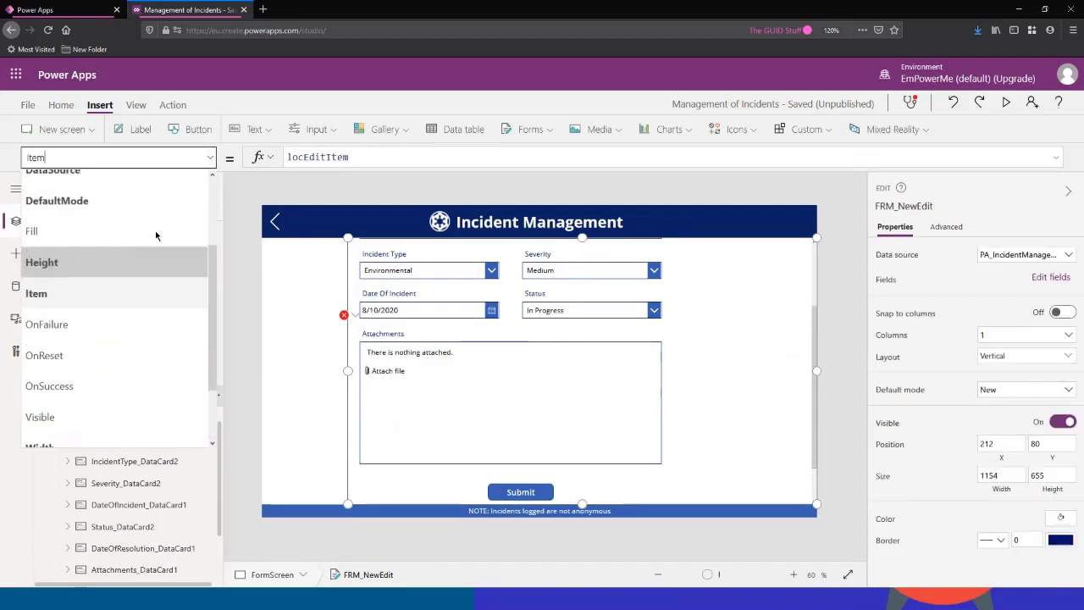
{"action": "scroll", "coordinate": [152, 239], "scroll_direction": "down", "scroll_amount": 2}
{"action": "scroll", "coordinate": [149, 243], "scroll_direction": "up", "scroll_amount": 2}
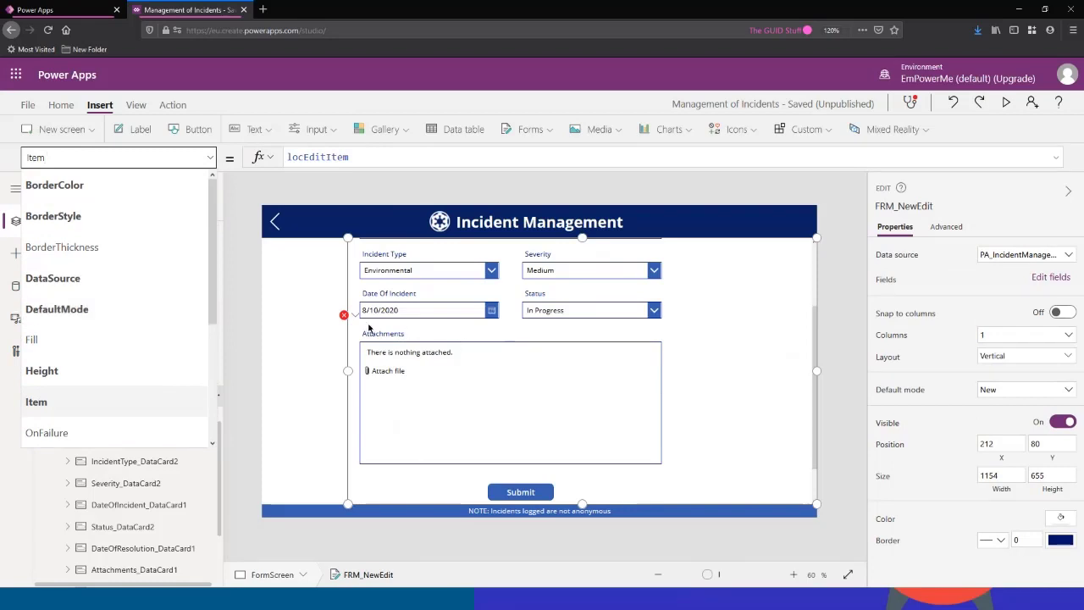
{"action": "left_click", "coordinate": [531, 311]}
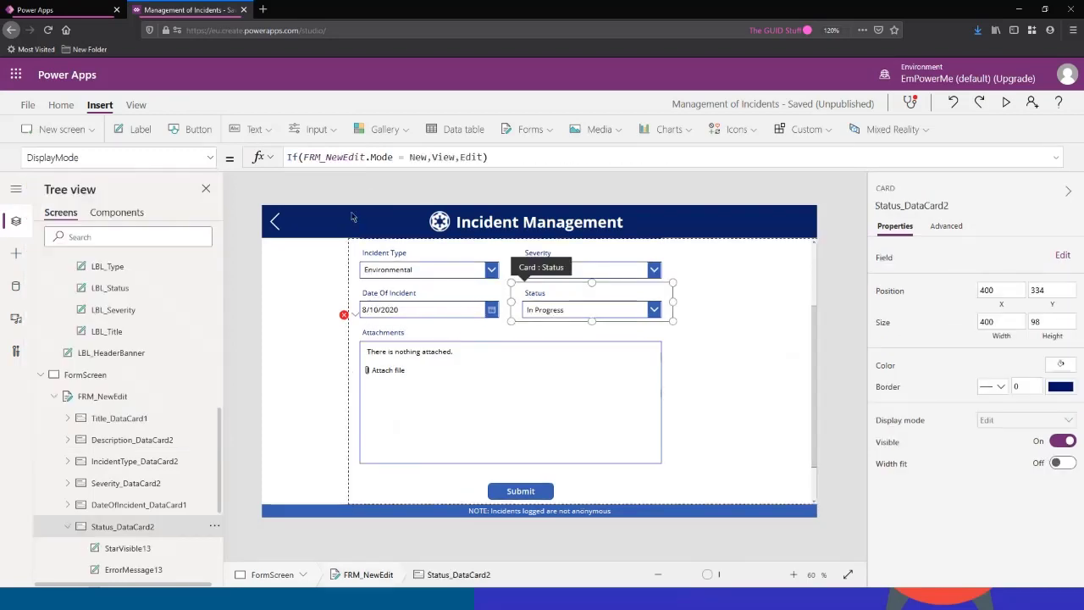
Complete the Visible formula of the DateOfResolution card as FRM_NewEdit.Mode = FormMode.Edit.
{"action": "left_click", "coordinate": [355, 316]}
{"action": "left_click", "coordinate": [368, 333]}
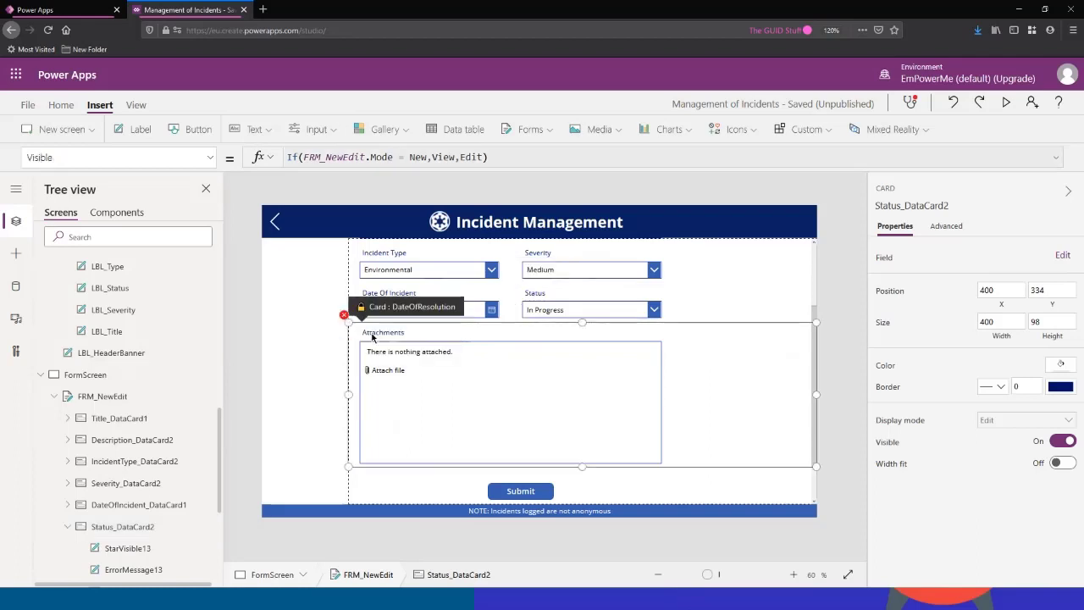
{"action": "left_click", "coordinate": [319, 161]}
{"action": "key", "text": "ctrl+a"}
{"action": "type", "text": "true"}
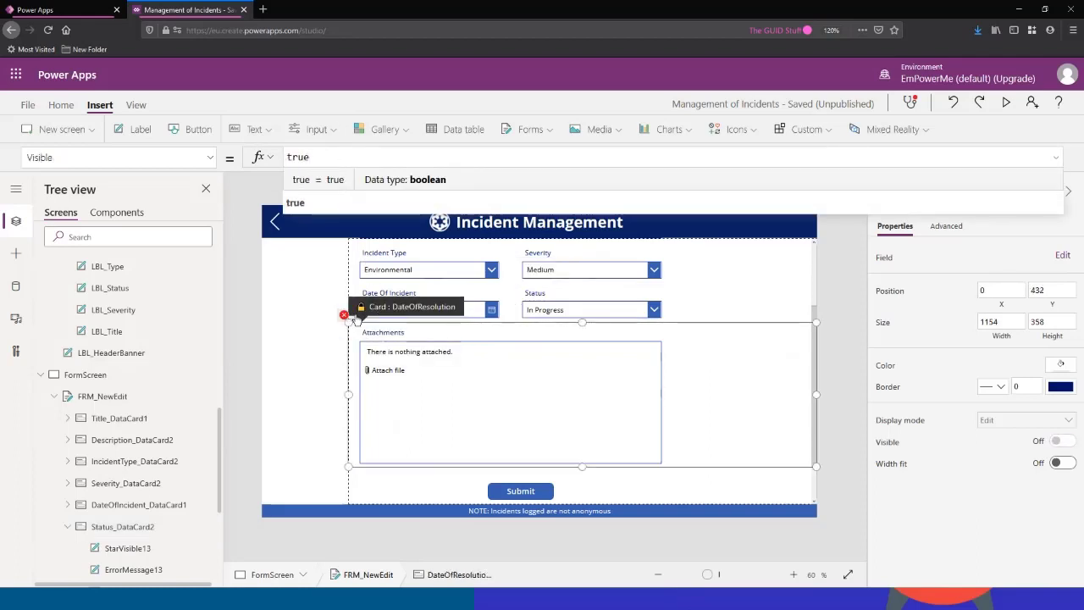
{"action": "left_click", "coordinate": [345, 317]}
{"action": "left_click", "coordinate": [364, 334]}
{"action": "left_click", "coordinate": [361, 158]}
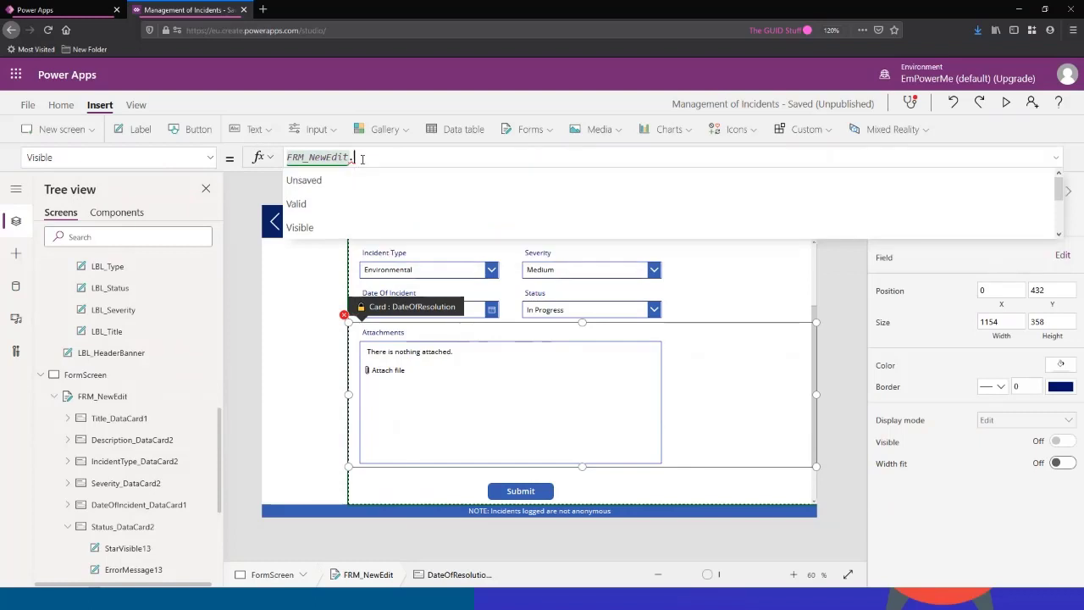
{"action": "type", "text": "Mode ="}
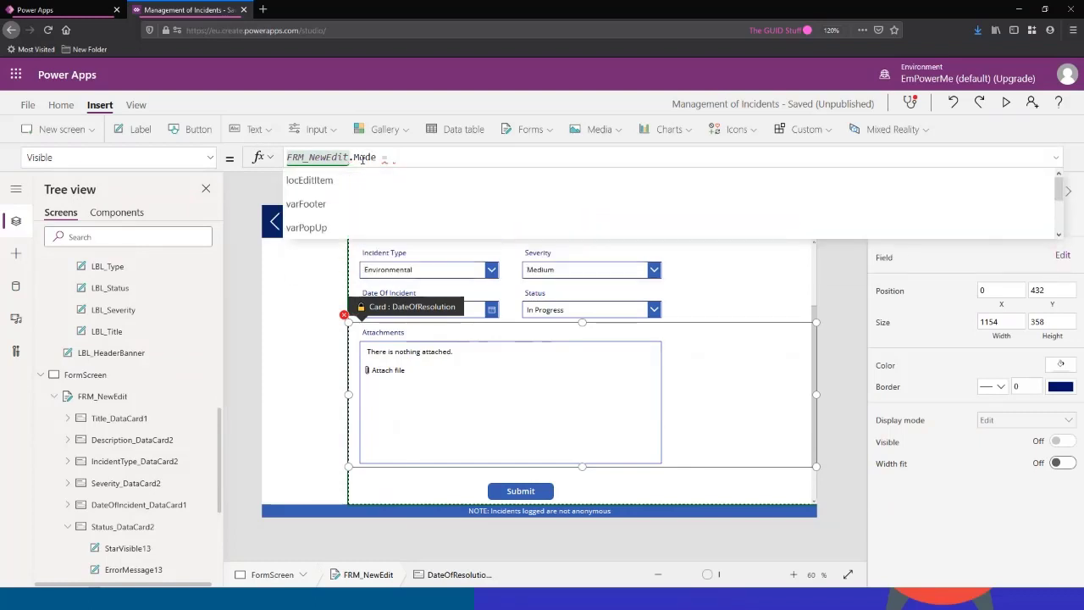
{"action": "type", "text": " For"}
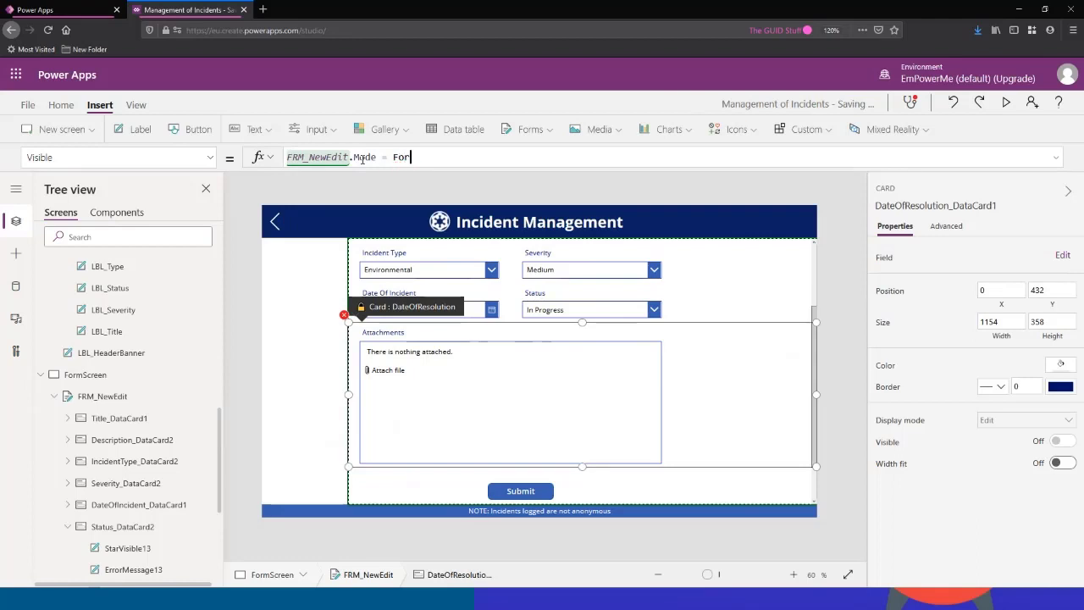
{"action": "type", "text": "mMode."}
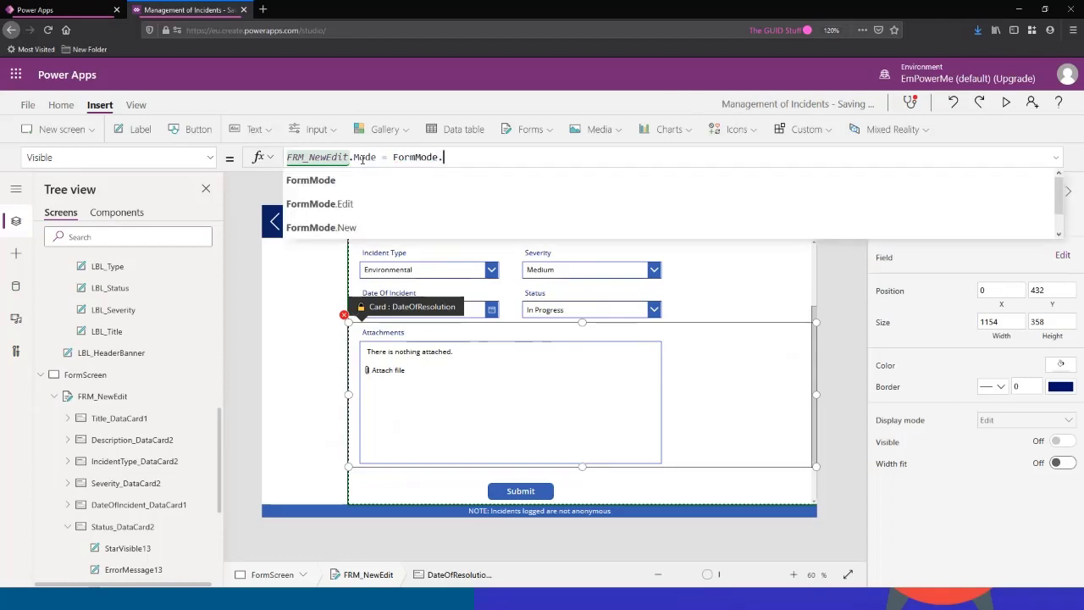
{"action": "type", "text": "Edit"}
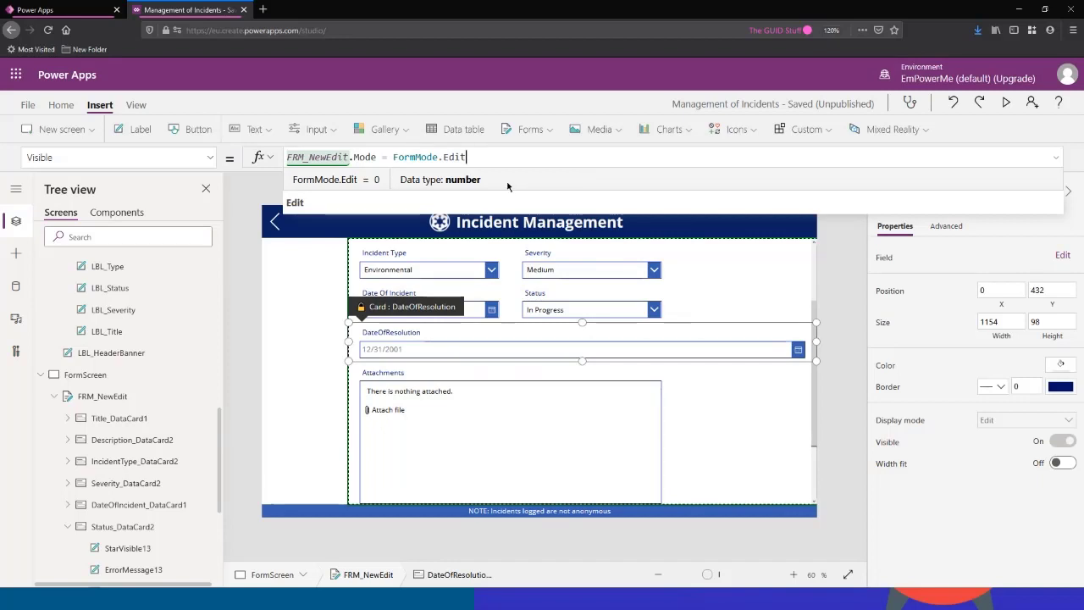
Set the Visible property of ResolutionDetails_DataCard2 to FRM_NewEdit.Mode = FormMode.Edit.
{"action": "scroll", "coordinate": [144, 429], "scroll_direction": "down", "scroll_amount": 1}
{"action": "scroll", "coordinate": [144, 430], "scroll_direction": "down", "scroll_amount": 5}
{"action": "left_click", "coordinate": [145, 442]}
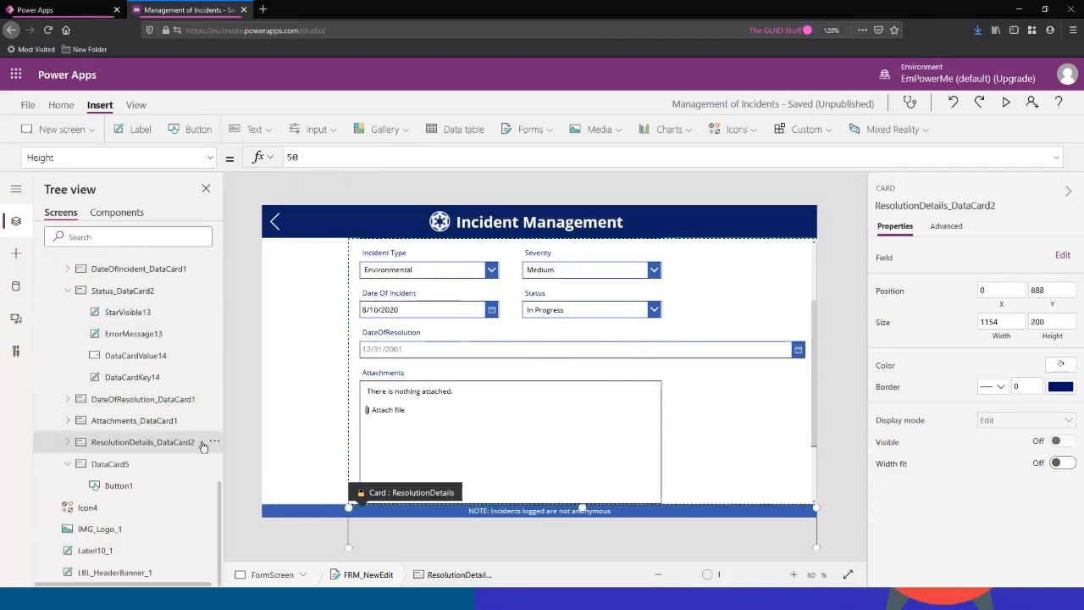
{"action": "left_click", "coordinate": [210, 158]}
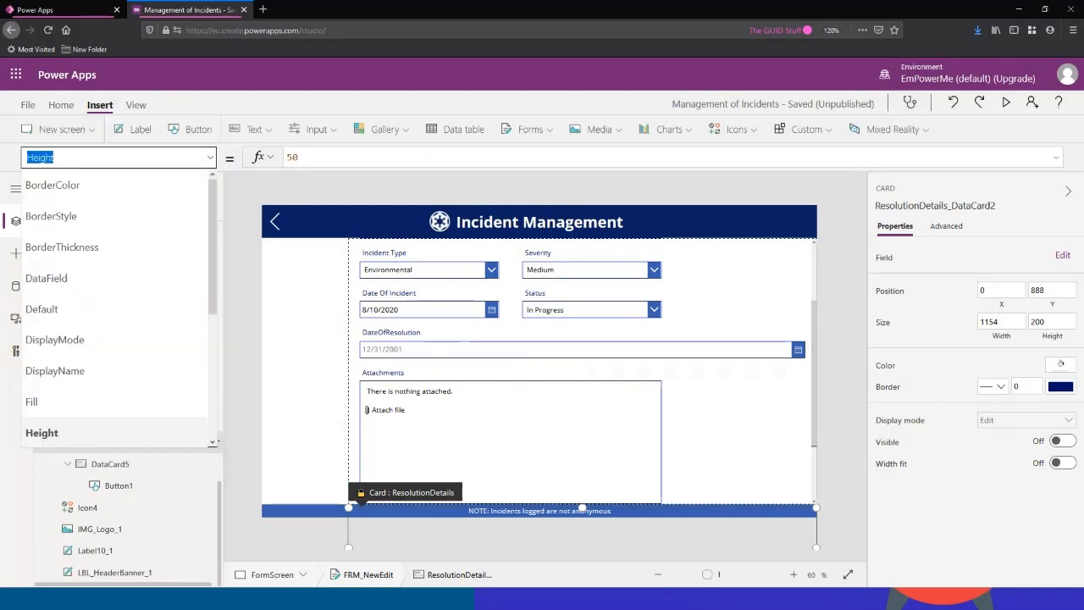
{"action": "type", "text": "Visible"}
{"action": "key", "text": "Return"}
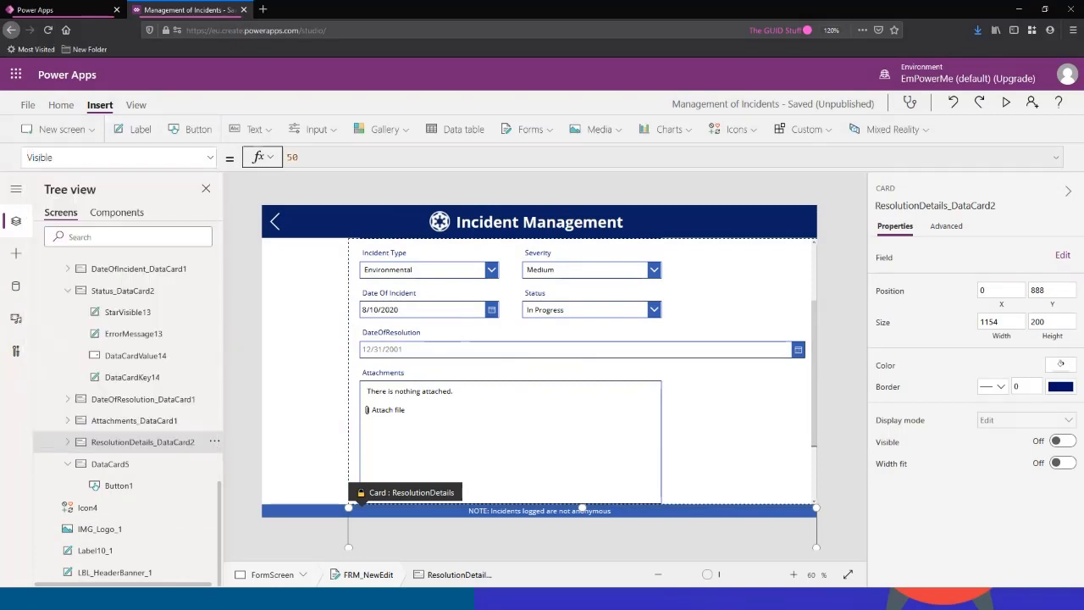
{"action": "type", "text": "FRM"}
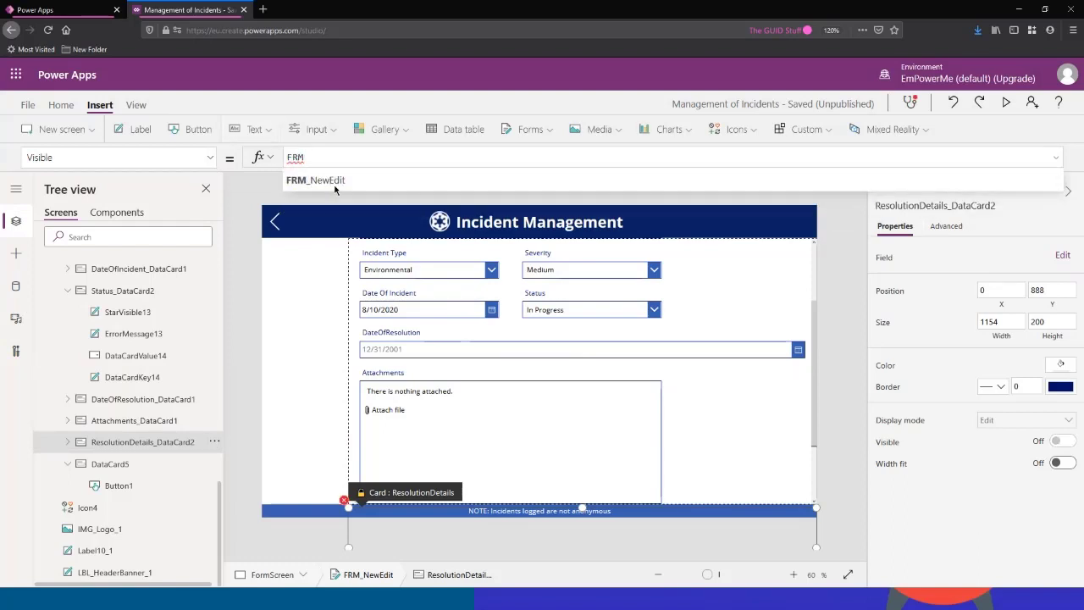
{"action": "left_click", "coordinate": [430, 175]}
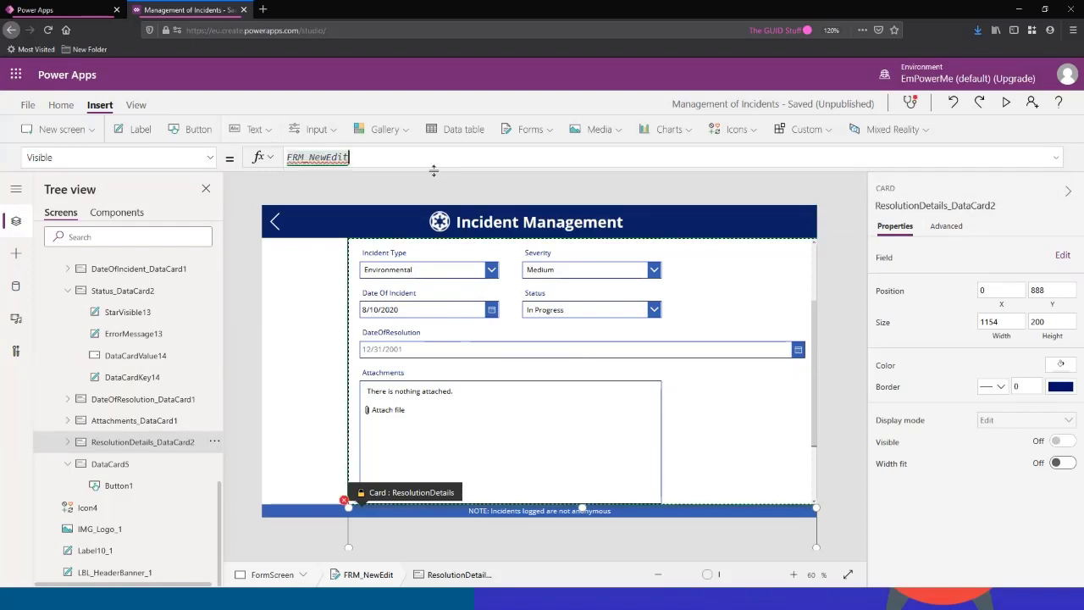
{"action": "type", "text": ".Mode ="}
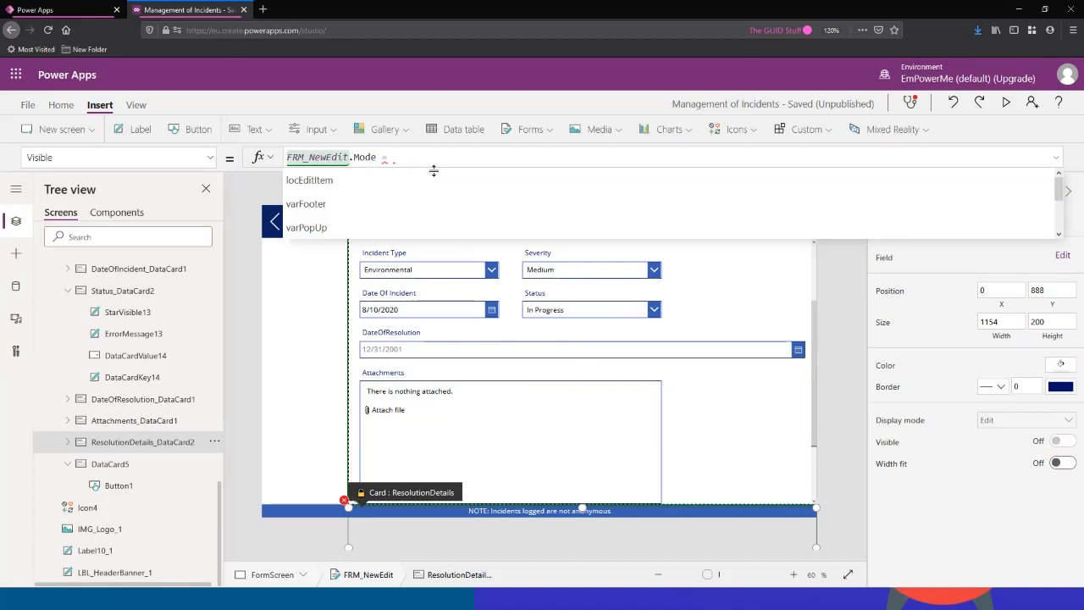
{"action": "type", "text": "FormMode"}
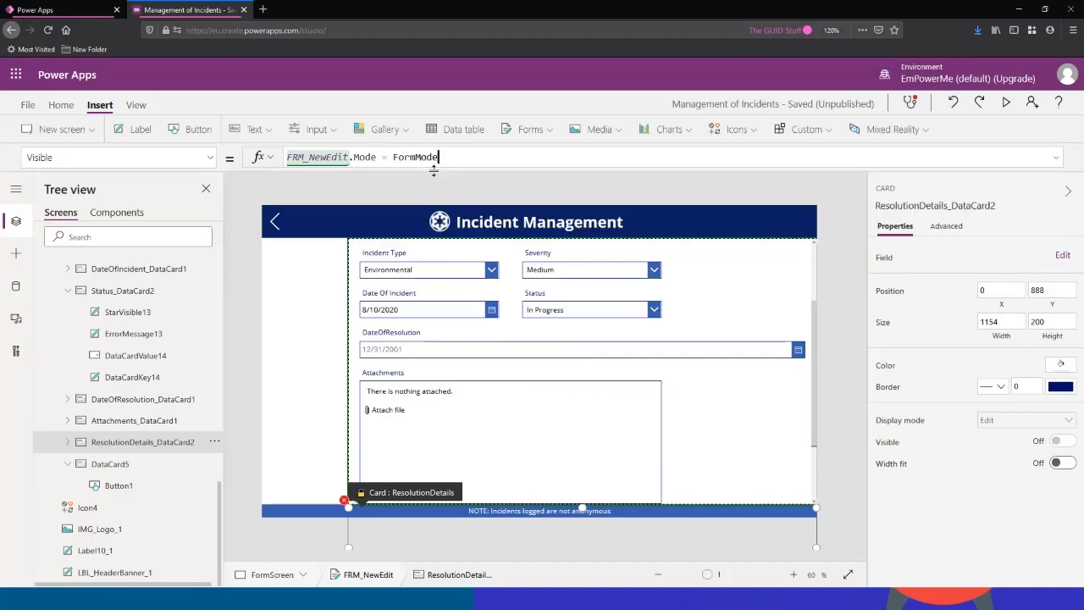
{"action": "type", "text": "."}
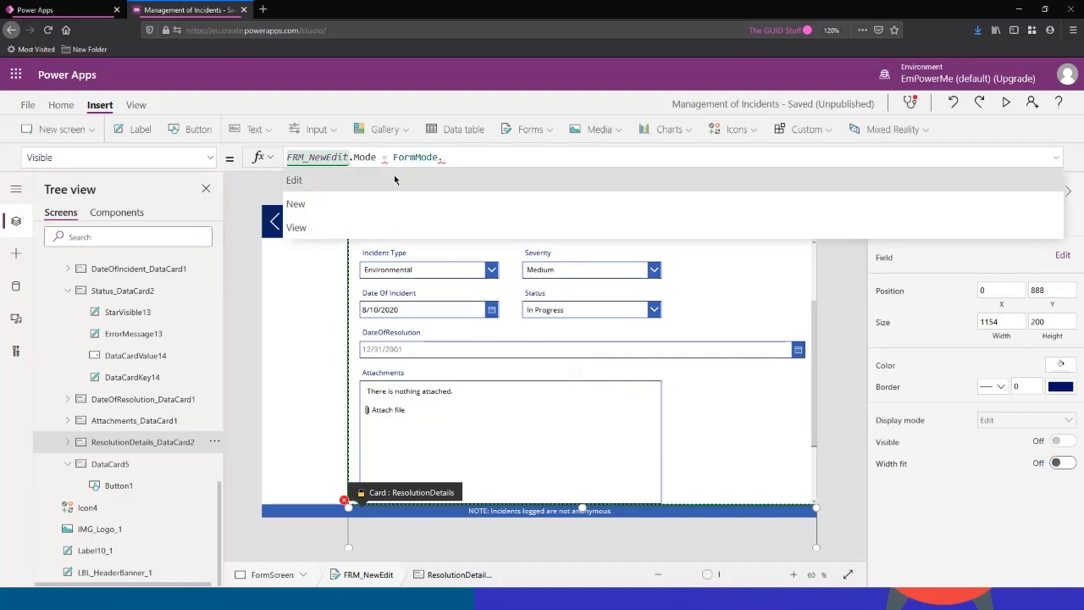
{"action": "left_click", "coordinate": [391, 180]}
{"action": "type", "text": "Edit"}
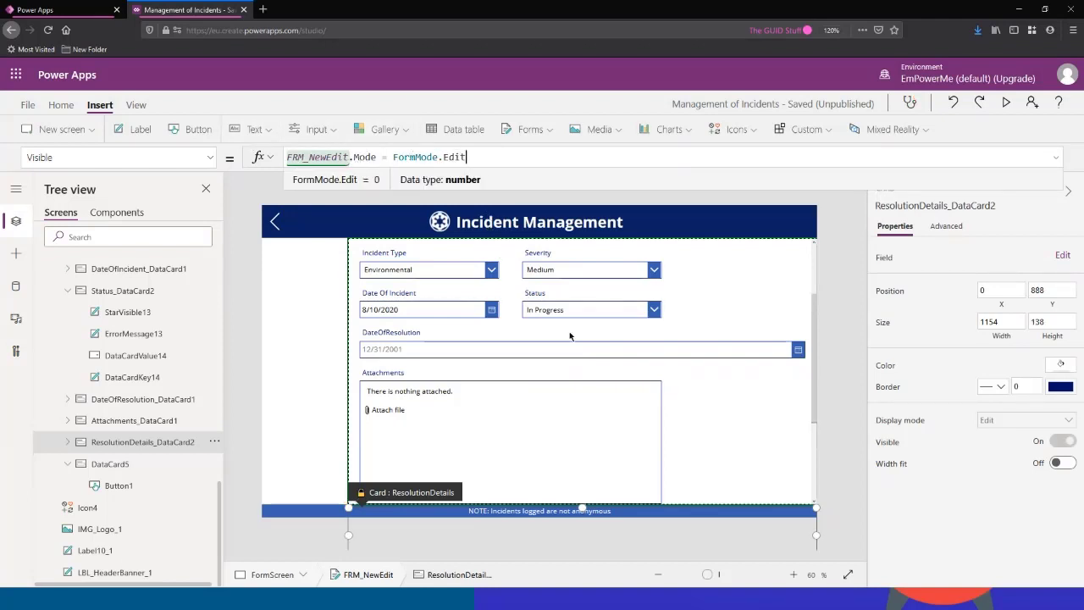
Preview the incident form and check how the DateOfResolution and ResolutionDetails cards are laid out.
{"action": "left_click", "coordinate": [1006, 105]}
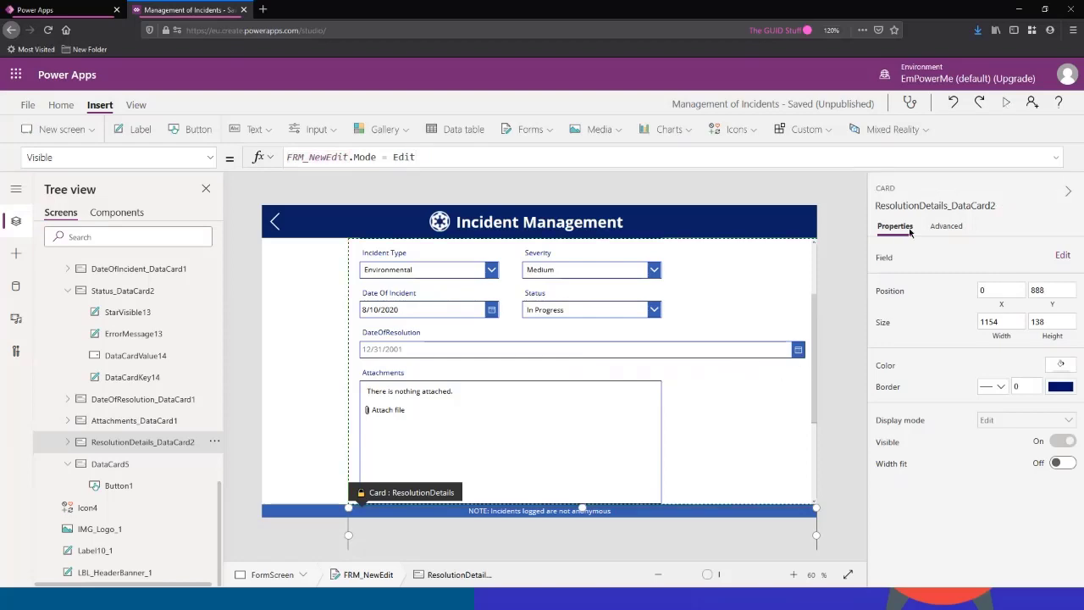
{"action": "scroll", "coordinate": [605, 355], "scroll_direction": "down", "scroll_amount": 3}
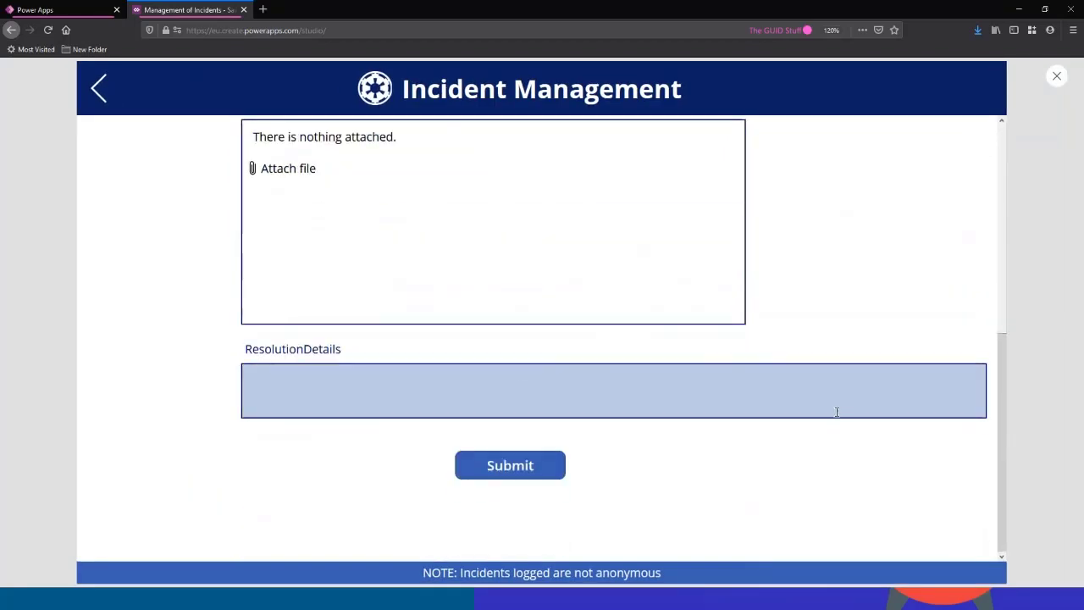
{"action": "left_click", "coordinate": [1057, 76]}
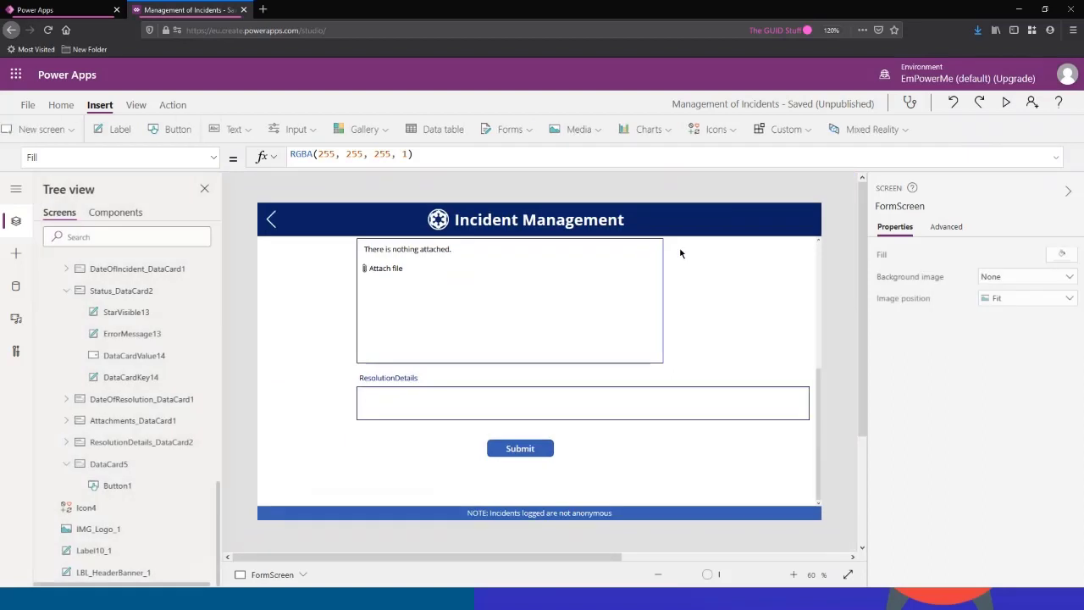
{"action": "scroll", "coordinate": [508, 380], "scroll_direction": "up", "scroll_amount": 3}
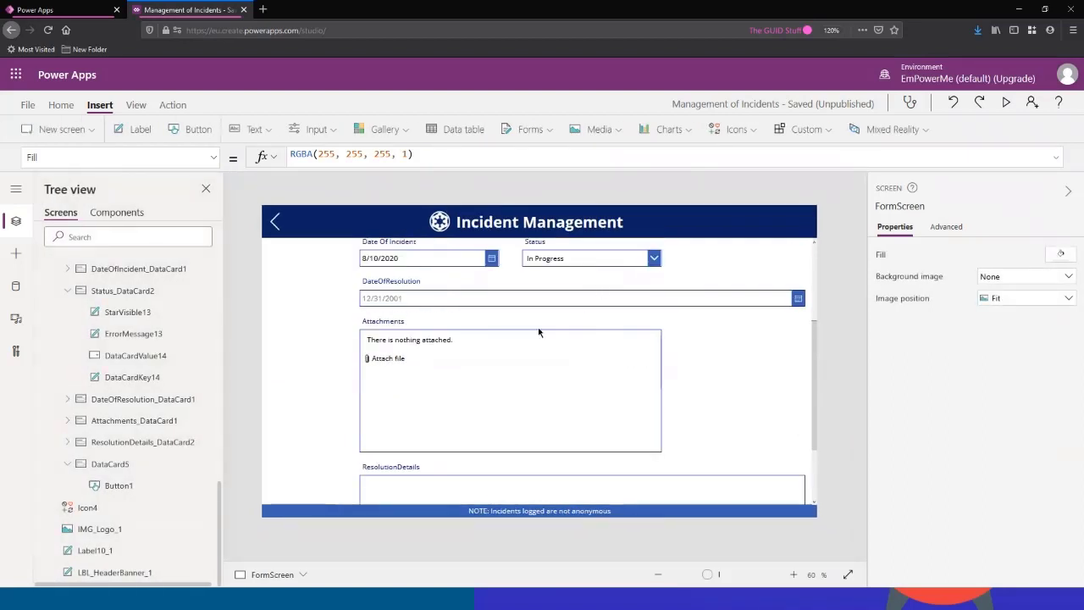
{"action": "scroll", "coordinate": [521, 343], "scroll_direction": "down", "scroll_amount": 1}
{"action": "scroll", "coordinate": [488, 322], "scroll_direction": "up", "scroll_amount": 1}
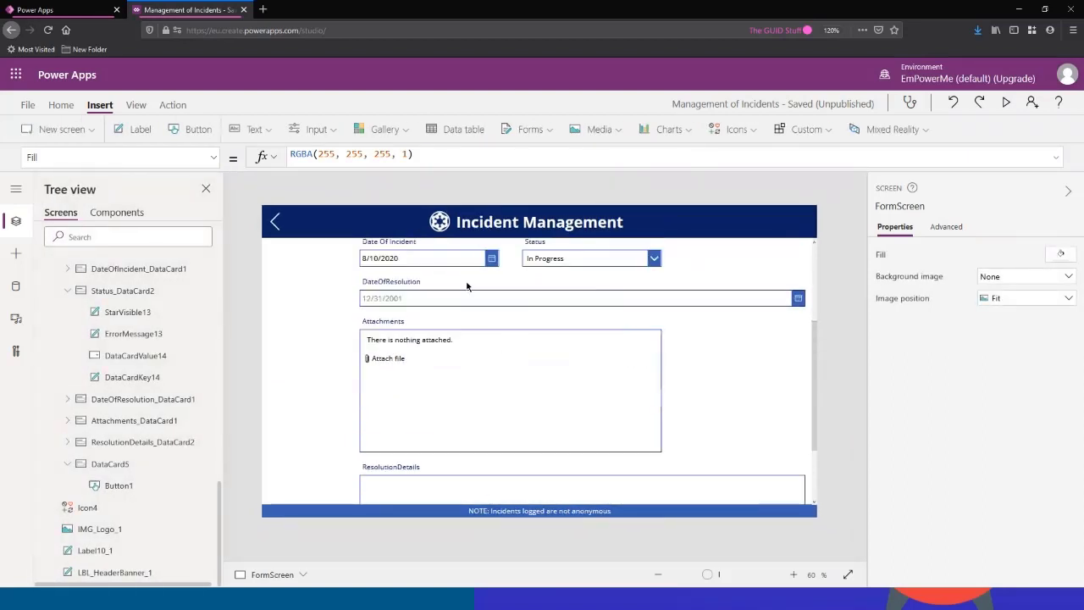
{"action": "left_click", "coordinate": [477, 288]}
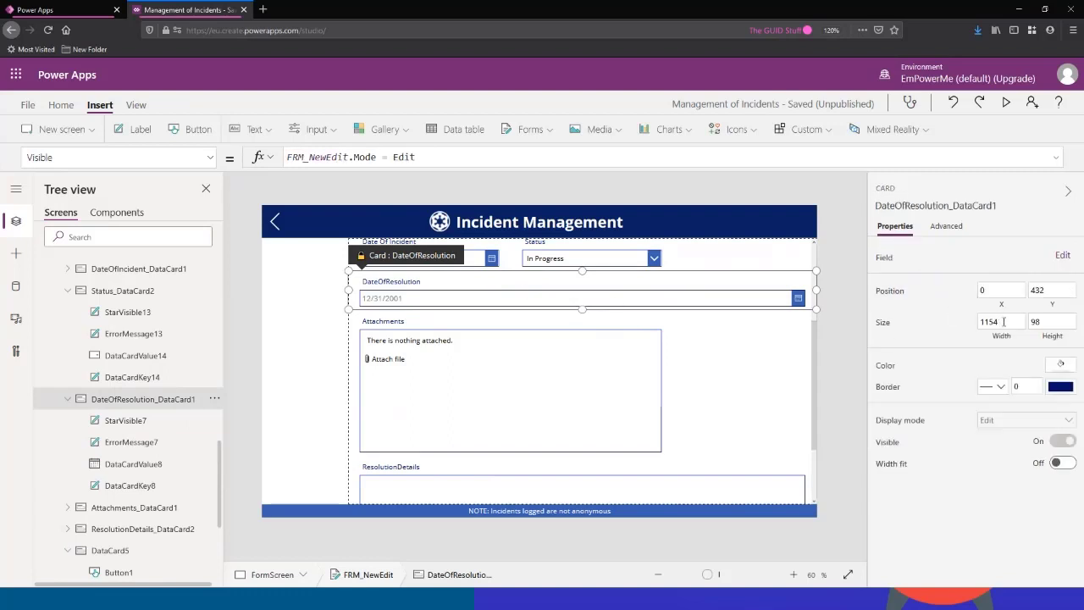
{"action": "scroll", "coordinate": [555, 284], "scroll_direction": "up", "scroll_amount": 1}
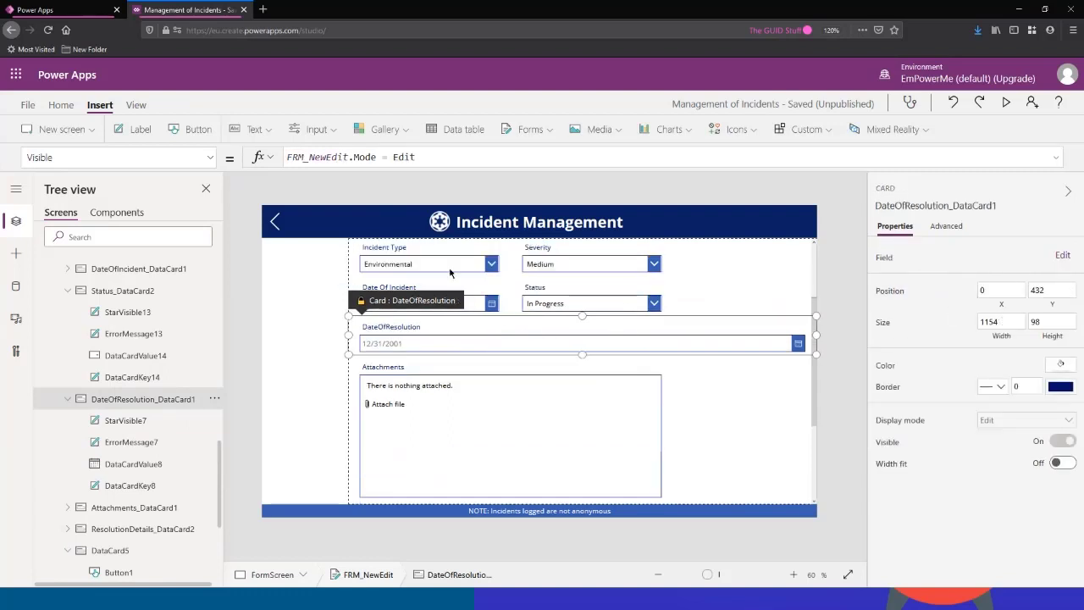
{"action": "left_click", "coordinate": [1008, 322]}
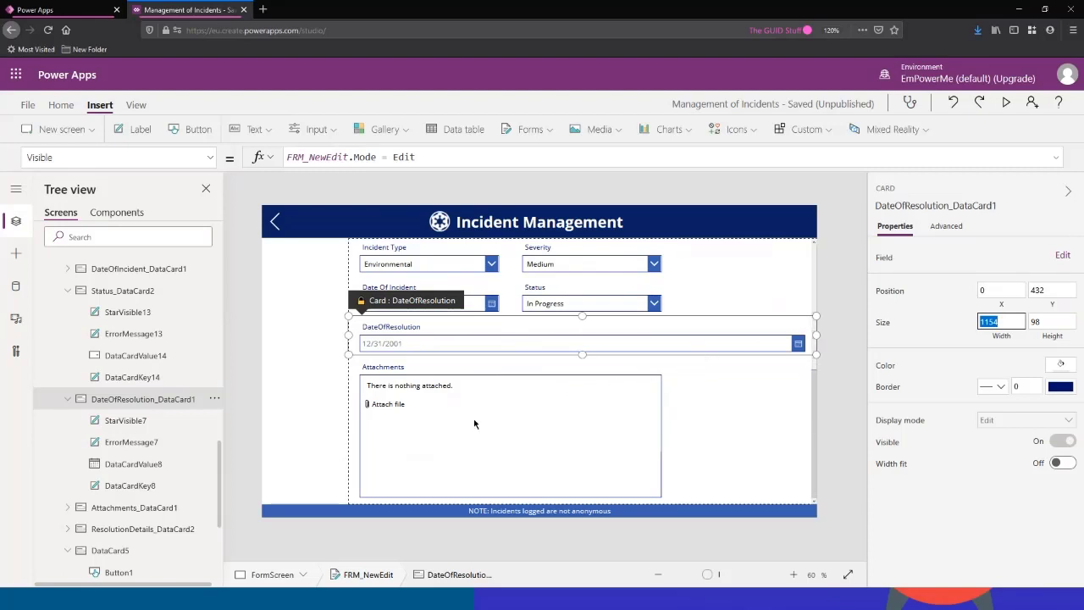
Move the ResolutionDetails card above the Attachments card, directly below DateOfResolution.
{"action": "scroll", "coordinate": [515, 395], "scroll_direction": "down", "scroll_amount": 3}
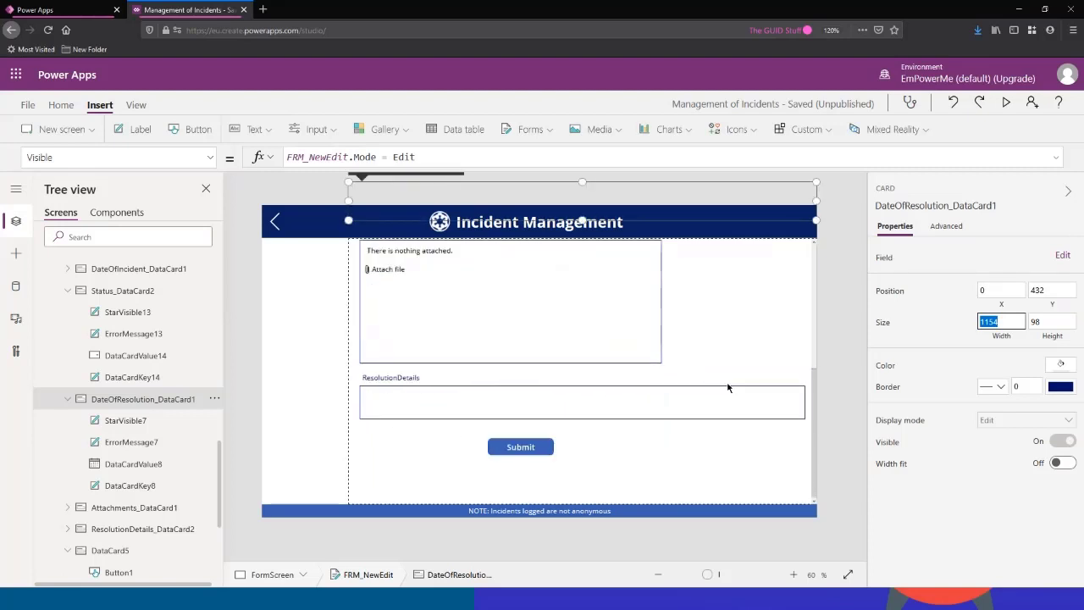
{"action": "left_click", "coordinate": [428, 382]}
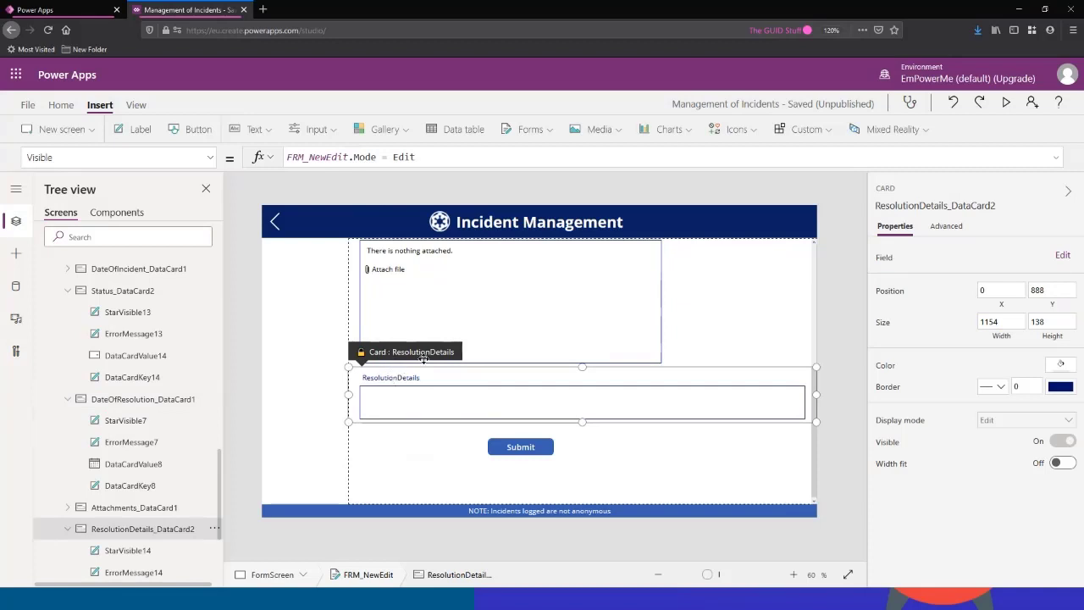
{"action": "left_click_drag", "start_coordinate": [391, 352], "coordinate": [366, 276]}
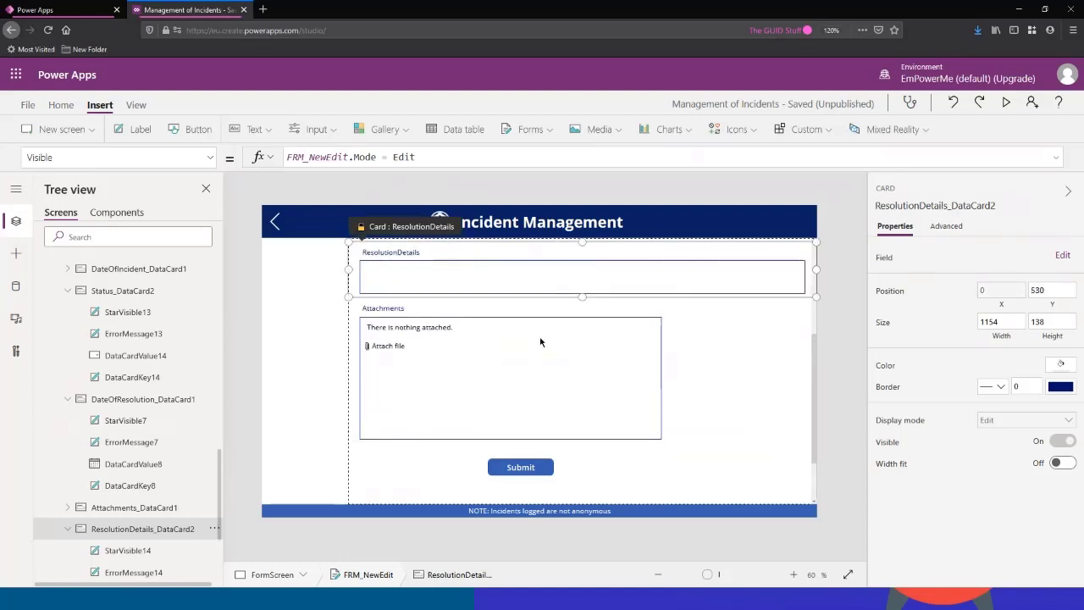
{"action": "scroll", "coordinate": [520, 348], "scroll_direction": "up", "scroll_amount": 3}
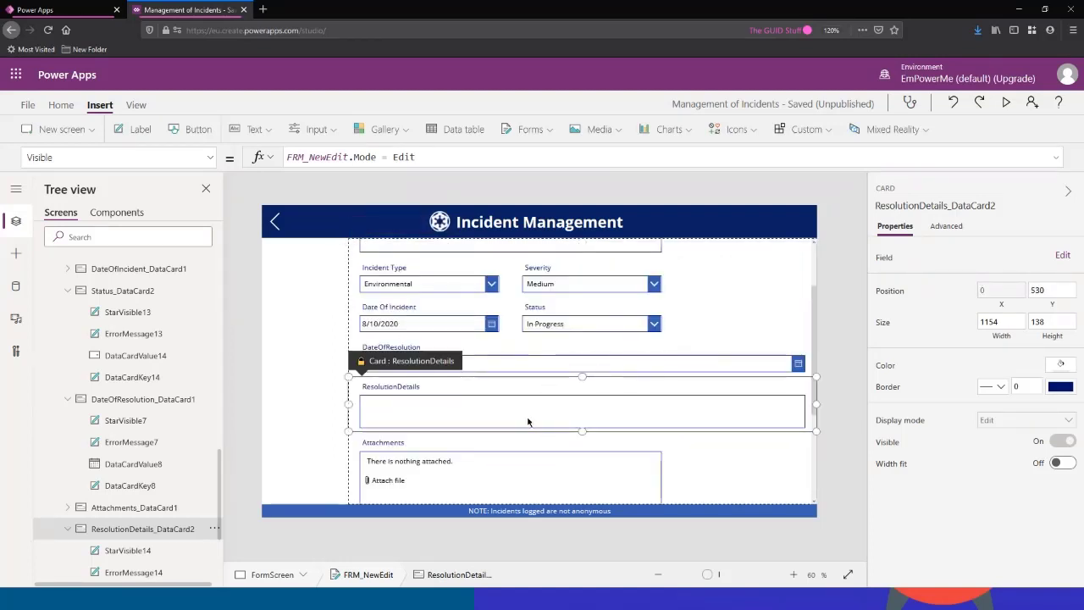
{"action": "scroll", "coordinate": [507, 312], "scroll_direction": "up", "scroll_amount": 1}
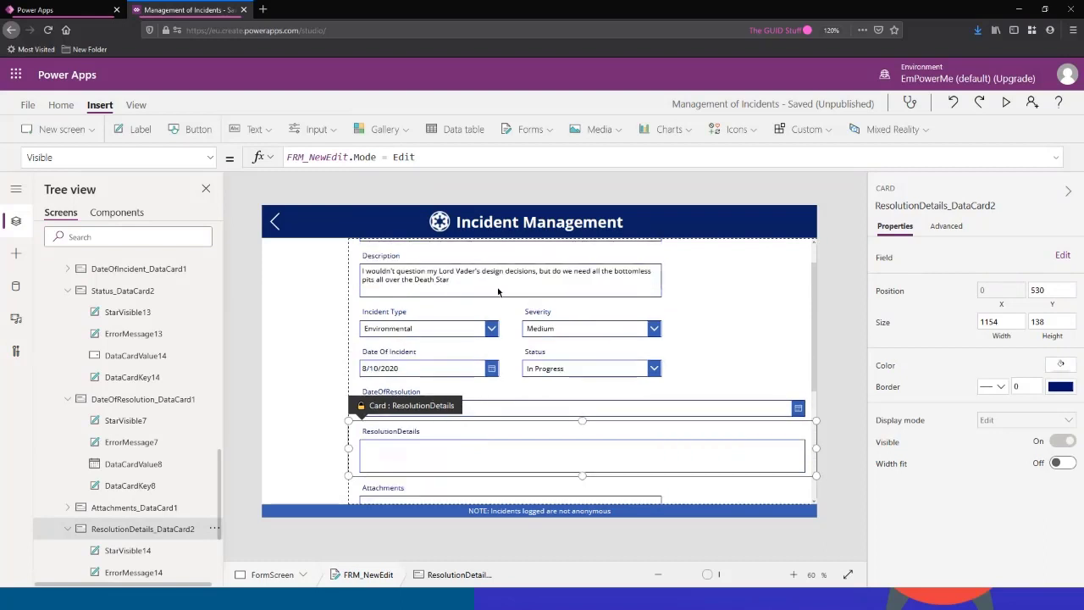
Unlock the DateOfResolution card's properties and set the card's width to 400.
{"action": "left_click", "coordinate": [518, 391]}
{"action": "left_click", "coordinate": [535, 391]}
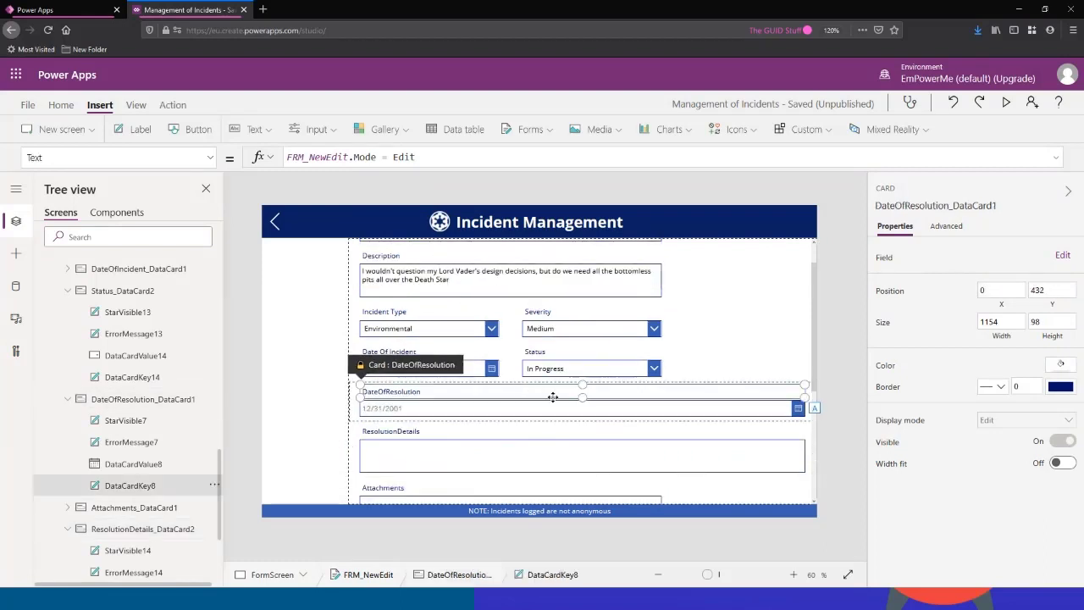
{"action": "left_click", "coordinate": [357, 410]}
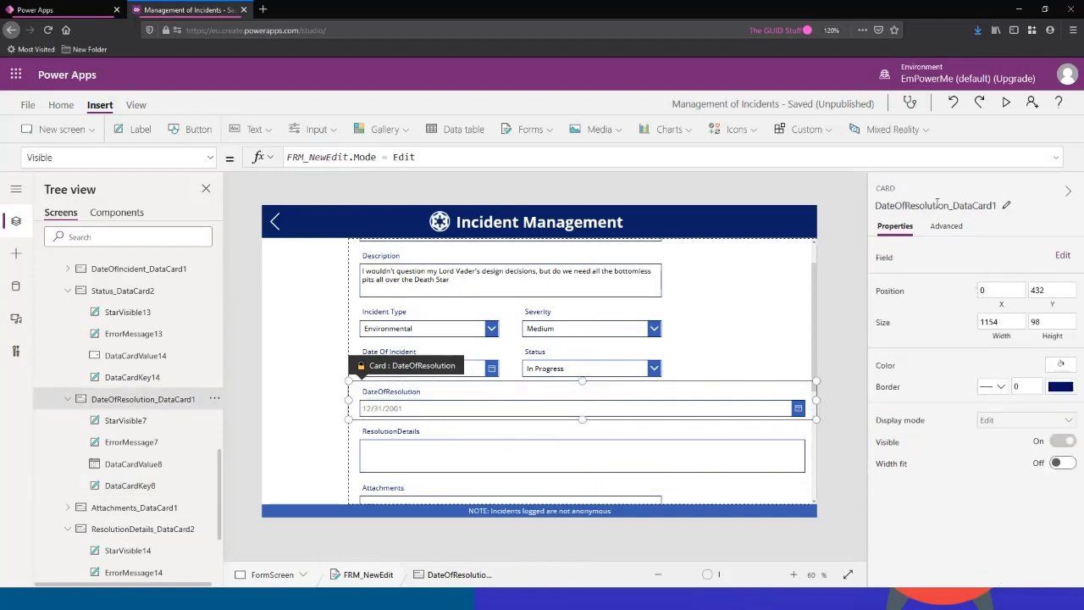
{"action": "left_click", "coordinate": [948, 230]}
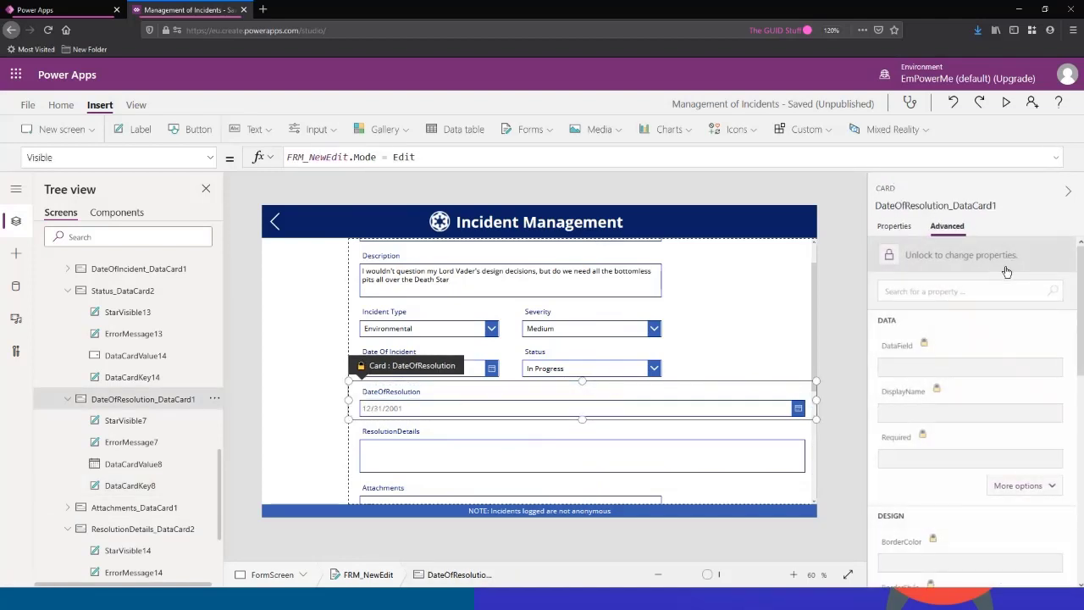
{"action": "left_click", "coordinate": [942, 261]}
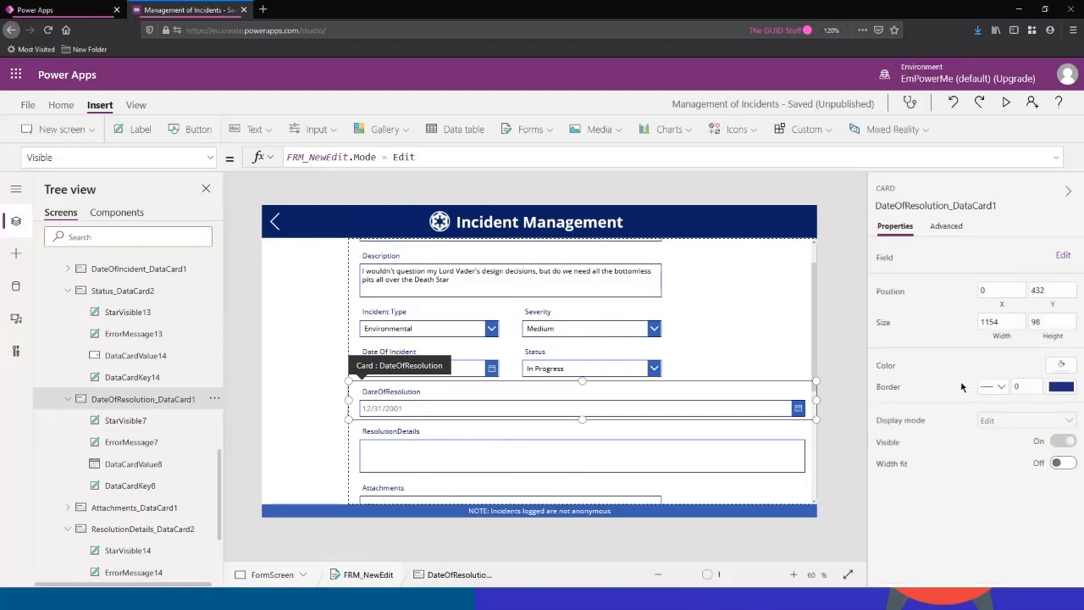
{"action": "left_click", "coordinate": [1000, 322]}
{"action": "type", "text": "400"}
{"action": "left_click", "coordinate": [1041, 321]}
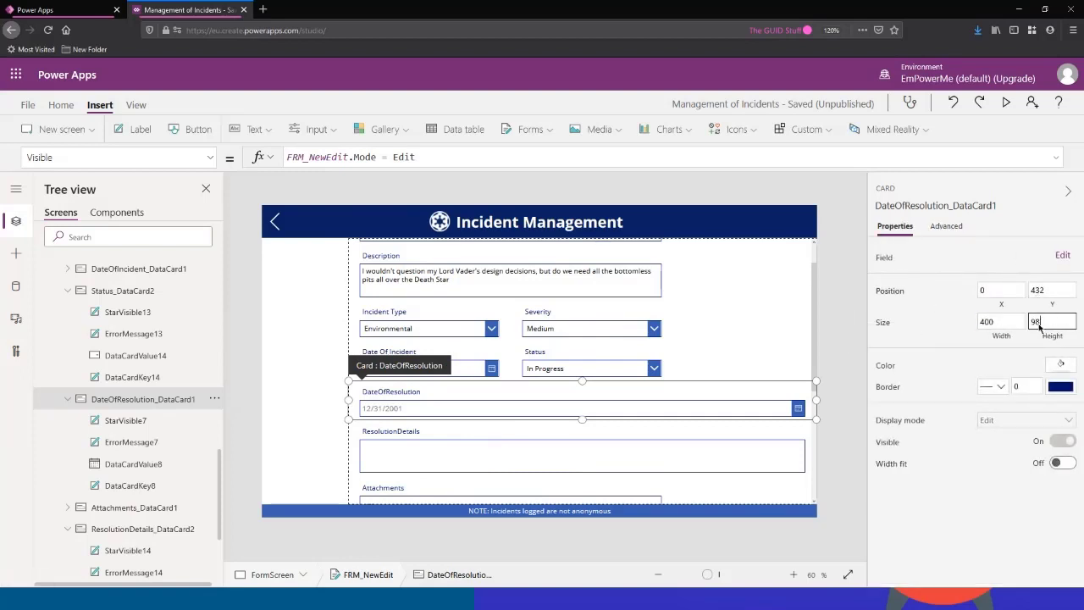
Unlock the ResolutionDetails card's properties and set the card's width to 800.
{"action": "left_click", "coordinate": [578, 441]}
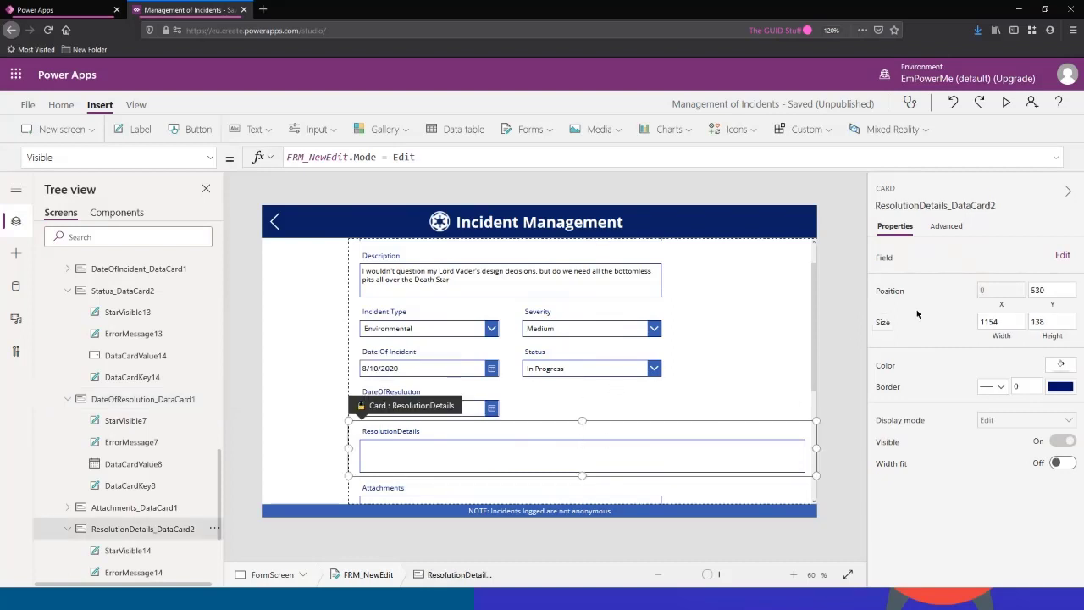
{"action": "left_click", "coordinate": [949, 230]}
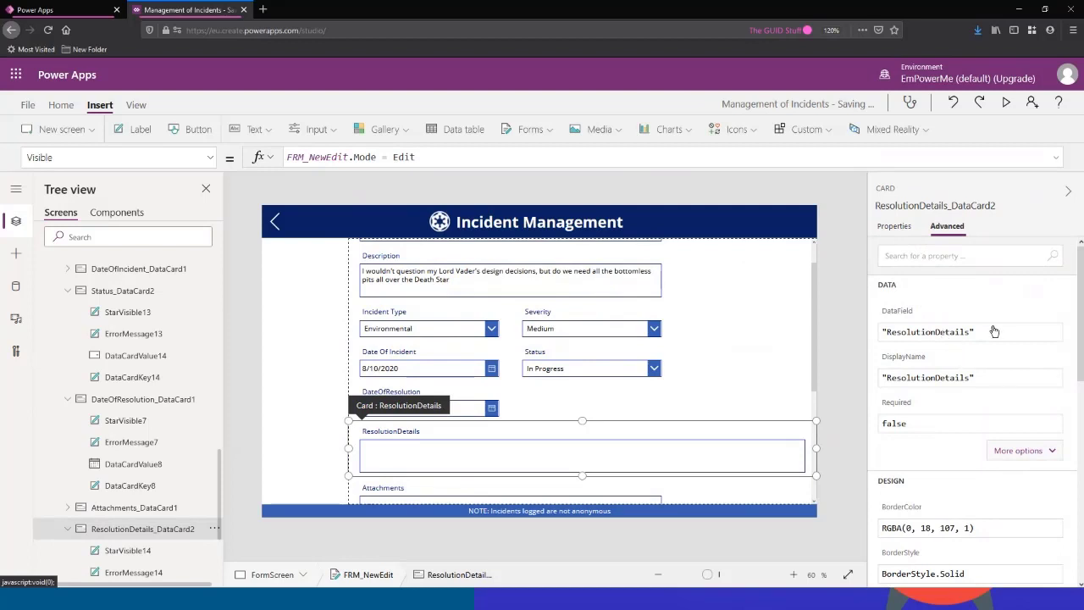
{"action": "left_click", "coordinate": [892, 227]}
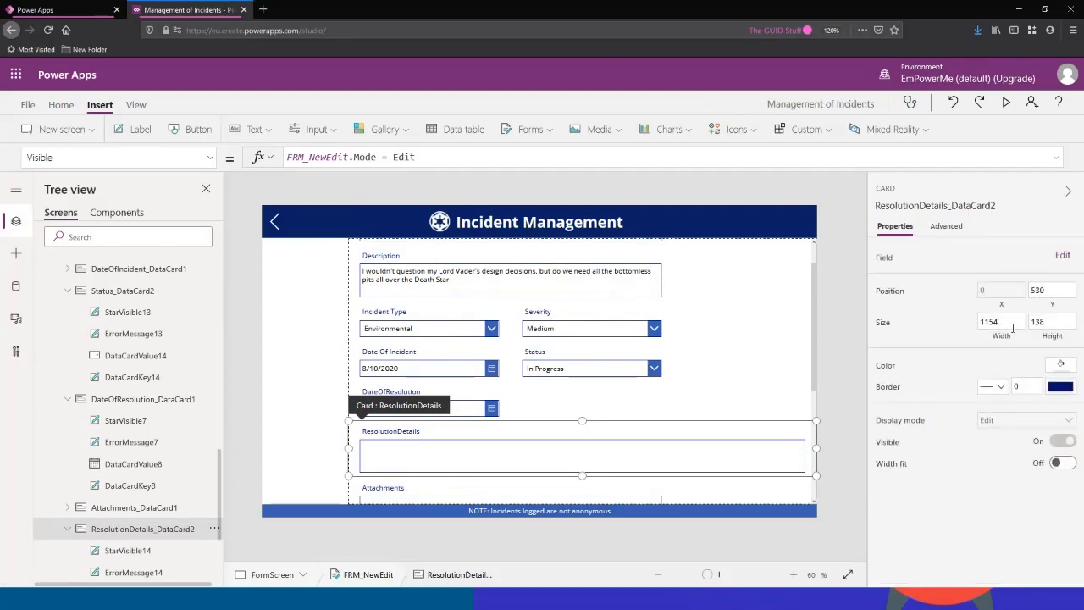
{"action": "type", "text": "800"}
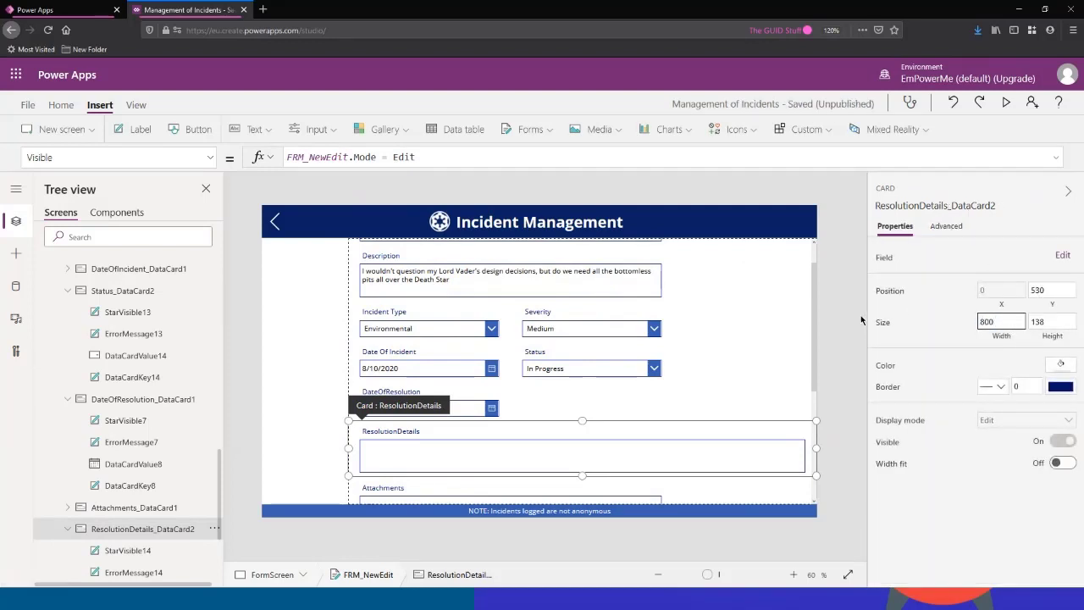
{"action": "left_click", "coordinate": [1037, 322]}
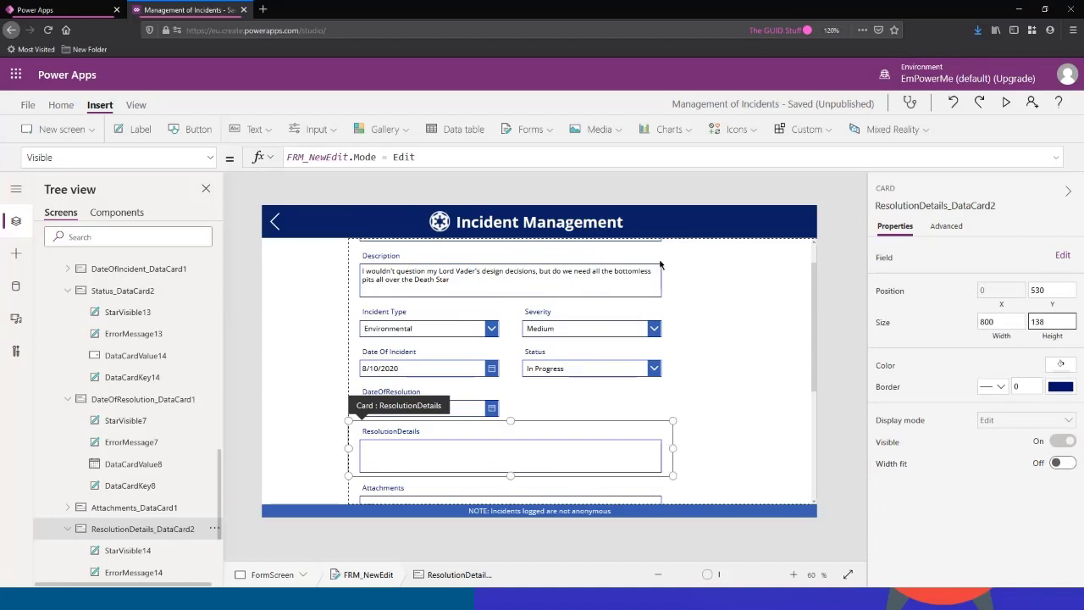
{"action": "left_click", "coordinate": [730, 389]}
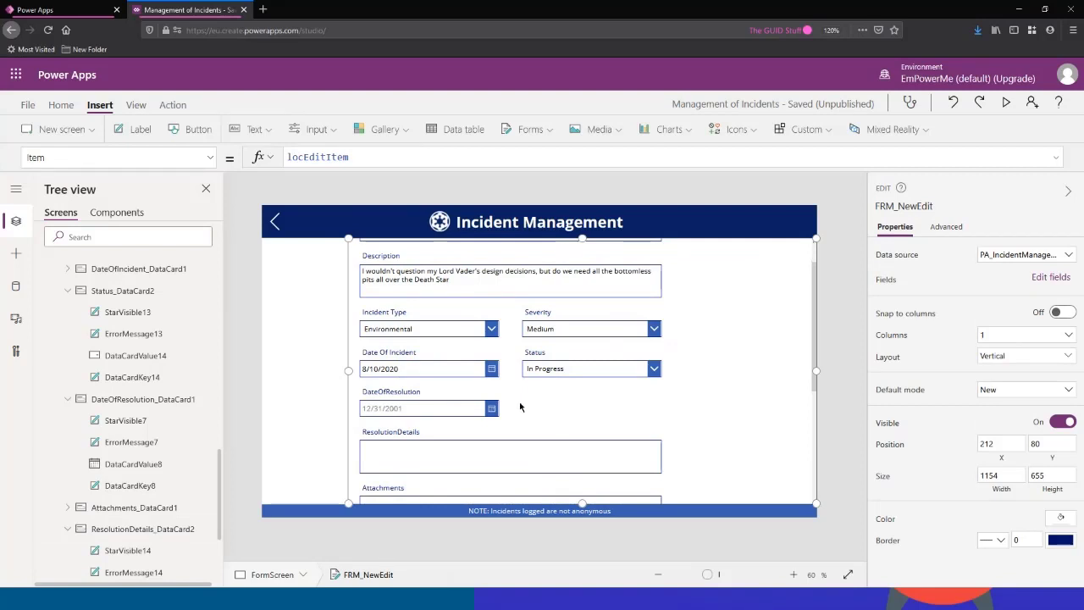
Change the DisplayName property of the DateOfResolution card to "Date Of Resolution".
{"action": "left_click", "coordinate": [414, 409]}
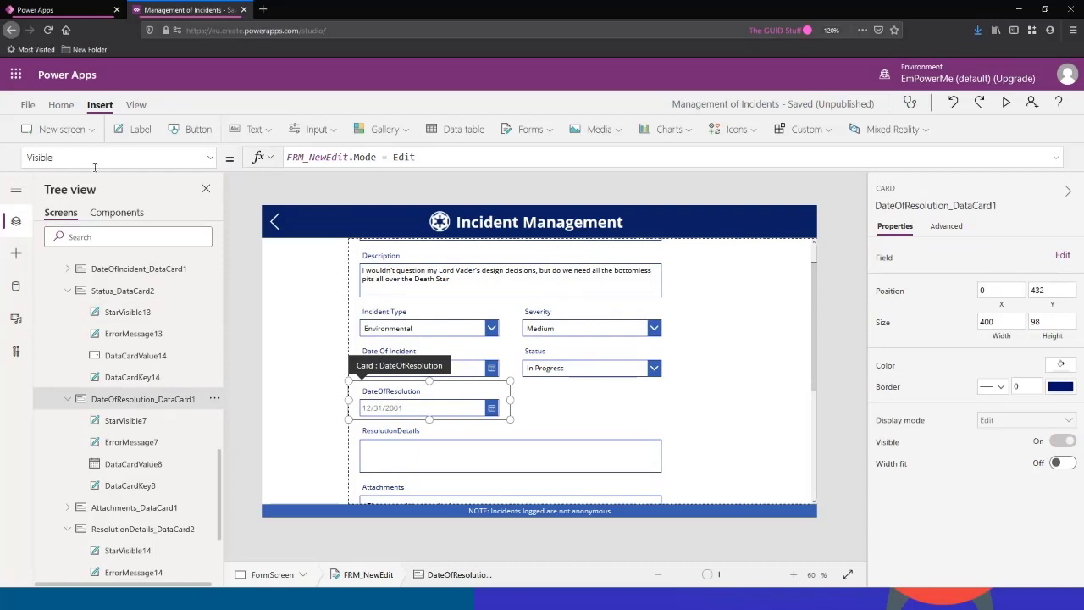
{"action": "left_click", "coordinate": [38, 157]}
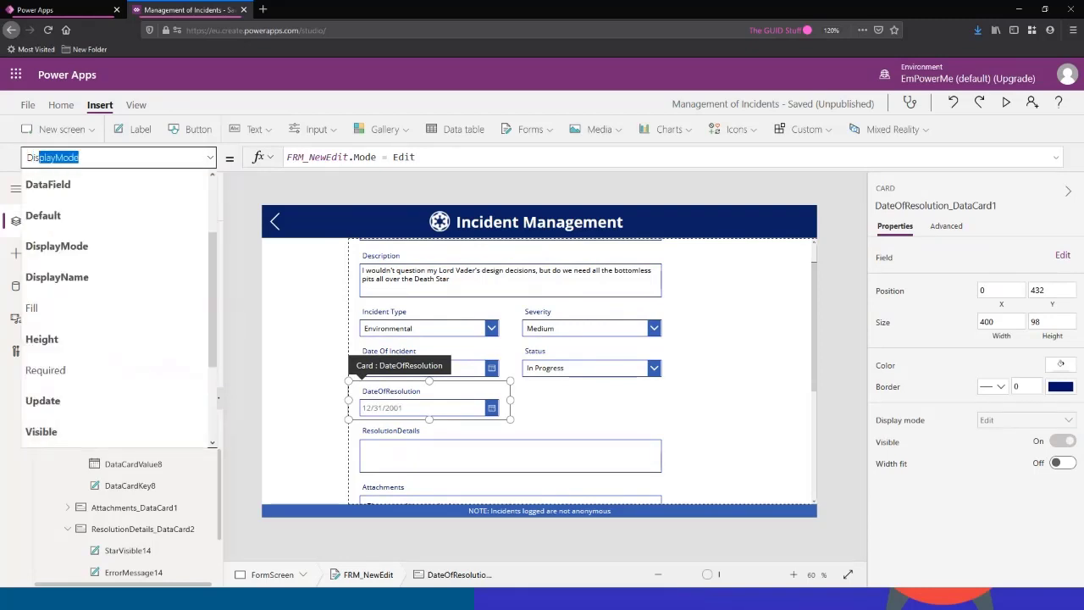
{"action": "left_click", "coordinate": [57, 245]}
{"action": "left_click_drag", "start_coordinate": [55, 158], "coordinate": [139, 159]}
{"action": "type", "text": "Nam"}
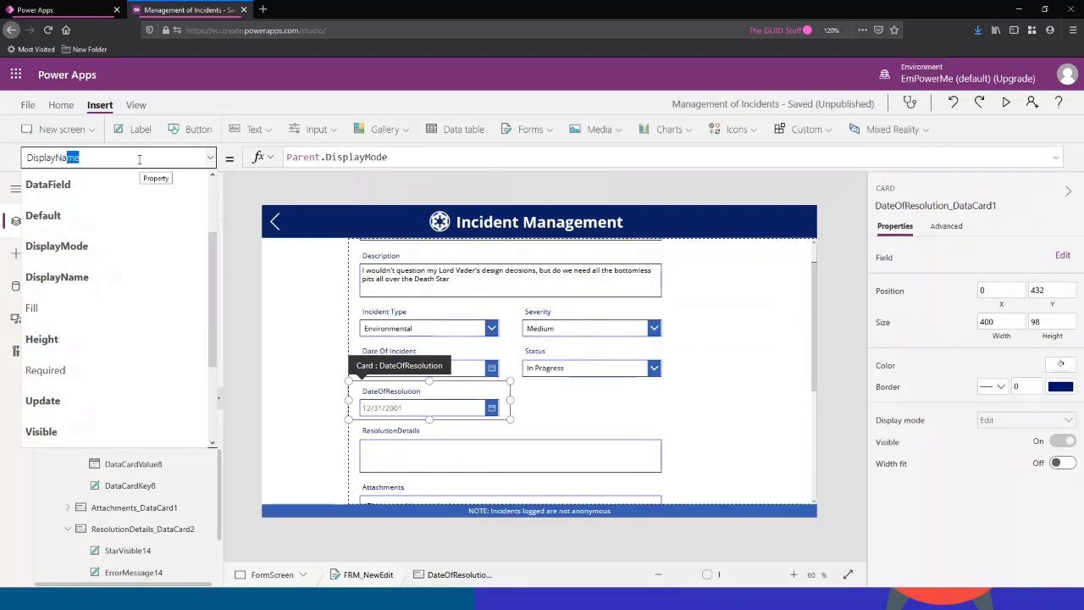
{"action": "key", "text": "Return"}
{"action": "left_click", "coordinate": [316, 158]}
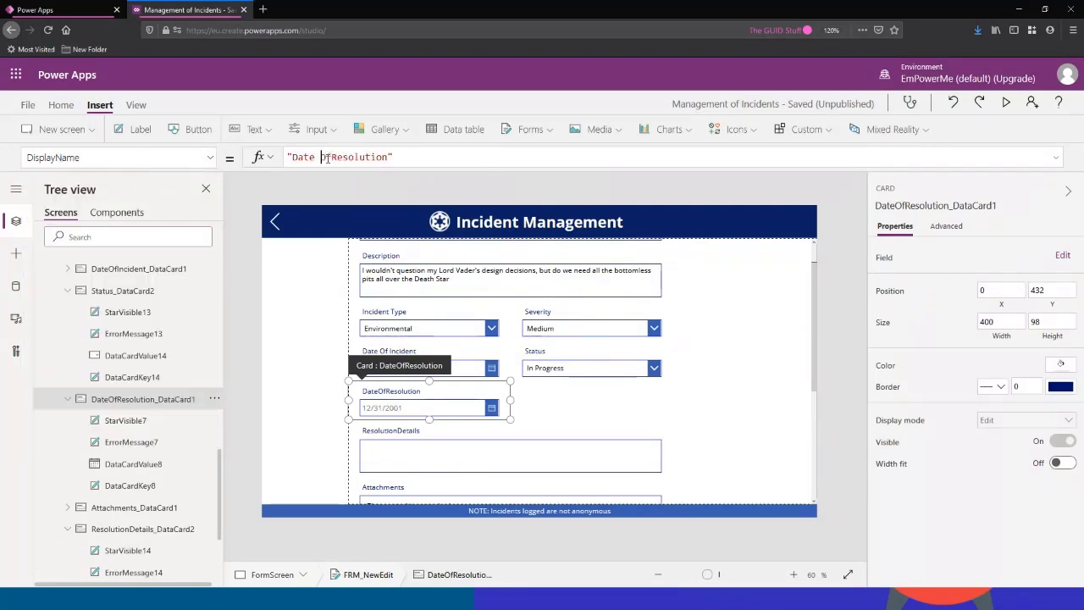
{"action": "type", "text": "Of"}
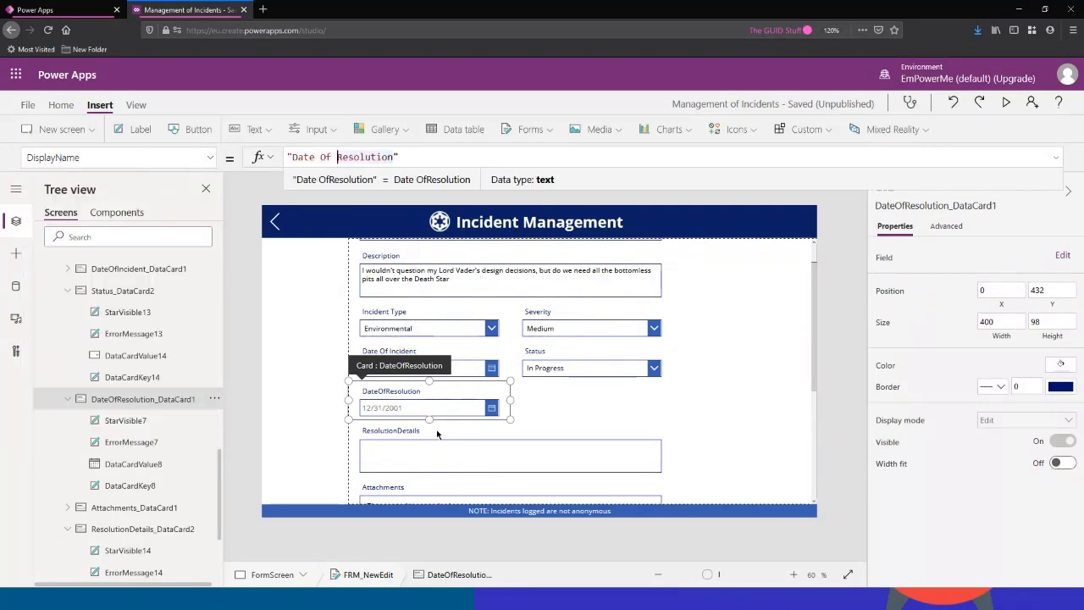
Change the DisplayName property of the ResolutionDetails card to "Resolution Details".
{"action": "left_click", "coordinate": [433, 431]}
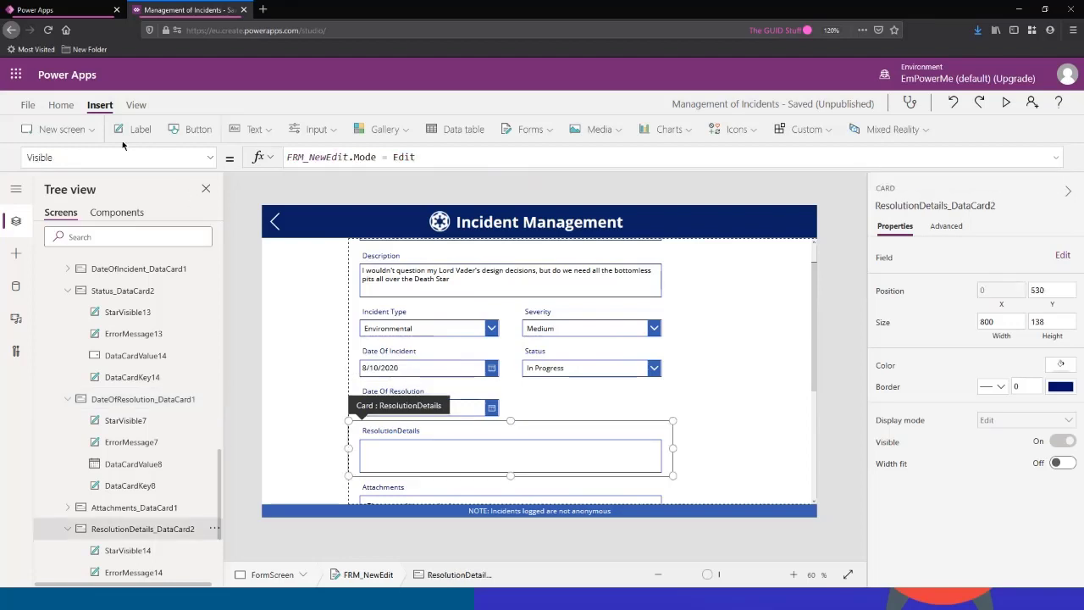
{"action": "left_click", "coordinate": [145, 157]}
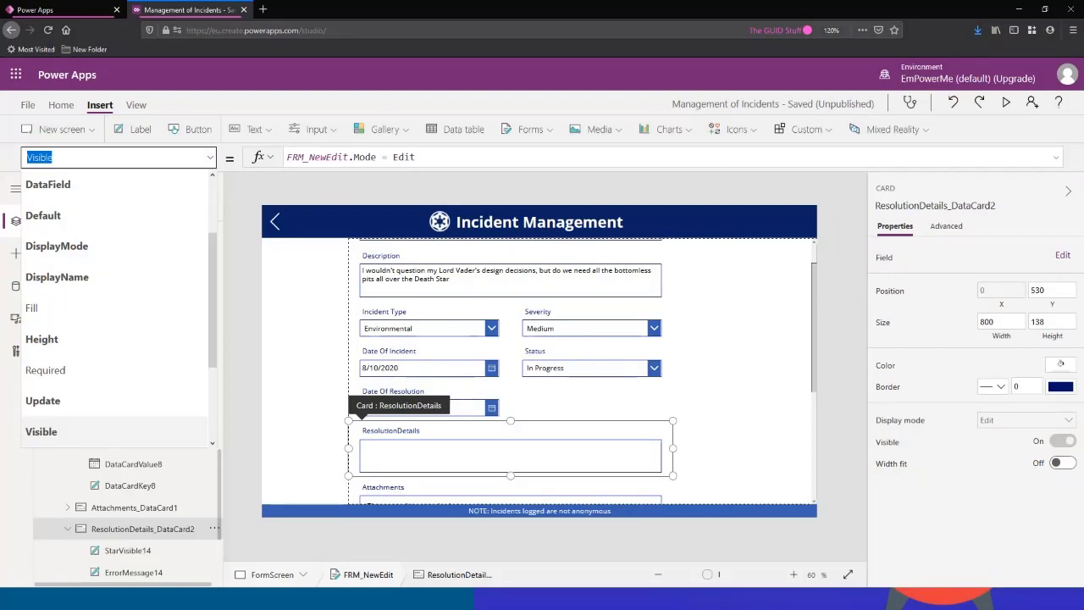
{"action": "left_click", "coordinate": [70, 278]}
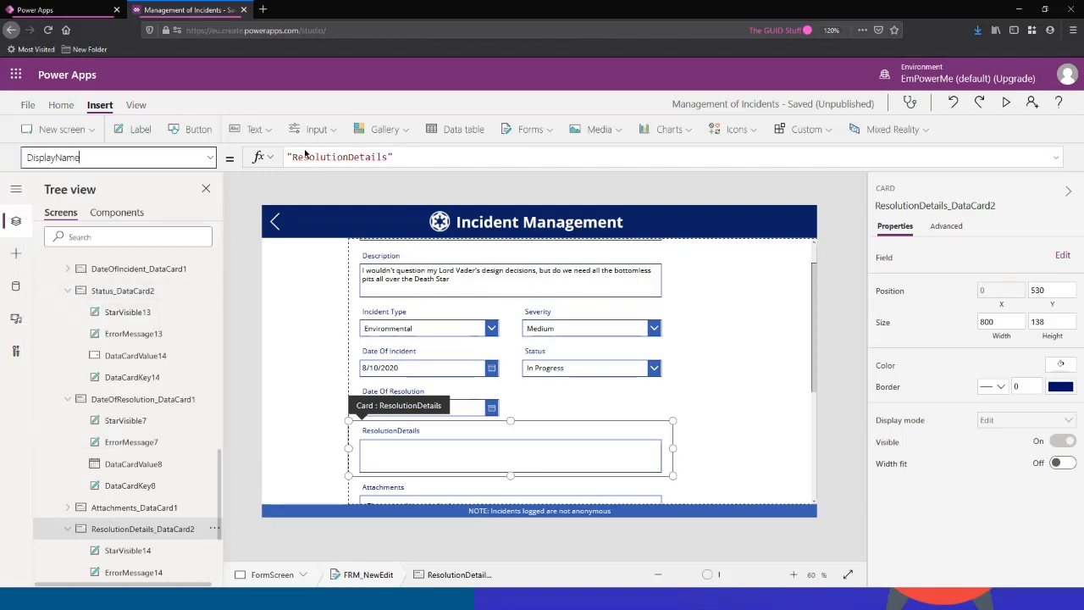
{"action": "left_click", "coordinate": [349, 157]}
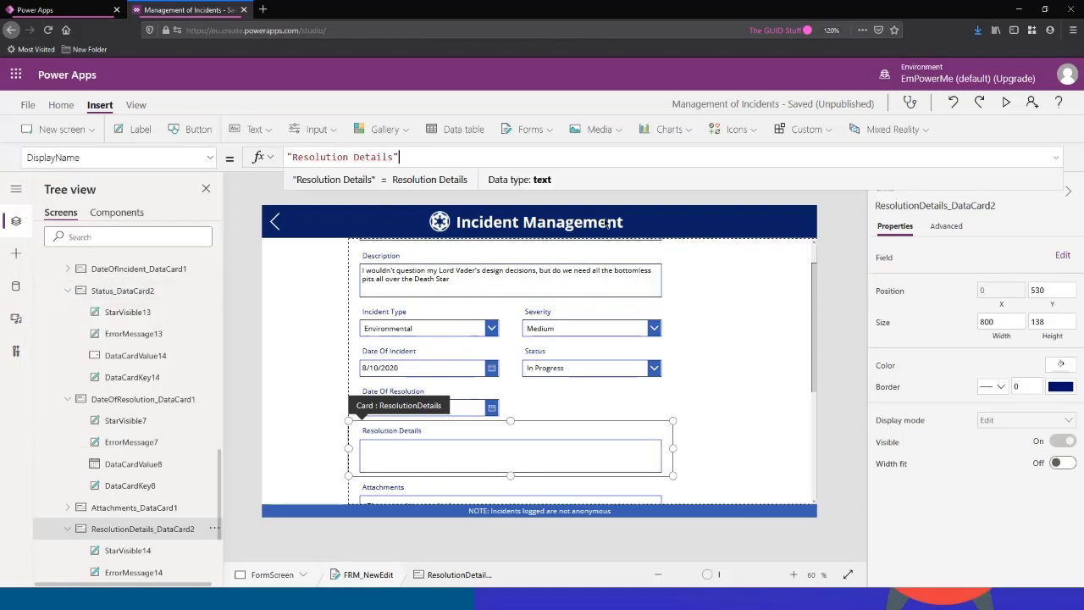
{"action": "left_click", "coordinate": [793, 277]}
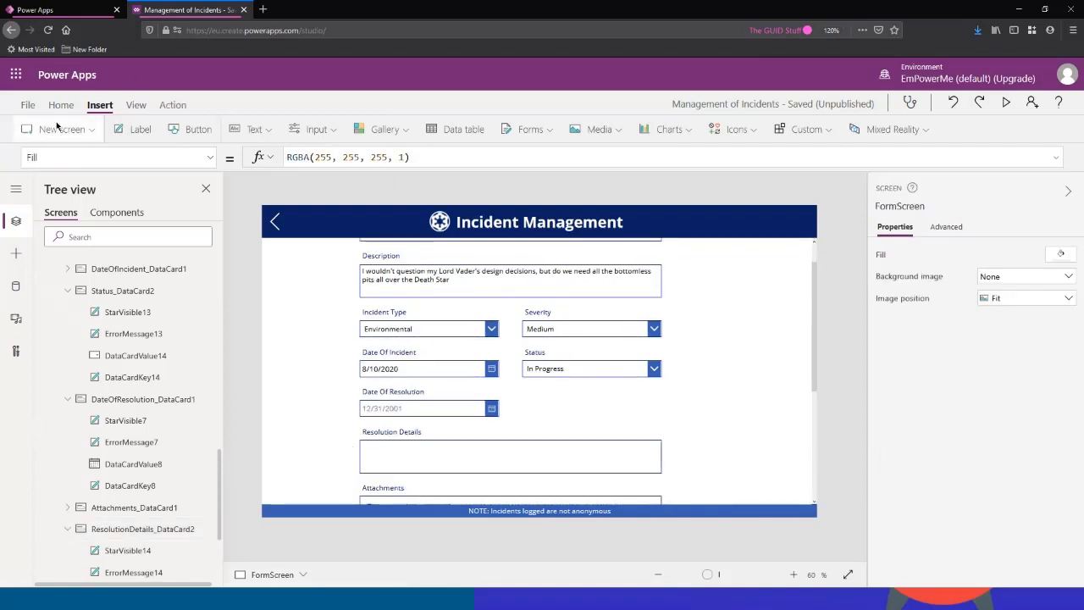
Save the Management of Incidents app.
{"action": "left_click", "coordinate": [29, 105]}
{"action": "left_click", "coordinate": [185, 308]}
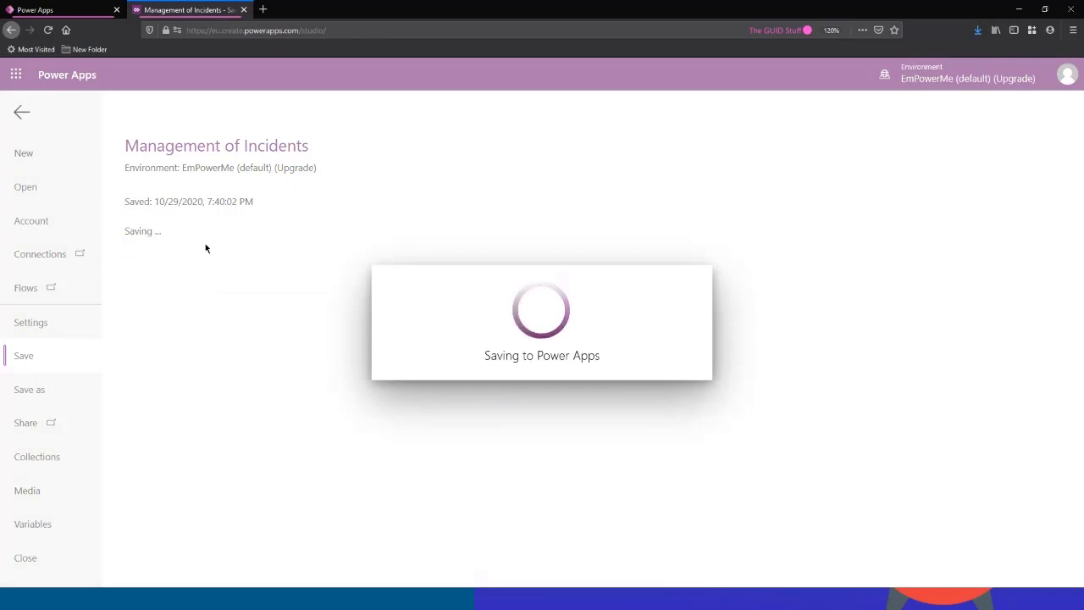
Return to the form screen, preview the app and open a blank new incident to check which cards it shows.
{"action": "key", "text": "ctrl"}
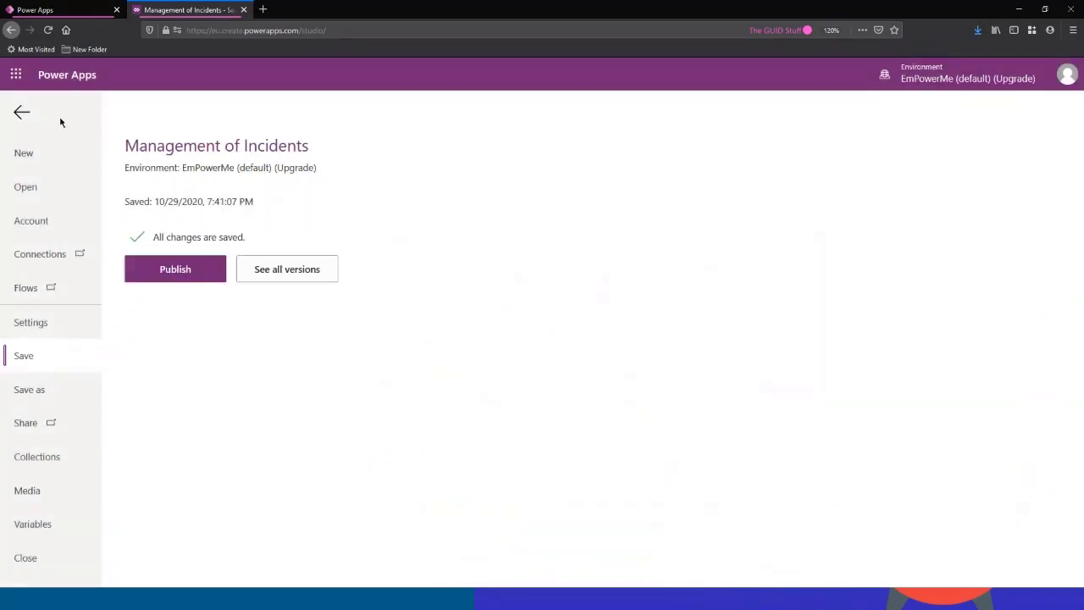
{"action": "left_click", "coordinate": [22, 113]}
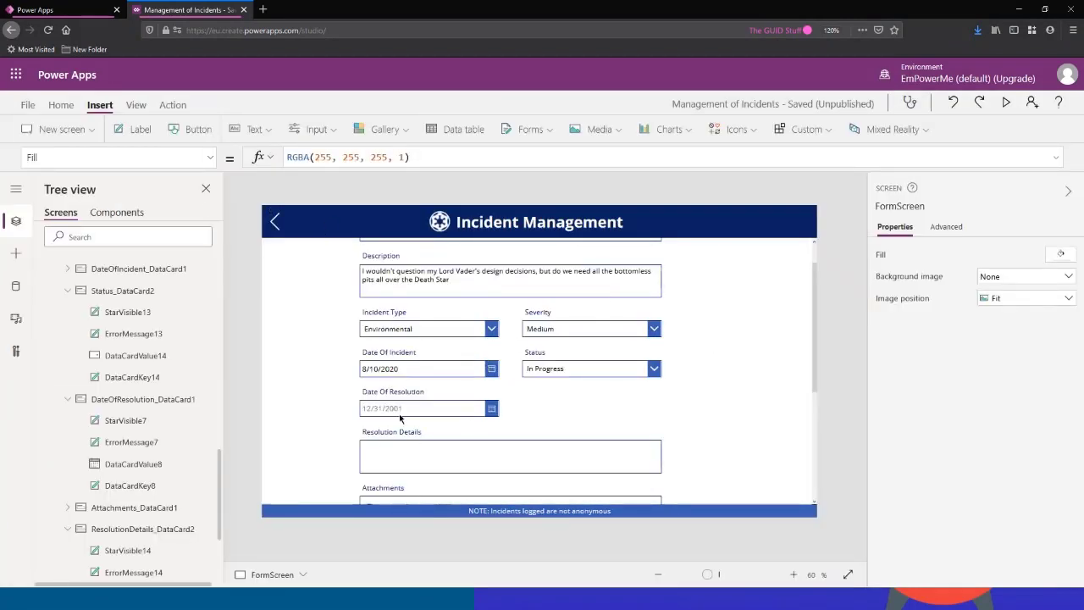
{"action": "scroll", "coordinate": [581, 428], "scroll_direction": "down", "scroll_amount": 2}
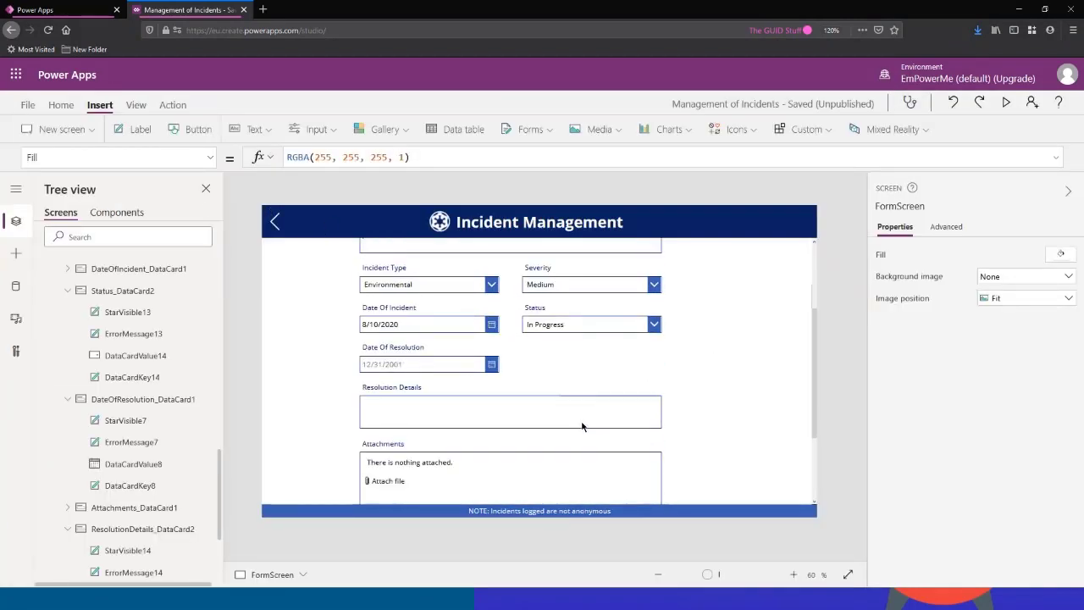
{"action": "scroll", "coordinate": [497, 315], "scroll_direction": "up", "scroll_amount": 1}
{"action": "left_click", "coordinate": [1007, 105]}
{"action": "left_click", "coordinate": [105, 89]}
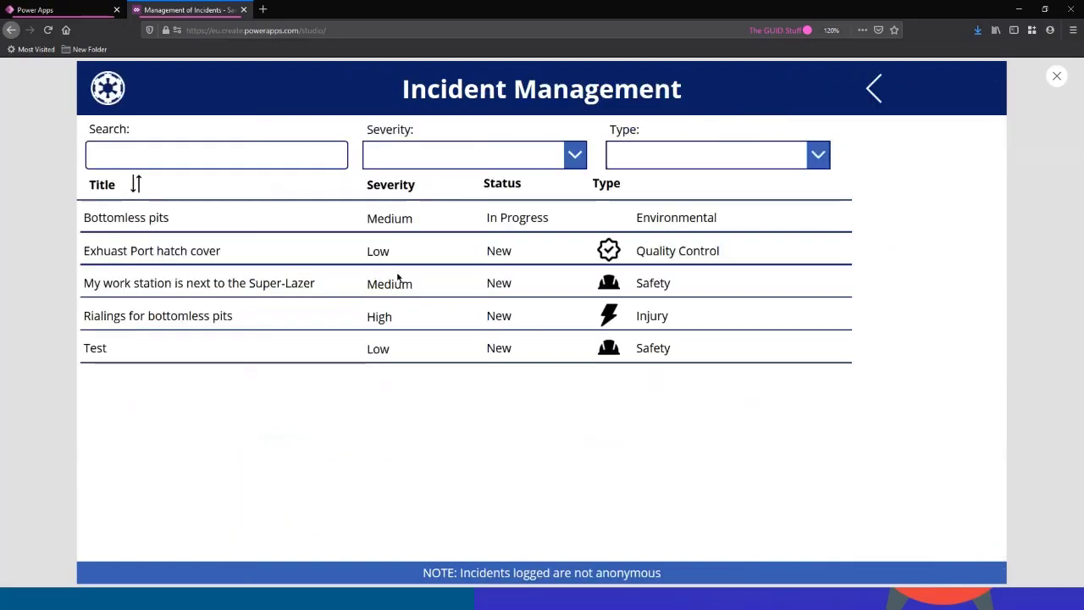
{"action": "left_click", "coordinate": [925, 101]}
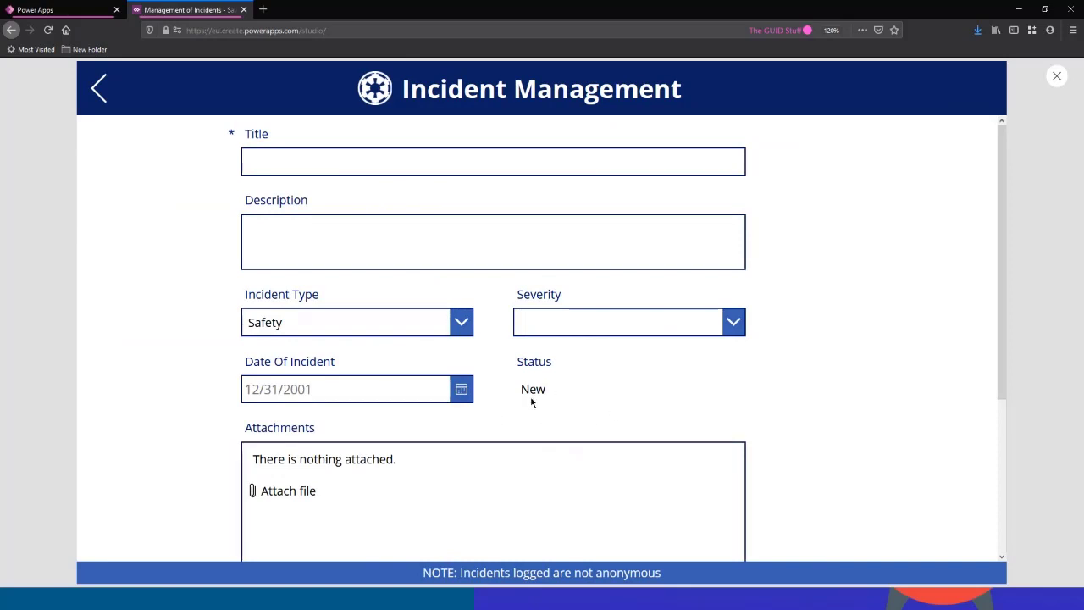
Open the "Bottomless pits" incident for editing, set its Status to Resolved and leave the preview.
{"action": "left_click", "coordinate": [102, 88]}
{"action": "left_click", "coordinate": [980, 219]}
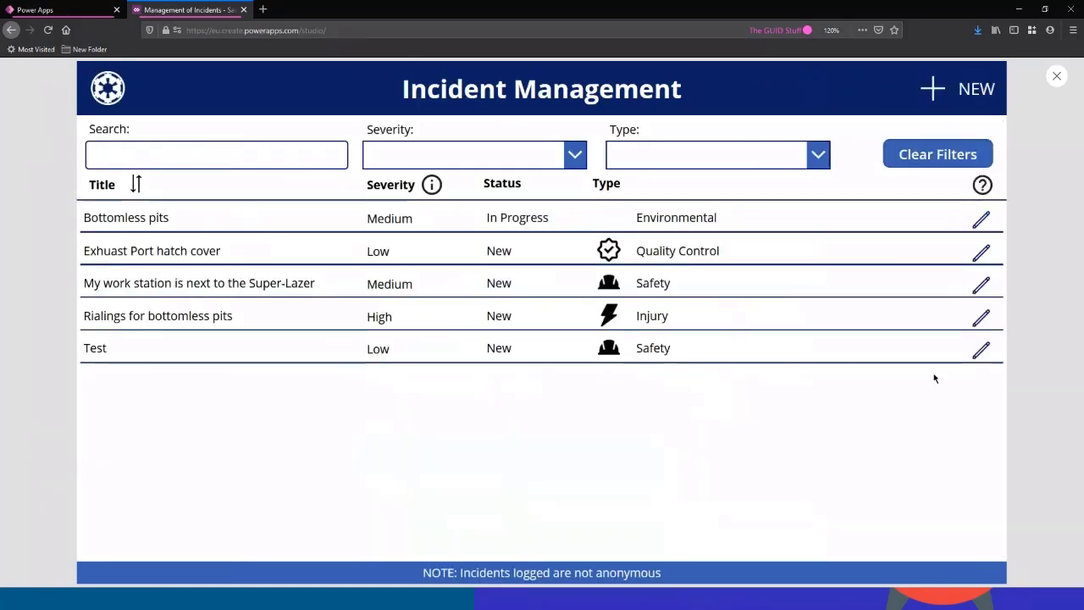
{"action": "scroll", "coordinate": [458, 428], "scroll_direction": "down", "scroll_amount": 1}
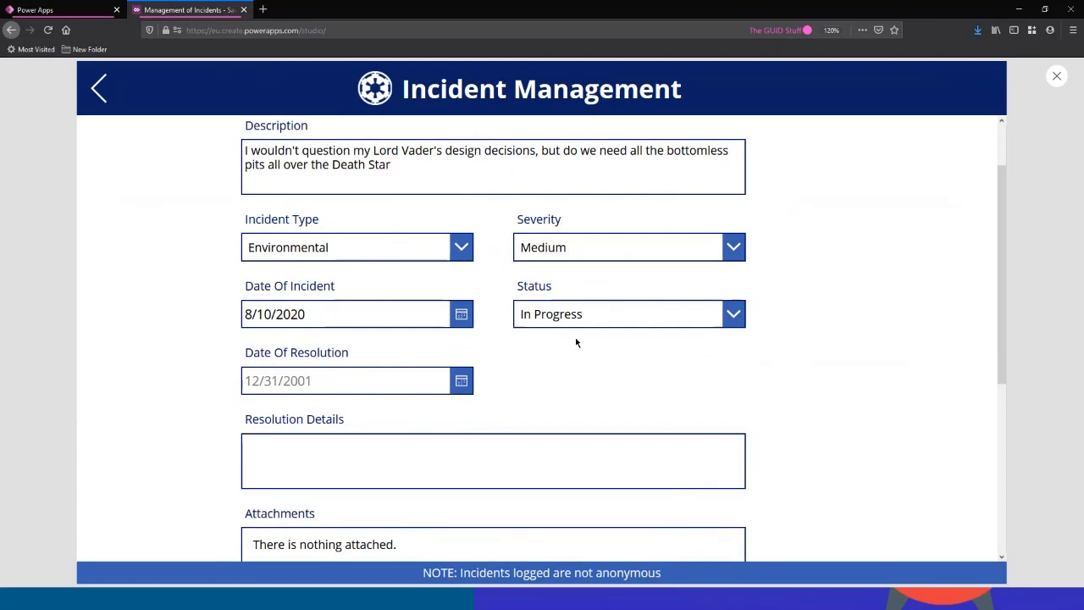
{"action": "left_click", "coordinate": [597, 322]}
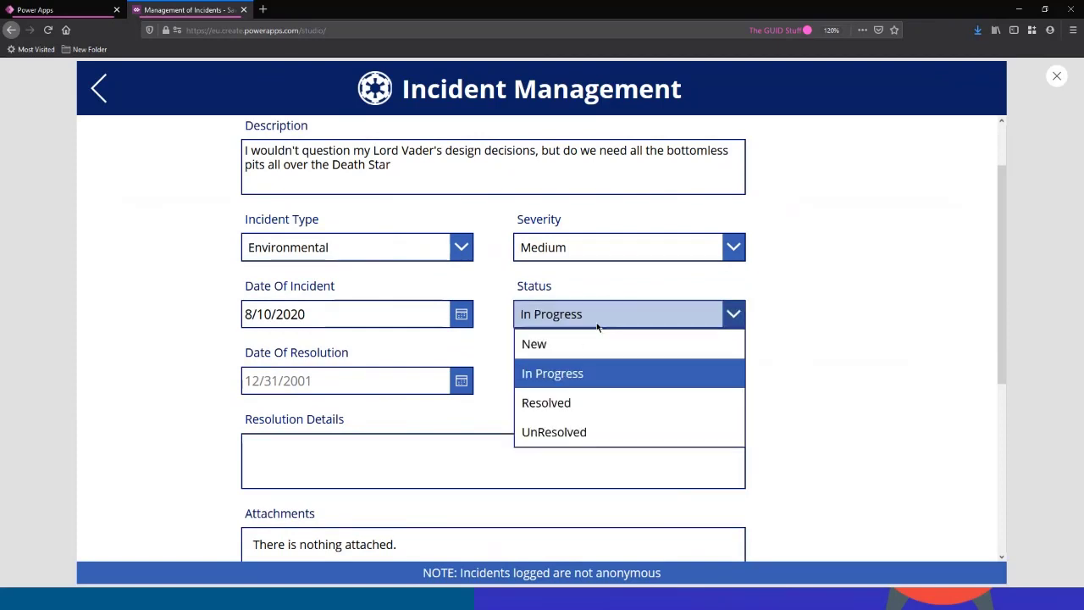
{"action": "left_click", "coordinate": [600, 405]}
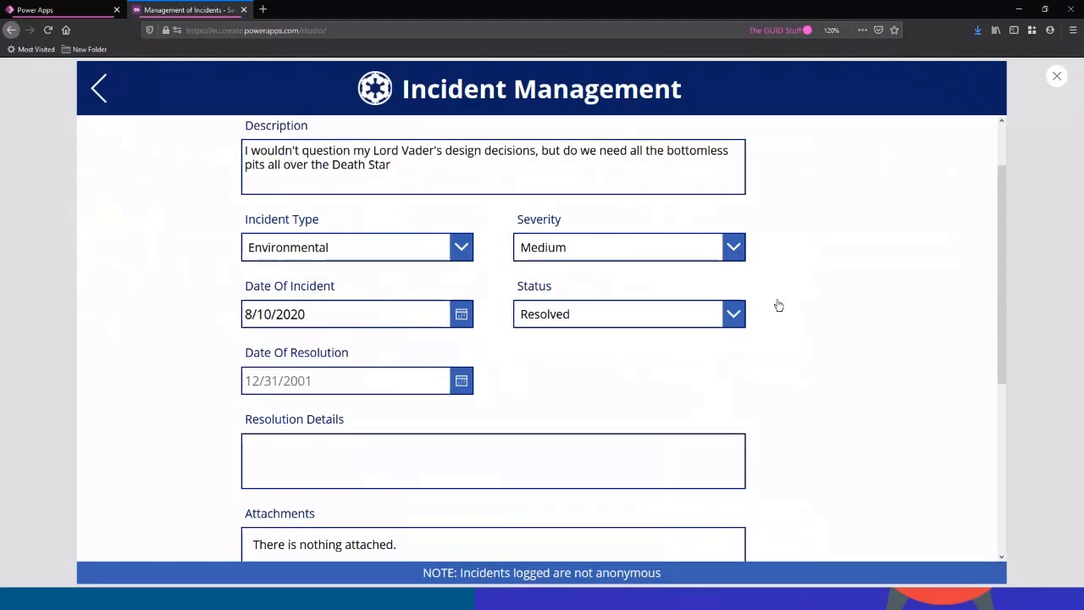
{"action": "key", "text": "Escape"}
Bring up the DisplayMode property of the DateOfResolution card and select its whole formula.
{"action": "left_click", "coordinate": [438, 383]}
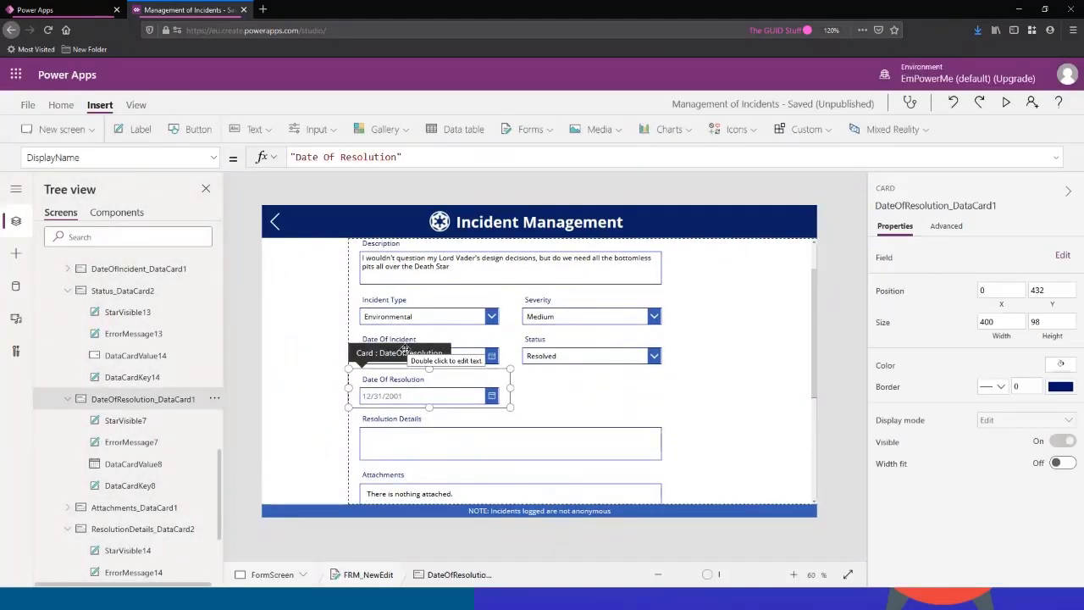
{"action": "left_click", "coordinate": [111, 158]}
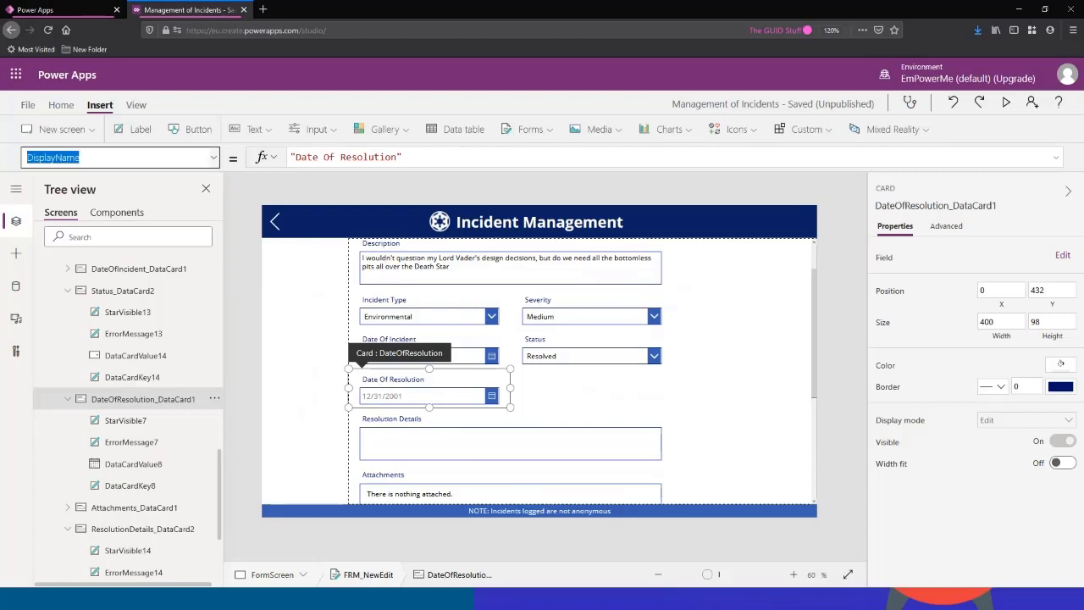
{"action": "left_click", "coordinate": [213, 158]}
{"action": "type", "text": "DisplayMode"}
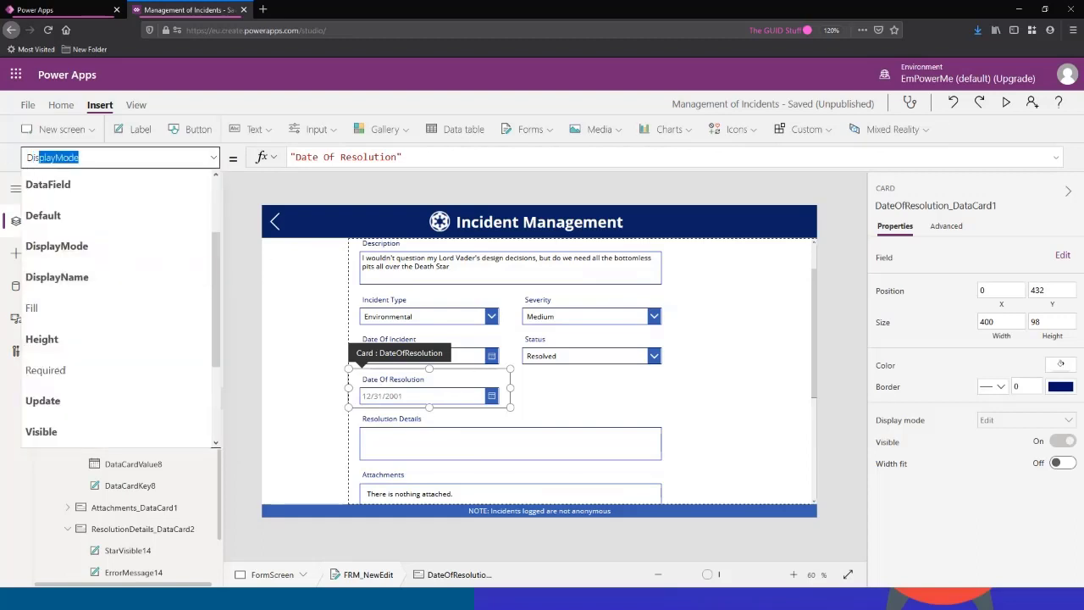
{"action": "key", "text": "Tab"}
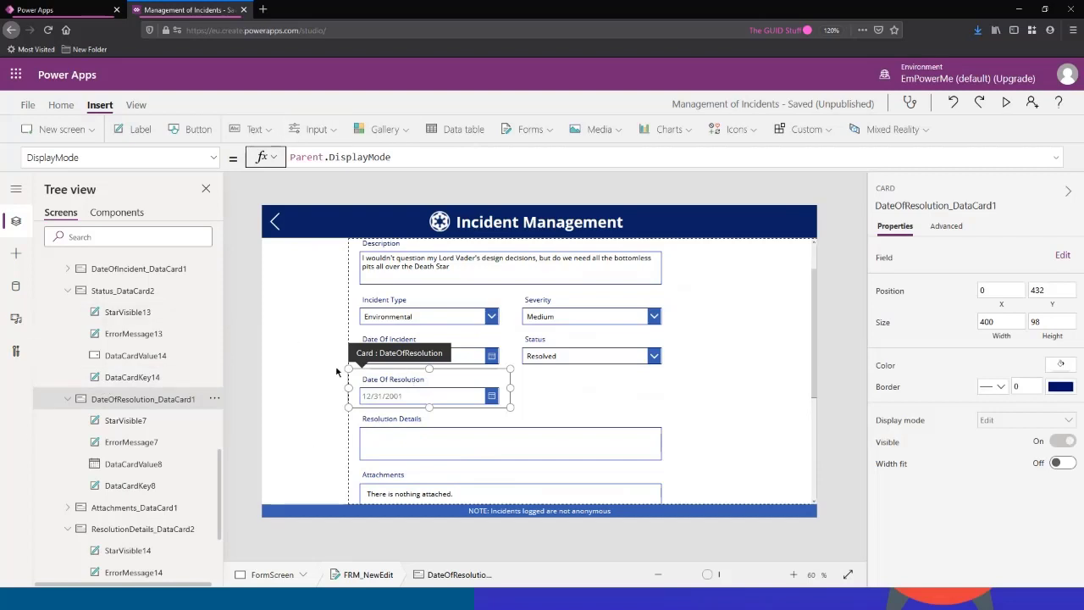
{"action": "scroll", "coordinate": [108, 407], "scroll_direction": "up", "scroll_amount": 2}
{"action": "scroll", "coordinate": [126, 366], "scroll_direction": "down", "scroll_amount": 1}
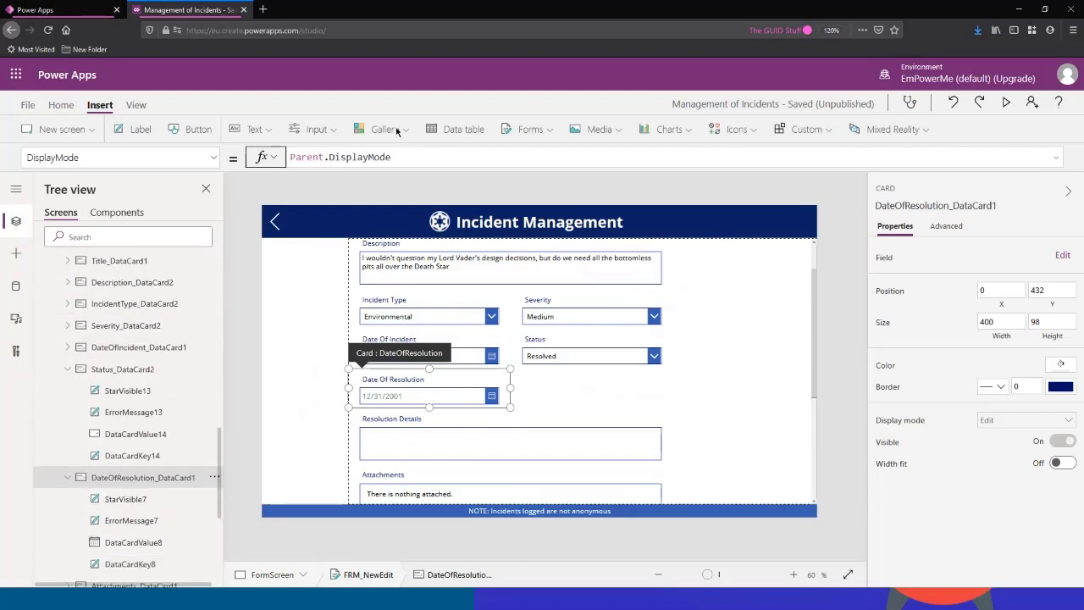
{"action": "left_click_drag", "start_coordinate": [398, 160], "coordinate": [226, 138]}
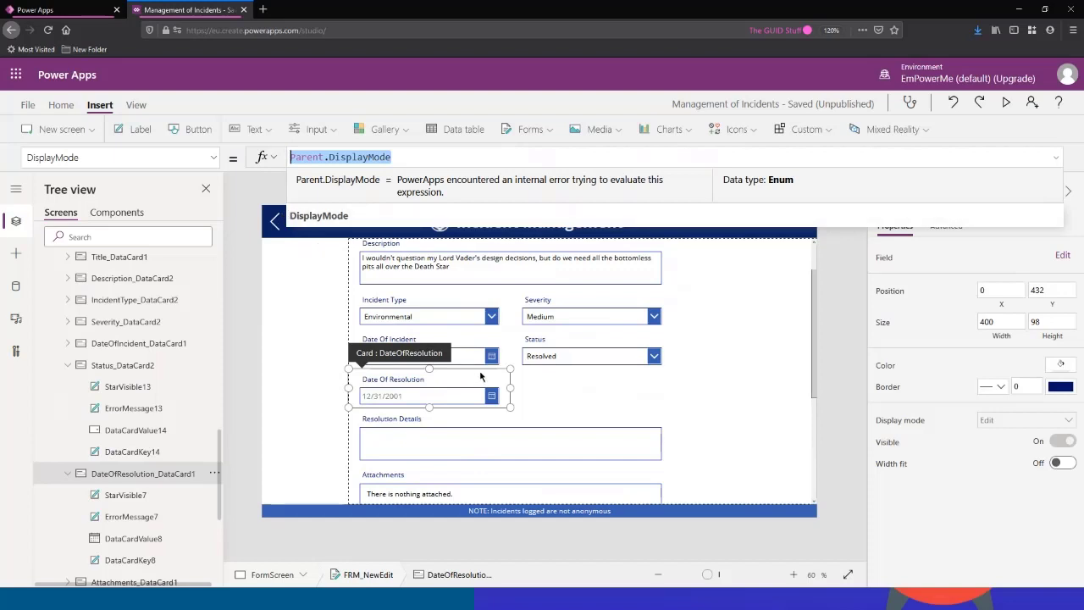
Review the Status card's DisplayMode formula and look through its available properties.
{"action": "left_click", "coordinate": [556, 342]}
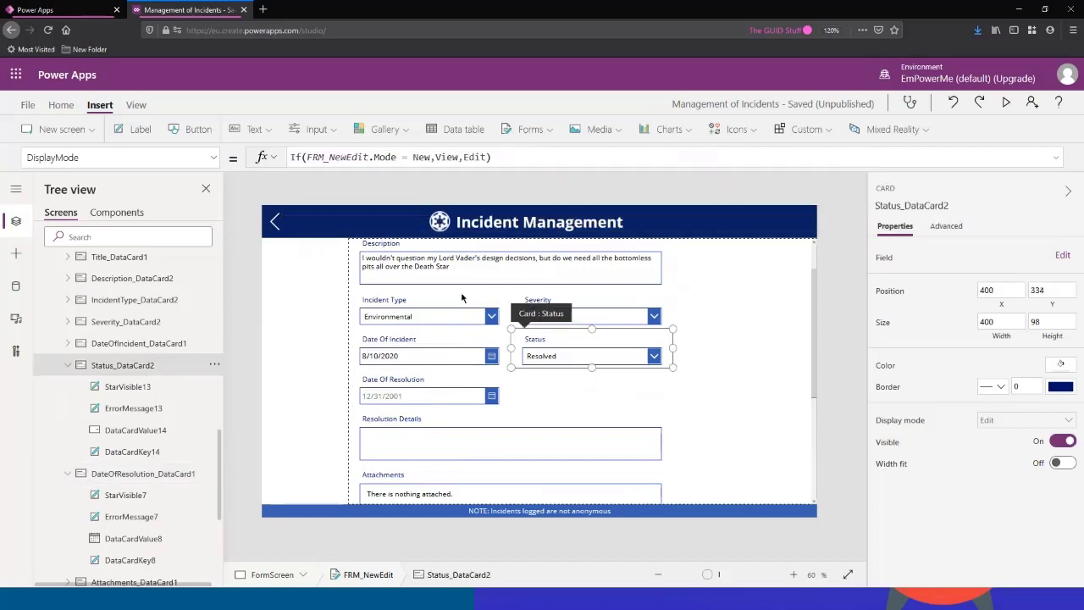
{"action": "left_click", "coordinate": [211, 157]}
{"action": "scroll", "coordinate": [169, 229], "scroll_direction": "up", "scroll_amount": 2}
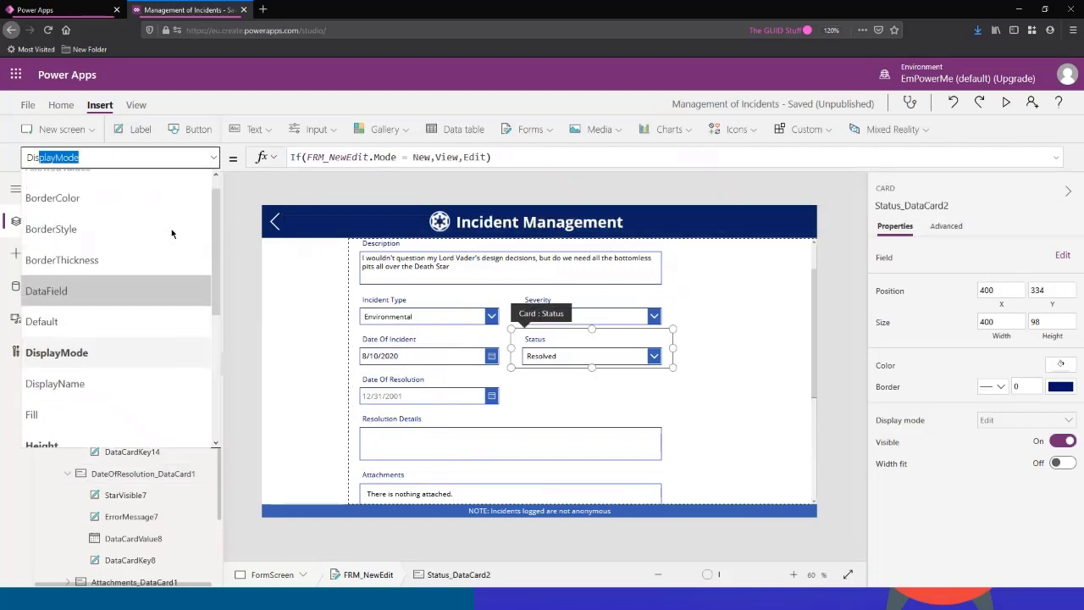
{"action": "scroll", "coordinate": [161, 236], "scroll_direction": "down", "scroll_amount": 2}
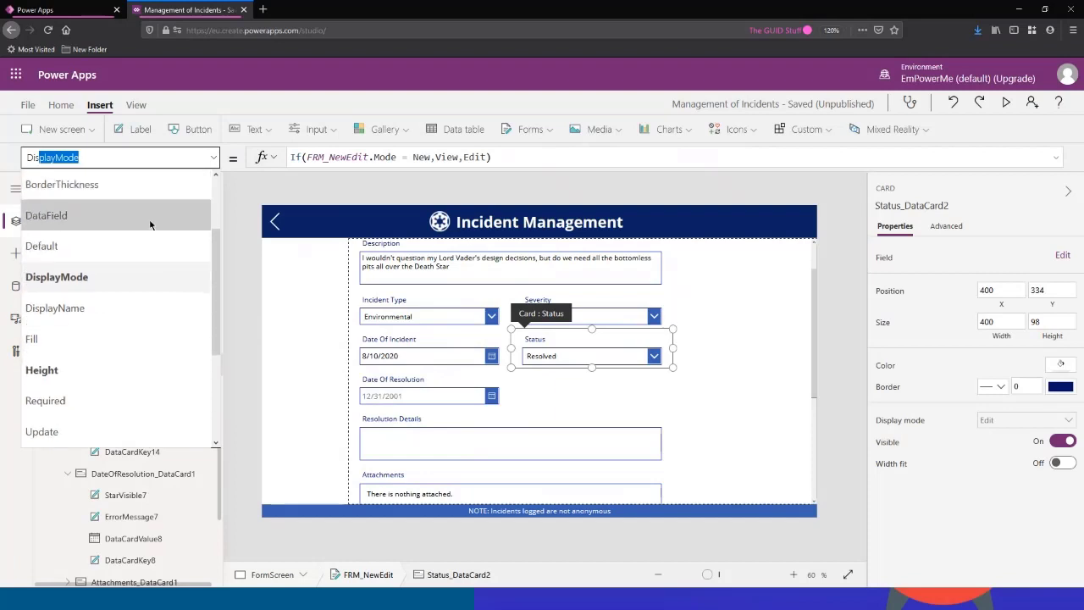
{"action": "scroll", "coordinate": [147, 226], "scroll_direction": "down", "scroll_amount": 3}
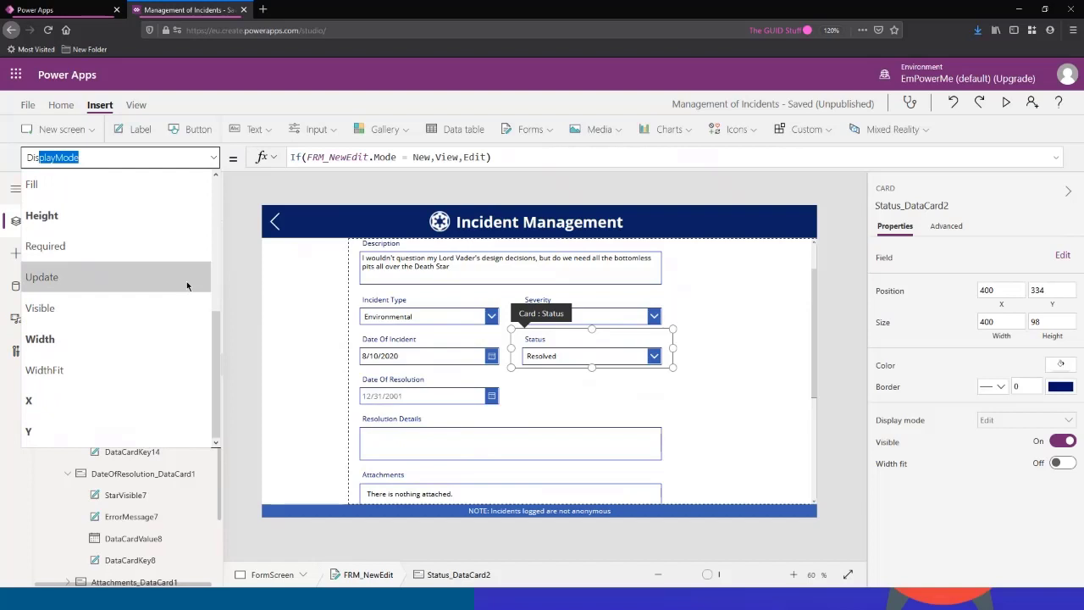
Rename the Status card's dropdown control DataCardValue14 to DD_FrmStatus and dismiss the resulting message.
{"action": "left_click", "coordinate": [559, 362]}
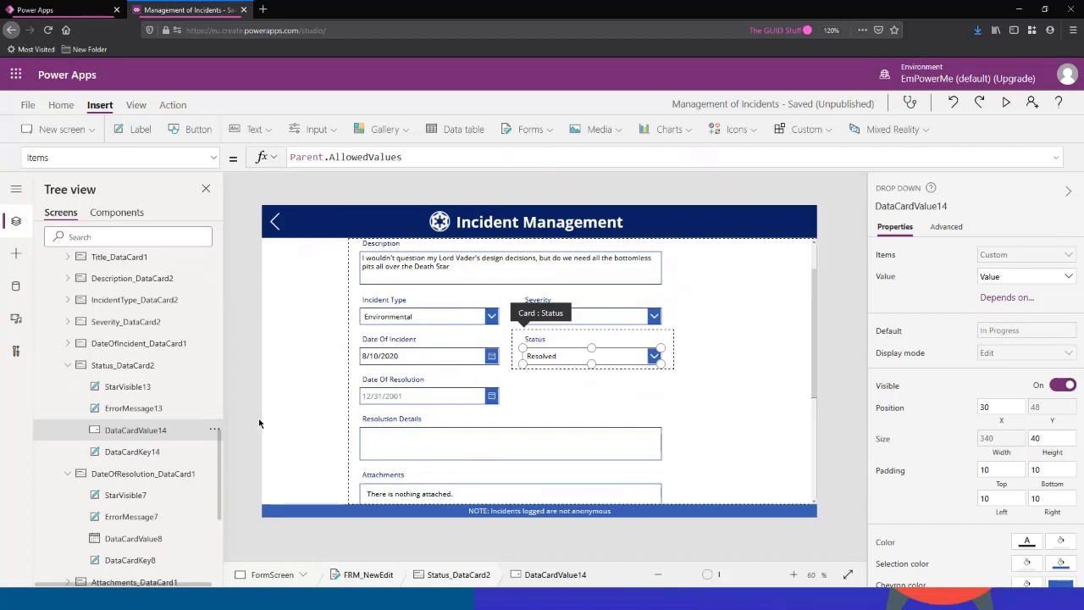
{"action": "double_click", "coordinate": [137, 430]}
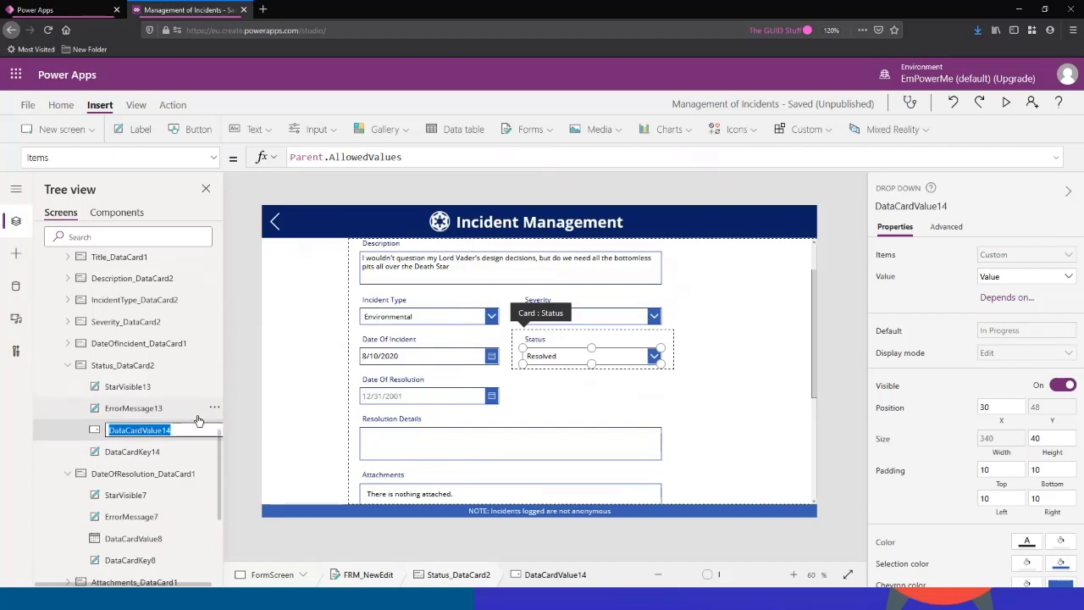
{"action": "type", "text": "DD_FrmStatu"}
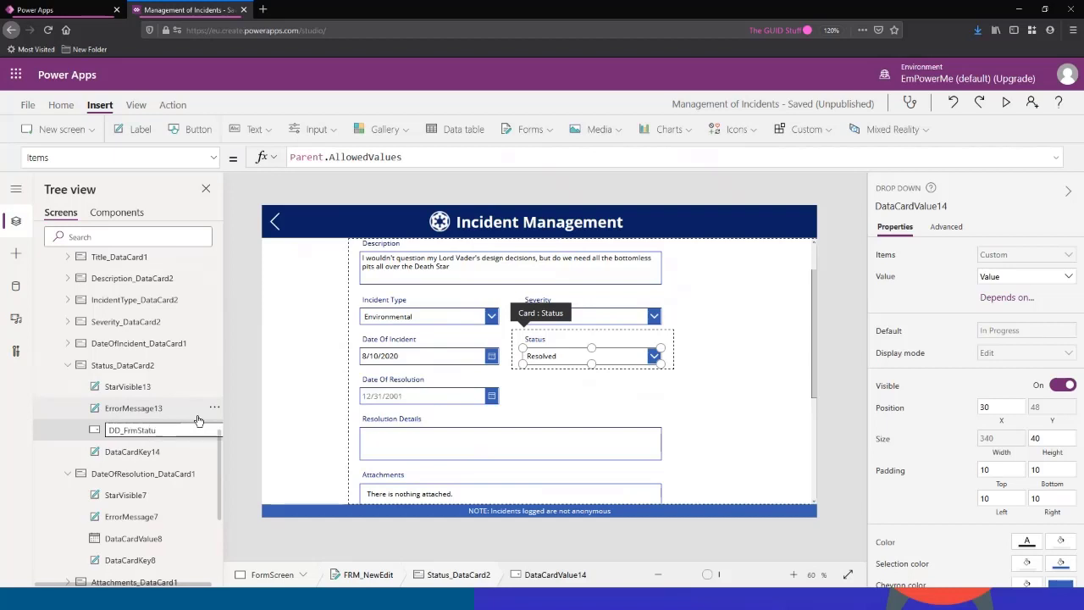
{"action": "key", "text": "Escape"}
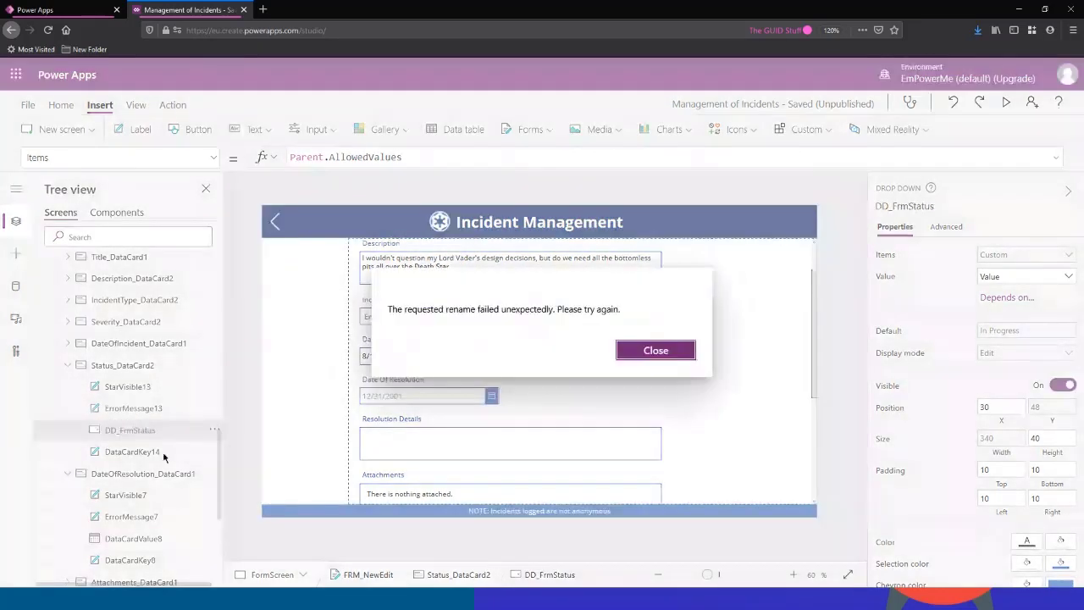
{"action": "left_click", "coordinate": [645, 354]}
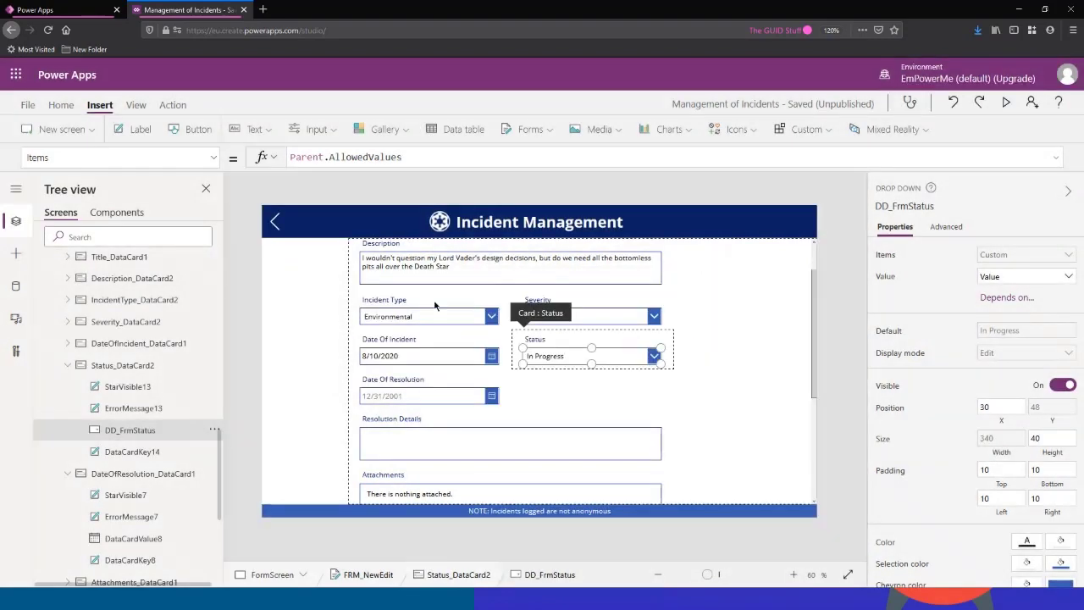
Check the renamed dropdown and its neighbouring controls within the Status card.
{"action": "left_click", "coordinate": [533, 394]}
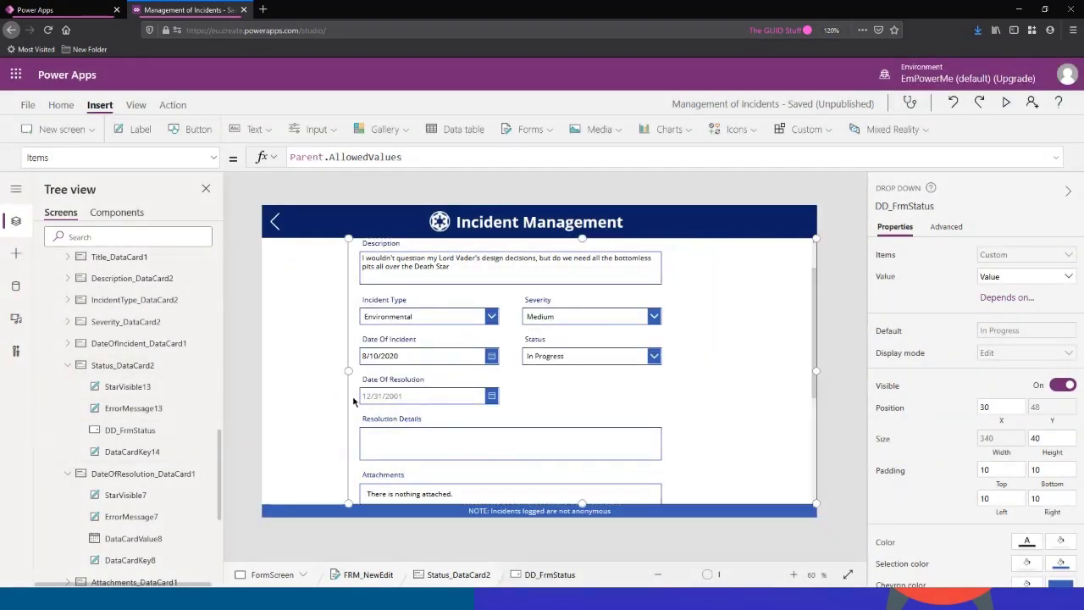
{"action": "left_click", "coordinate": [134, 407]}
{"action": "left_click", "coordinate": [135, 430]}
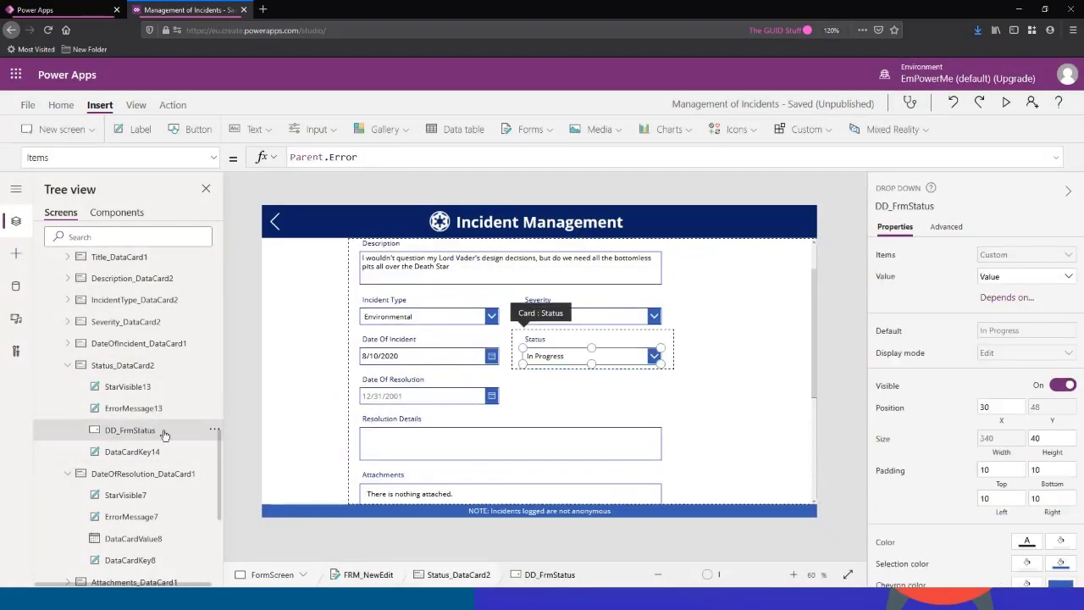
{"action": "scroll", "coordinate": [135, 432], "scroll_direction": "down", "scroll_amount": 3}
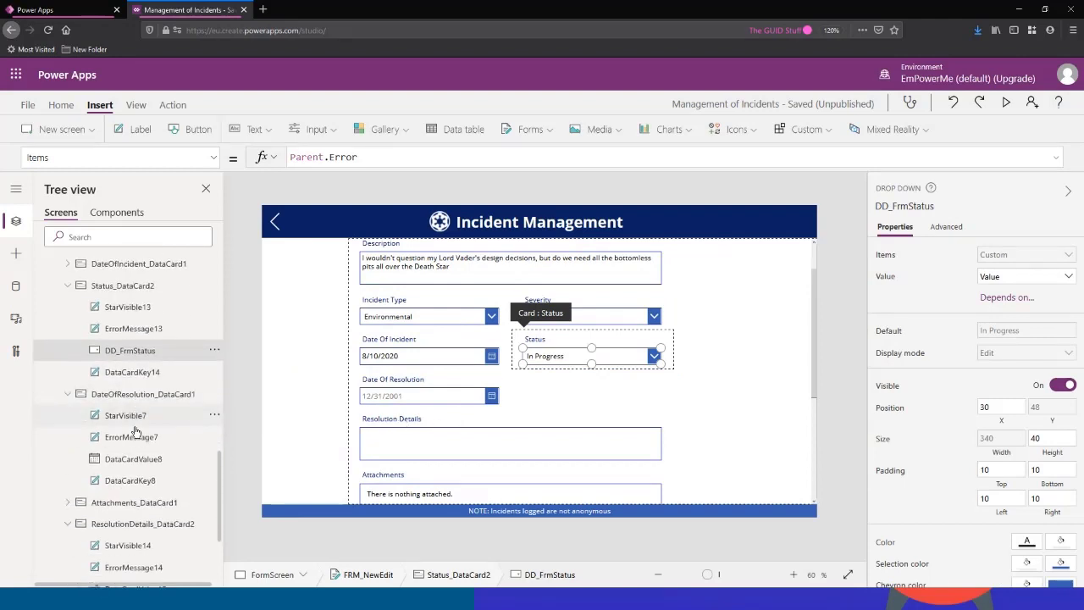
{"action": "left_click", "coordinate": [535, 408]}
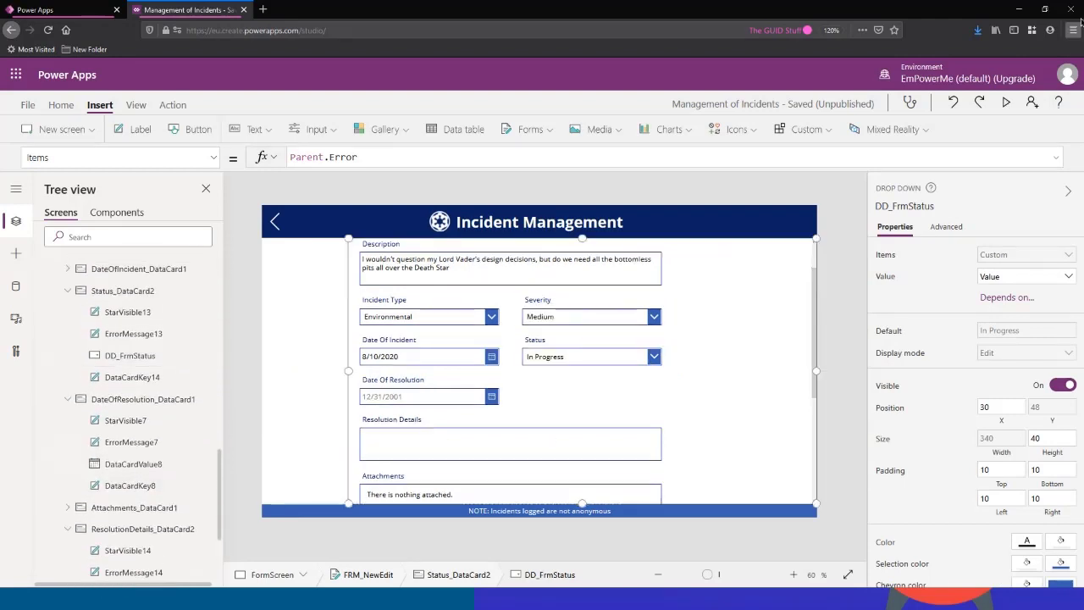
Preview the form, set the incident's Status to Resolved and return to editing the app.
{"action": "left_click", "coordinate": [1007, 102]}
{"action": "left_click", "coordinate": [666, 313]}
{"action": "left_click", "coordinate": [666, 313]}
{"action": "left_click", "coordinate": [666, 312]}
{"action": "left_click", "coordinate": [595, 405]}
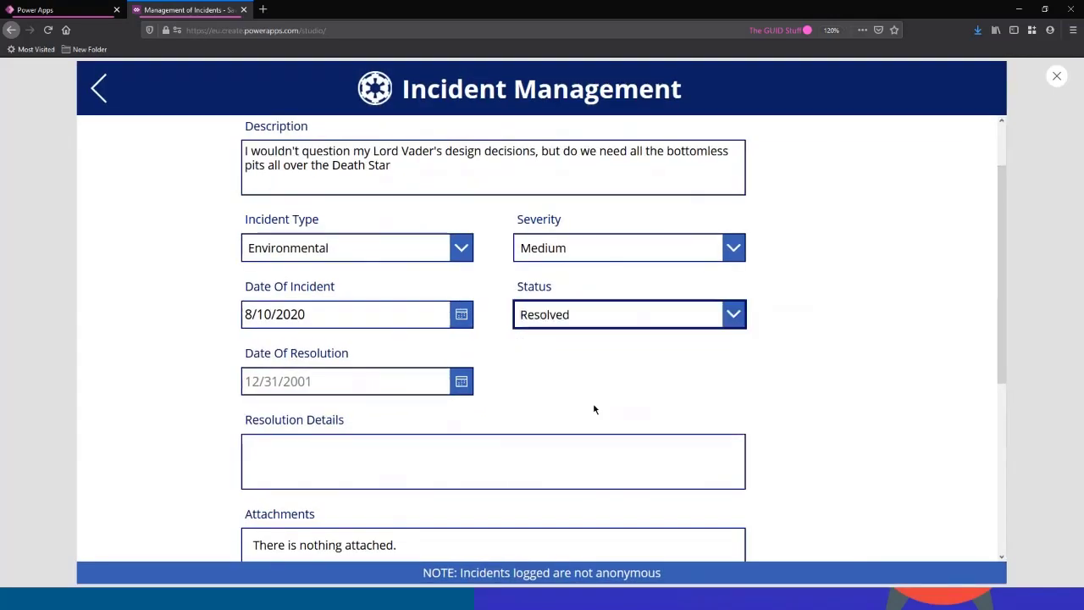
{"action": "left_click", "coordinate": [1058, 78]}
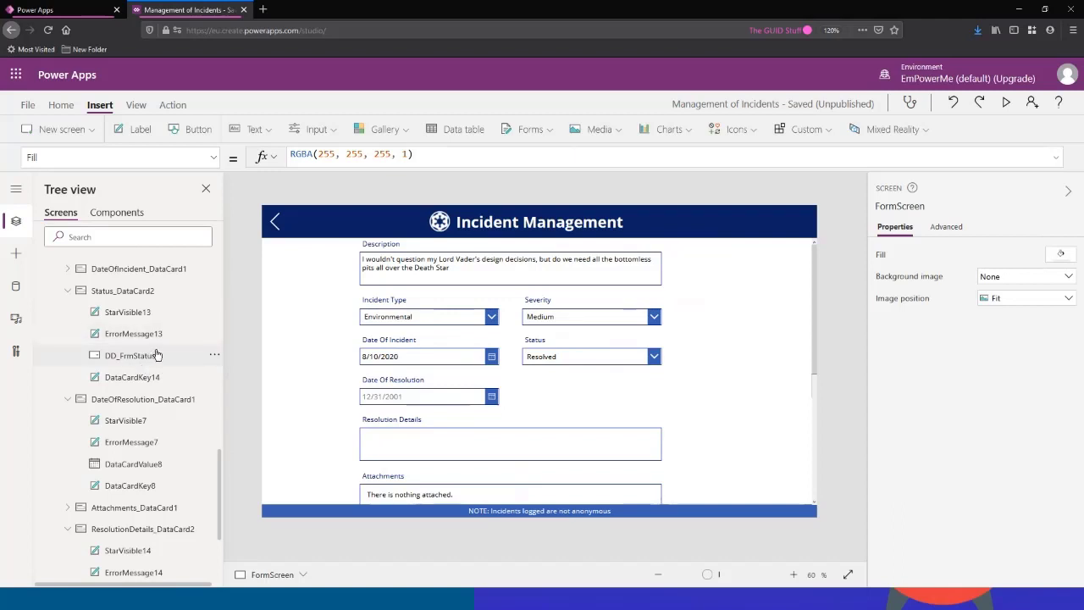
Inspect the Date Of Resolution card and the DD_FrmStatus dropdown, and check the DisplayMode formula of the Date Of Incident label.
{"action": "left_click", "coordinate": [180, 405]}
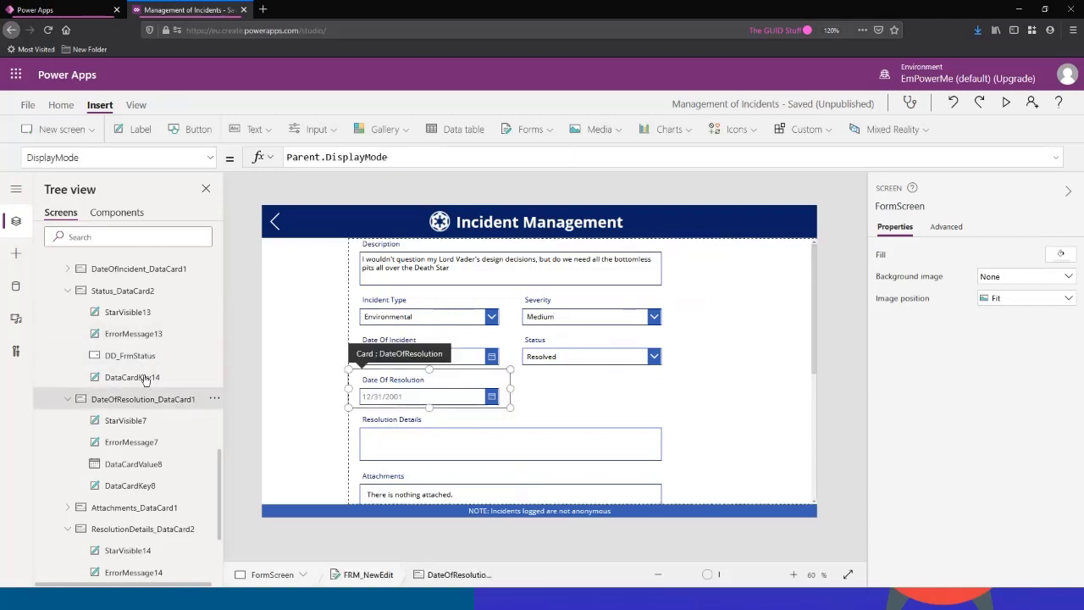
{"action": "left_click", "coordinate": [158, 360]}
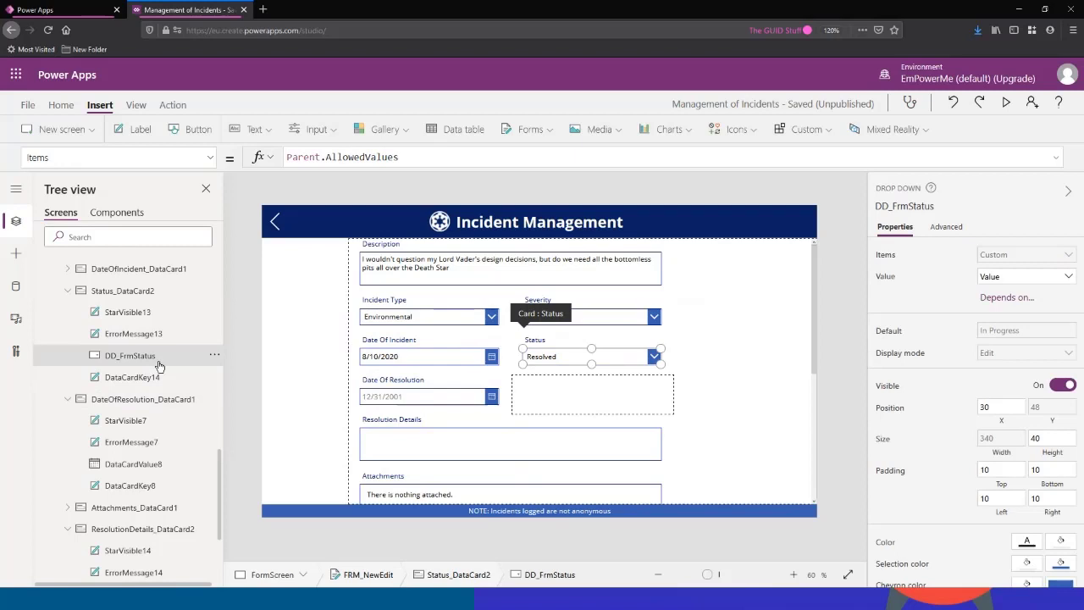
{"action": "left_click", "coordinate": [437, 383]}
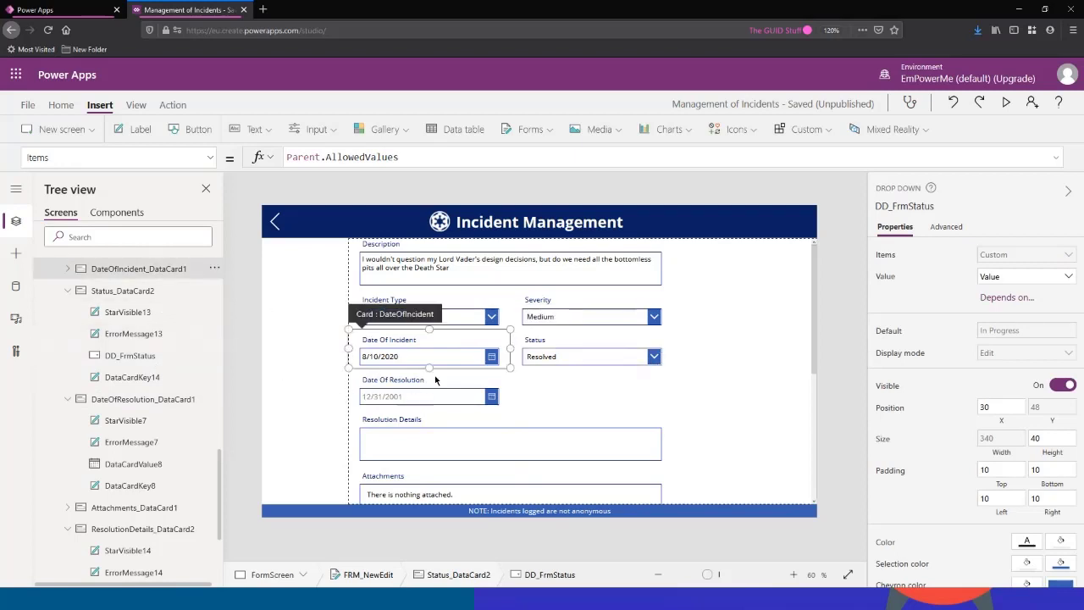
{"action": "left_click", "coordinate": [443, 388]}
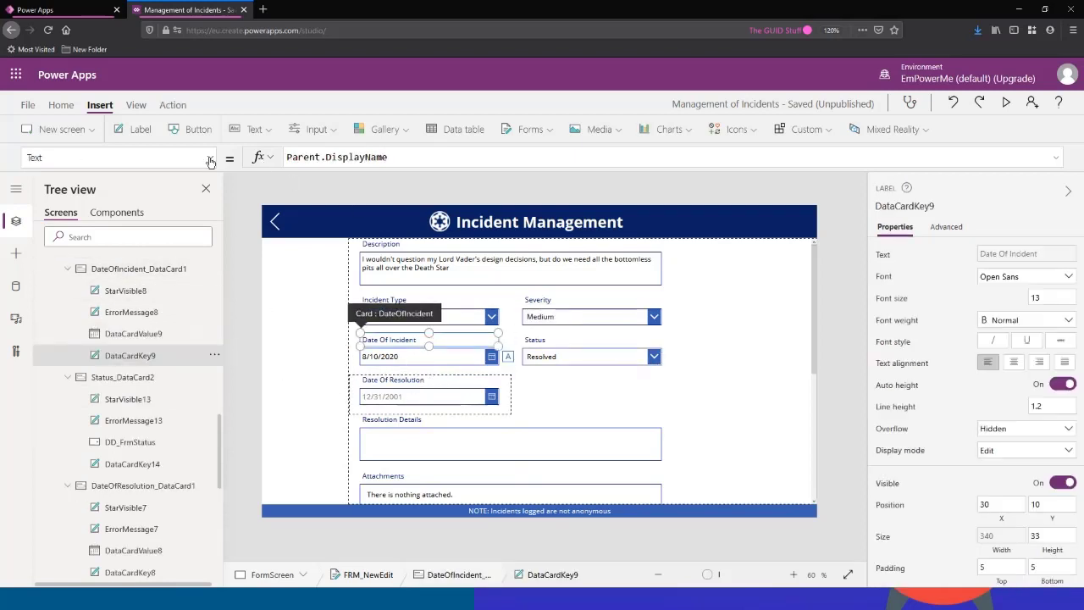
{"action": "left_click", "coordinate": [119, 156]}
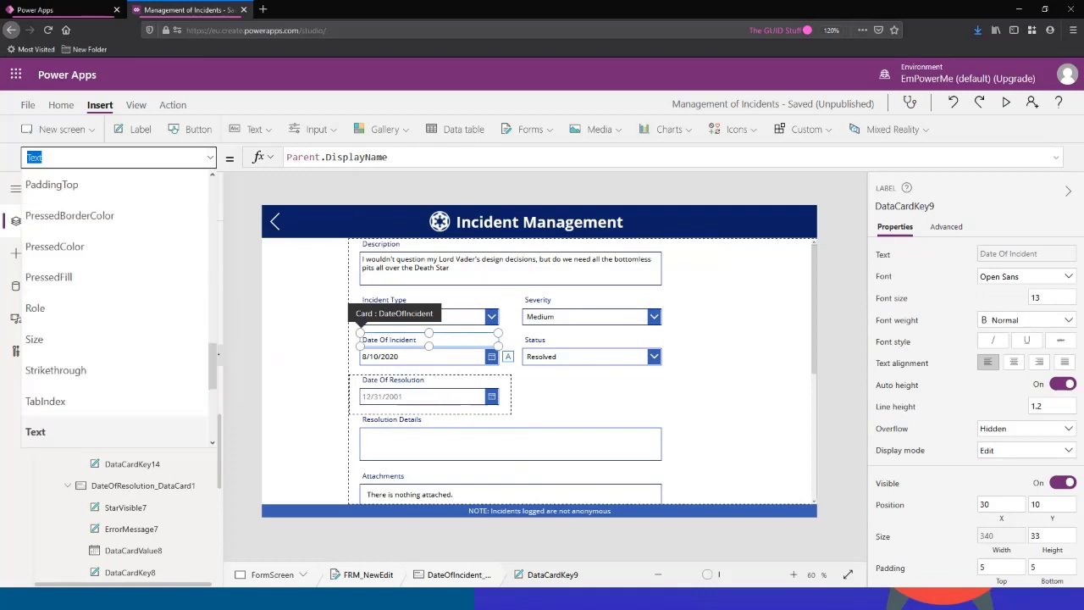
{"action": "type", "text": "DisplayMode"}
{"action": "key", "text": "Return"}
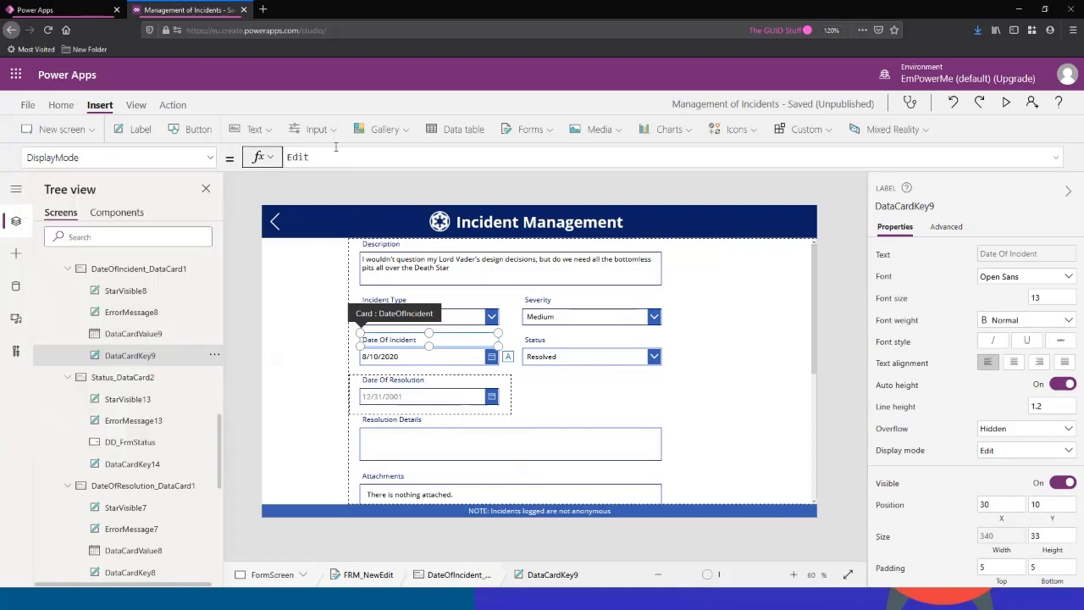
{"action": "left_click", "coordinate": [333, 157]}
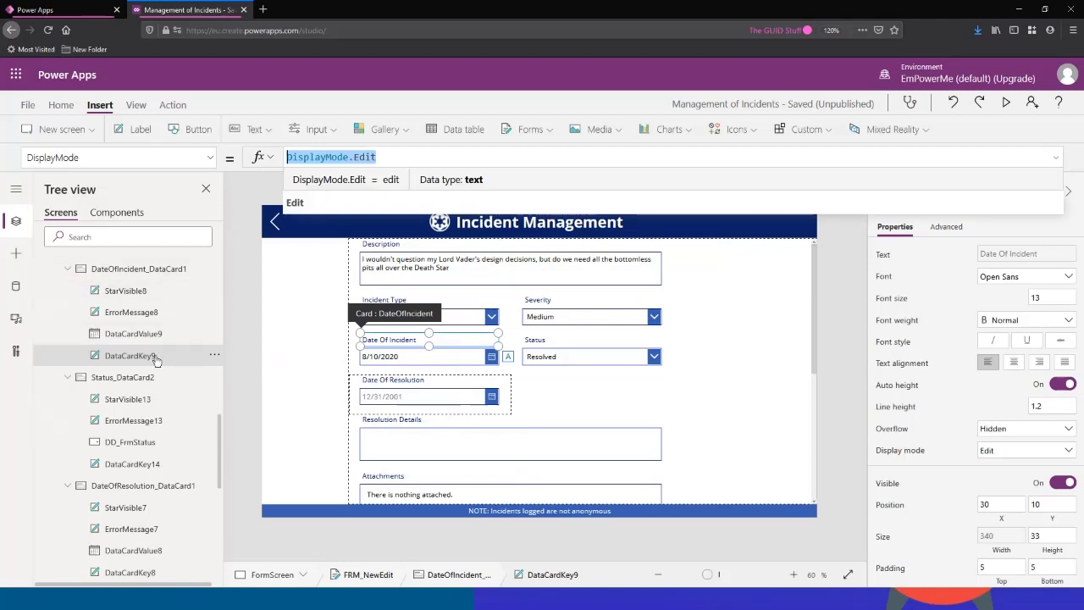
Replace the DateOfIncident card's DisplayMode formula with the opening condition If(DD_FrmStatus.SelectedText.Value = "Resolved".
{"action": "left_click", "coordinate": [161, 272]}
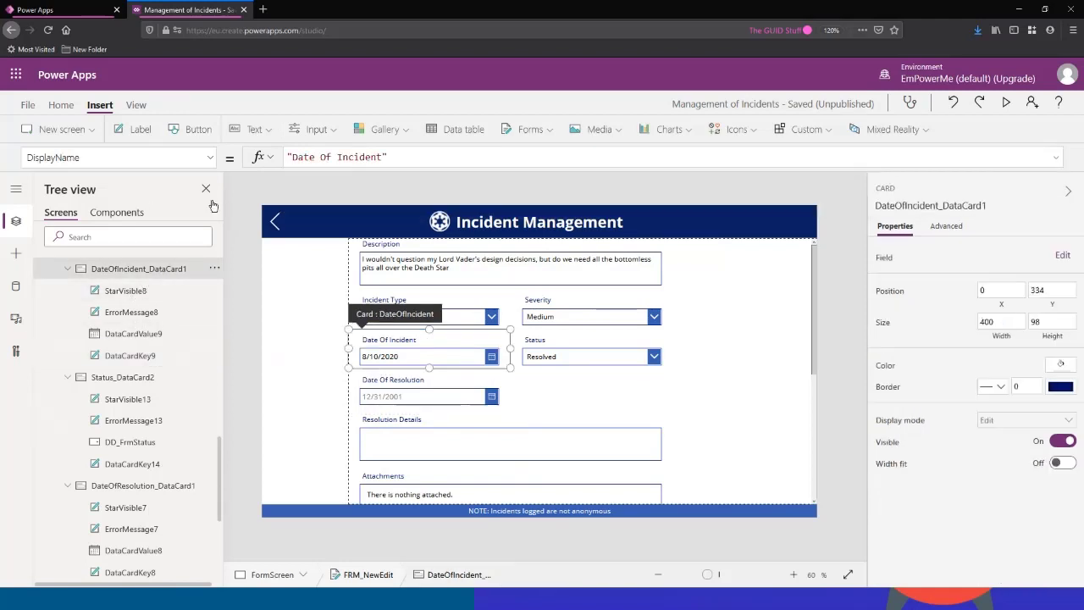
{"action": "left_click", "coordinate": [82, 157]}
{"action": "type", "text": "dis"}
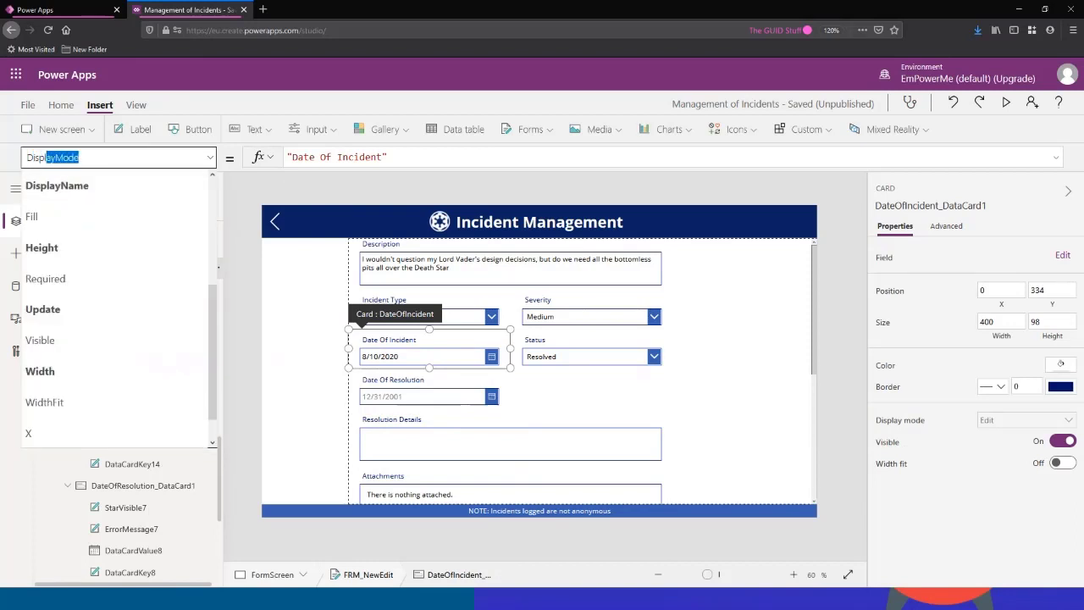
{"action": "key", "text": "Return"}
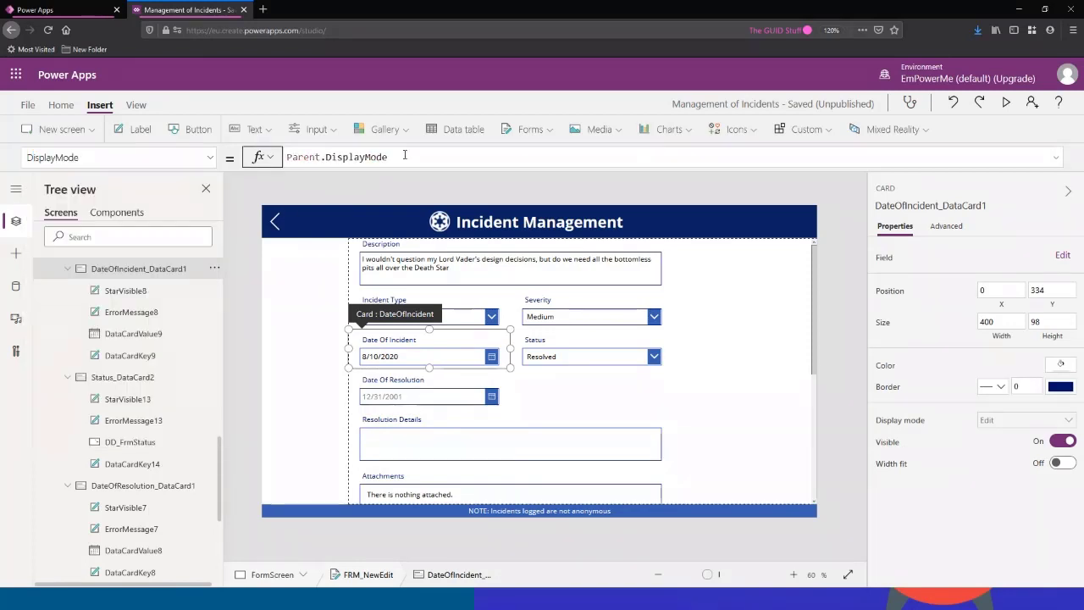
{"action": "left_click_drag", "start_coordinate": [404, 156], "coordinate": [271, 153]}
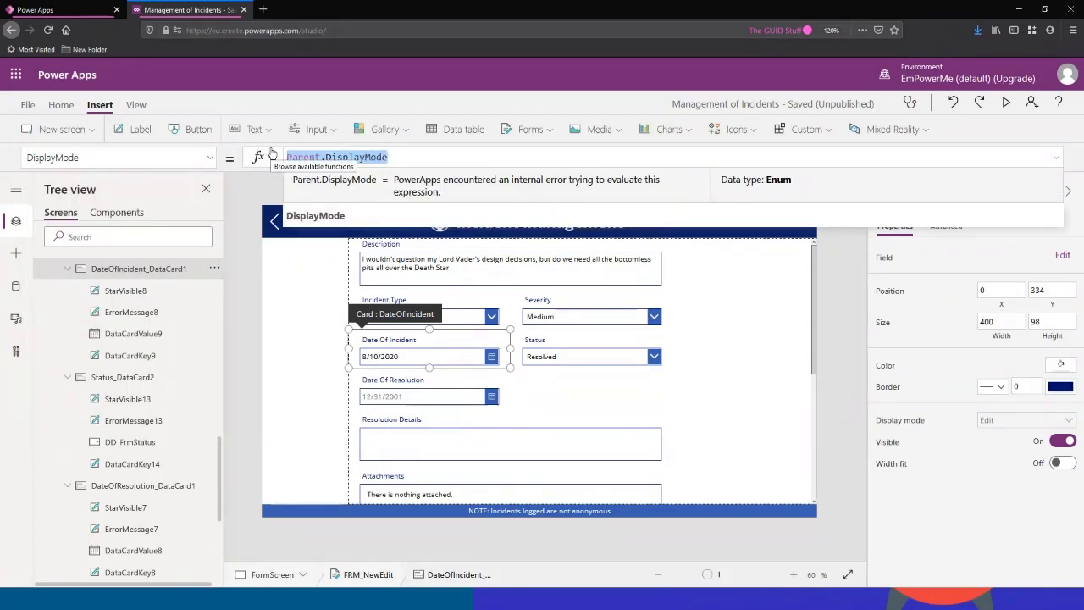
{"action": "type", "text": "If"}
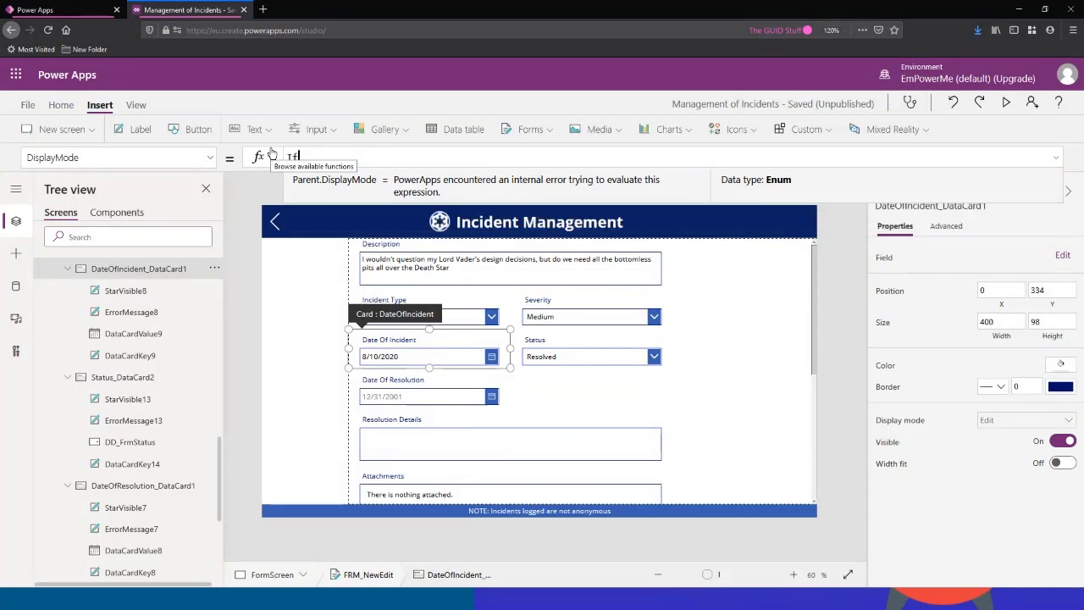
{"action": "type", "text": "("}
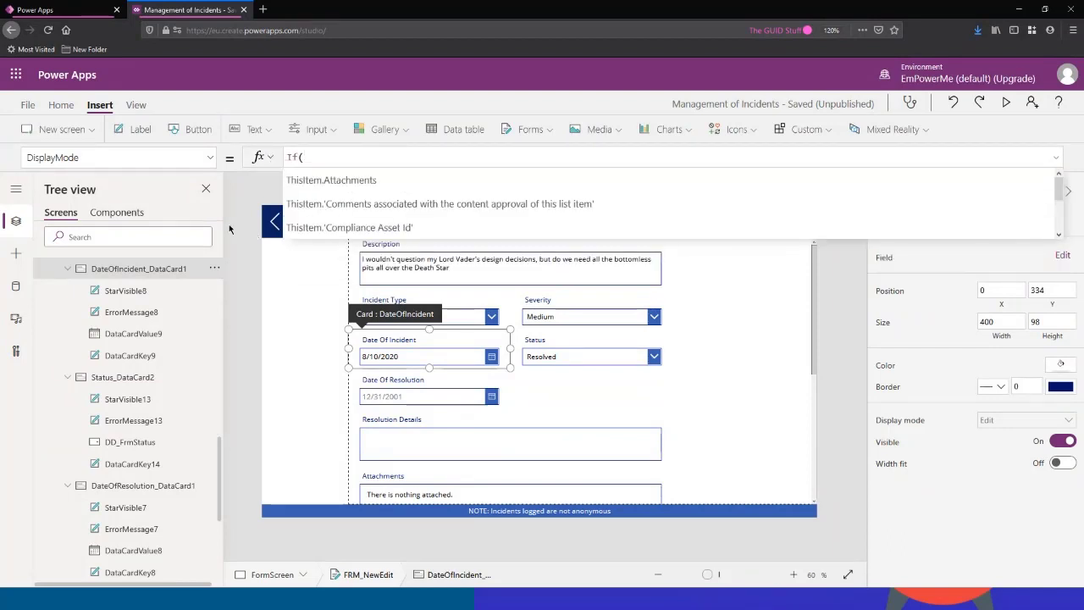
{"action": "type", "text": "DD_"}
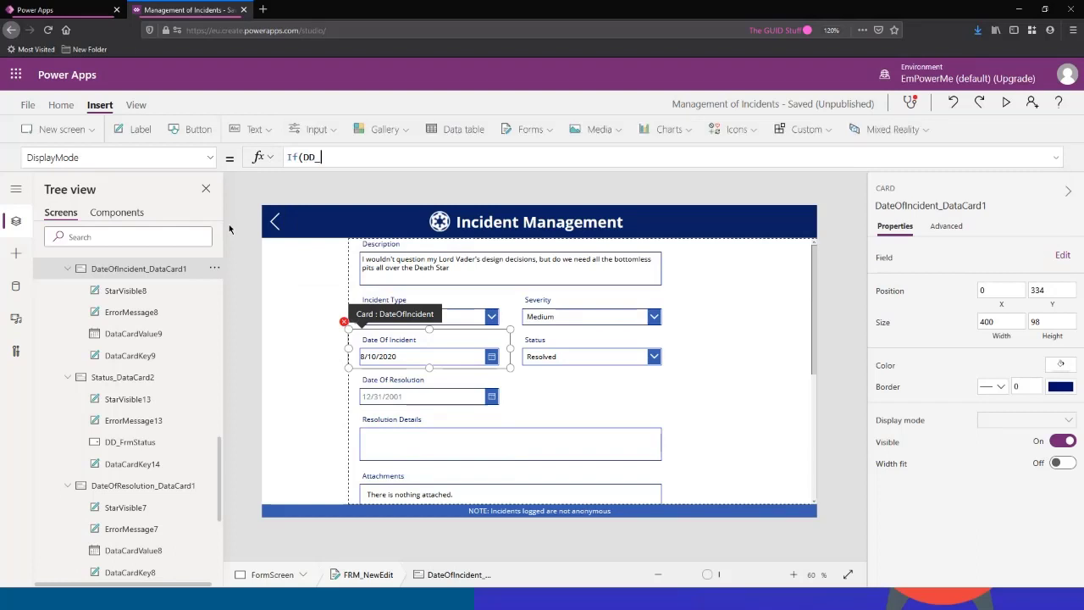
{"action": "left_click", "coordinate": [366, 180]}
{"action": "type", "text": "."}
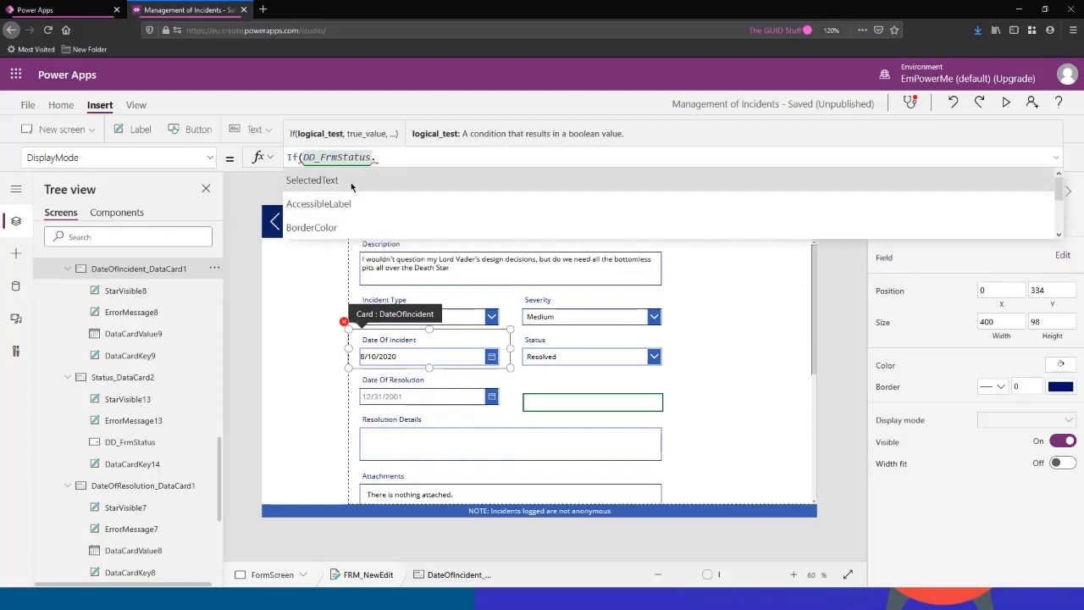
{"action": "type", "text": "SelectedText"}
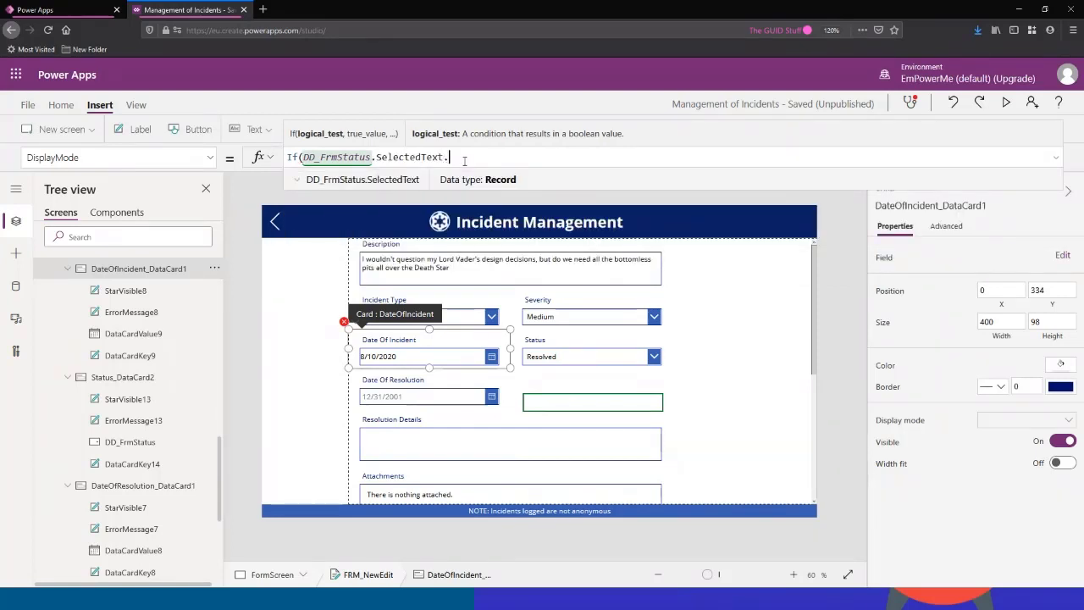
{"action": "type", "text": "."}
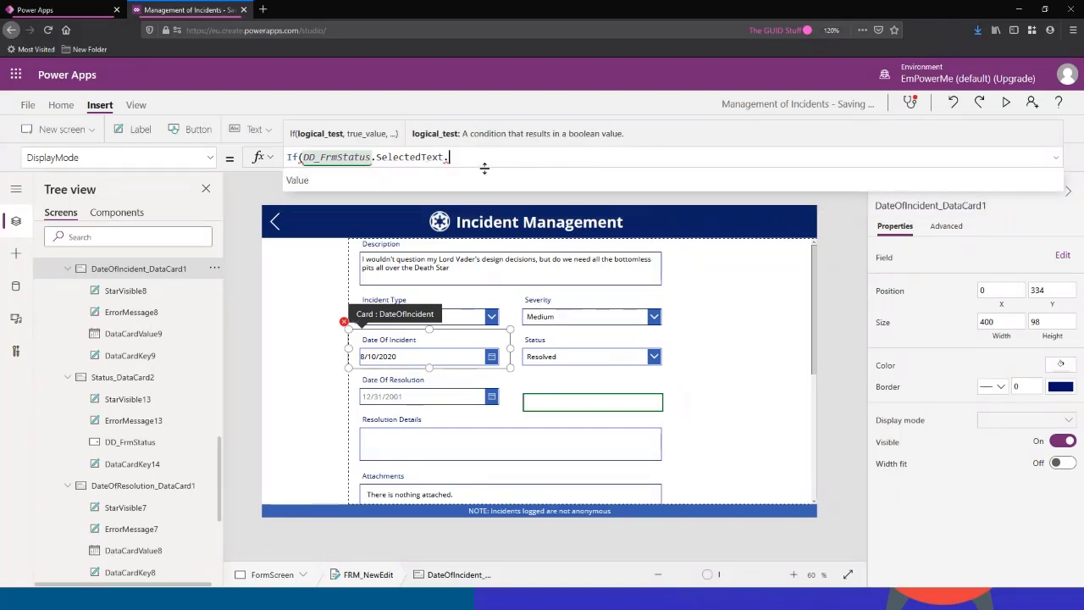
{"action": "left_click", "coordinate": [422, 174]}
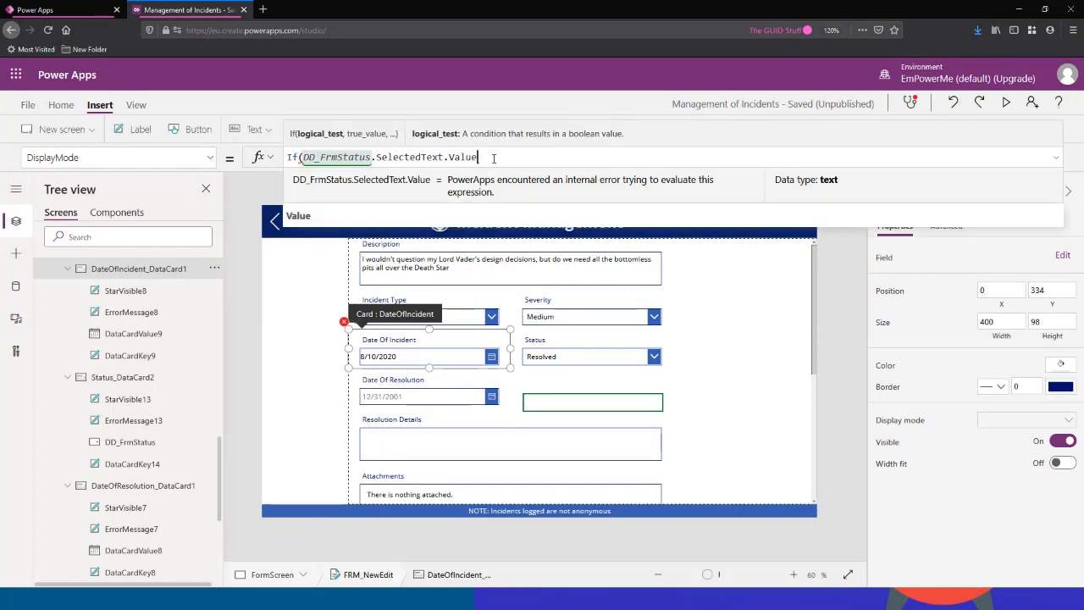
{"action": "type", "text": "= "}
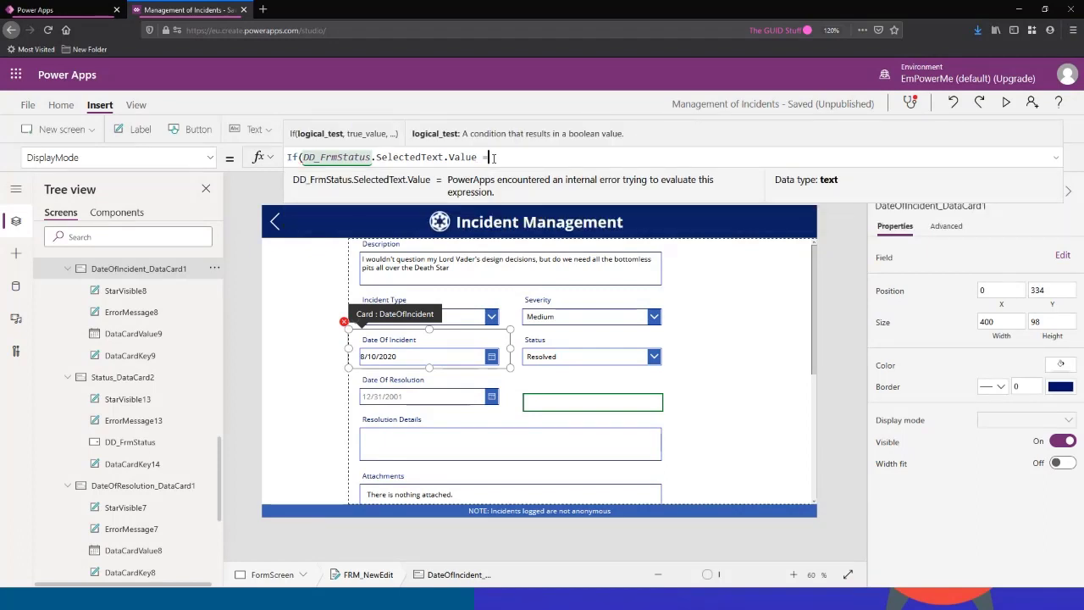
{"action": "type", "text": "\""}
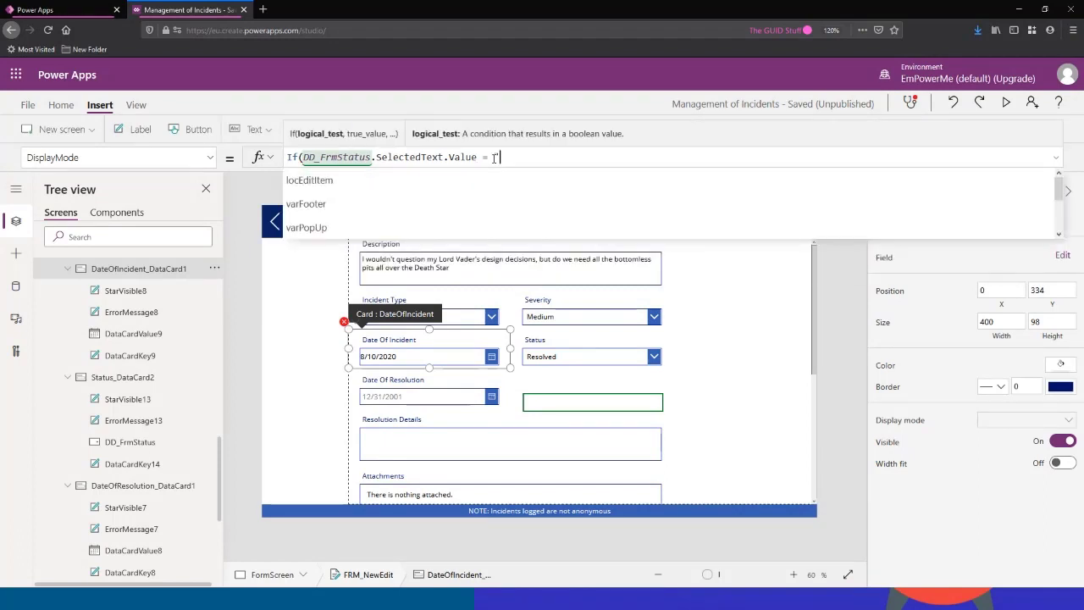
{"action": "type", "text": "Resolv"}
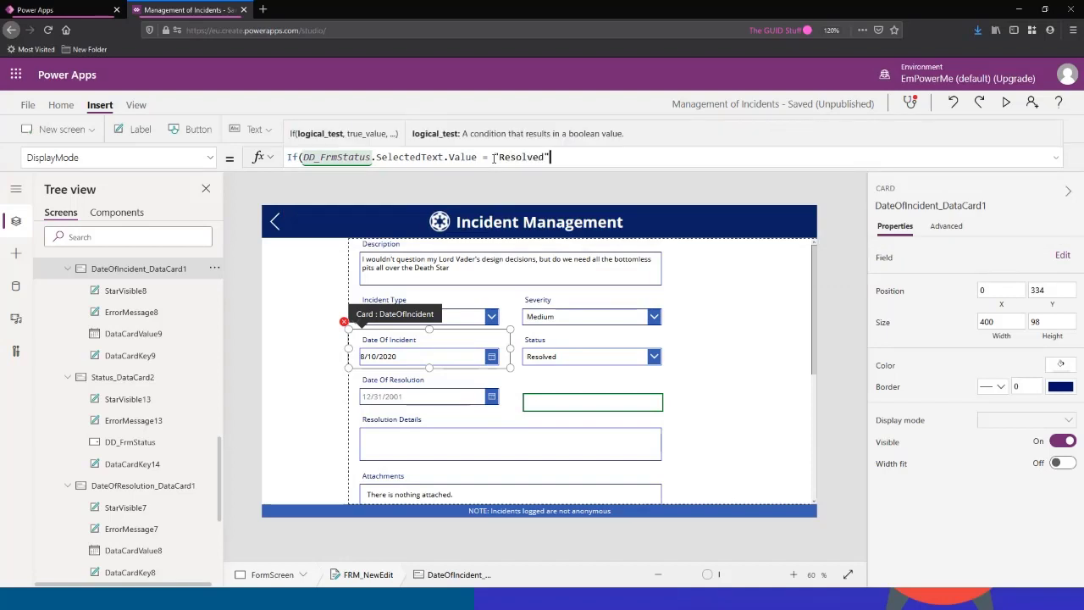
{"action": "type", "text": "ed\""}
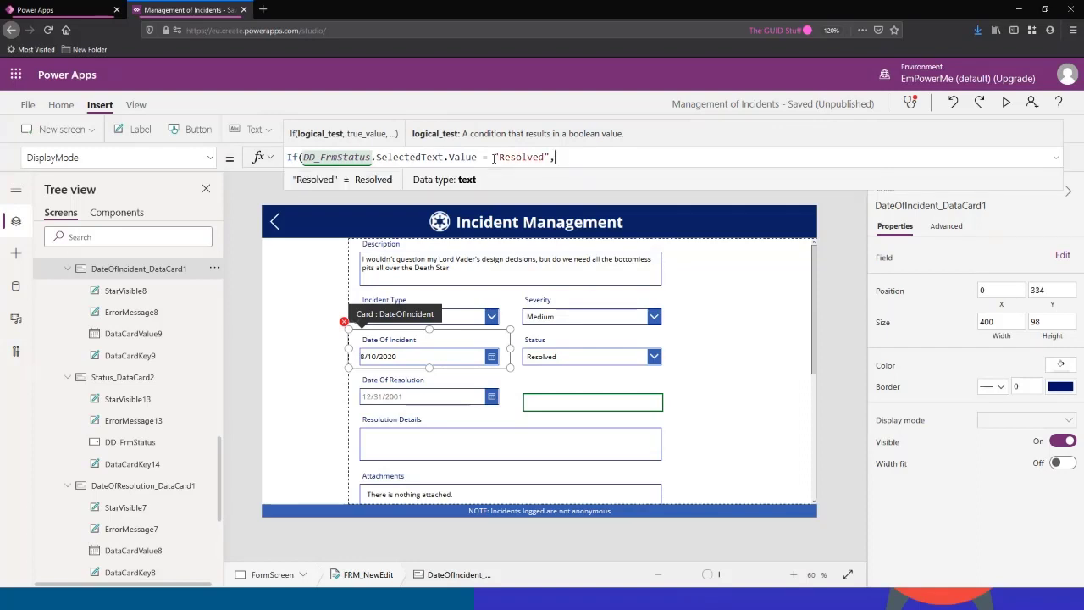
Complete the DateOfIncident card's If formula with DisplayMode.Edit as the true value and DisplayMode.View as the else value.
{"action": "type", "text": ",DisplayMode."}
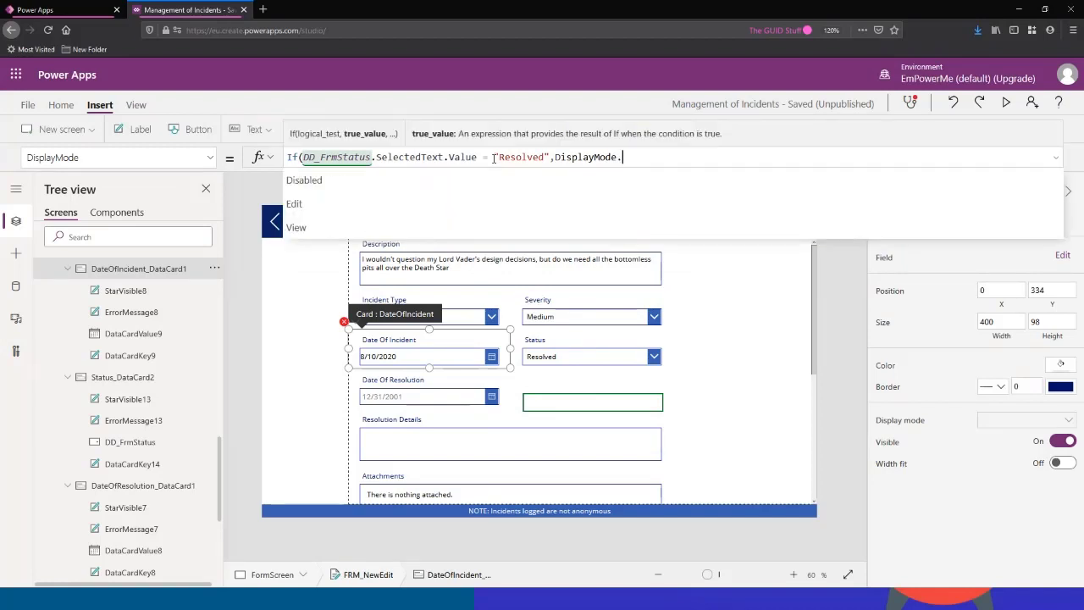
{"action": "key", "text": "Down"}
{"action": "key", "text": "Down"}
{"action": "key", "text": "Tab"}
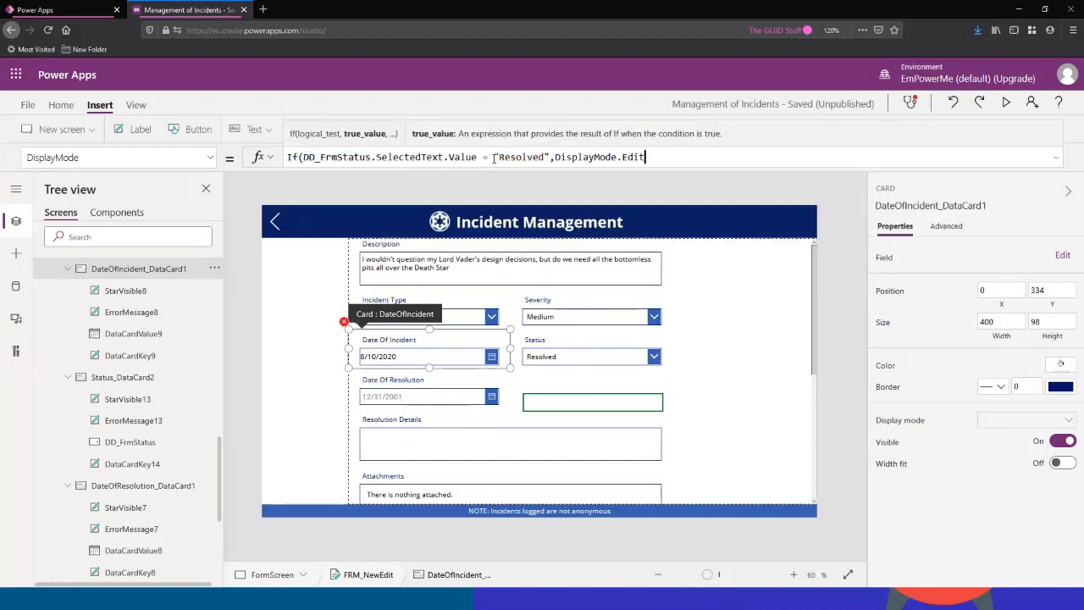
{"action": "type", "text": ","}
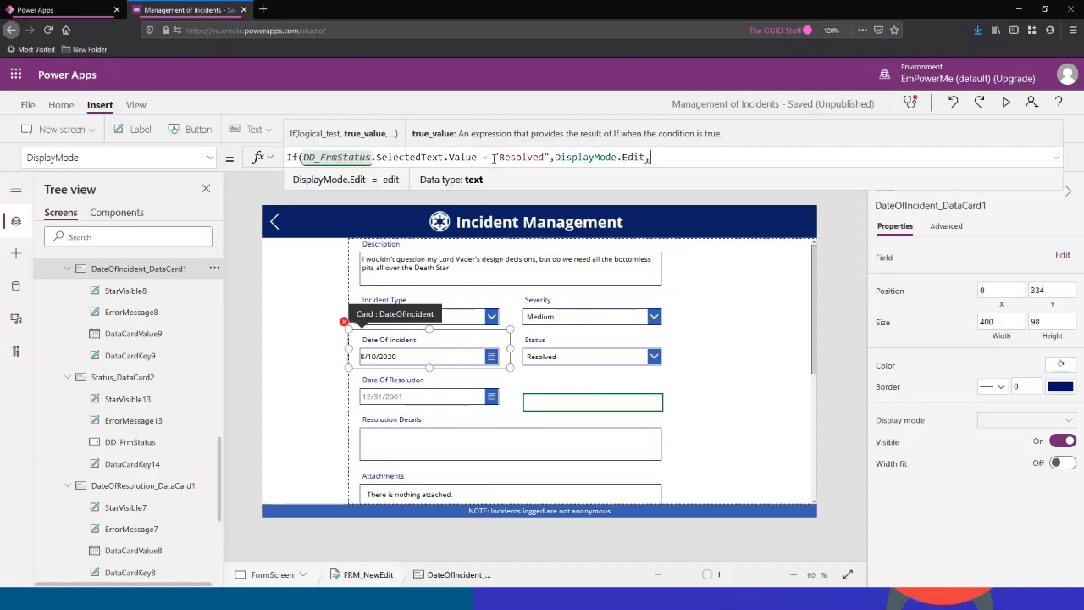
{"action": "type", "text": "DisplayMode"}
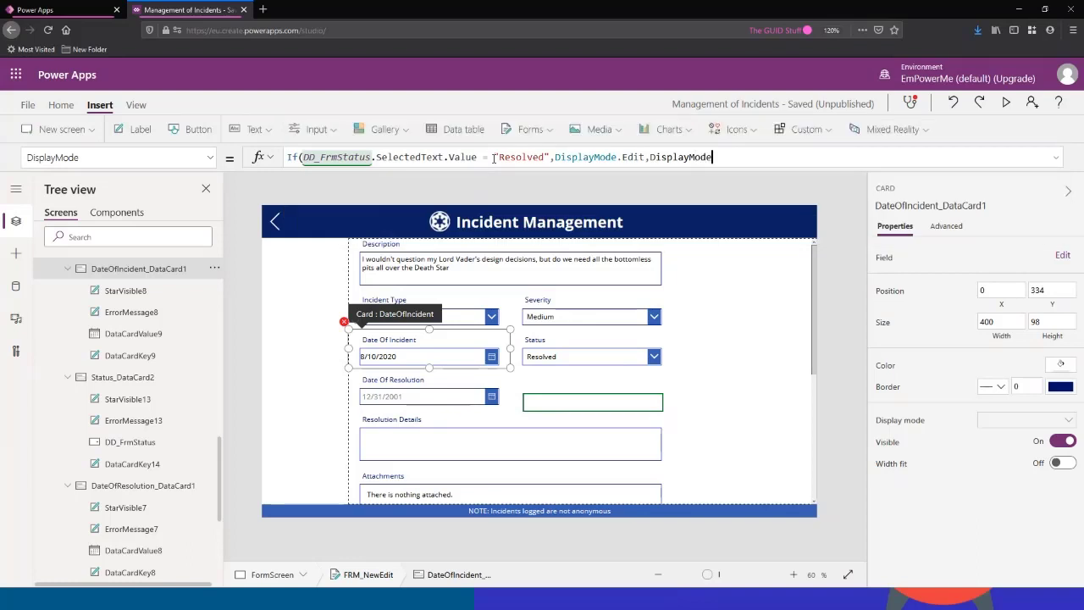
{"action": "type", "text": "."}
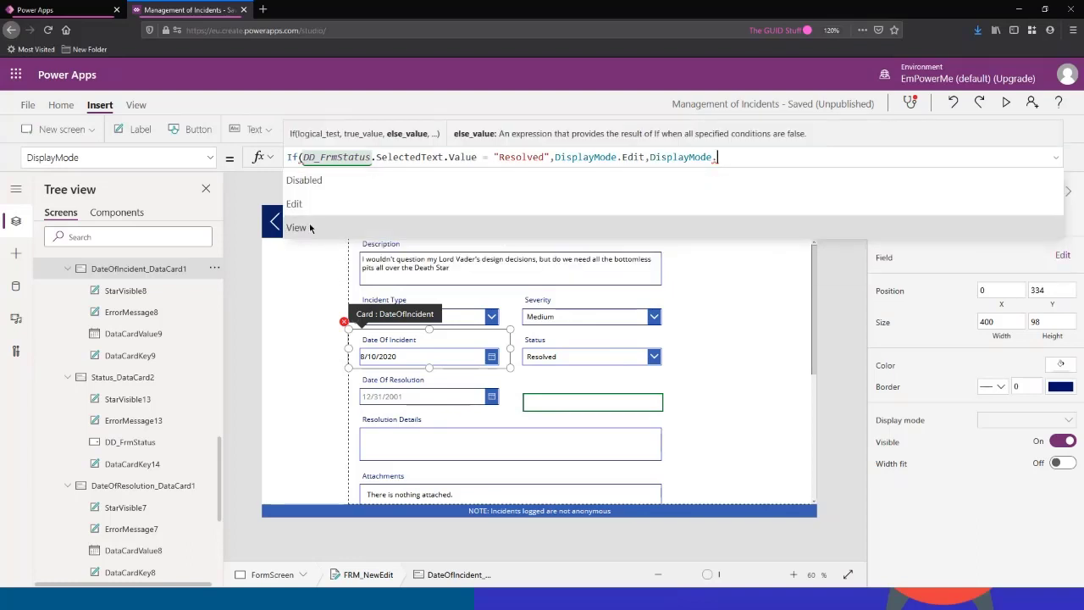
{"action": "left_click", "coordinate": [311, 228]}
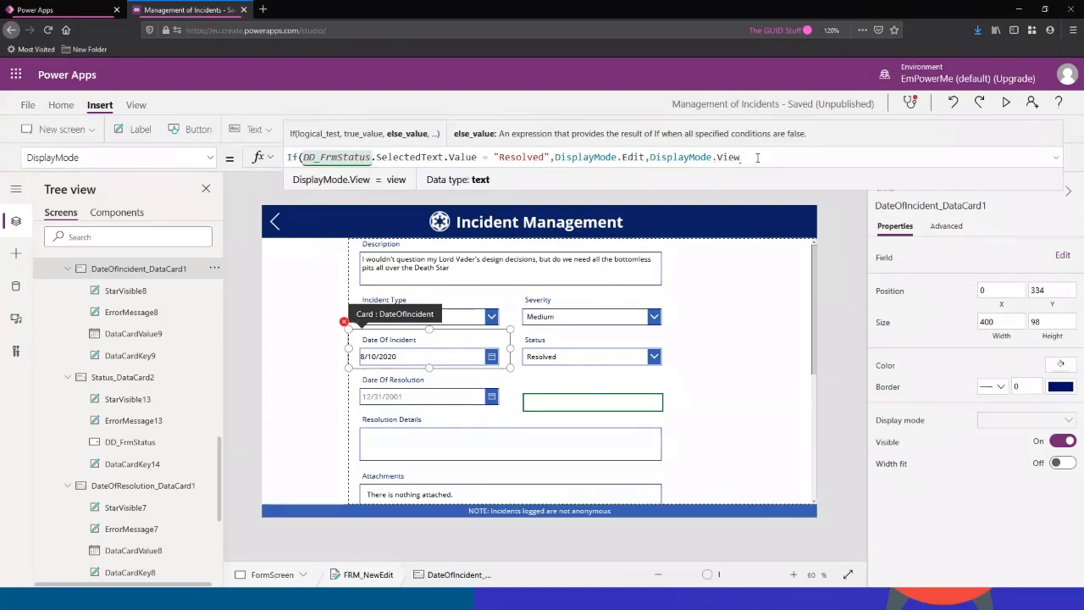
{"action": "type", "text": ")"}
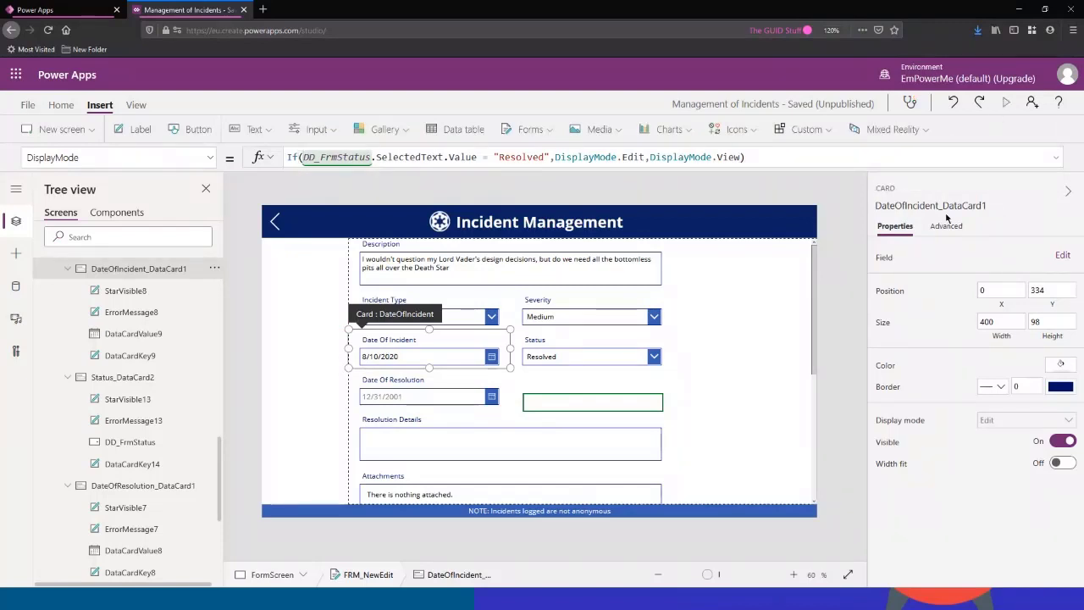
Preview the form, test the Date Of Incident field with Status set to In Progress, New and Resolved, and return to editing the app.
{"action": "left_click", "coordinate": [1004, 101]}
{"action": "left_click", "coordinate": [643, 312]}
{"action": "left_click", "coordinate": [622, 377]}
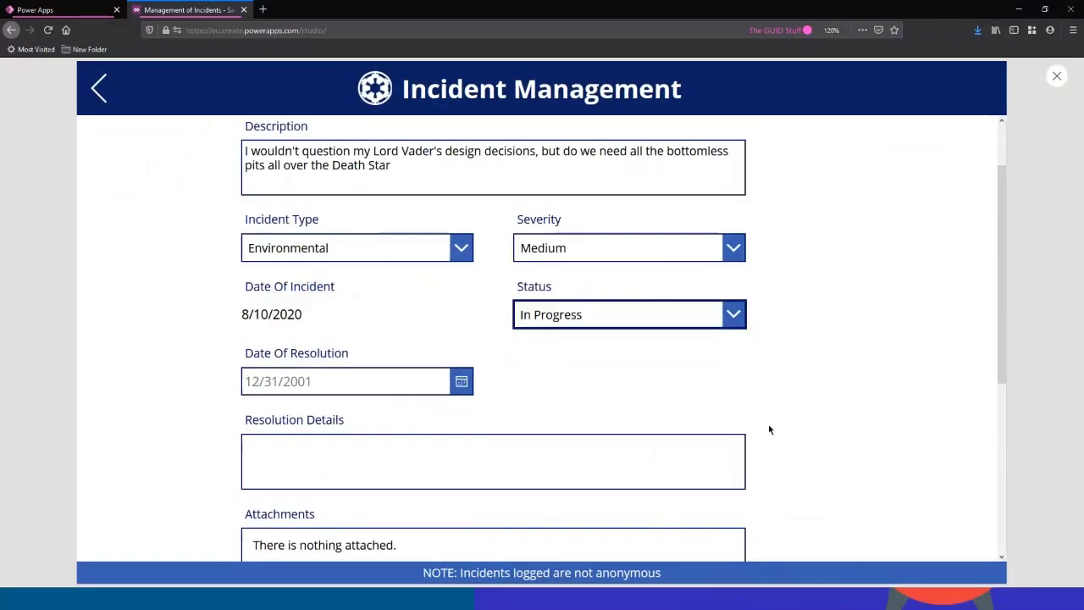
{"action": "left_click_drag", "start_coordinate": [274, 314], "coordinate": [270, 317]}
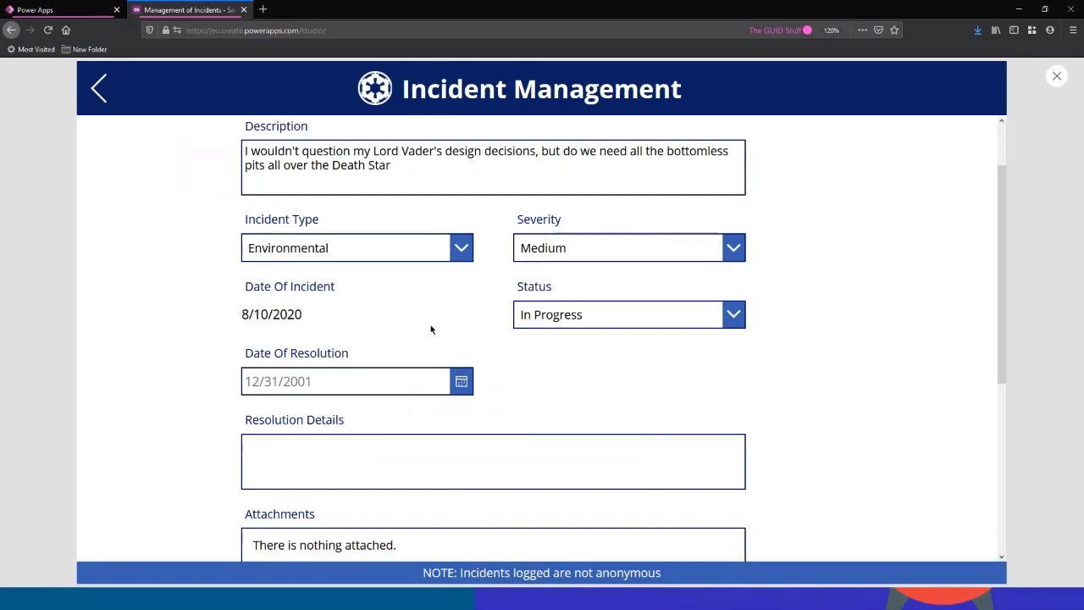
{"action": "left_click", "coordinate": [588, 326]}
{"action": "left_click", "coordinate": [542, 343]}
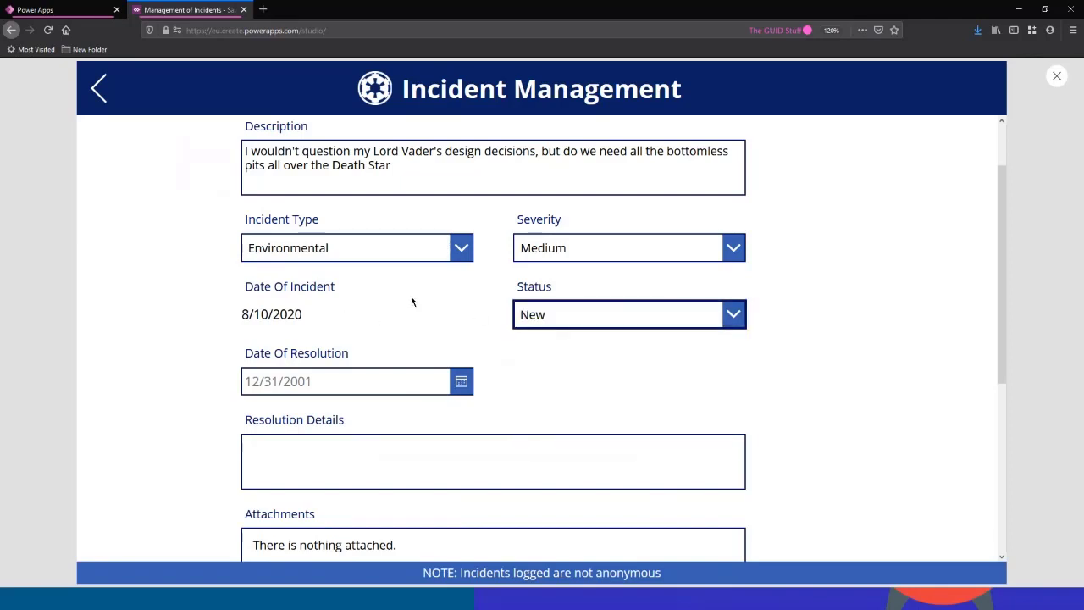
{"action": "left_click", "coordinate": [583, 326]}
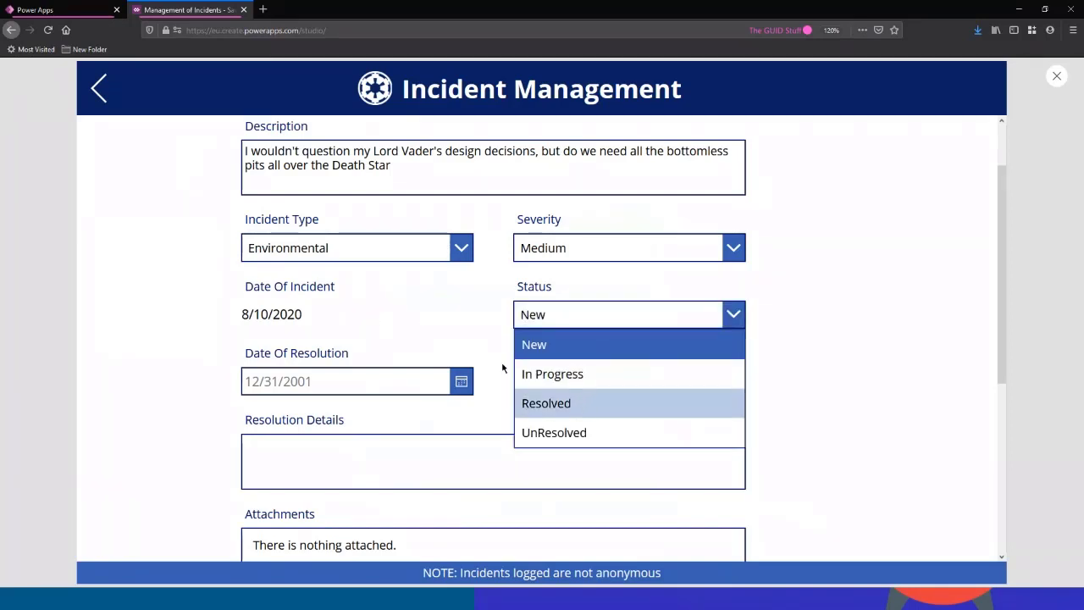
{"action": "left_click", "coordinate": [584, 405]}
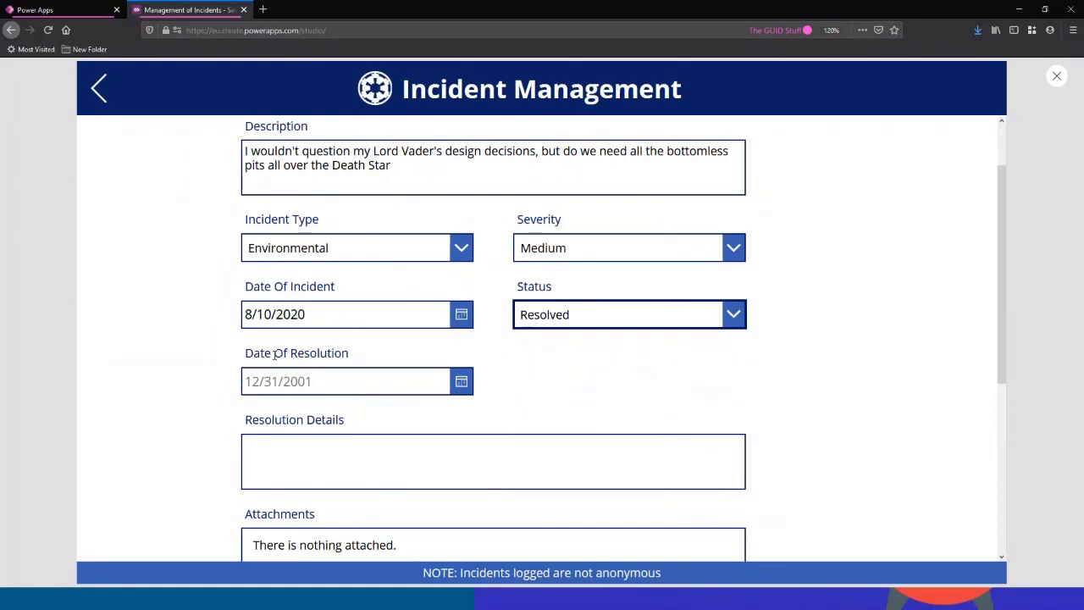
{"action": "left_click", "coordinate": [1059, 82]}
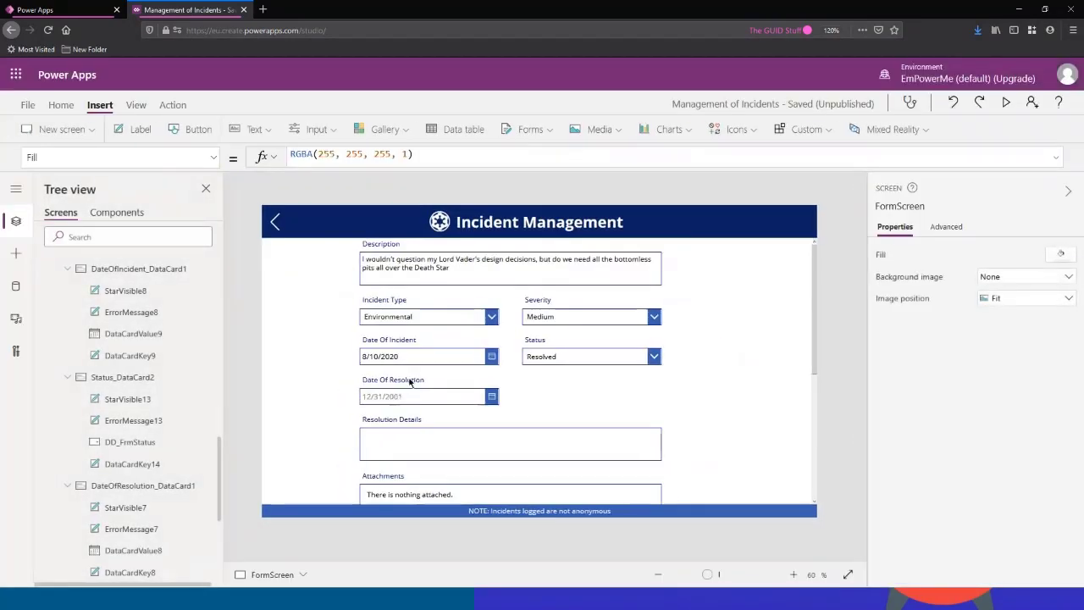
Inspect the Incident Type label and card, and check which property holds their display mode.
{"action": "left_click", "coordinate": [386, 300]}
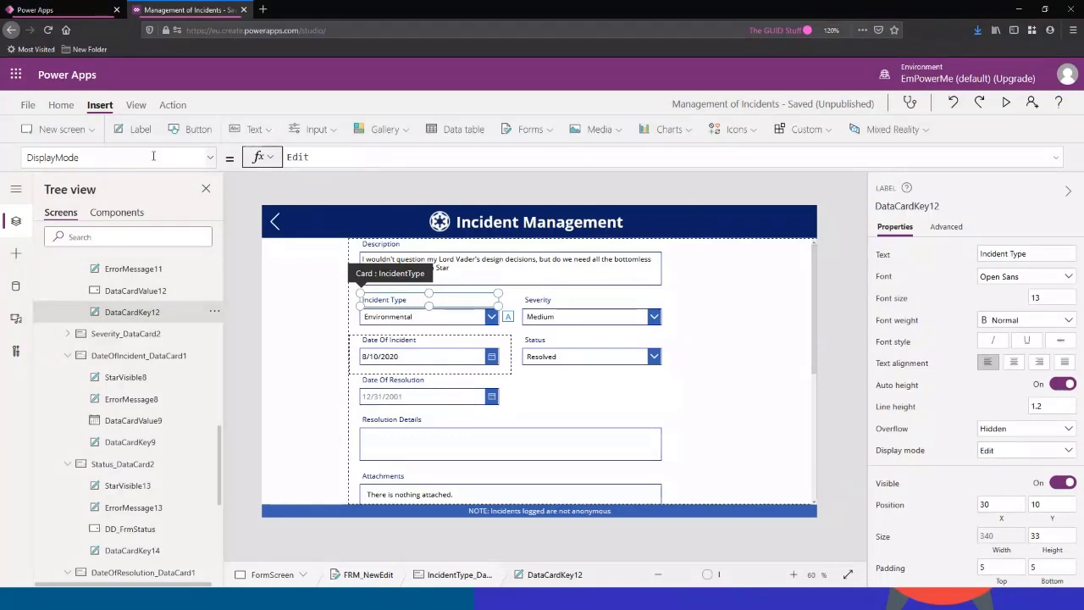
{"action": "left_click", "coordinate": [158, 157]}
{"action": "left_click", "coordinate": [283, 179]}
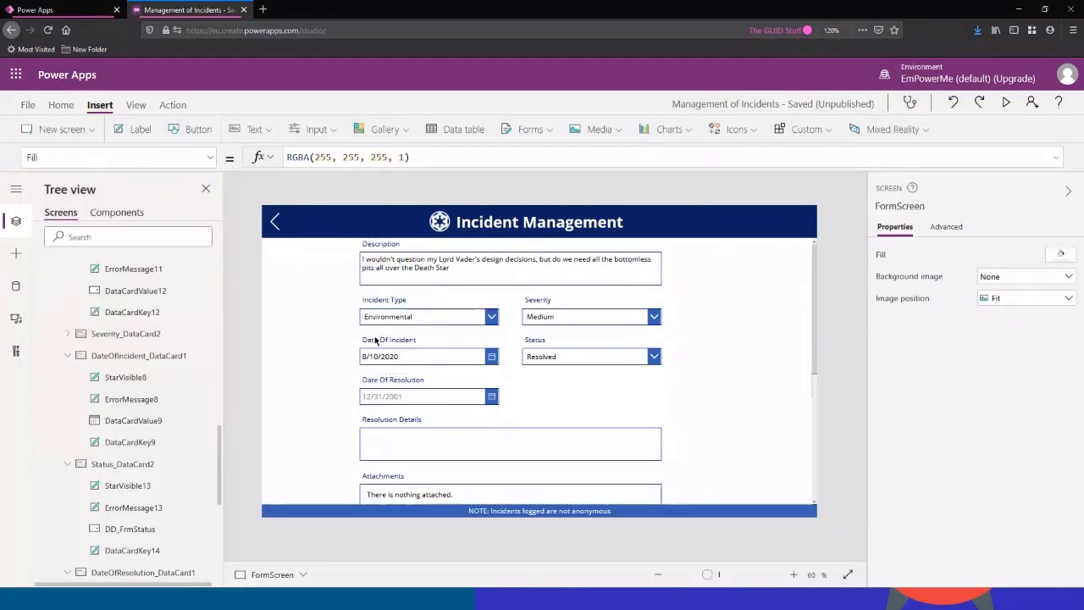
{"action": "left_click", "coordinate": [369, 293]}
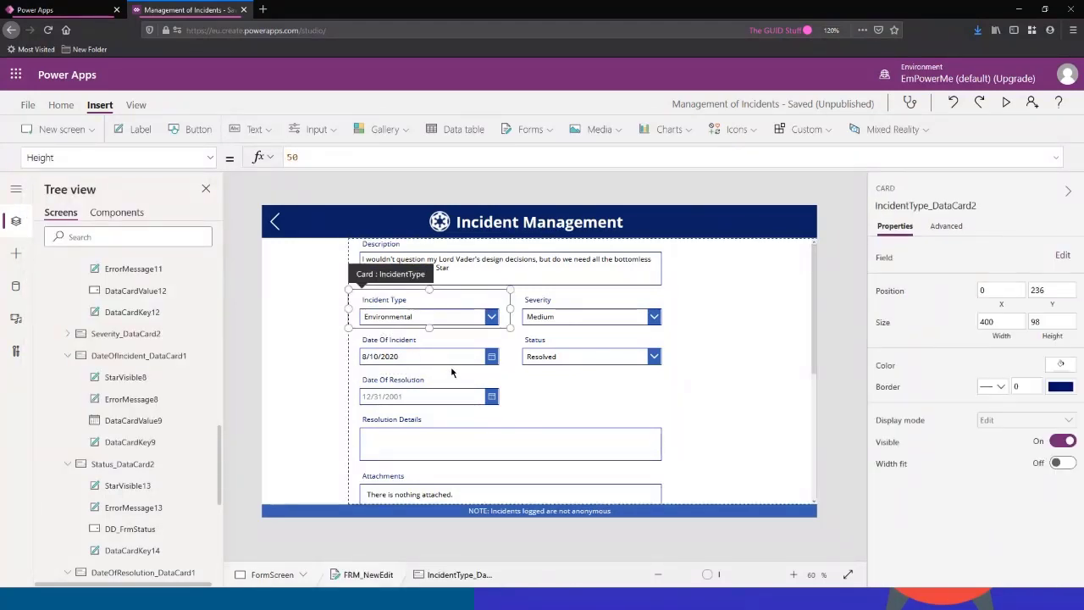
{"action": "left_click", "coordinate": [450, 318]}
{"action": "left_click", "coordinate": [505, 325]}
Copy the DateOfIncident card's conditional DisplayMode formula and reduce that card's own formula to DisplayMode.Edit.
{"action": "left_click", "coordinate": [155, 357]}
{"action": "left_click_drag", "start_coordinate": [614, 159], "coordinate": [204, 157]}
{"action": "key", "text": "ctrl+c"}
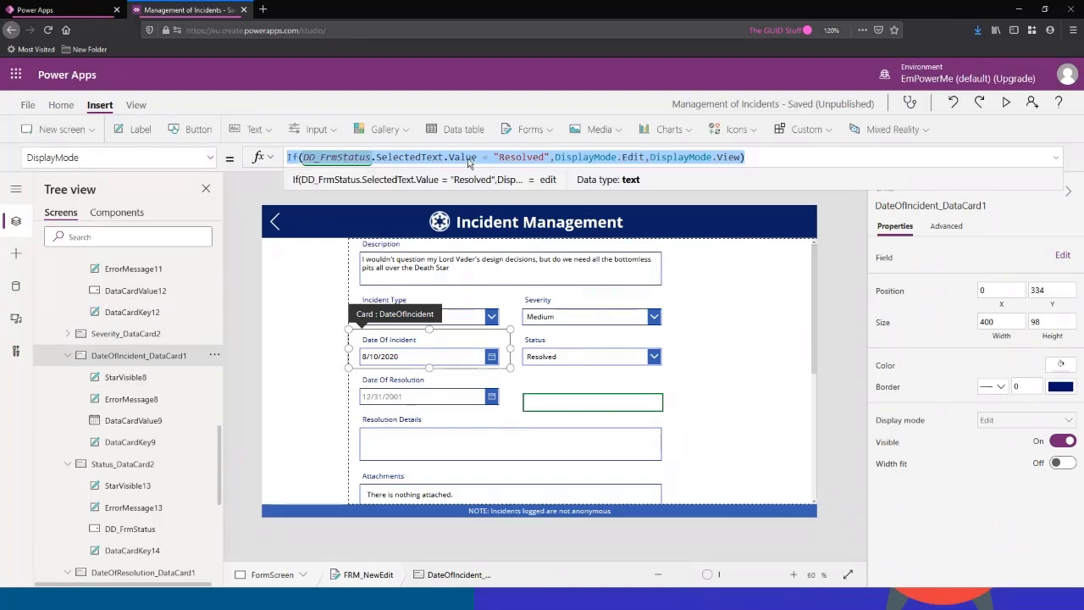
{"action": "left_click_drag", "start_coordinate": [551, 159], "coordinate": [257, 160]}
{"action": "key", "text": "Delete"}
{"action": "left_click_drag", "start_coordinate": [477, 159], "coordinate": [385, 158]}
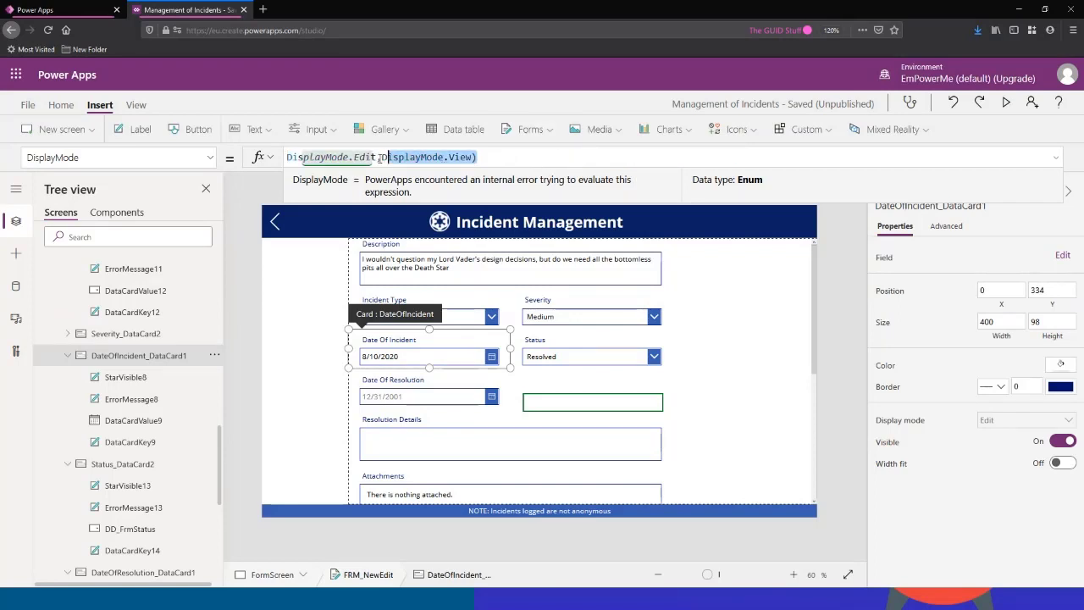
Replace the DateOfResolution card's DisplayMode formula with the copied If(DD_FrmStatus.SelectedText.Value = "Resolved",DisplayMode.Edit,DisplayMode.View).
{"action": "left_click", "coordinate": [129, 443]}
{"action": "scroll", "coordinate": [144, 398], "scroll_direction": "down", "scroll_amount": 2}
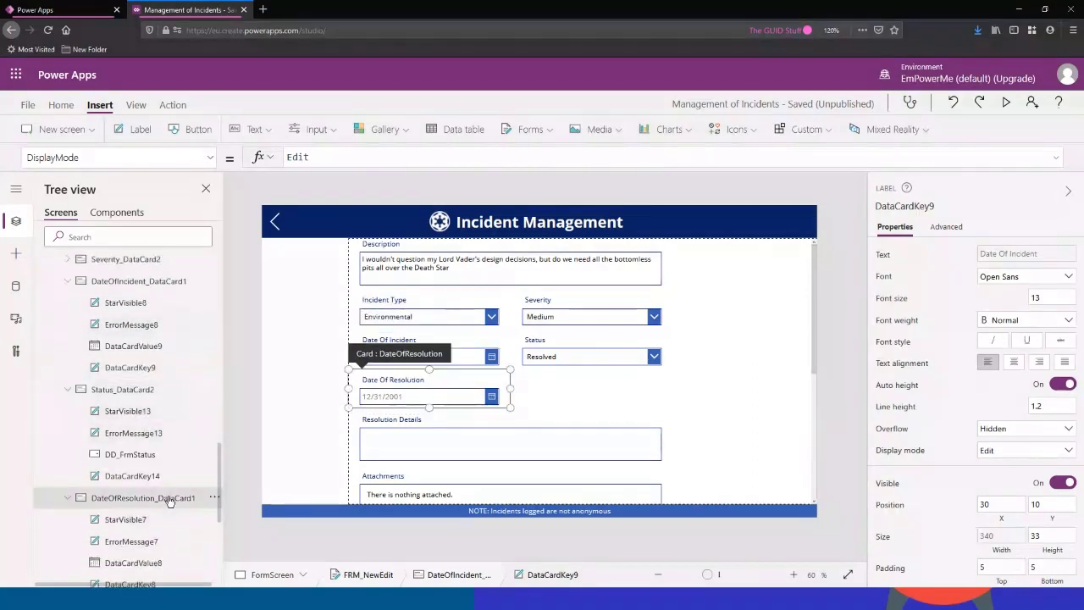
{"action": "left_click", "coordinate": [169, 499]}
{"action": "type", "text": "Displa"}
{"action": "key", "text": "Return"}
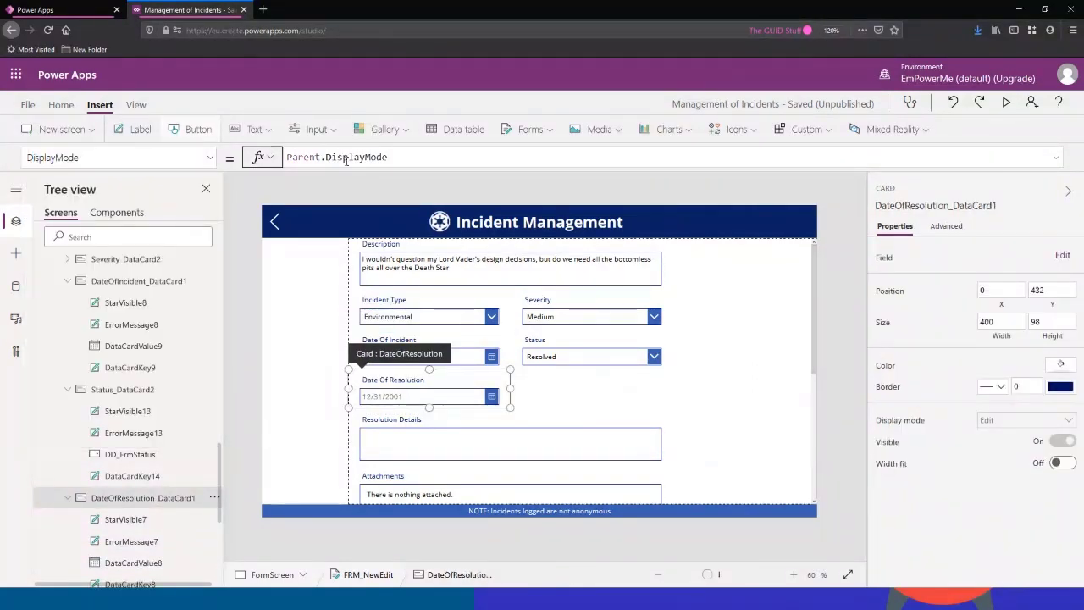
{"action": "key", "text": "ctrl+v"}
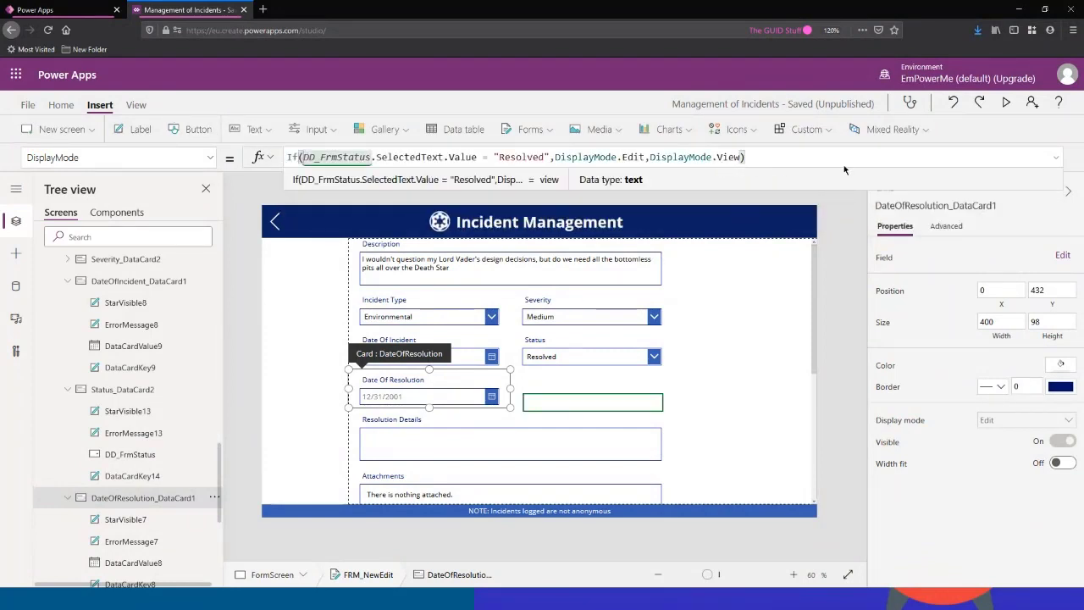
Preview the form, test the Date Of Resolution field with Status set to In Progress, Resolved and UnResolved, and return to editing.
{"action": "key", "text": "F5"}
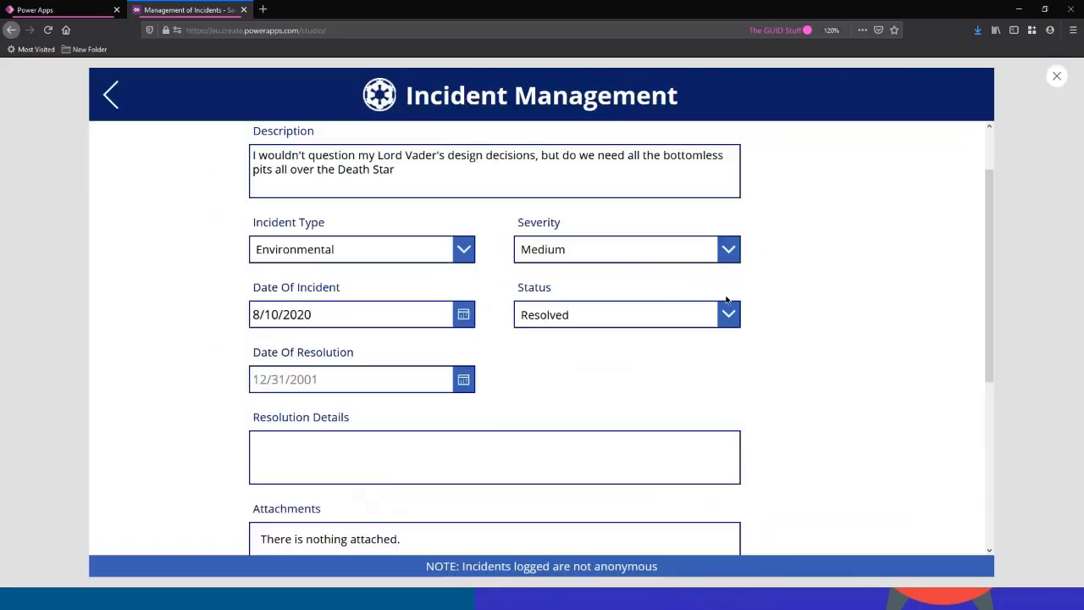
{"action": "left_click", "coordinate": [616, 315]}
{"action": "left_click", "coordinate": [612, 374]}
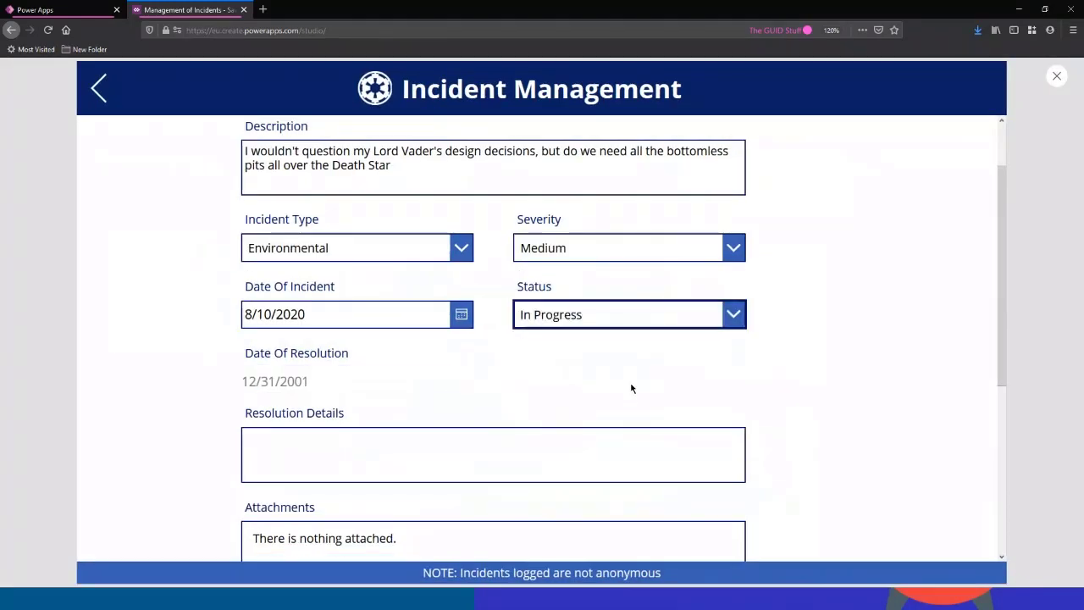
{"action": "left_click", "coordinate": [598, 315]}
{"action": "left_click", "coordinate": [579, 404]}
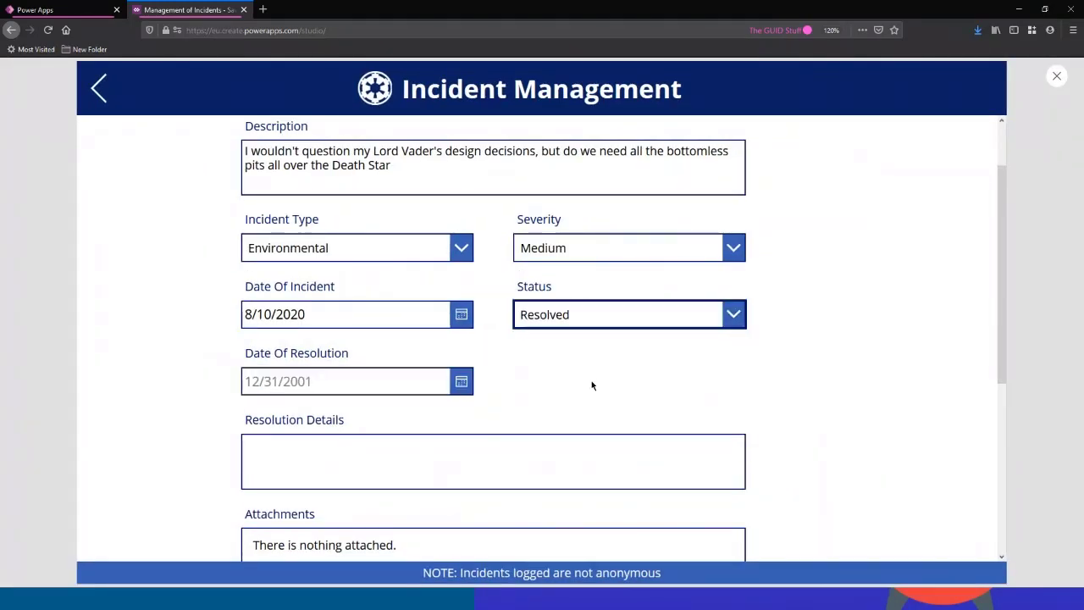
{"action": "left_click", "coordinate": [612, 315]}
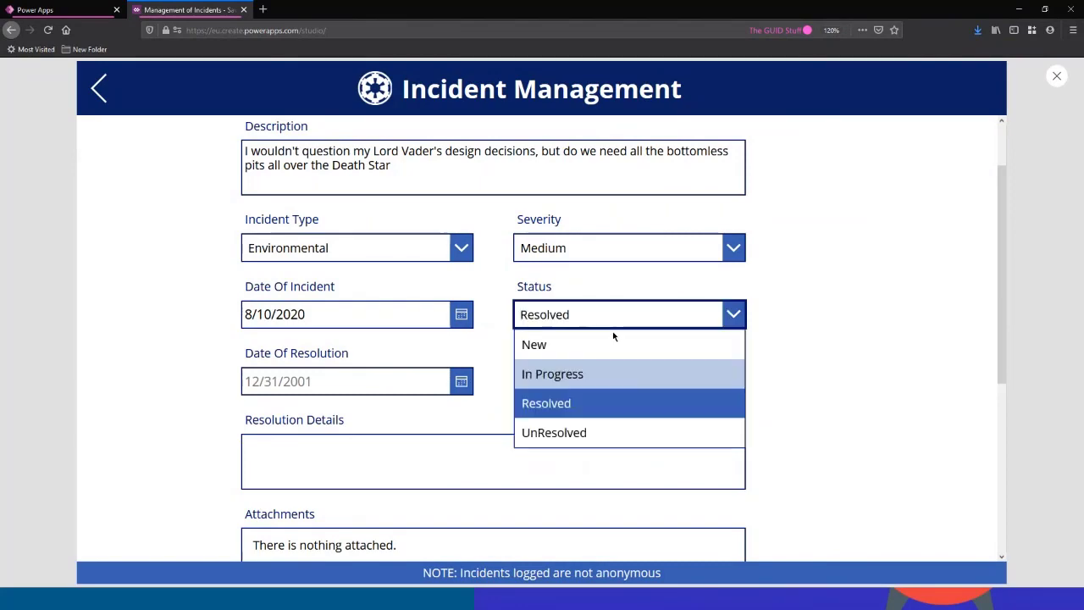
{"action": "left_click", "coordinate": [581, 433]}
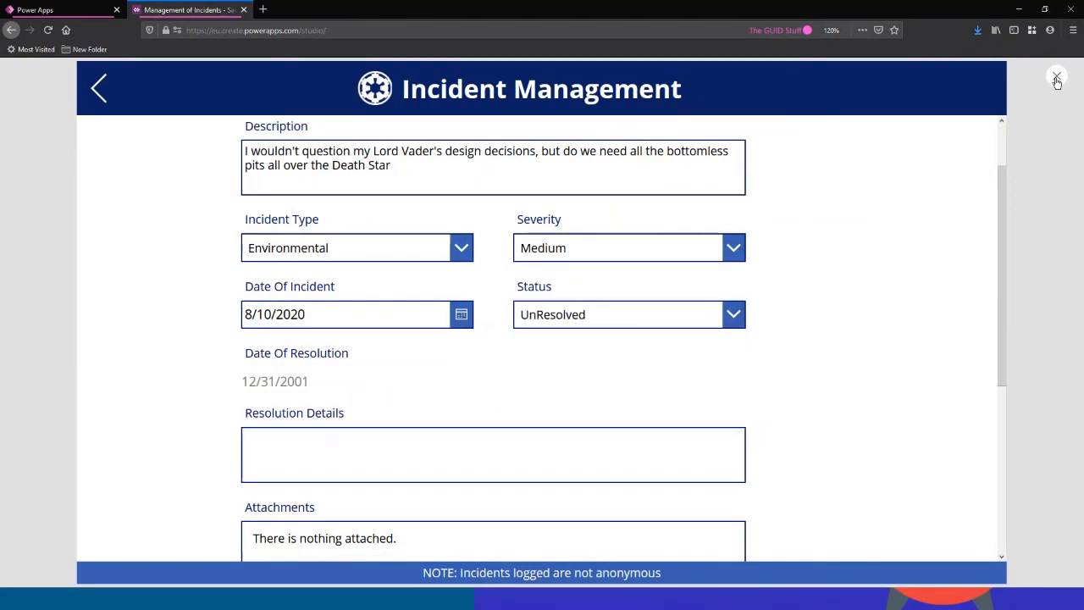
{"action": "left_click", "coordinate": [1057, 79]}
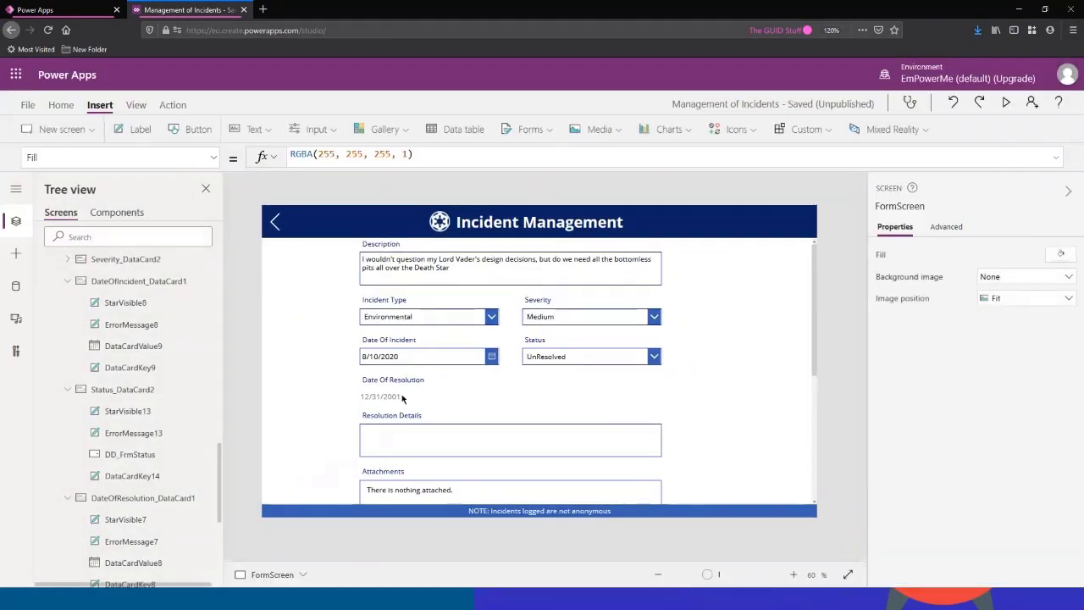
Replace the ResolutionDetails card's Visible formula with If(DD_FrmStatus.SelectedText.Value = "Resolved",DisplayMode.Edit,DisplayMode.View).
{"action": "left_click", "coordinate": [352, 400]}
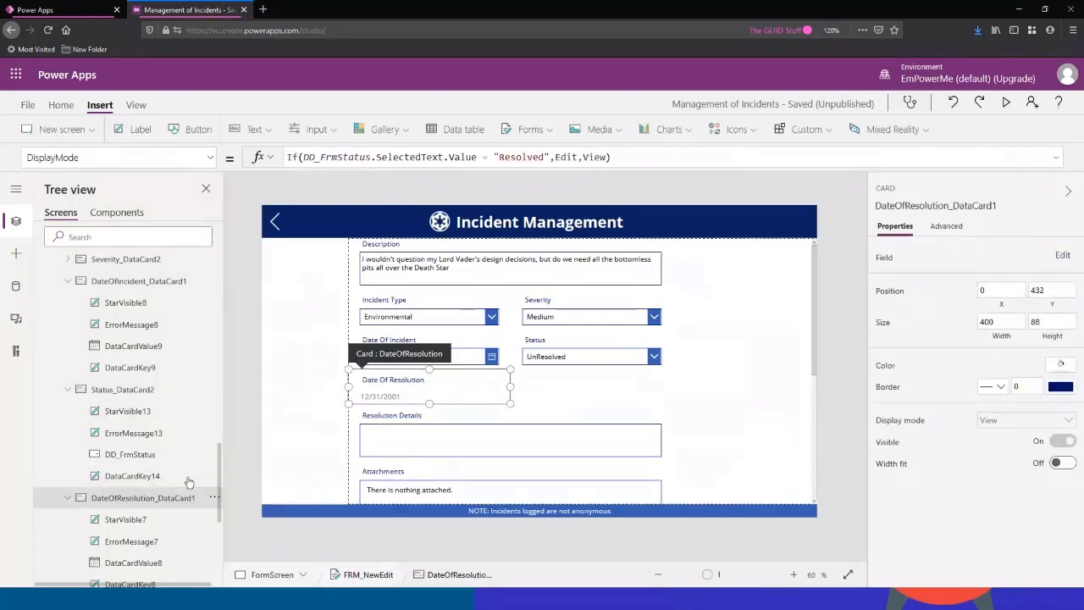
{"action": "scroll", "coordinate": [164, 464], "scroll_direction": "down", "scroll_amount": 3}
{"action": "scroll", "coordinate": [163, 464], "scroll_direction": "down", "scroll_amount": 1}
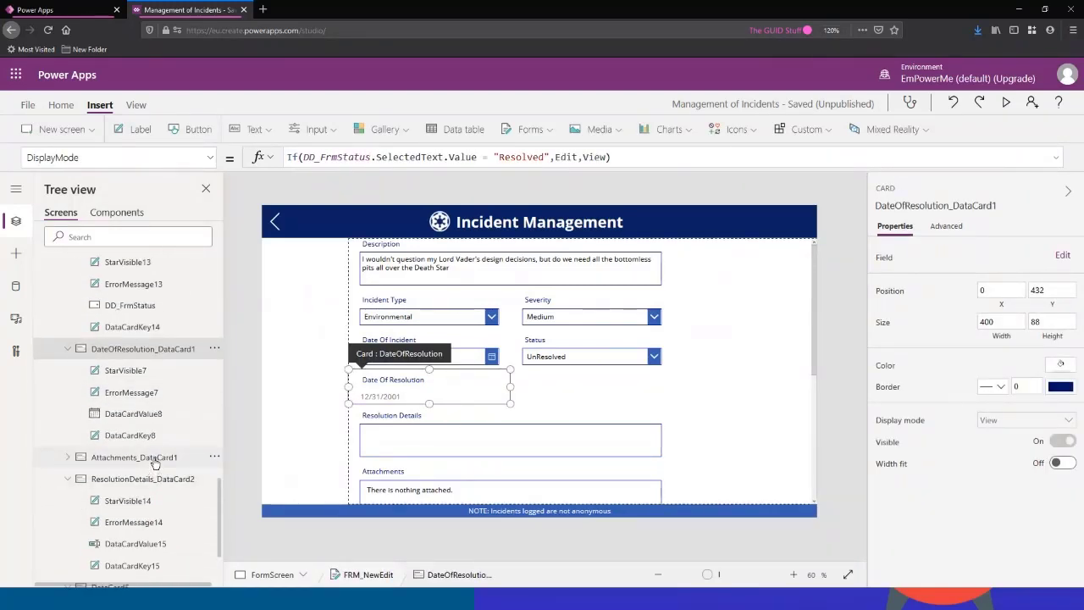
{"action": "left_click", "coordinate": [153, 480]}
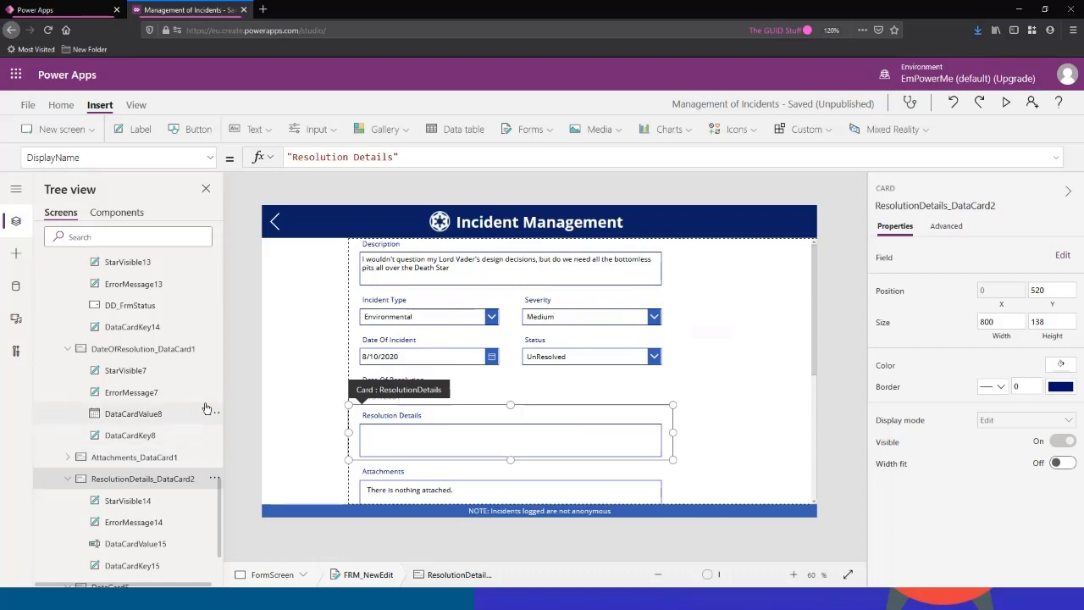
{"action": "left_click", "coordinate": [163, 157]}
{"action": "type", "text": "Visible"}
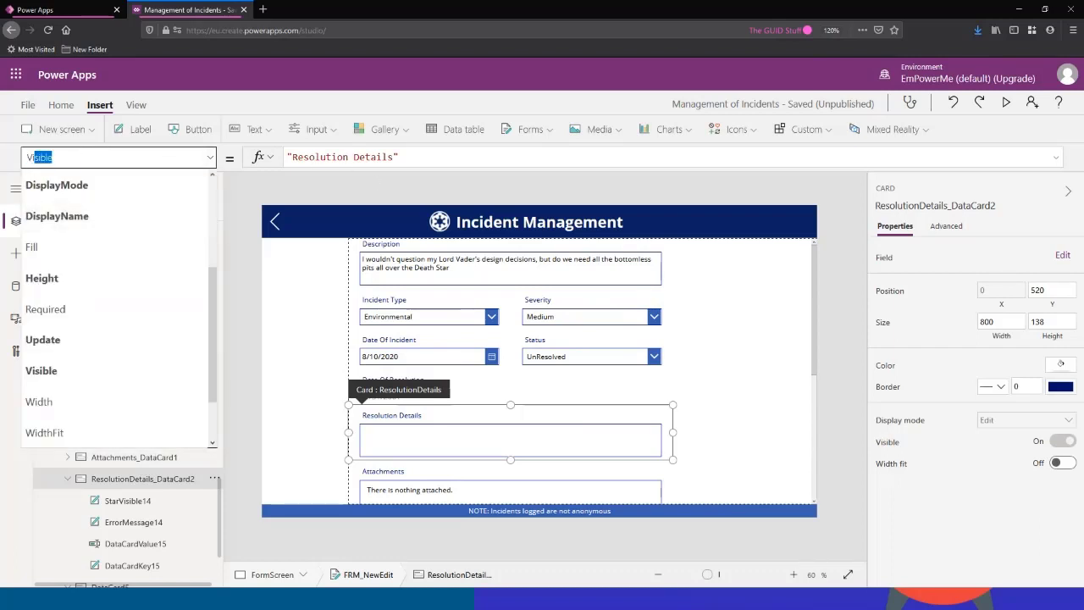
{"action": "key", "text": "Return"}
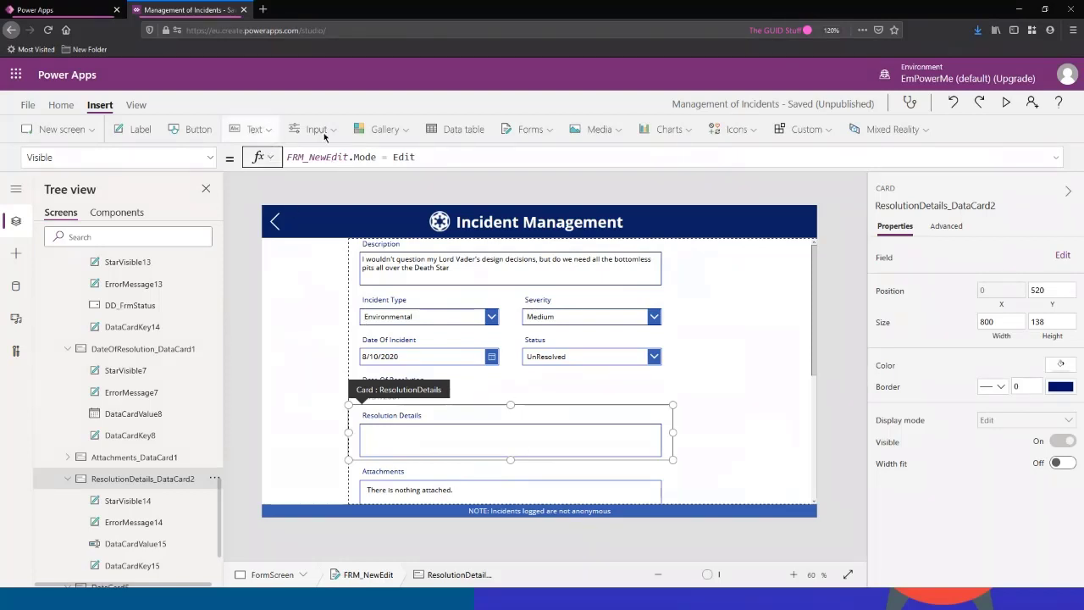
{"action": "left_click", "coordinate": [440, 162]}
{"action": "key", "text": "ctrl+a"}
{"action": "type", "text": "If(DD_FrmStatus.SelectedText.Value = \"Resolved\",DisplayMode.Edit,DisplayMode.View)"}
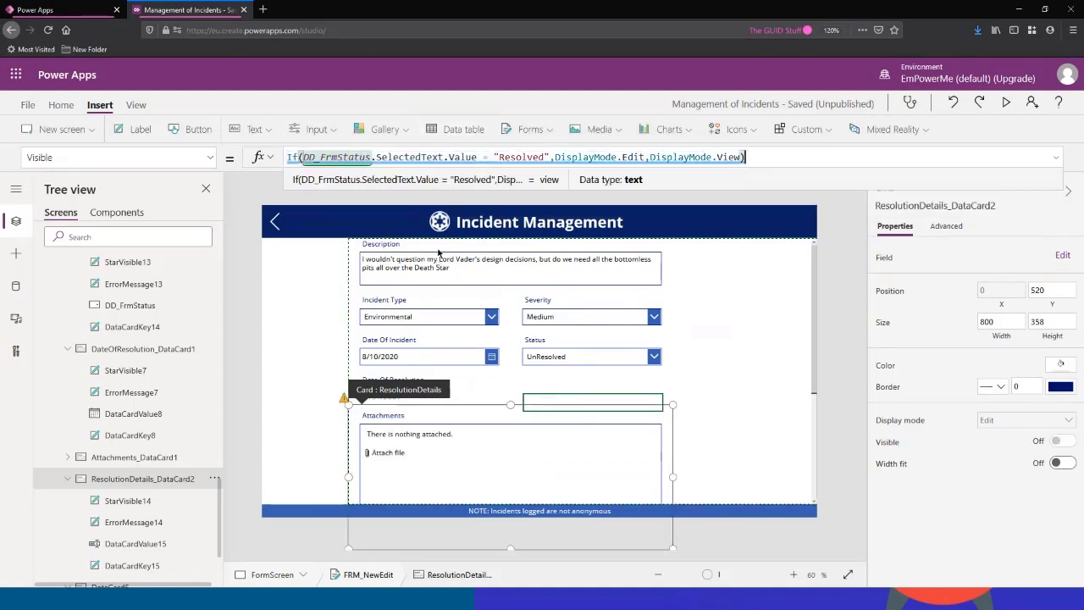
Preview the form, test the Resolution Details card's visibility with Status set to Resolved and In Progress, and return to editing.
{"action": "left_click", "coordinate": [1006, 101]}
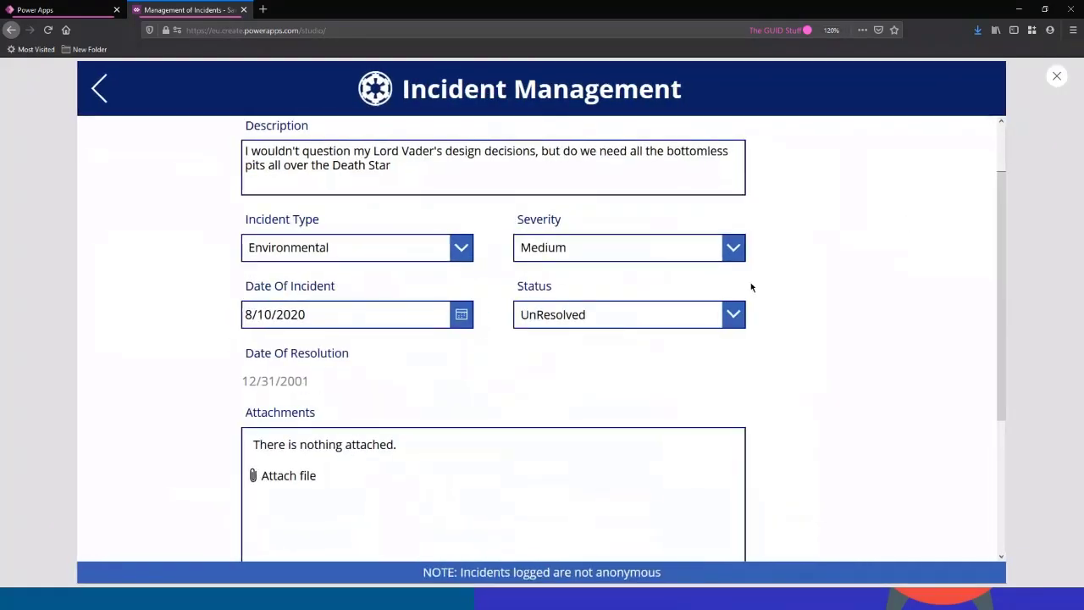
{"action": "left_click", "coordinate": [720, 314]}
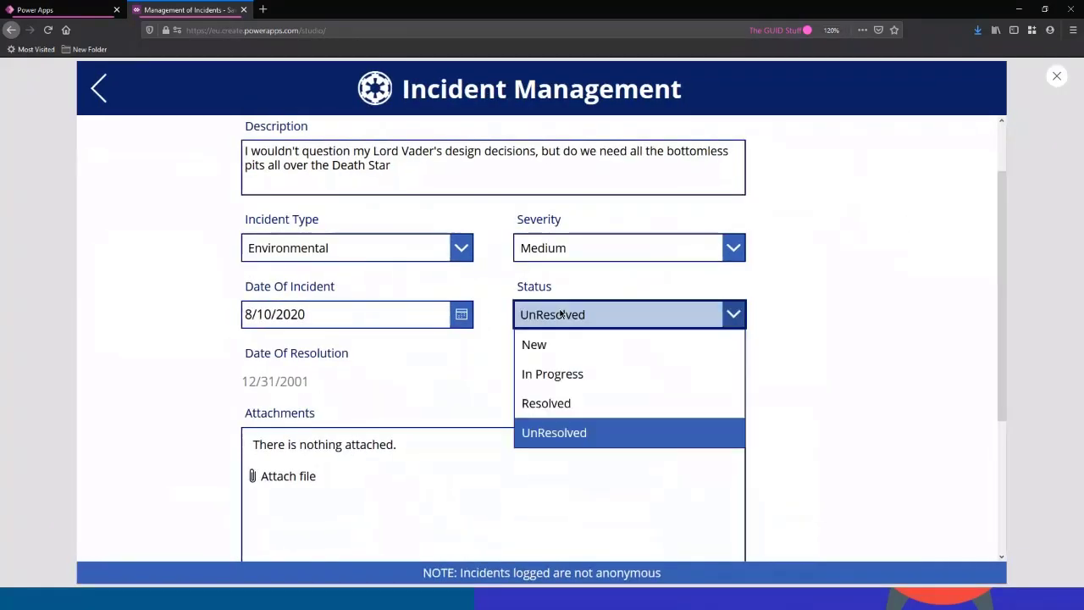
{"action": "left_click", "coordinate": [559, 401]}
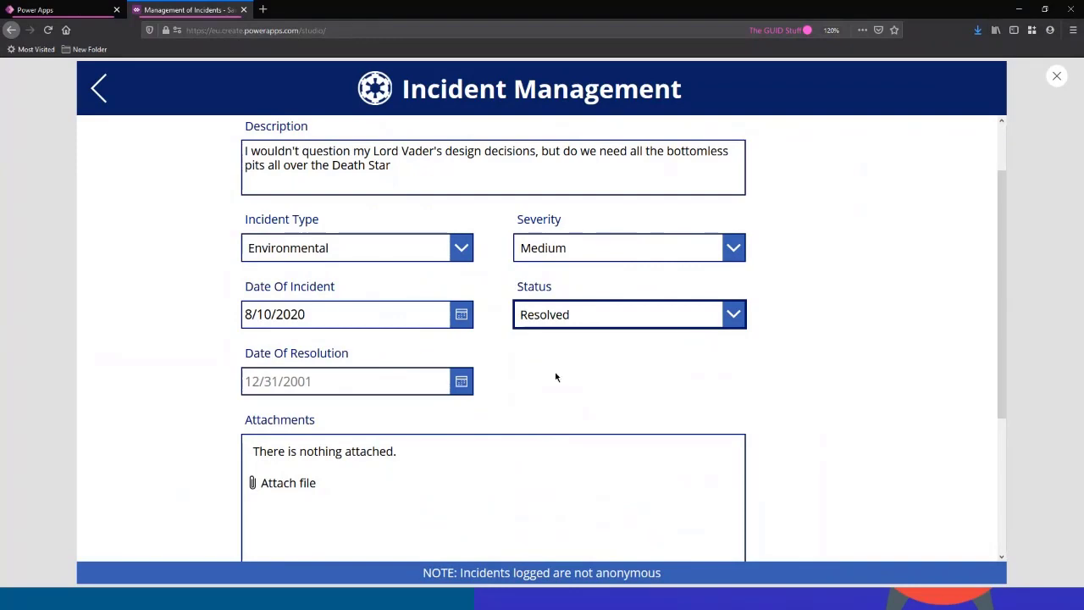
{"action": "scroll", "coordinate": [557, 377], "scroll_direction": "down", "scroll_amount": 3}
{"action": "scroll", "coordinate": [562, 365], "scroll_direction": "up", "scroll_amount": 4}
{"action": "left_click", "coordinate": [572, 396]}
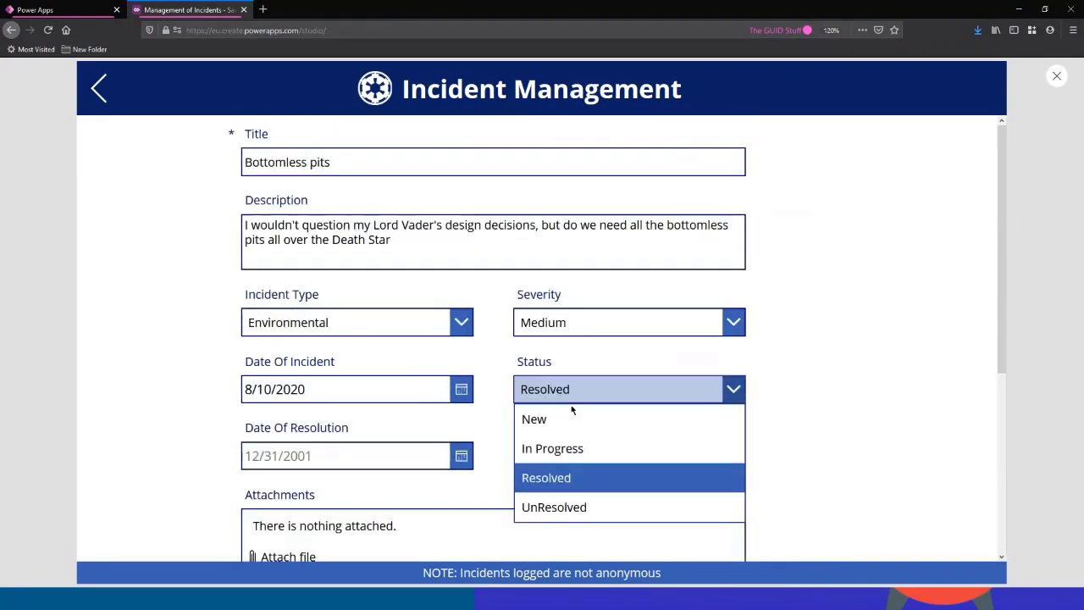
{"action": "left_click", "coordinate": [554, 449]}
{"action": "scroll", "coordinate": [552, 254], "scroll_direction": "down", "scroll_amount": 3}
{"action": "scroll", "coordinate": [566, 244], "scroll_direction": "up", "scroll_amount": 2}
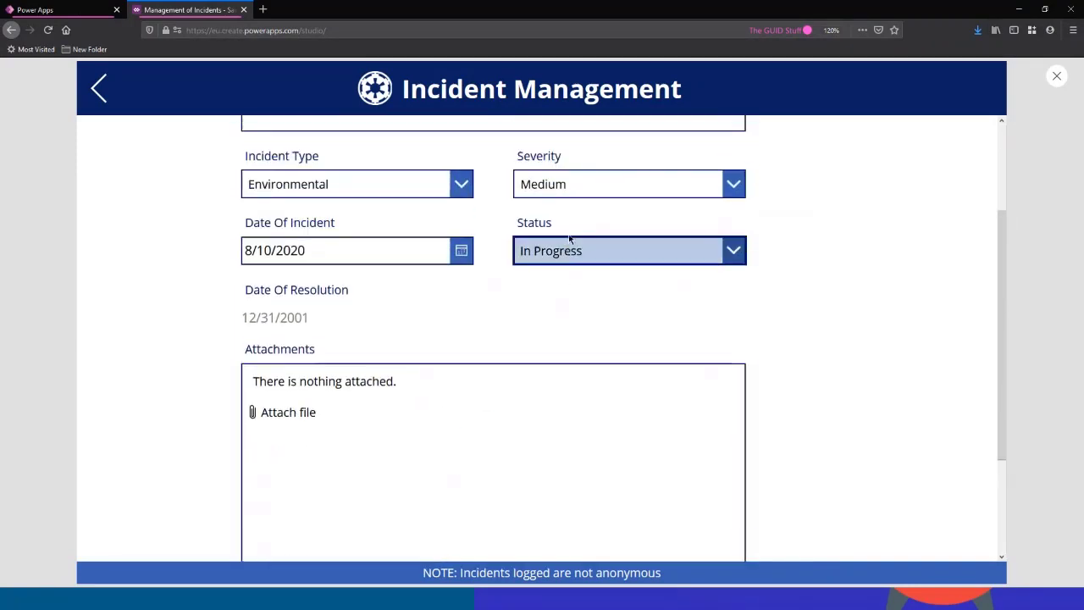
{"action": "left_click", "coordinate": [566, 245]}
{"action": "left_click", "coordinate": [586, 341]}
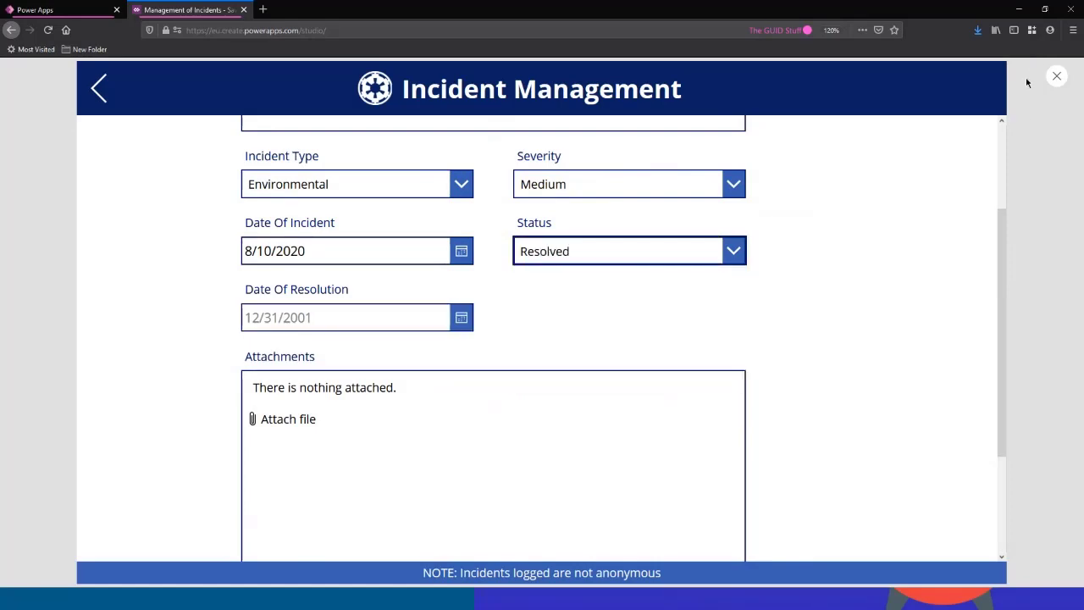
{"action": "key", "text": "Escape"}
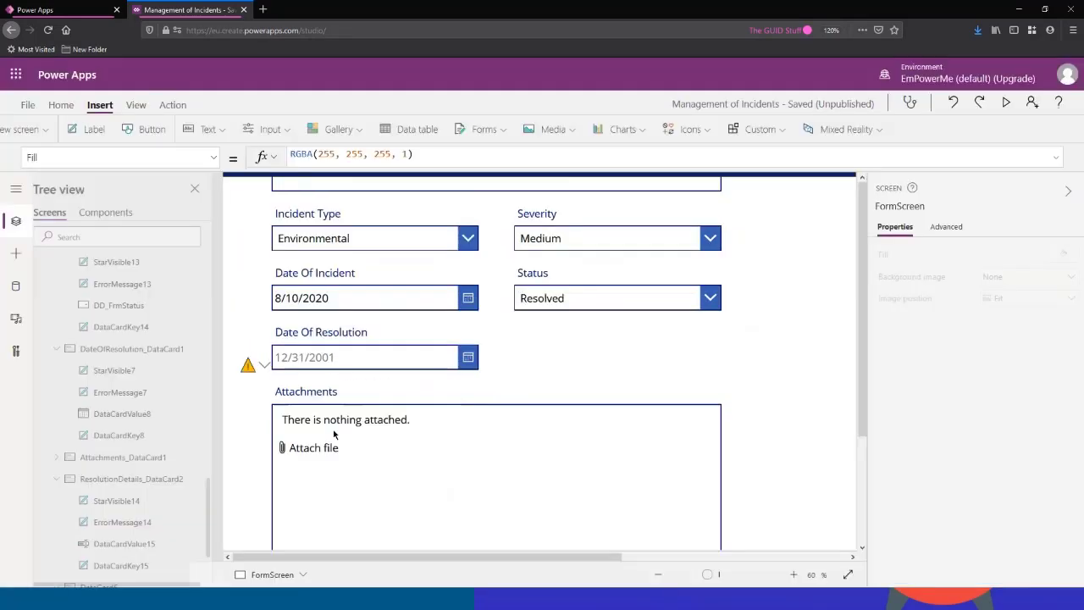
Change the results in the ResolutionDetails card's Visible formula to true,false in place of the two DisplayMode values.
{"action": "scroll", "coordinate": [138, 432], "scroll_direction": "down", "scroll_amount": 3}
{"action": "left_click", "coordinate": [142, 355]}
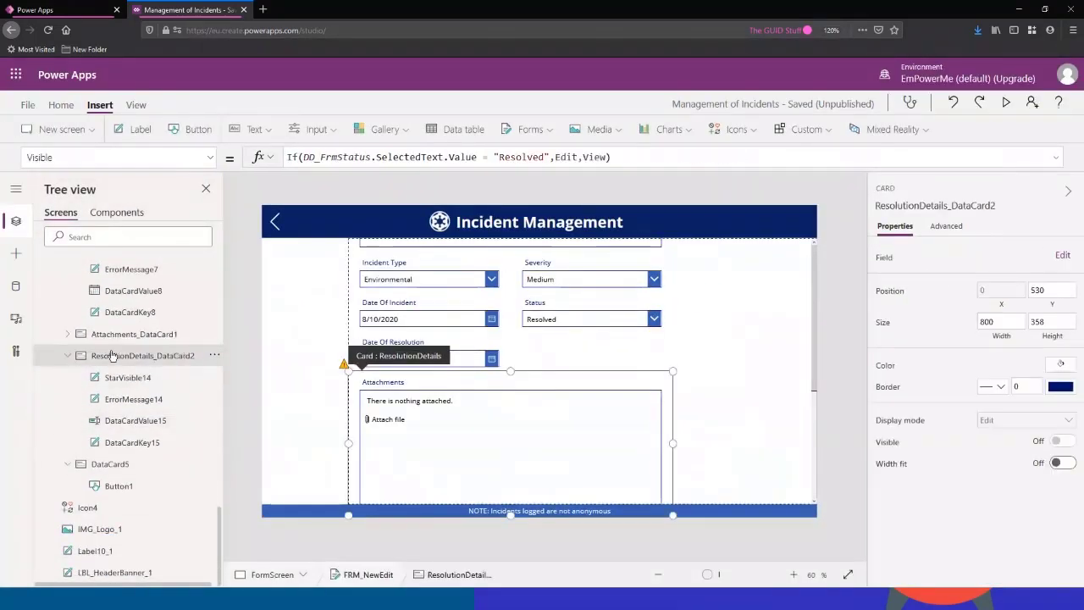
{"action": "left_click", "coordinate": [613, 158]}
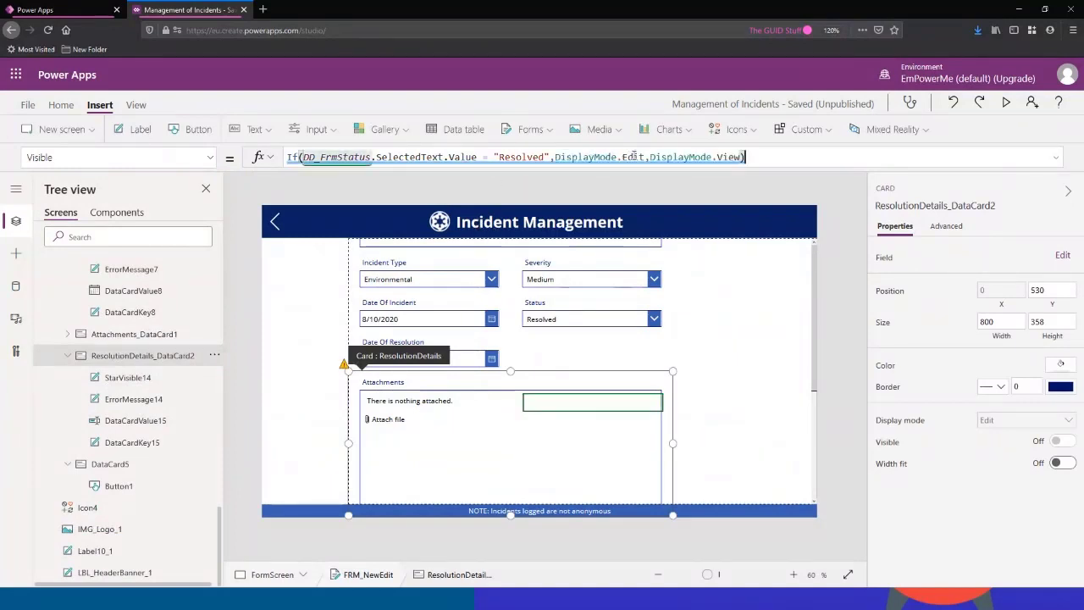
{"action": "left_click_drag", "start_coordinate": [556, 157], "coordinate": [743, 157]}
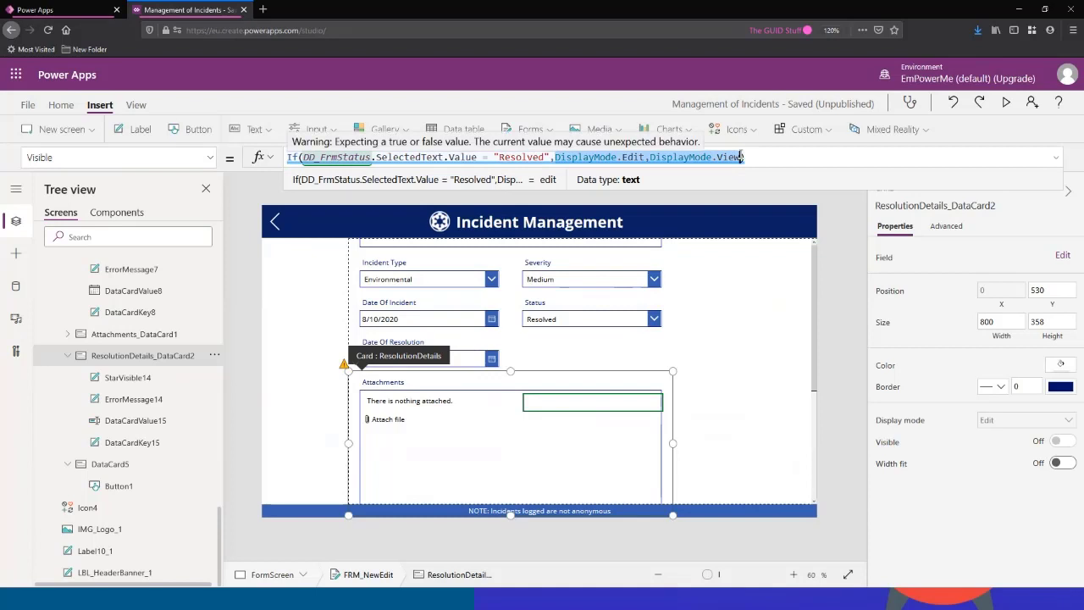
{"action": "type", "text": "true,false"}
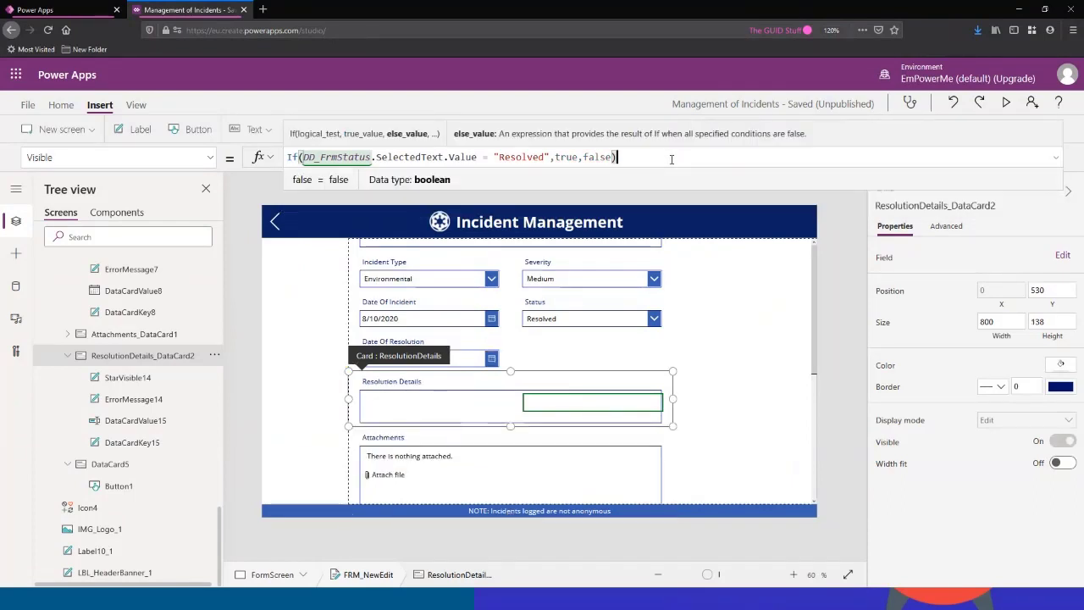
Preview the form and retest the Resolution Details card with Status switched to In Progress and back to Resolved.
{"action": "left_click", "coordinate": [1006, 103]}
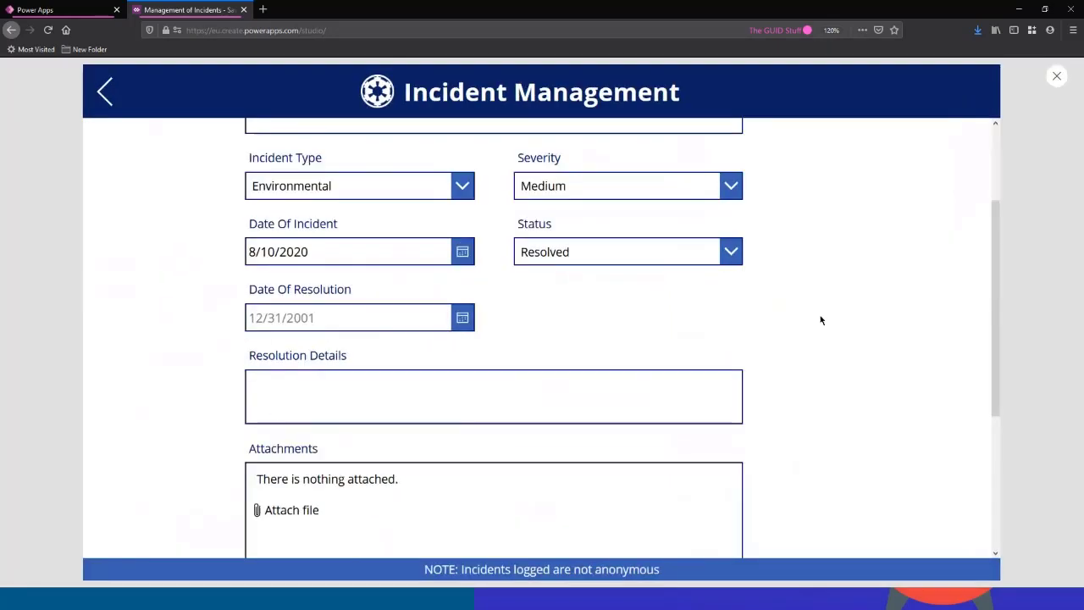
{"action": "left_click", "coordinate": [628, 258]}
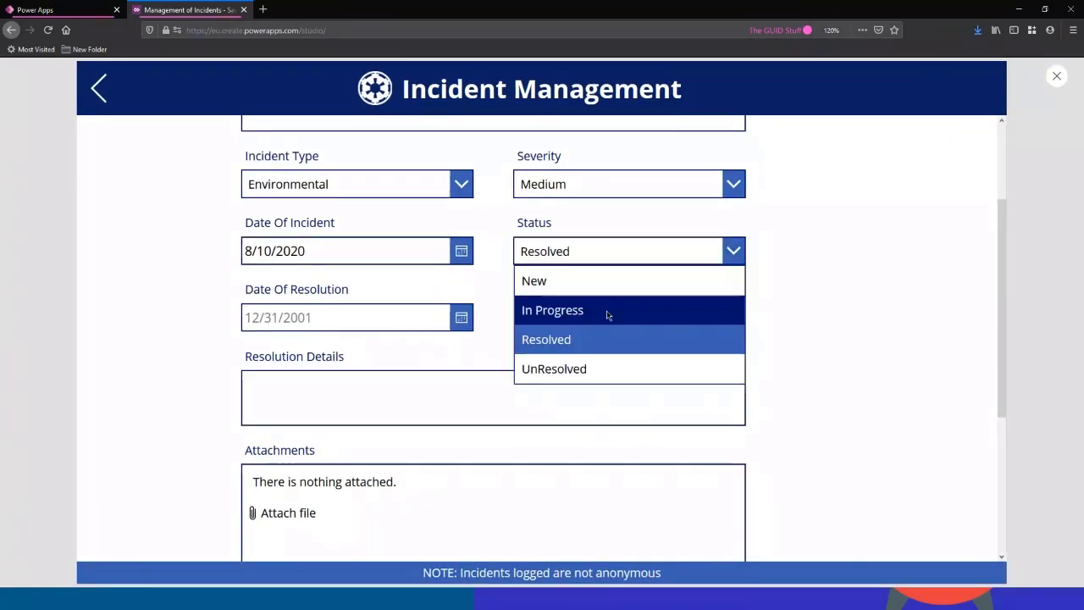
{"action": "left_click", "coordinate": [606, 312]}
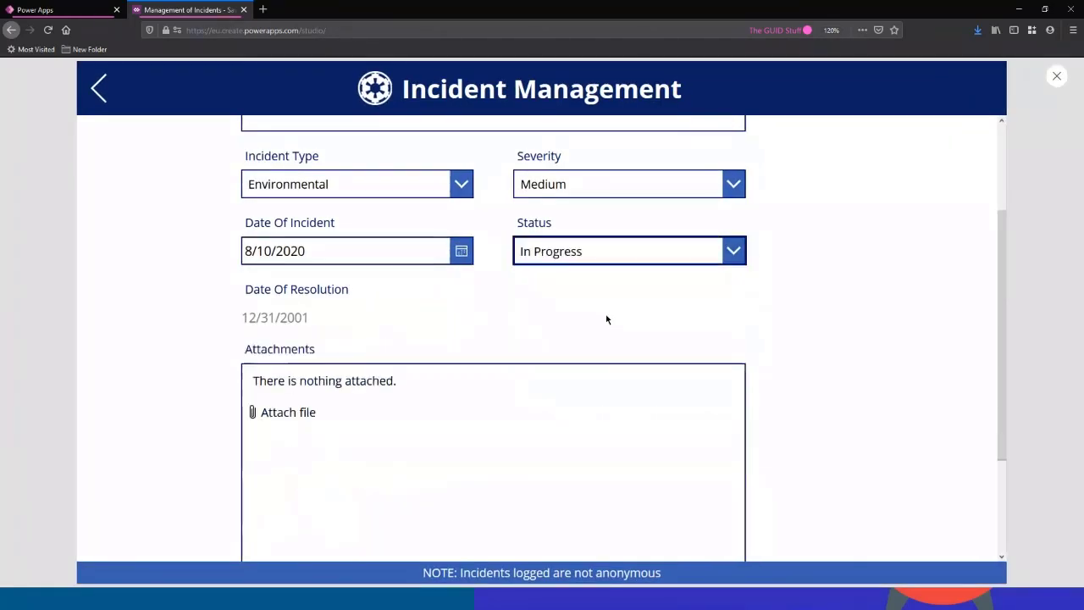
{"action": "left_click", "coordinate": [593, 248]}
{"action": "left_click", "coordinate": [564, 338]}
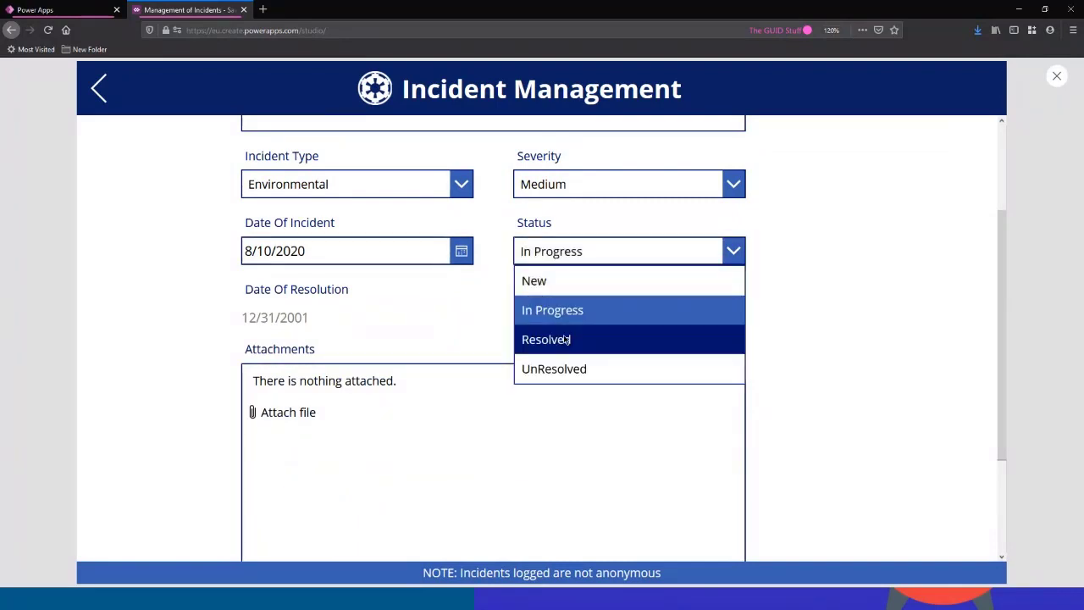
Switch the incident's Status to In Progress and back to Resolved, checking the Date Of Resolution and Resolution Details fields each time.
{"action": "left_click", "coordinate": [590, 259]}
{"action": "left_click", "coordinate": [575, 311]}
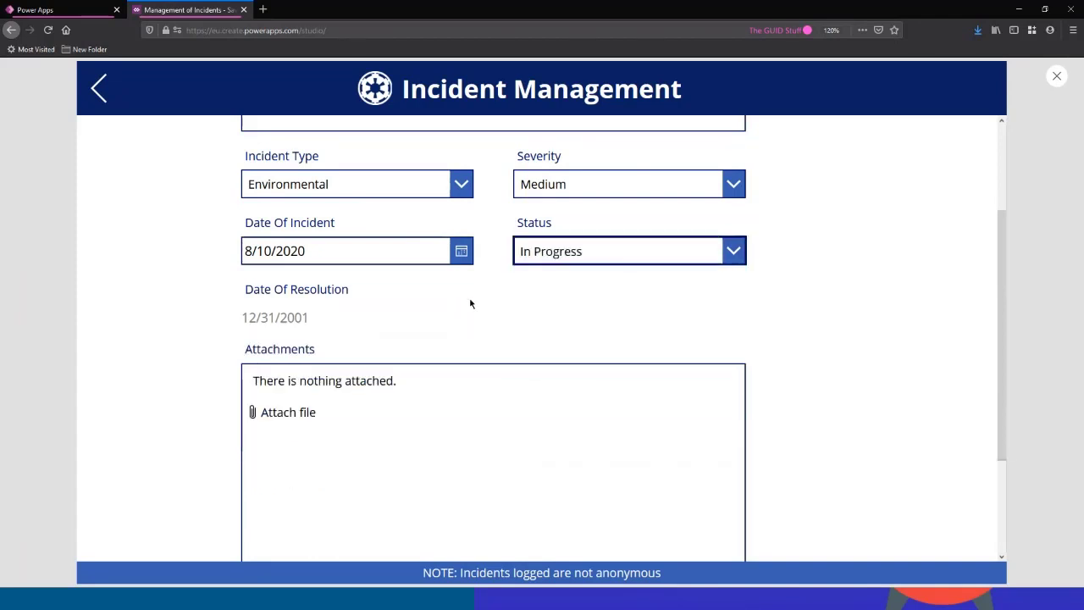
{"action": "left_click", "coordinate": [280, 320]}
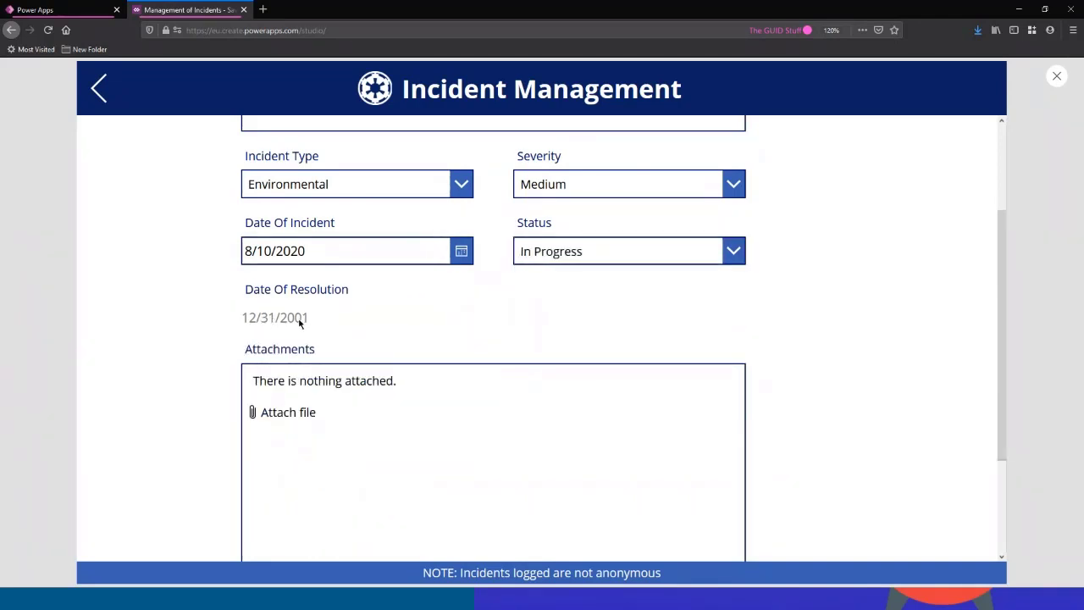
{"action": "left_click", "coordinate": [571, 252]}
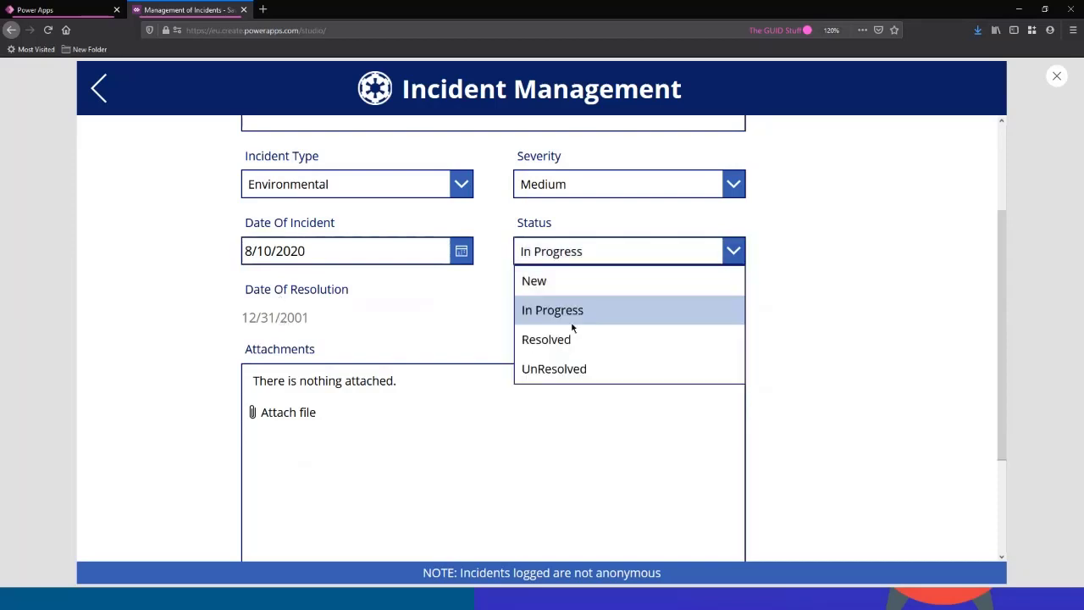
{"action": "left_click", "coordinate": [581, 341]}
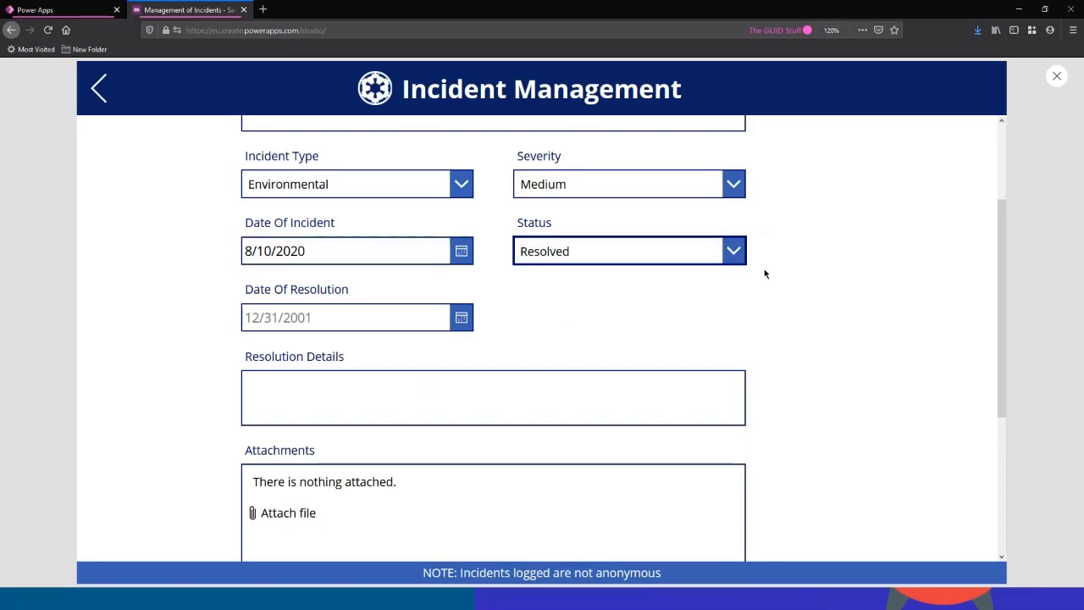
{"action": "scroll", "coordinate": [743, 288], "scroll_direction": "down", "scroll_amount": 3}
{"action": "scroll", "coordinate": [774, 298], "scroll_direction": "up", "scroll_amount": 5}
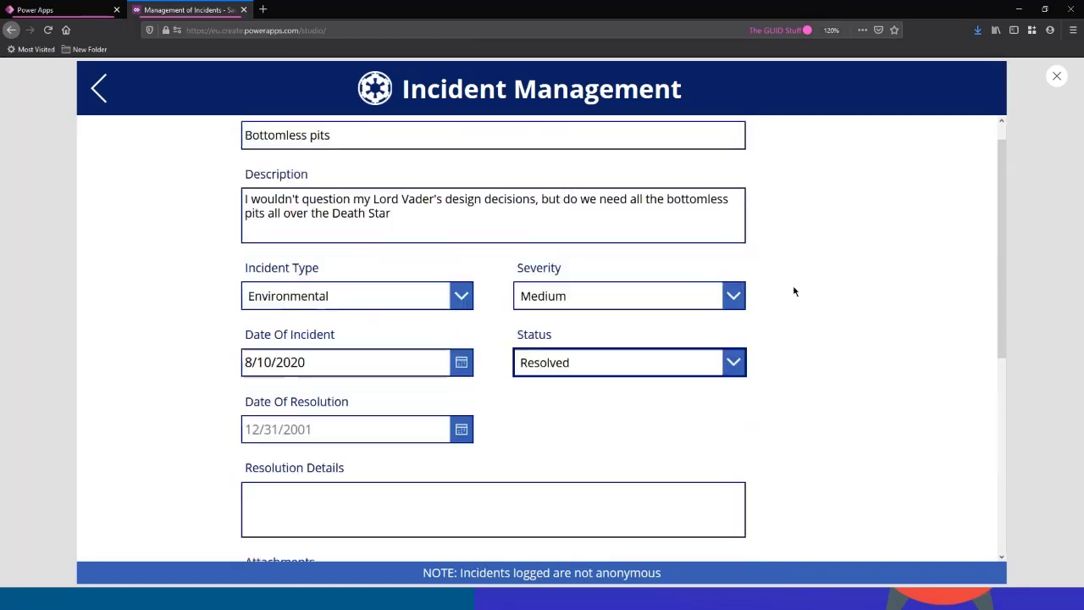
{"action": "scroll", "coordinate": [492, 387], "scroll_direction": "down", "scroll_amount": 3}
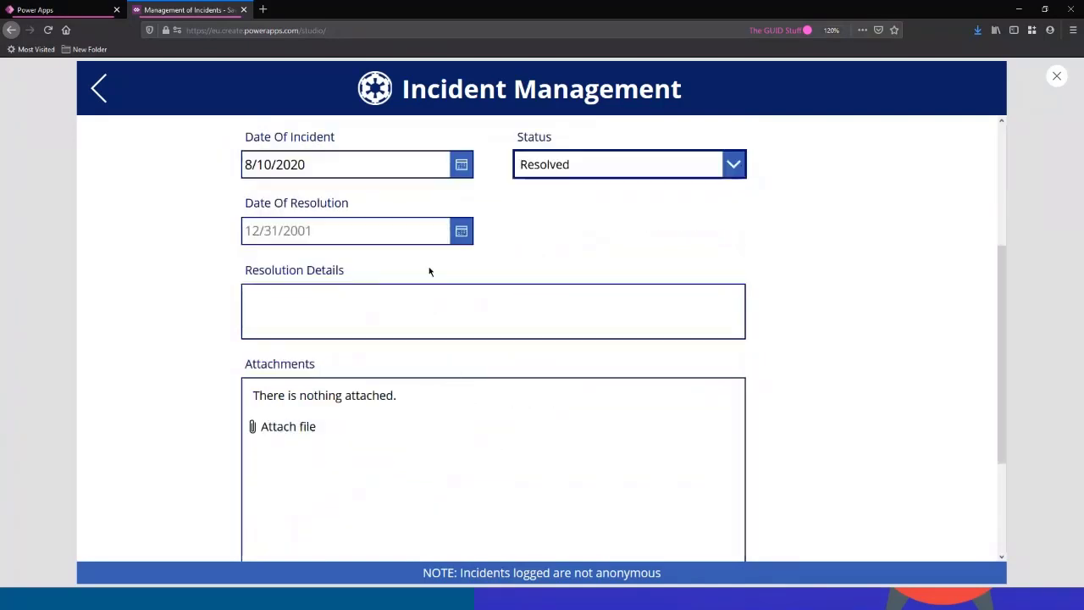
Set the incident's Date Of Resolution to October 29, 2020.
{"action": "left_click", "coordinate": [461, 233]}
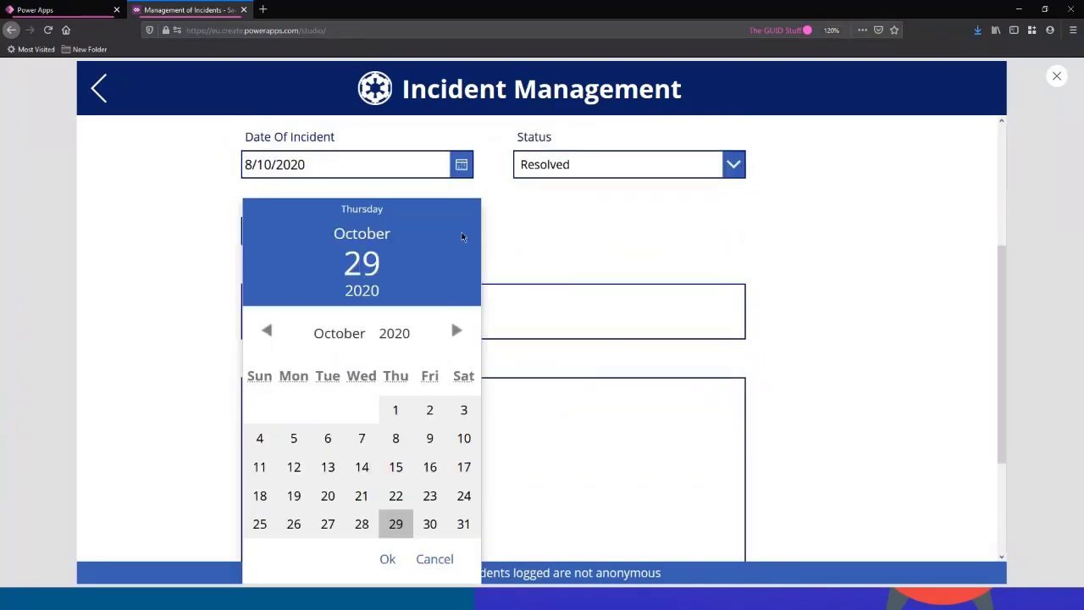
{"action": "left_click", "coordinate": [396, 524]}
{"action": "left_click", "coordinate": [387, 560]}
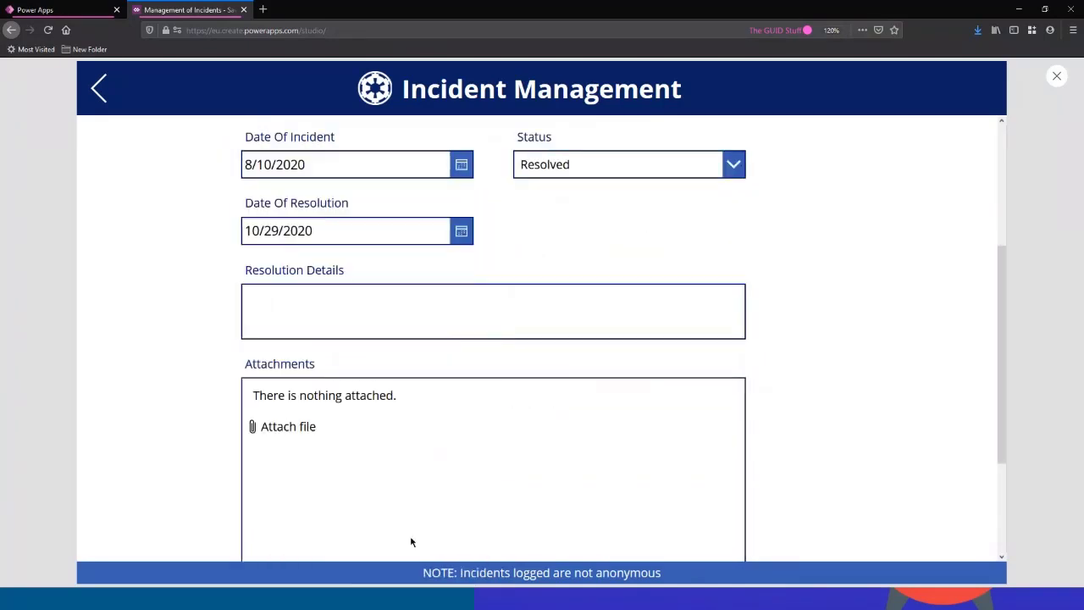
Enter "It's fine. Bottomless pits are cool" as the Resolution Details and submit the incident.
{"action": "left_click", "coordinate": [415, 294]}
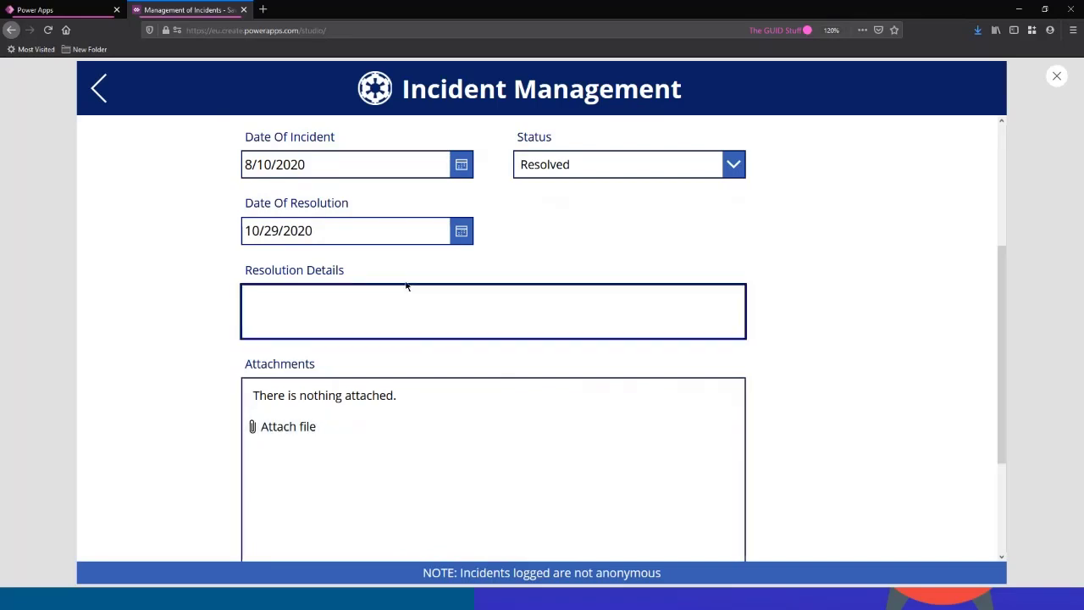
{"action": "type", "text": "It's ine"}
{"action": "type", "text": "ine"}
{"action": "scroll", "coordinate": [593, 385], "scroll_direction": "up", "scroll_amount": 3}
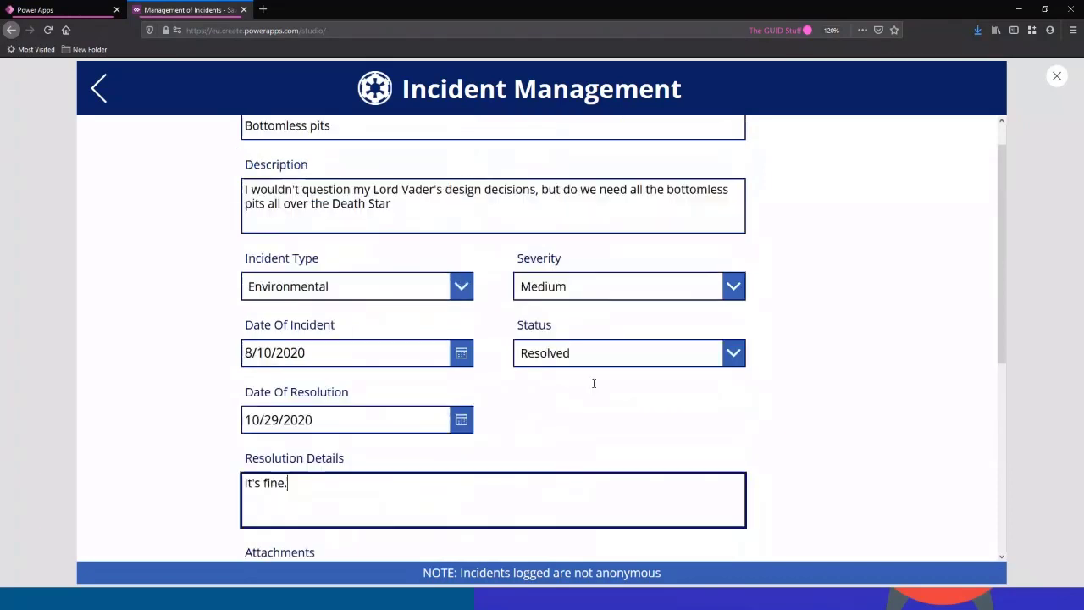
{"action": "scroll", "coordinate": [433, 372], "scroll_direction": "down", "scroll_amount": 2}
{"action": "type", "text": "."}
{"action": "left_click", "coordinate": [412, 378]}
{"action": "type", "text": "Bot"}
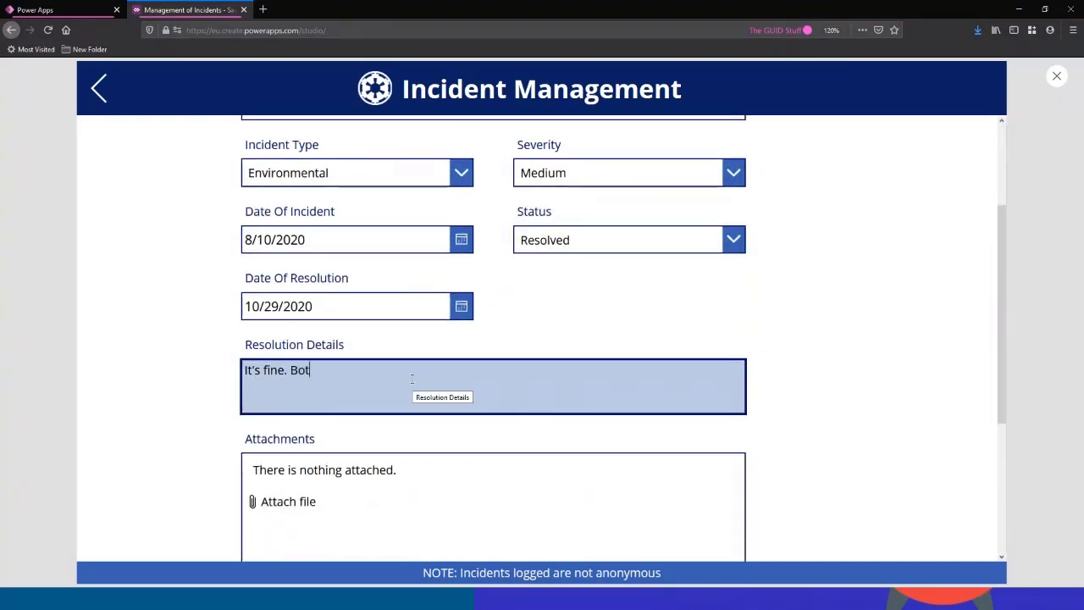
{"action": "type", "text": "tomless pits are cool"}
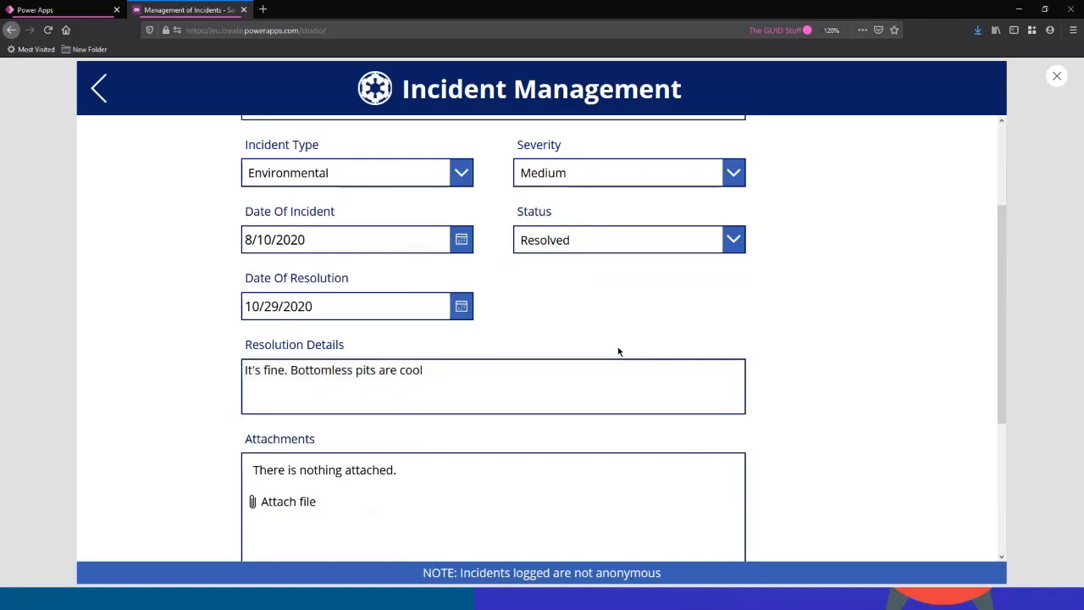
{"action": "scroll", "coordinate": [799, 320], "scroll_direction": "down", "scroll_amount": 3}
{"action": "left_click", "coordinate": [523, 465]}
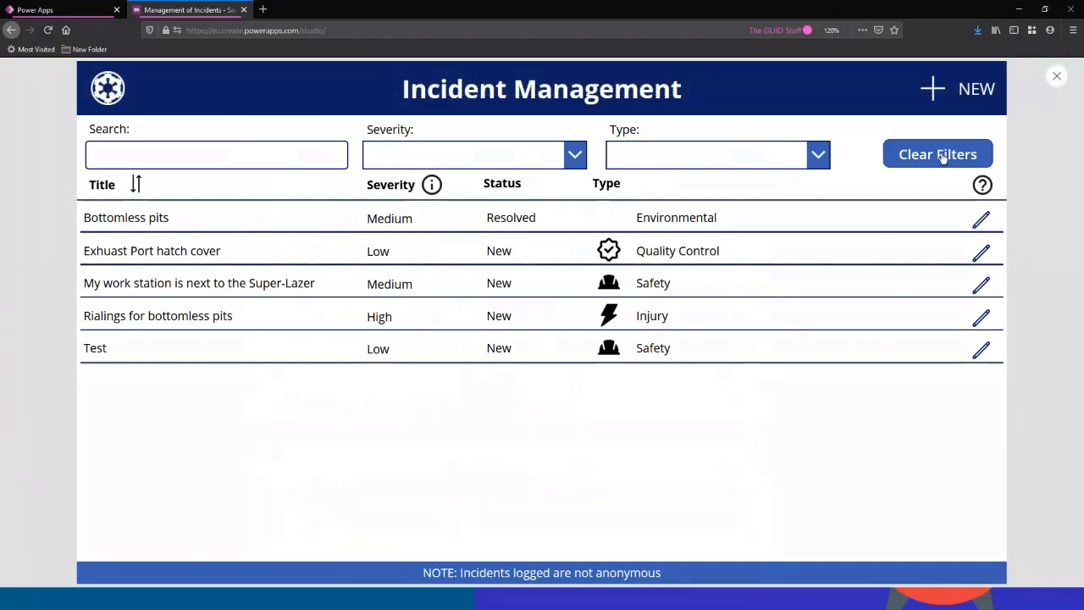
Leave the preview, reopen the Bottomless pits incident to review its saved resolution fields, and return to the Home screen.
{"action": "left_click", "coordinate": [981, 220]}
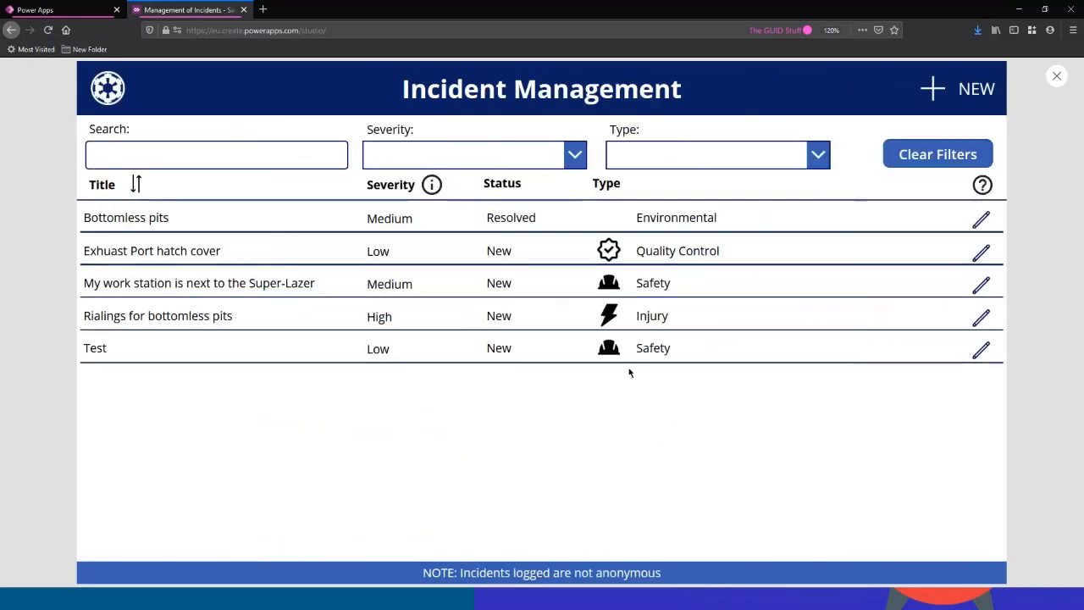
{"action": "left_click", "coordinate": [1059, 77]}
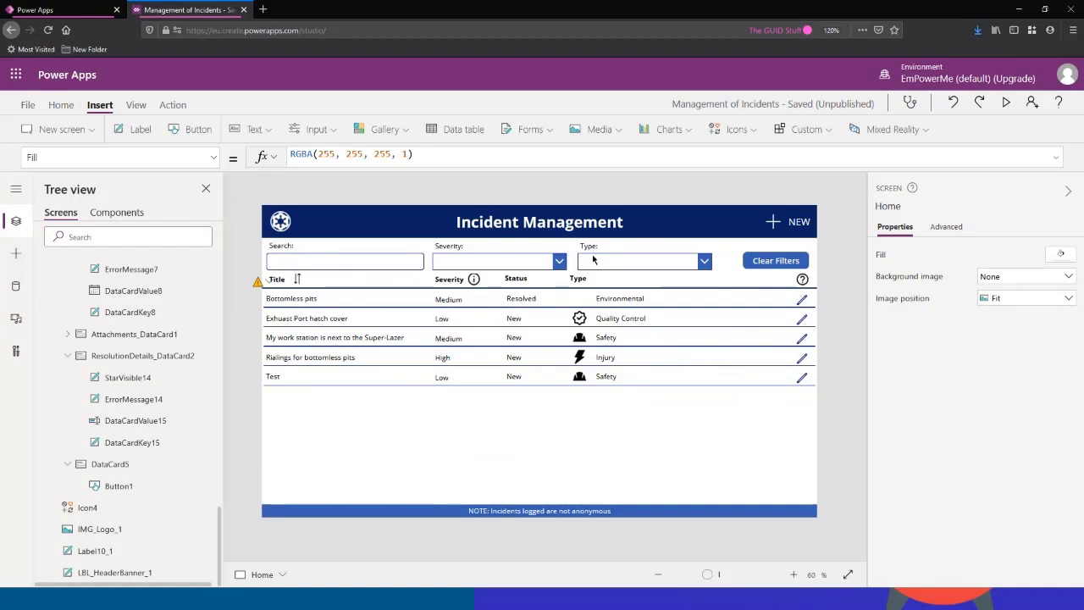
{"action": "left_click", "coordinate": [802, 302], "text": "alt"}
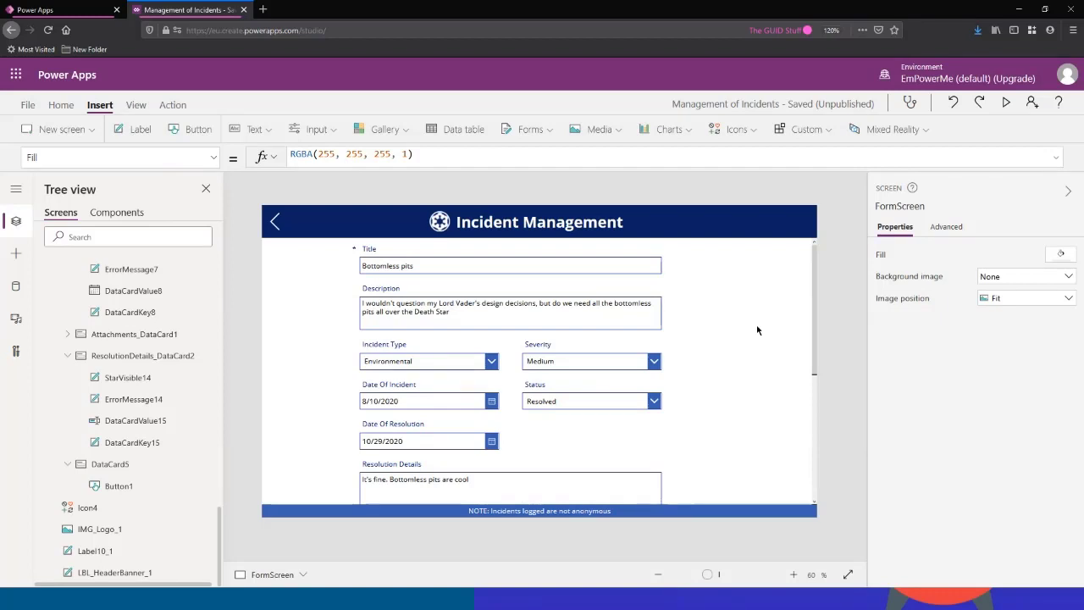
{"action": "left_click", "coordinate": [385, 348]}
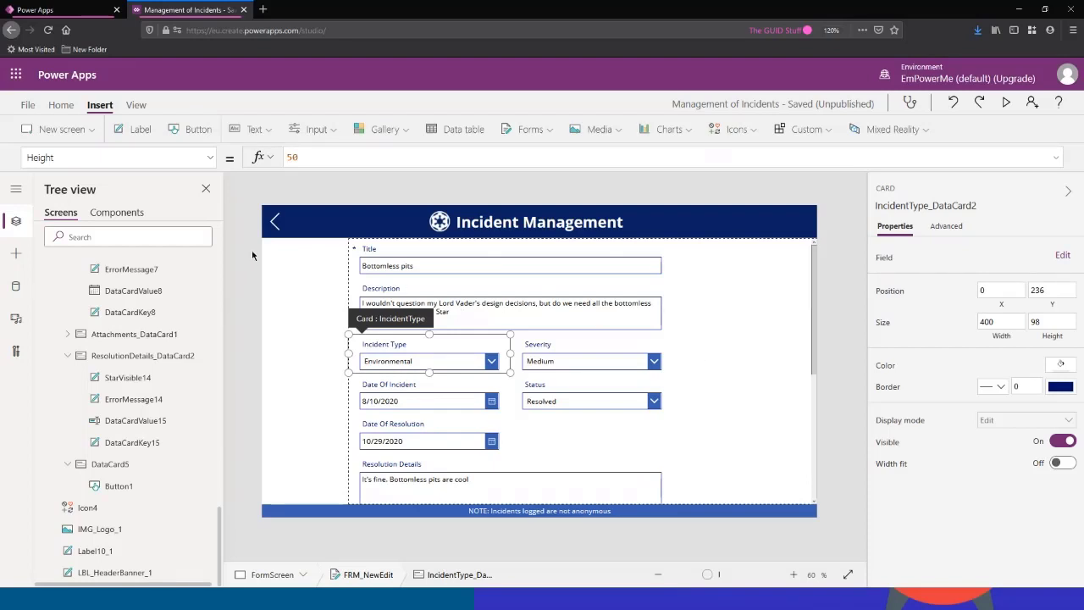
{"action": "left_click", "coordinate": [275, 224], "text": "alt"}
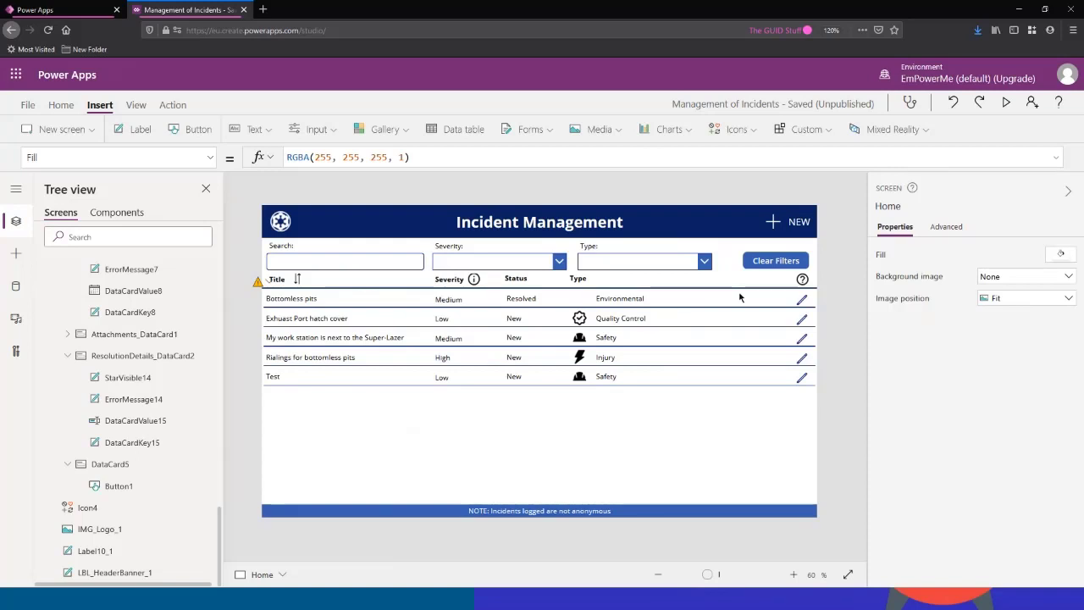
In the gallery edit icon's OnSelect formula, prefix the Navigate transition CoverRight with ScreenTransition.
{"action": "left_click", "coordinate": [804, 301]}
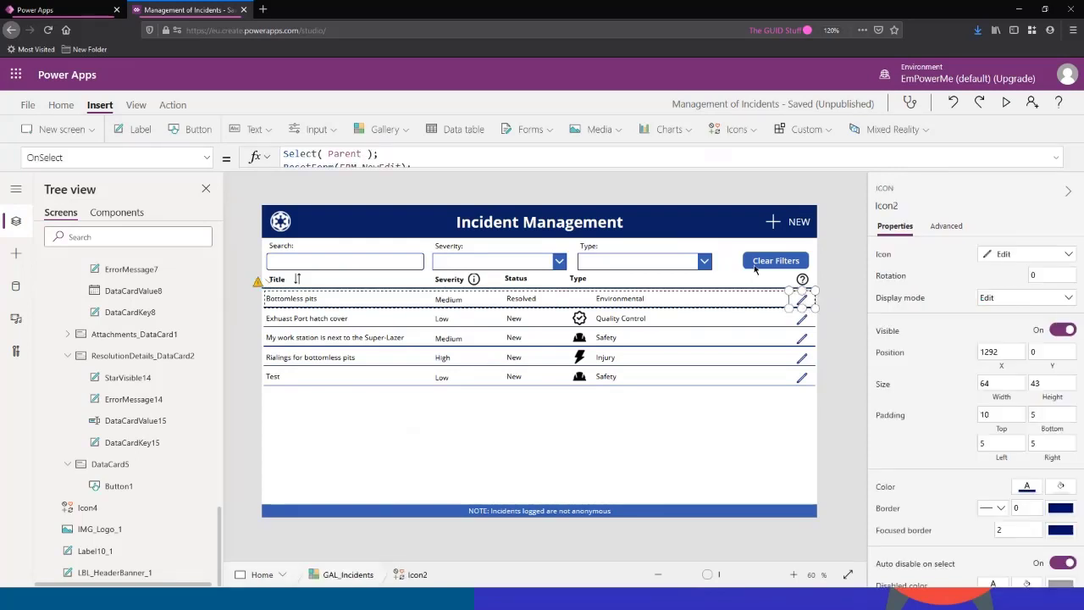
{"action": "left_click", "coordinate": [1057, 157]}
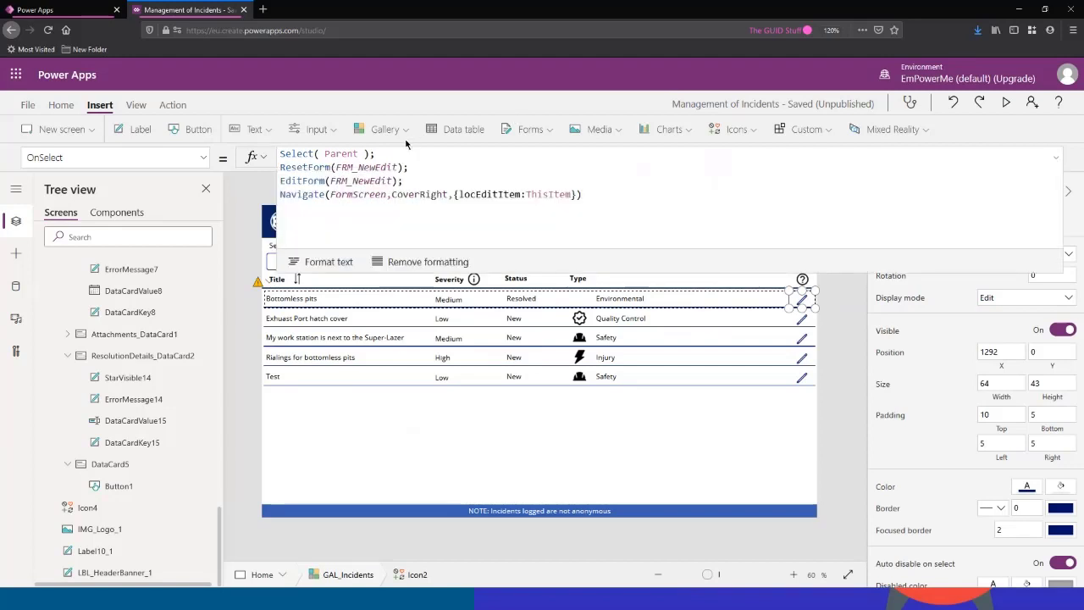
{"action": "left_click", "coordinate": [392, 195]}
{"action": "type", "text": "ScreenTransition."}
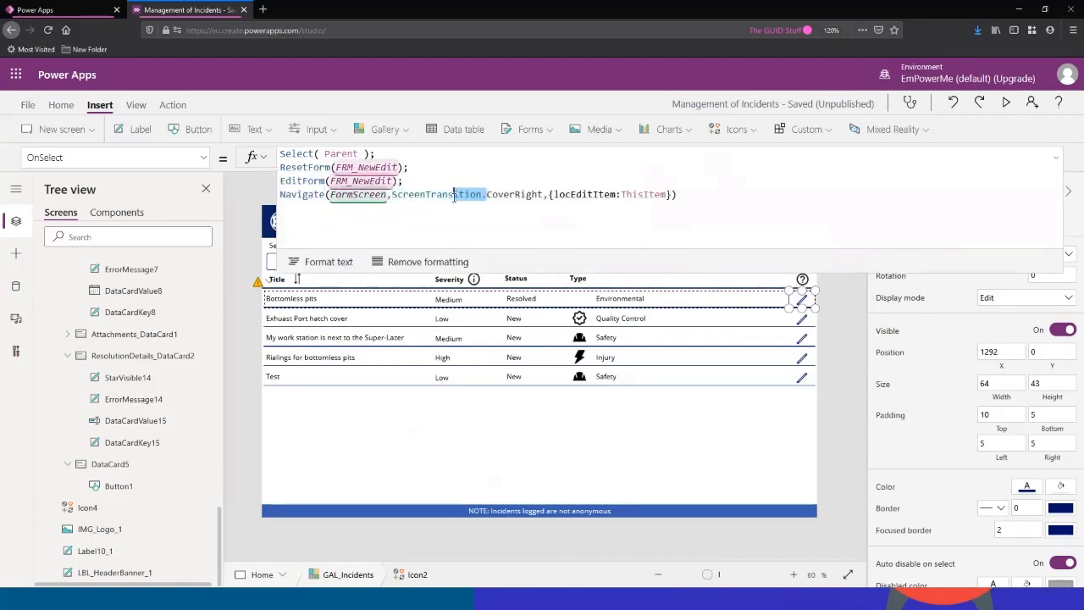
{"action": "left_click", "coordinate": [327, 196]}
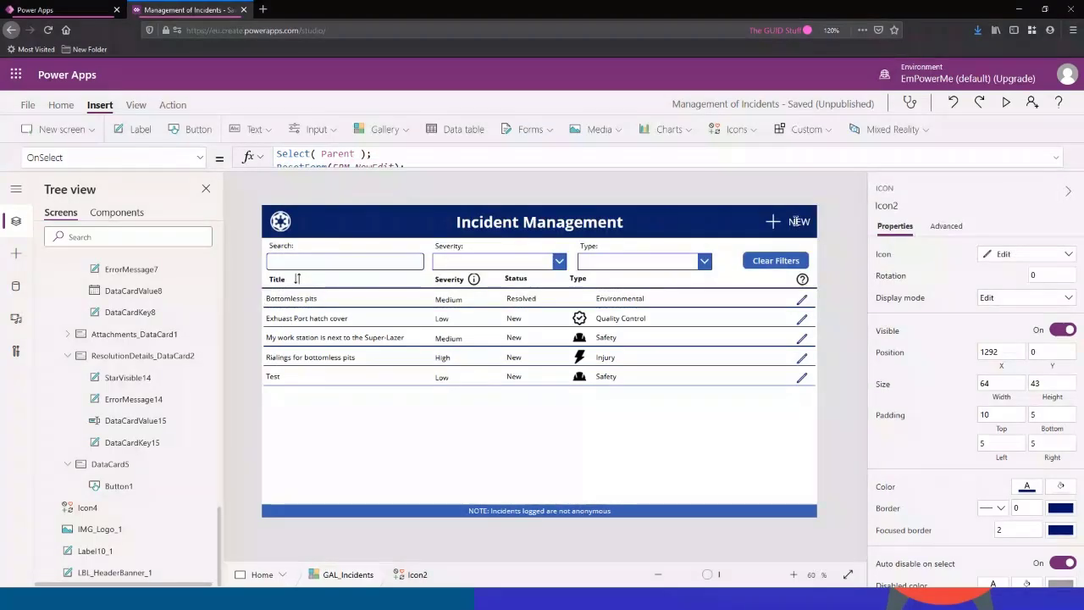
Test navigation between the Home screen and the incident form, and inspect the back arrow's OnSelect formula.
{"action": "left_click", "coordinate": [802, 298], "text": "alt"}
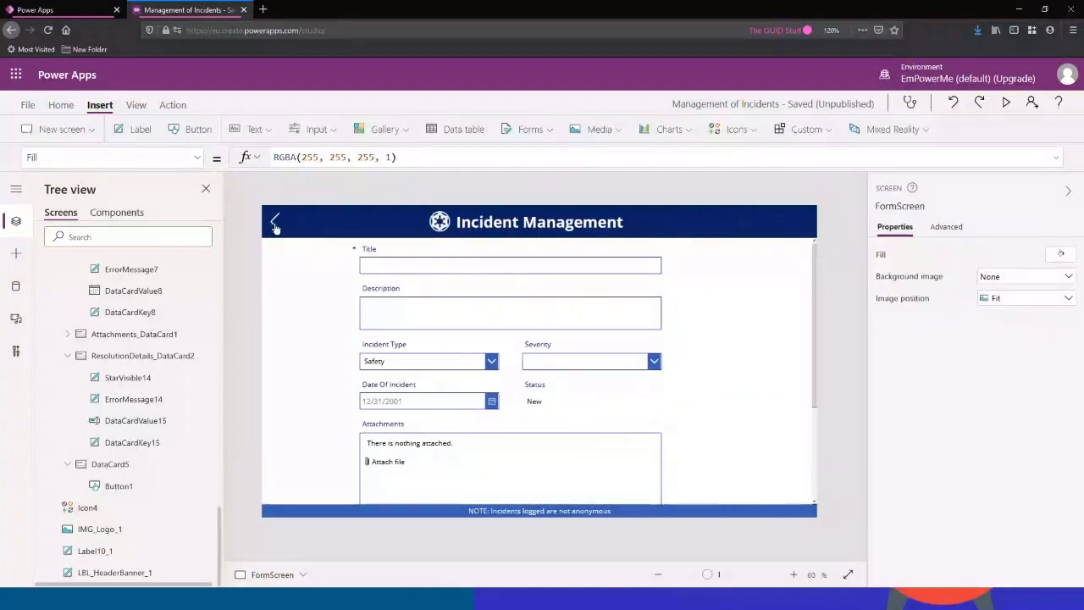
{"action": "left_click", "coordinate": [276, 221], "text": "alt"}
{"action": "left_click", "coordinate": [795, 222], "text": "alt"}
{"action": "left_click", "coordinate": [276, 222]}
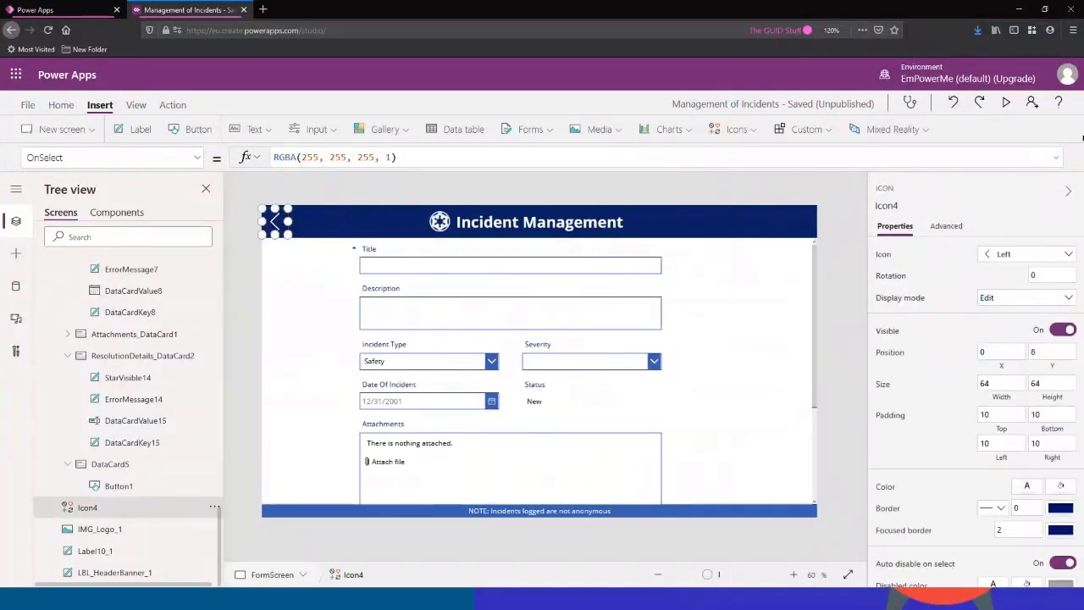
{"action": "left_click", "coordinate": [735, 158]}
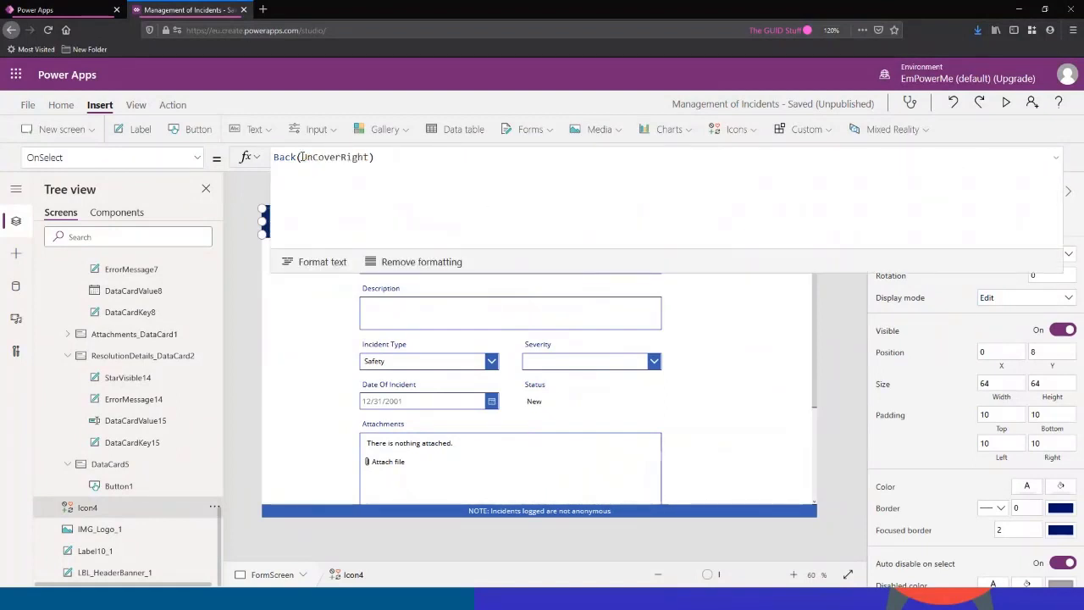
{"action": "left_click", "coordinate": [1056, 159]}
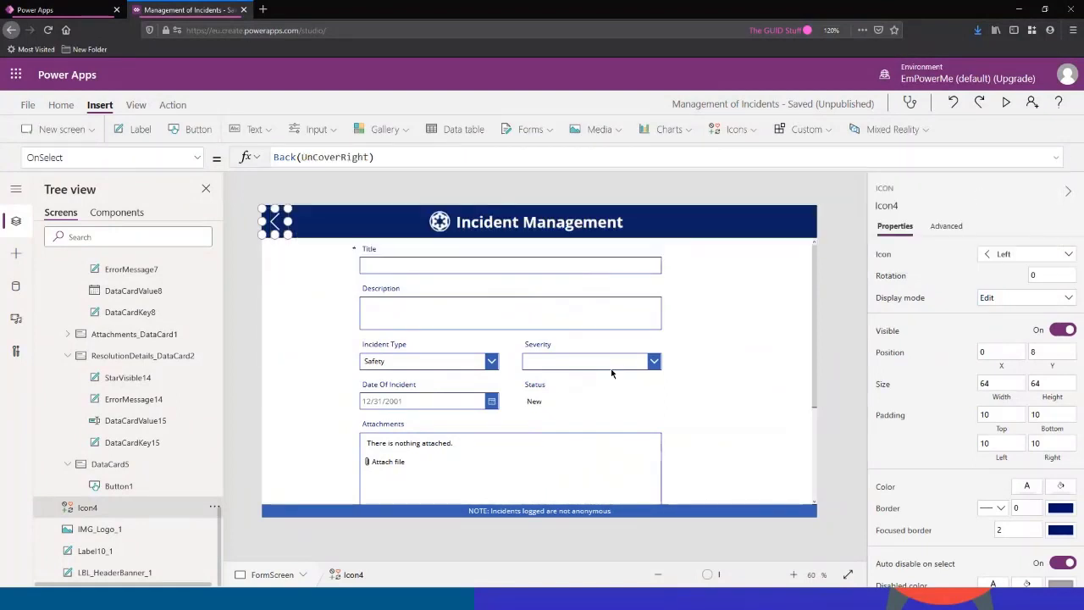
In the Submit button's OnSelect formula, give the Back function the transition ScreenTransition.UnCoverRight.
{"action": "scroll", "coordinate": [618, 369], "scroll_direction": "down", "scroll_amount": 3}
{"action": "left_click", "coordinate": [543, 451]}
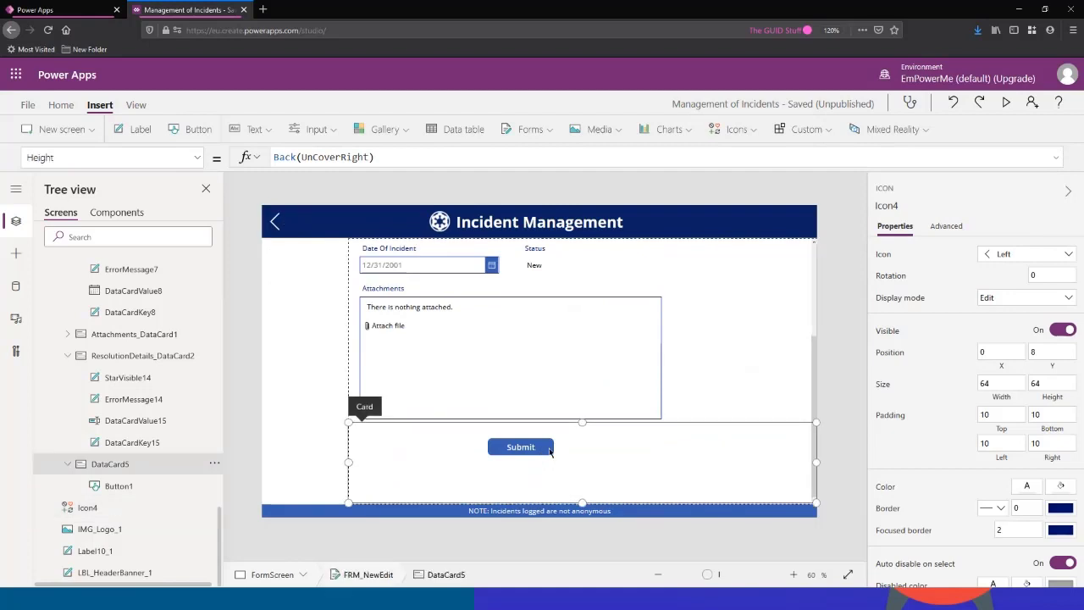
{"action": "left_click", "coordinate": [542, 451]}
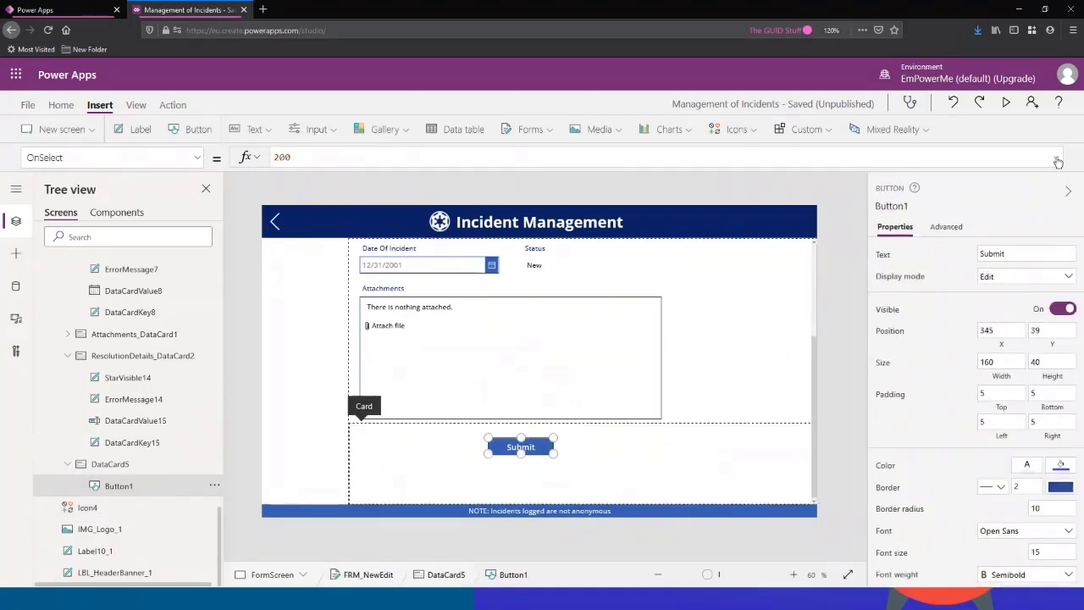
{"action": "left_click", "coordinate": [361, 158]}
{"action": "left_click", "coordinate": [126, 466]}
{"action": "left_click", "coordinate": [128, 487]}
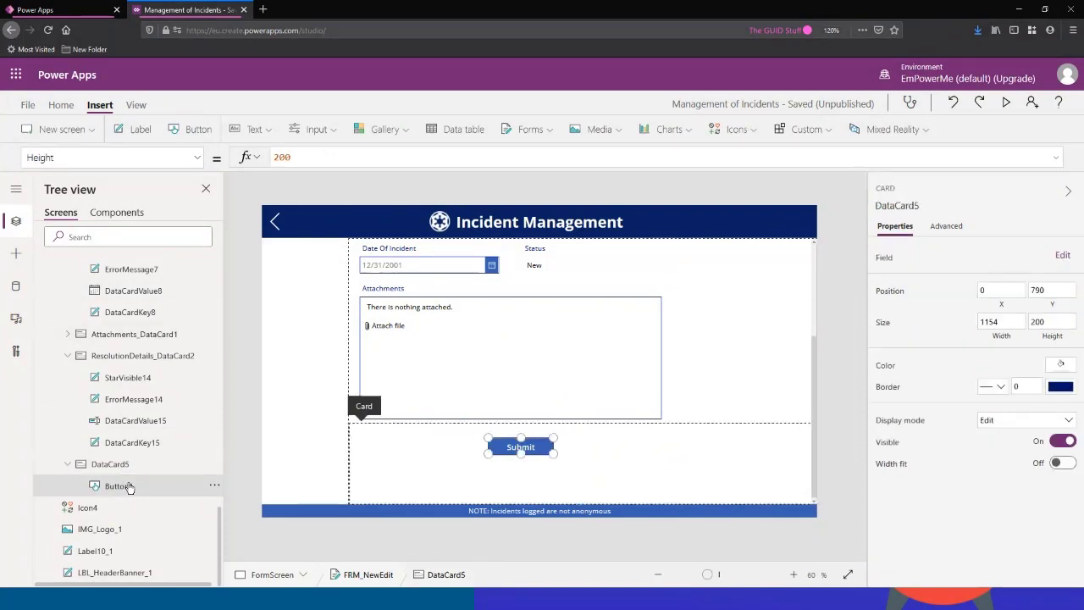
{"action": "left_click", "coordinate": [1056, 157]}
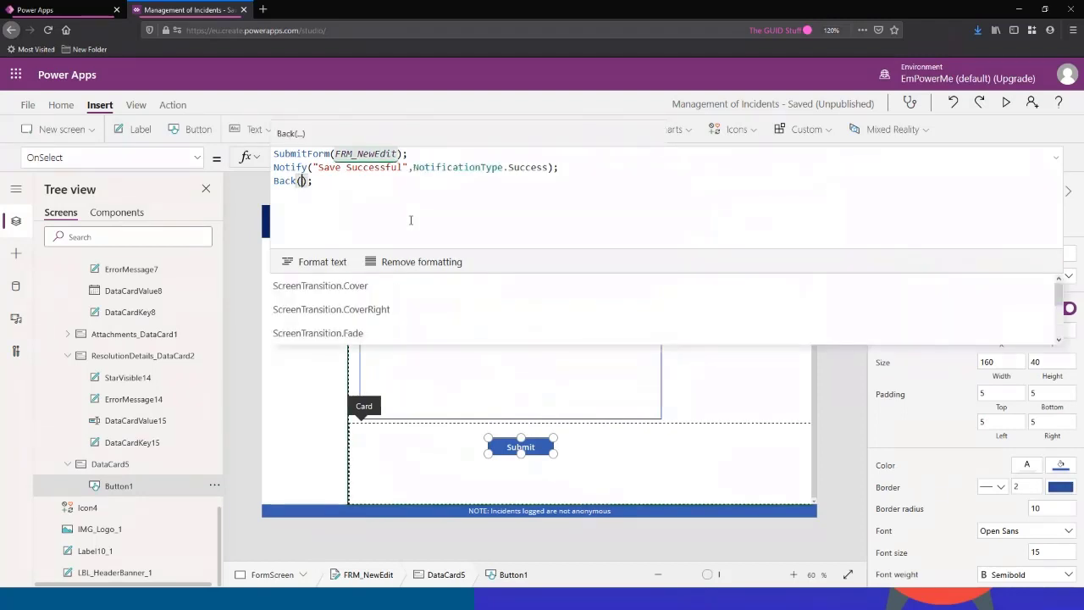
{"action": "scroll", "coordinate": [390, 295], "scroll_direction": "down", "scroll_amount": 1}
{"action": "scroll", "coordinate": [394, 314], "scroll_direction": "down", "scroll_amount": 1}
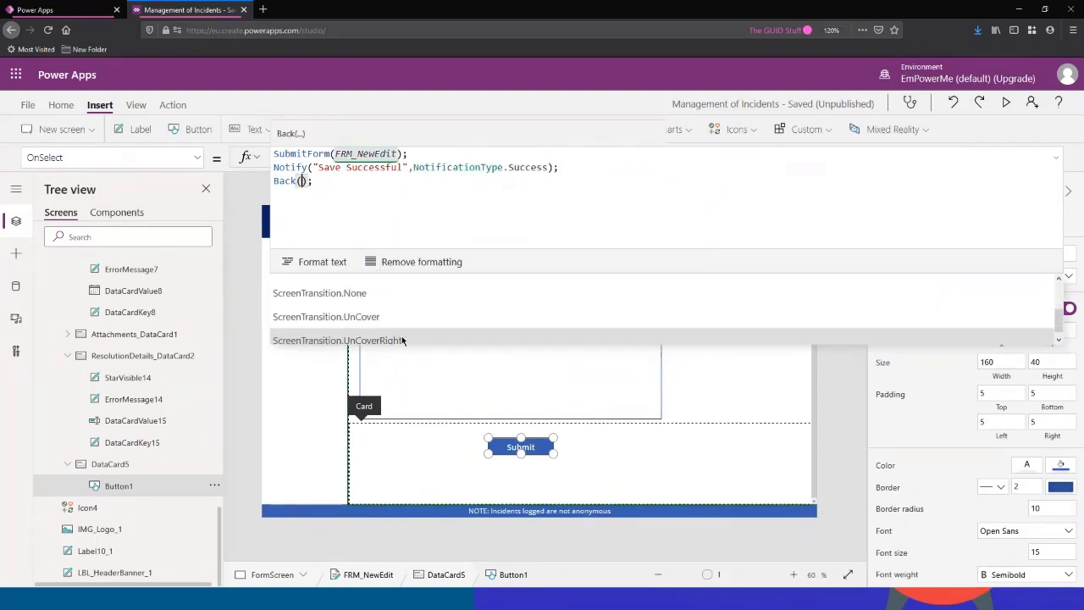
{"action": "left_click", "coordinate": [412, 338]}
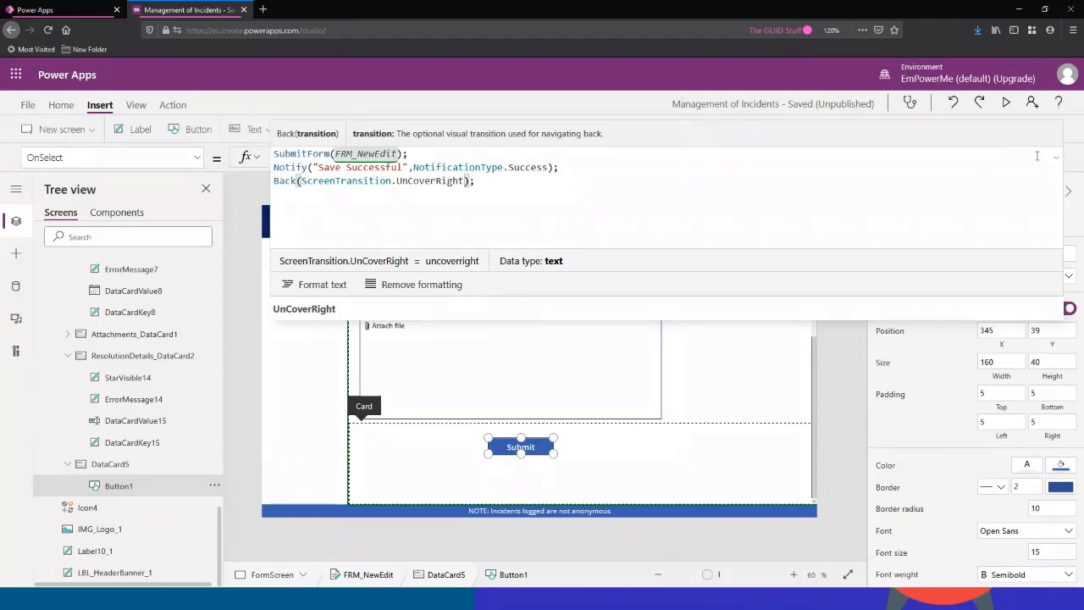
{"action": "left_click", "coordinate": [545, 440]}
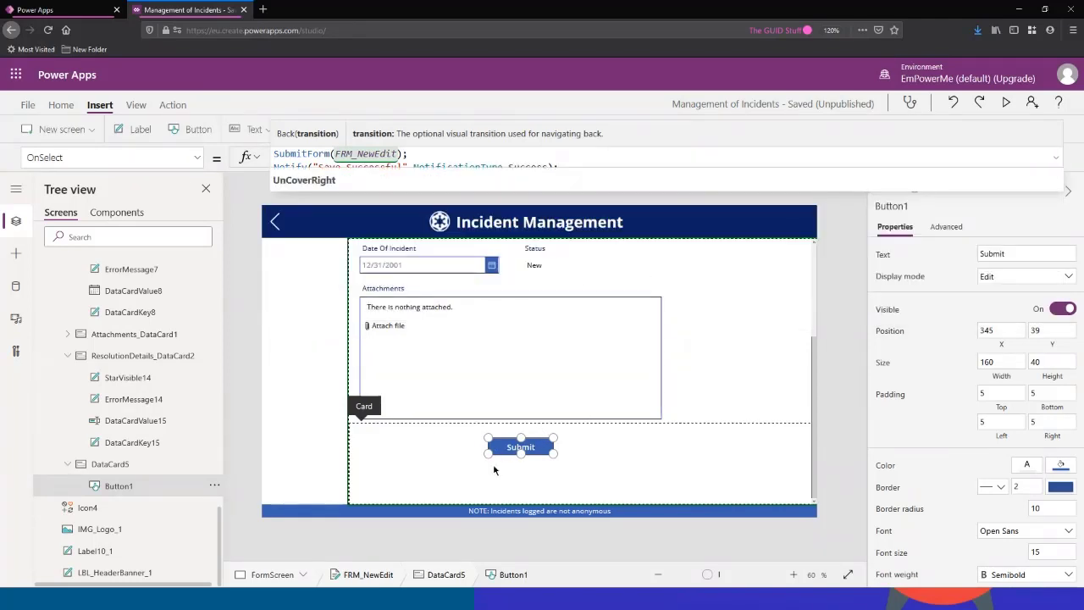
Preview the app and test the form's back arrow by returning to the Home screen.
{"action": "scroll", "coordinate": [514, 442], "scroll_direction": "up", "scroll_amount": 5}
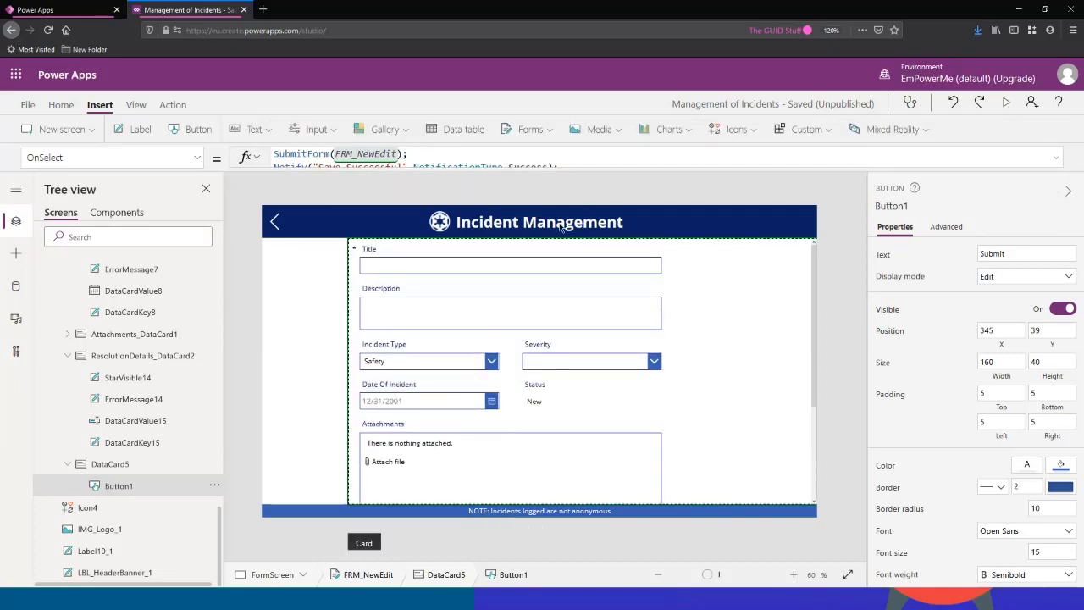
{"action": "left_click", "coordinate": [1007, 103]}
{"action": "left_click", "coordinate": [100, 89]}
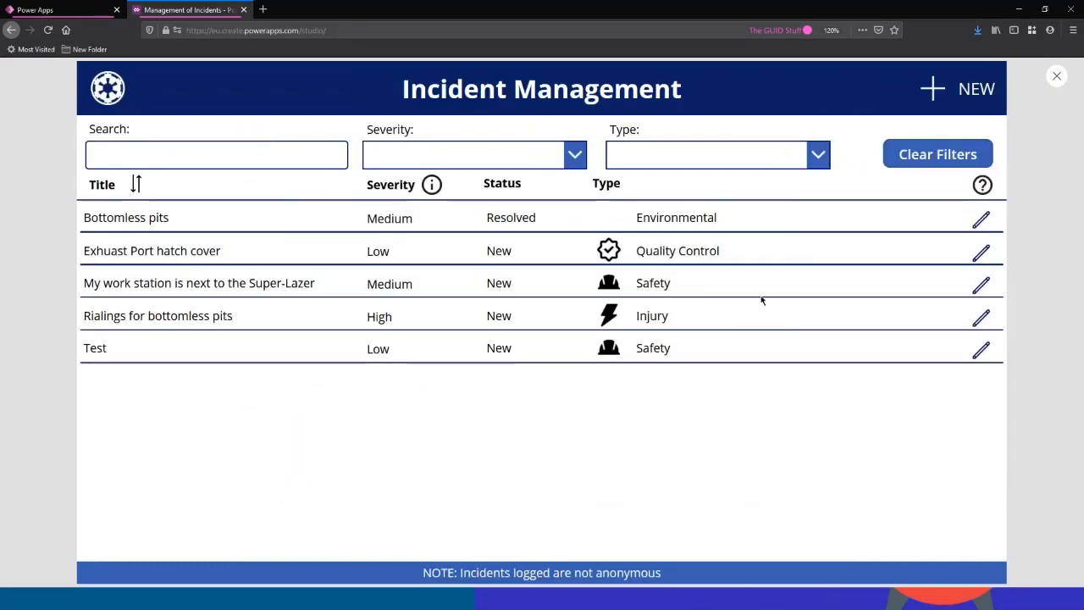
Open the Bottomless pits incident in the preview, review its status and resolution fields, and return to the editor.
{"action": "left_click", "coordinate": [982, 222]}
{"action": "scroll", "coordinate": [477, 328], "scroll_direction": "down", "scroll_amount": 1}
{"action": "scroll", "coordinate": [478, 329], "scroll_direction": "down", "scroll_amount": 3}
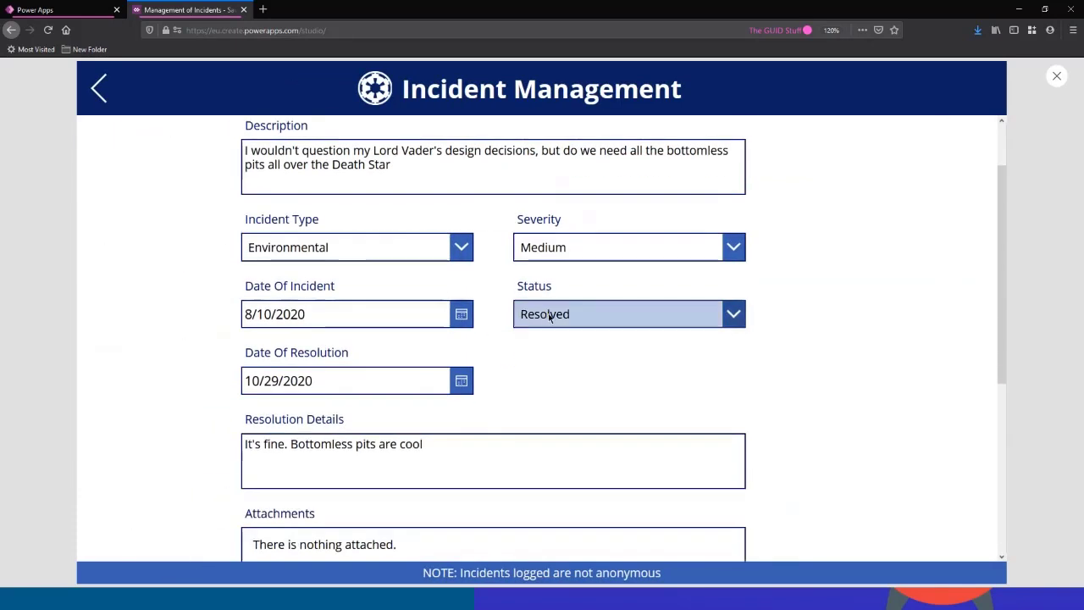
{"action": "left_click", "coordinate": [1057, 77]}
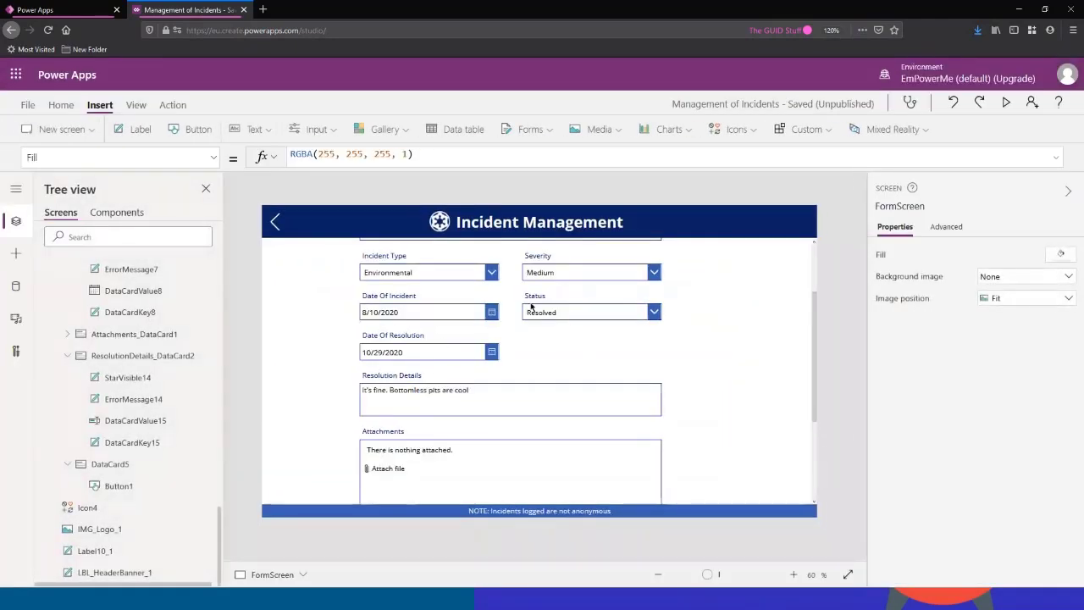
Set the Date Of Resolution card's Required property to the Resolution Details card's Visible formula, If(DD_FrmStatus.SelectedText.Value = "Resolved",true,false).
{"action": "left_click", "coordinate": [449, 351]}
{"action": "left_click", "coordinate": [133, 157]}
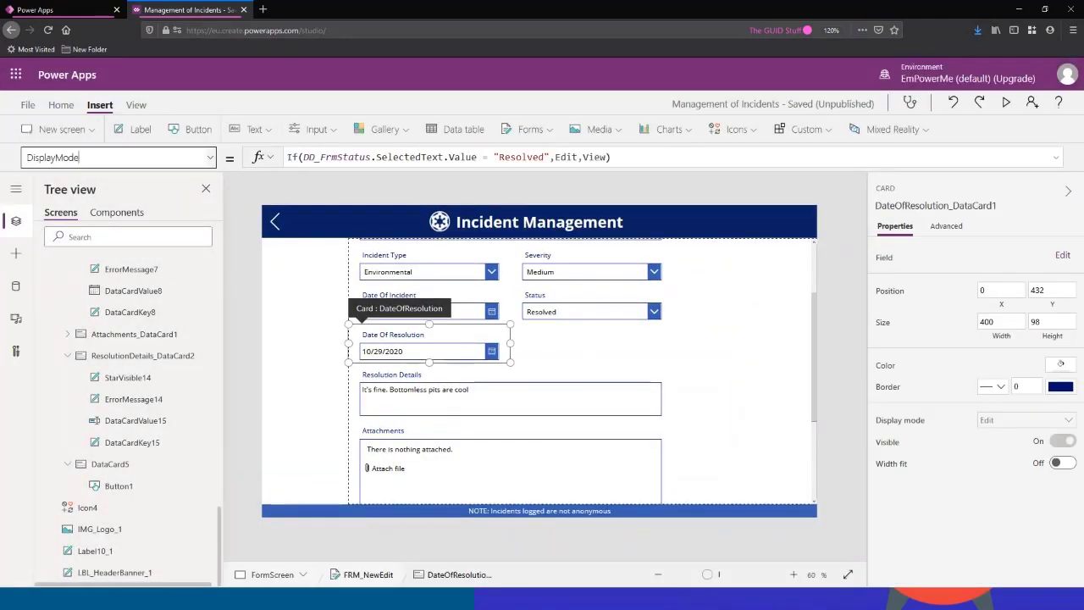
{"action": "type", "text": "Required"}
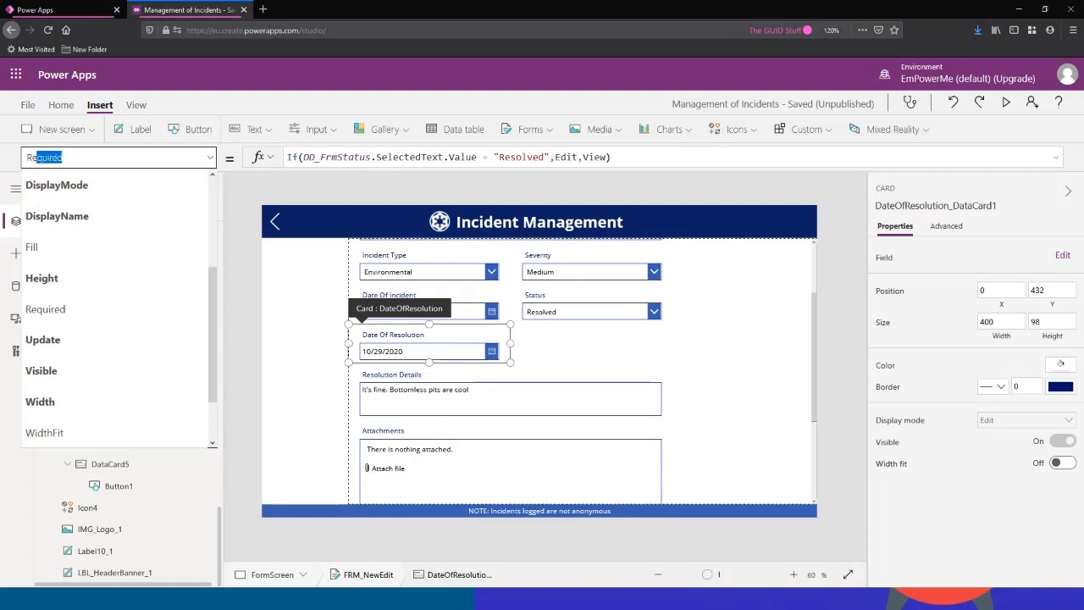
{"action": "key", "text": "Return"}
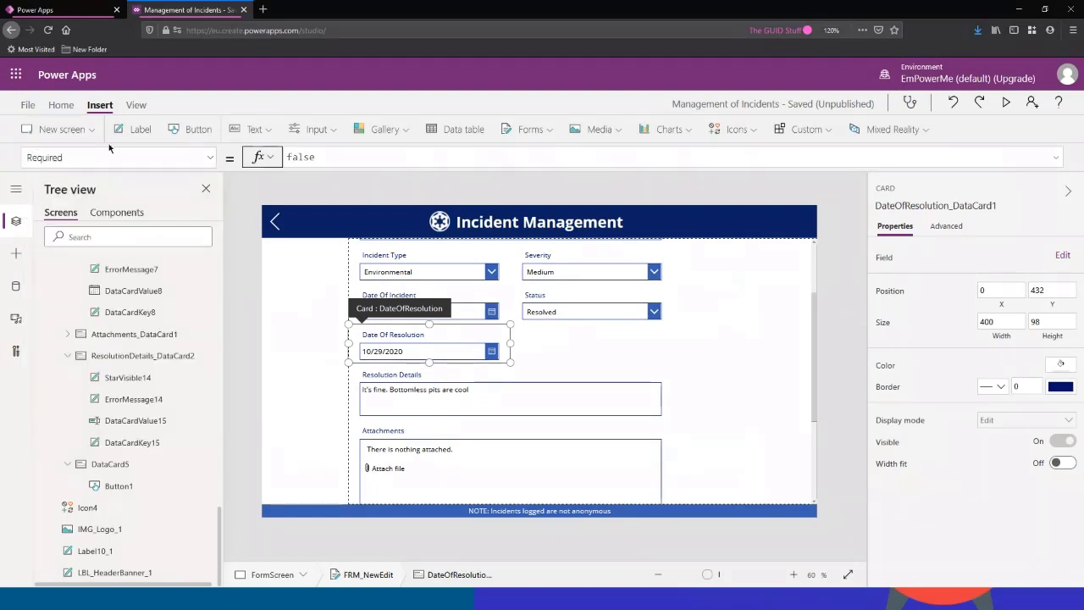
{"action": "left_click", "coordinate": [211, 160]}
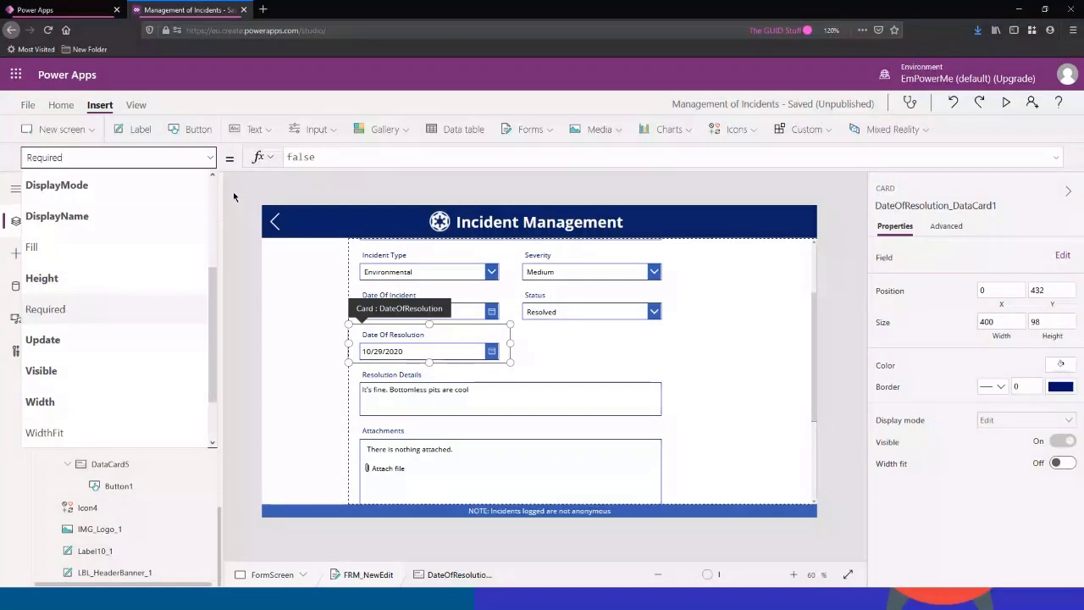
{"action": "left_click", "coordinate": [317, 158]}
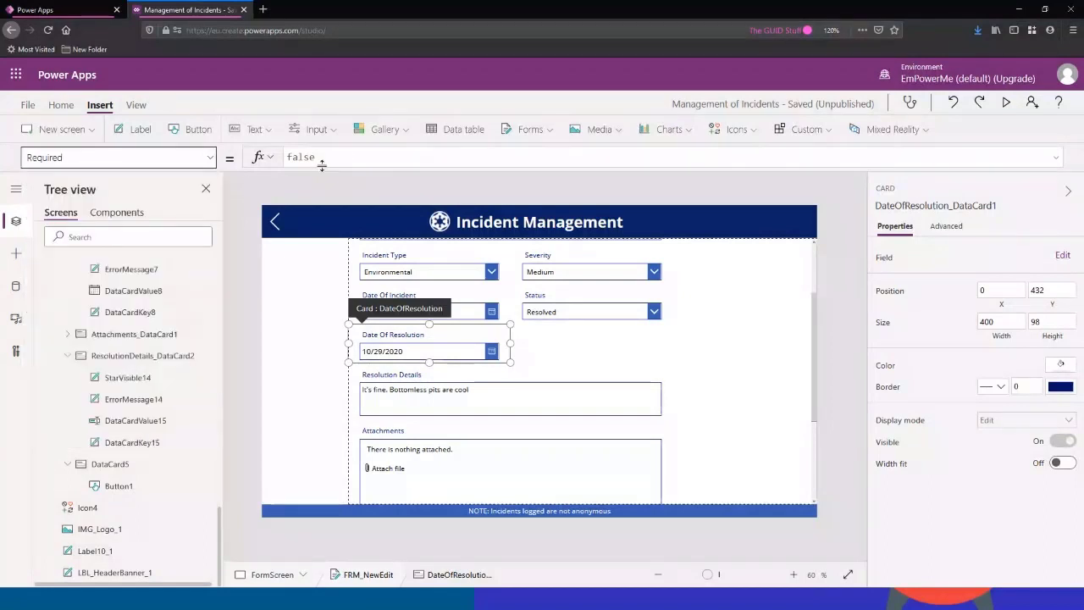
{"action": "left_click_drag", "start_coordinate": [327, 158], "coordinate": [261, 161]}
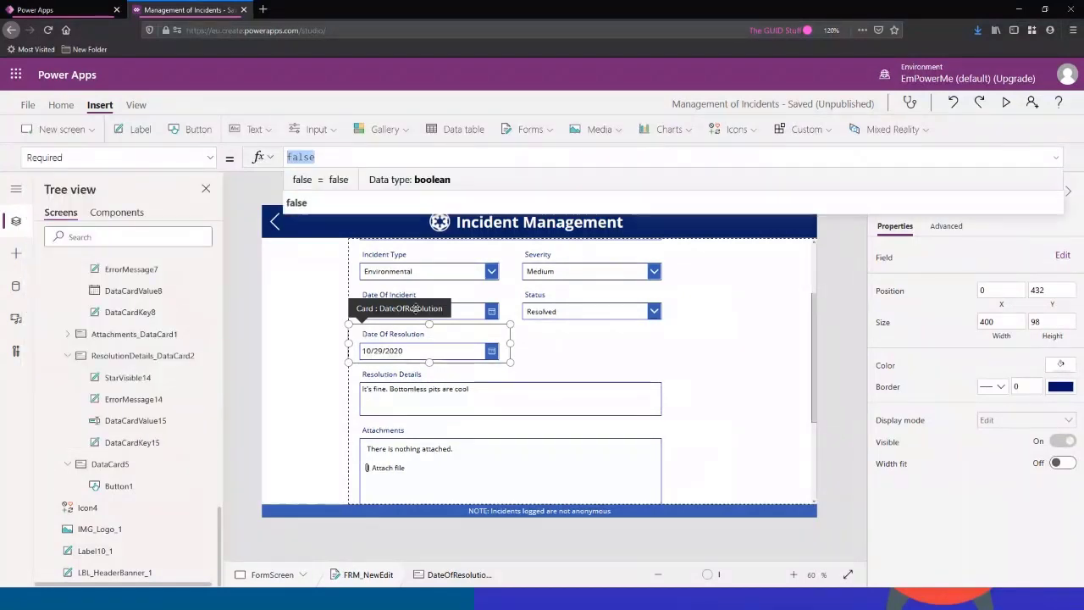
{"action": "left_click", "coordinate": [436, 381]}
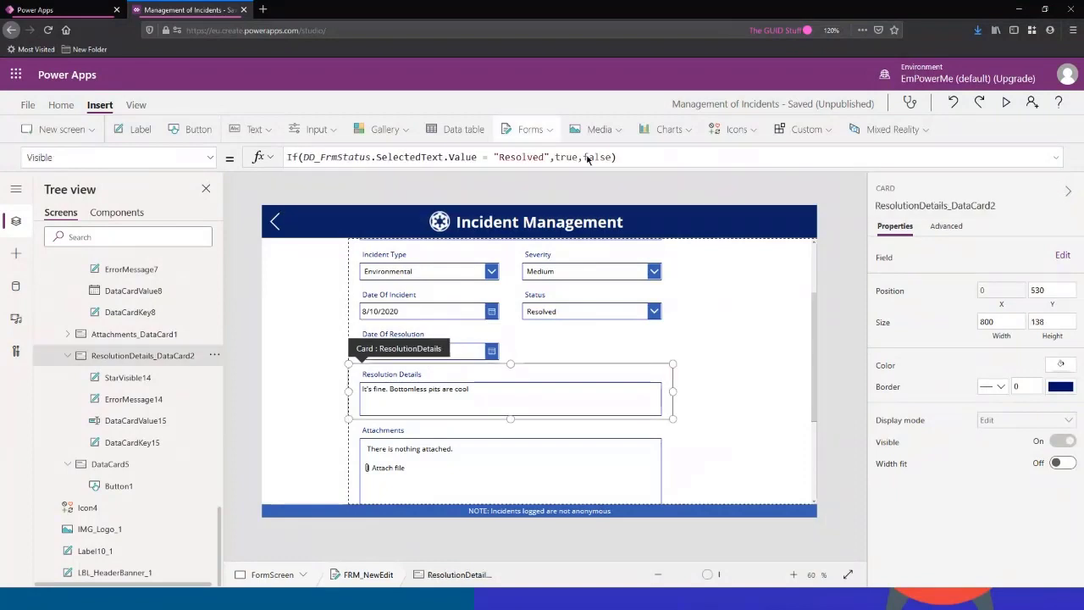
{"action": "left_click_drag", "start_coordinate": [619, 158], "coordinate": [259, 161]}
{"action": "key", "text": "ctrl+c"}
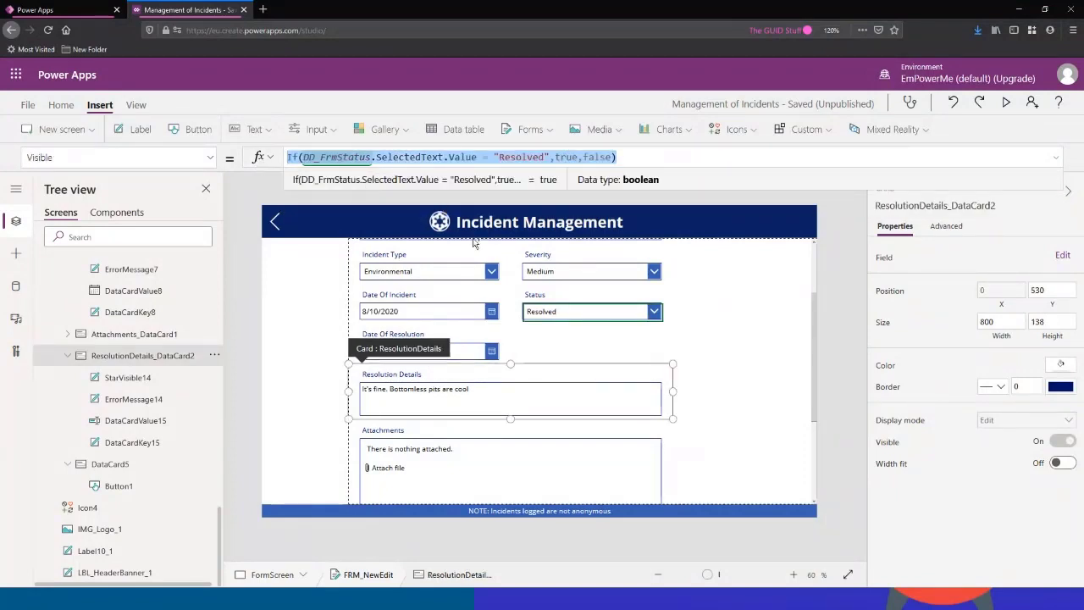
{"action": "left_click", "coordinate": [458, 334]}
{"action": "left_click", "coordinate": [460, 333]}
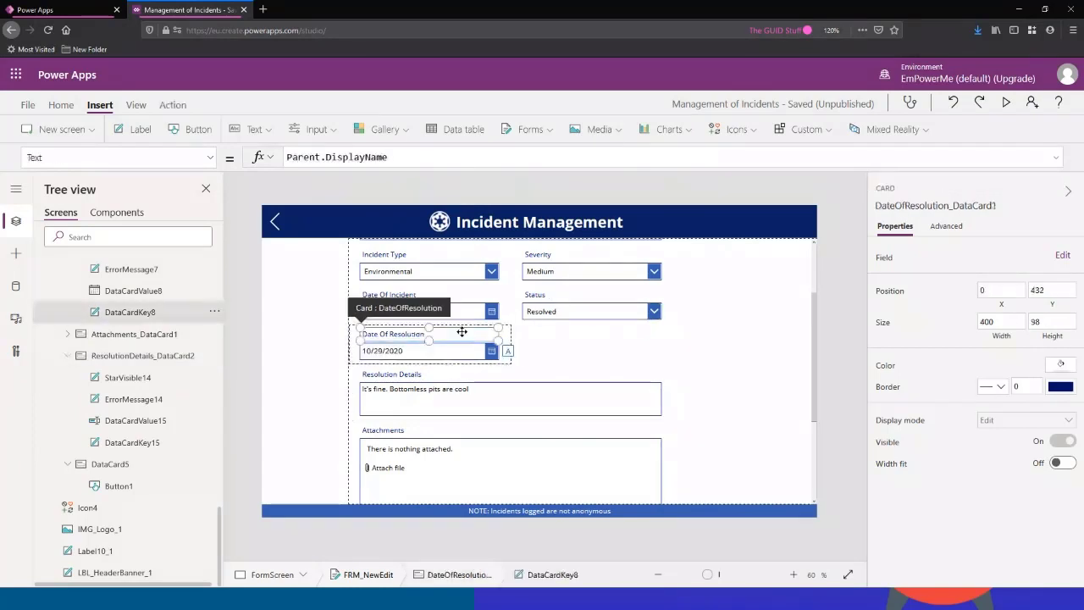
{"action": "left_click", "coordinate": [398, 309]}
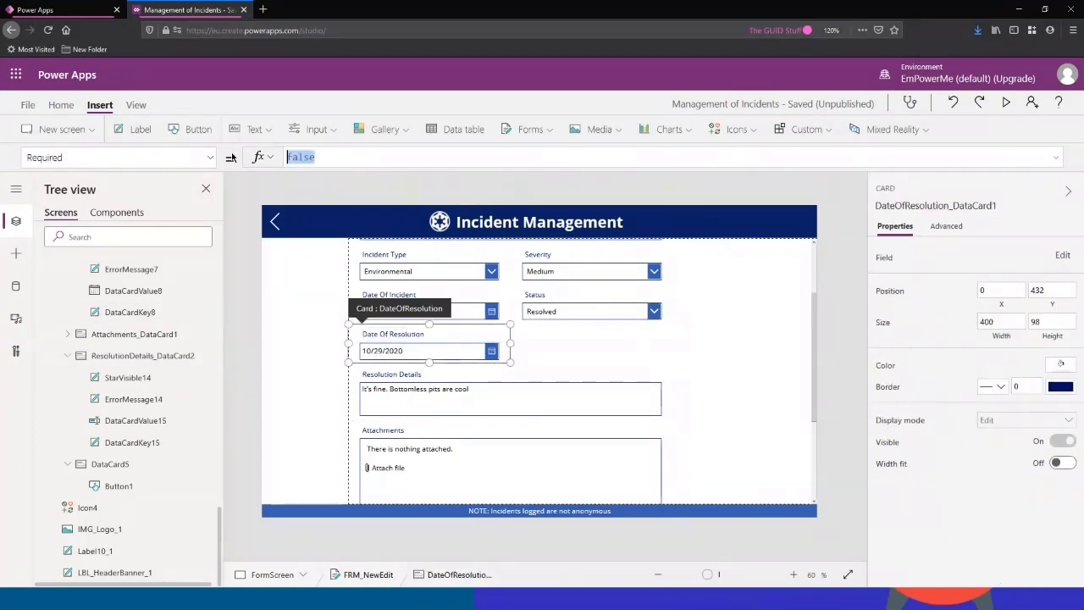
{"action": "key", "text": "ctrl+v"}
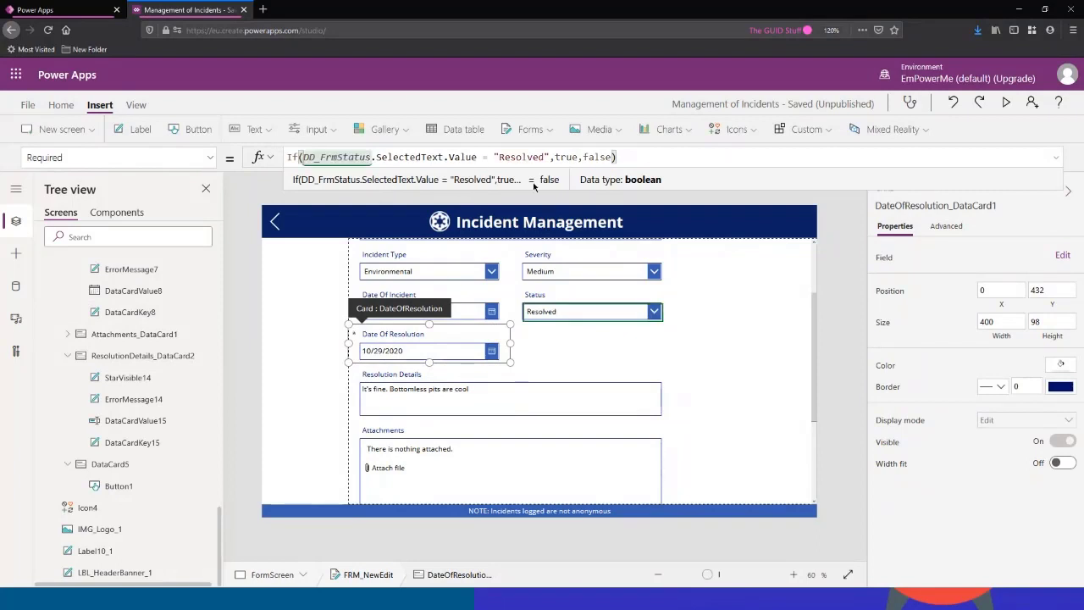
Set the Resolution Details card's Required property to If(DD_FrmStatus.SelectedText.Value = "Resolved",true,false).
{"action": "left_click", "coordinate": [430, 378]}
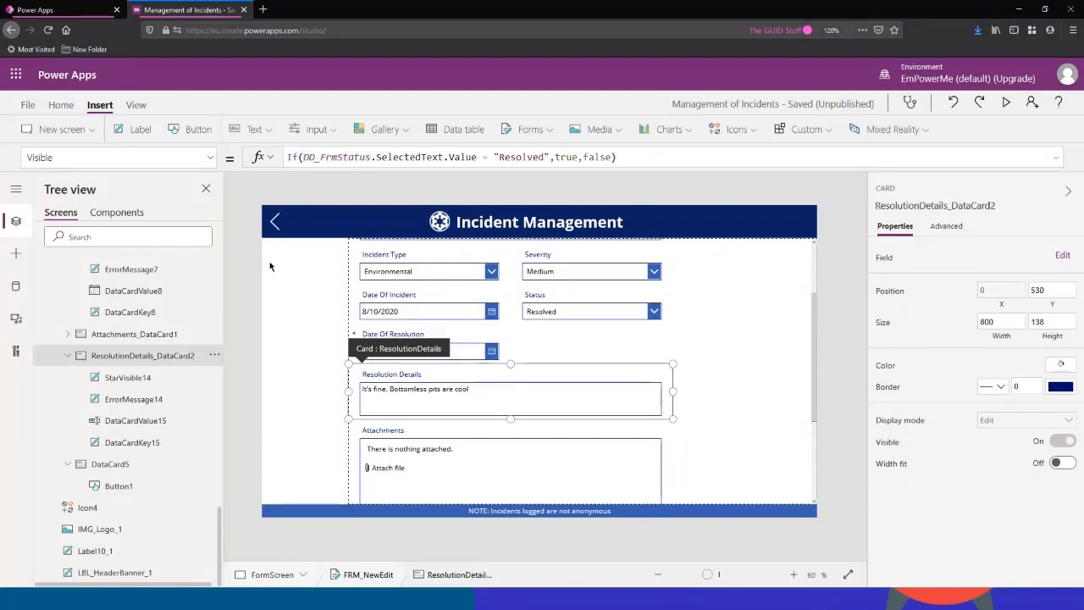
{"action": "left_click", "coordinate": [209, 157]}
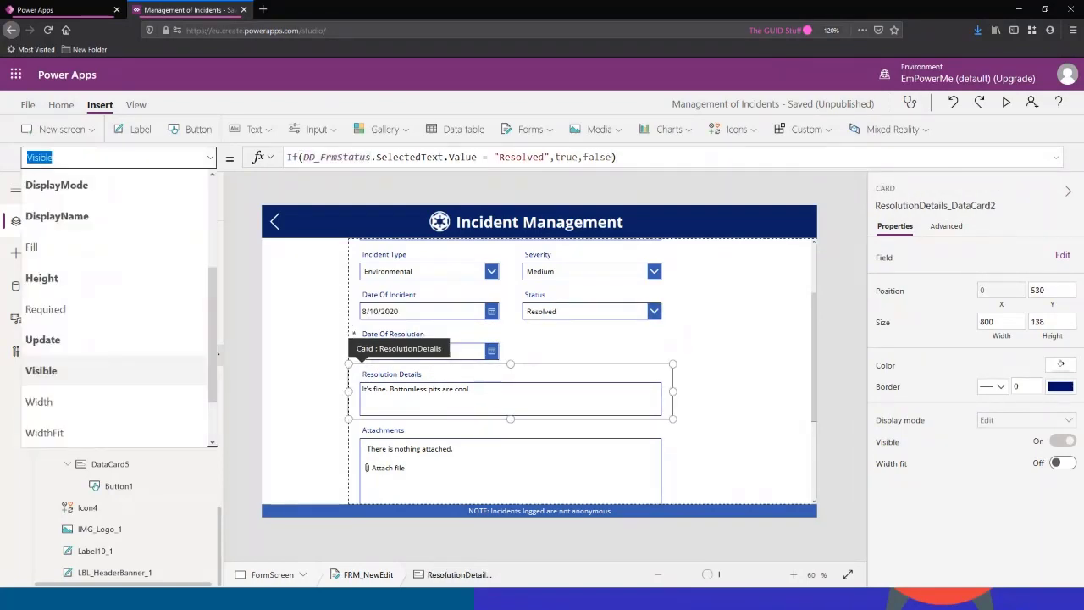
{"action": "type", "text": "Req"}
{"action": "key", "text": "Return"}
{"action": "left_click", "coordinate": [420, 161]}
{"action": "key", "text": "ctrl+a"}
{"action": "key", "text": "ctrl+v"}
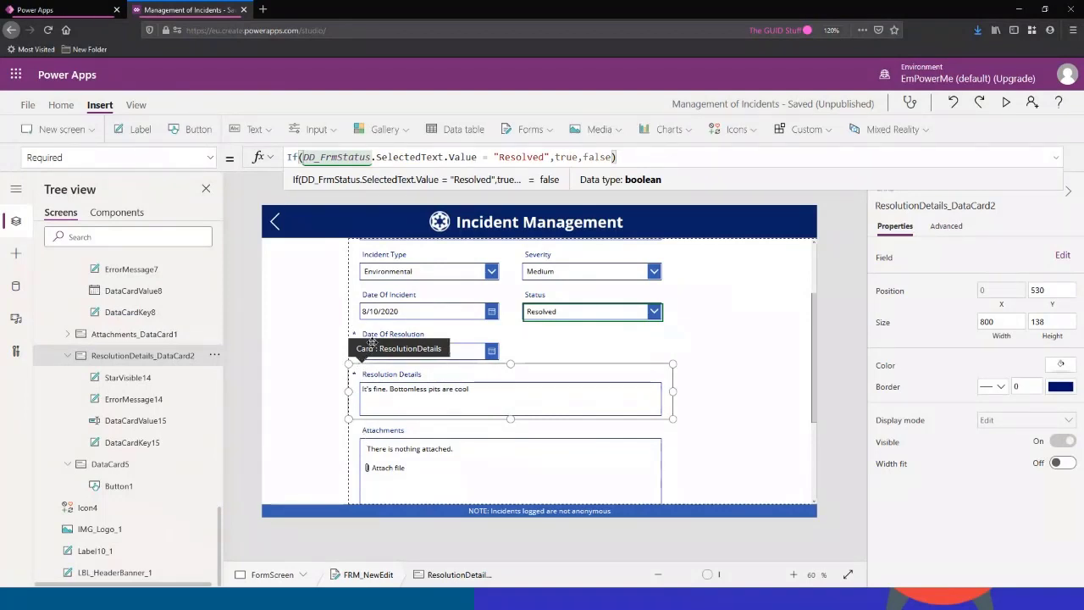
{"action": "left_click", "coordinate": [1057, 157]}
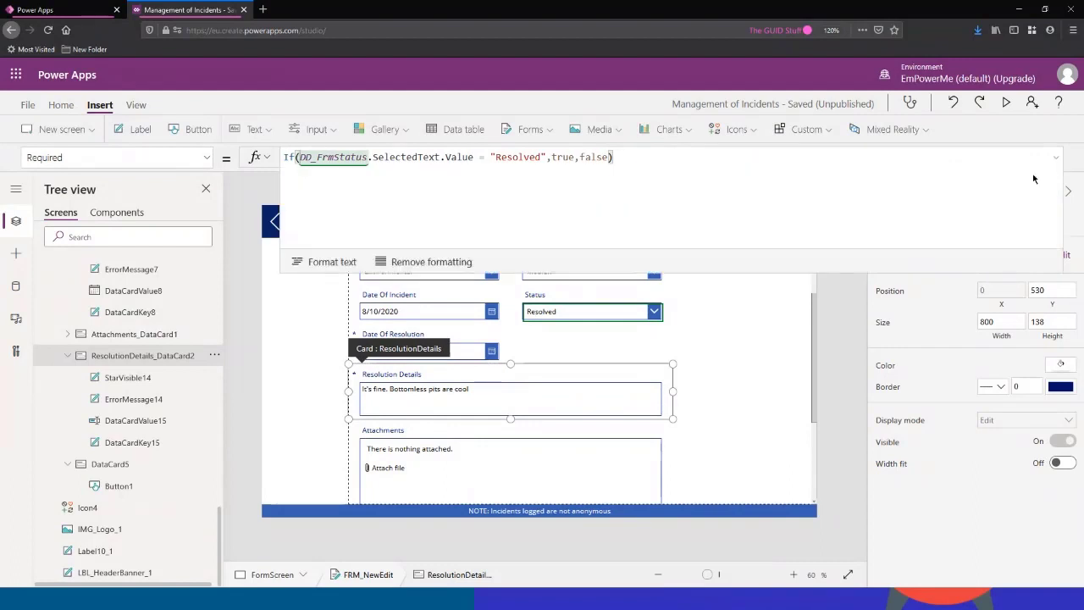
{"action": "left_click", "coordinate": [1058, 158]}
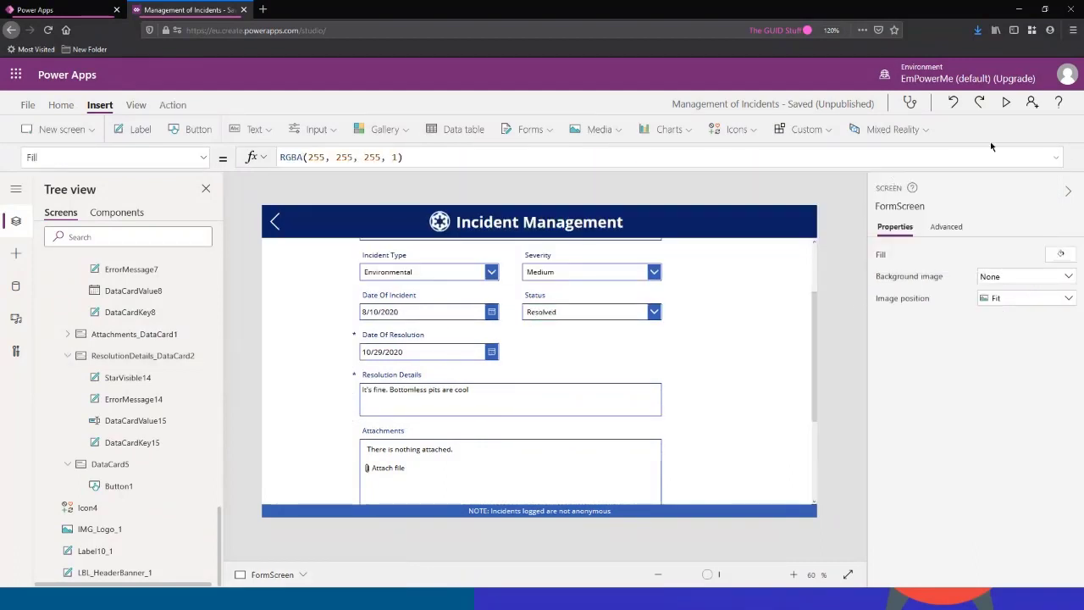
Preview the form, test the required fields by switching Status to In Progress and back to Resolved, and return to the Home screen.
{"action": "left_click", "coordinate": [1006, 101]}
{"action": "left_click", "coordinate": [672, 240]}
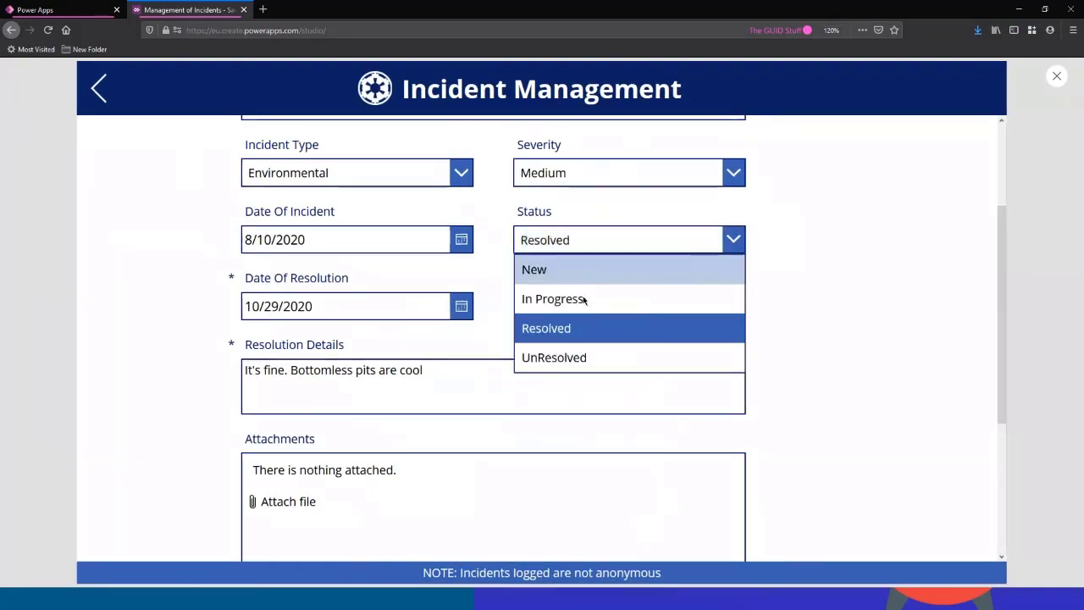
{"action": "left_click", "coordinate": [581, 300]}
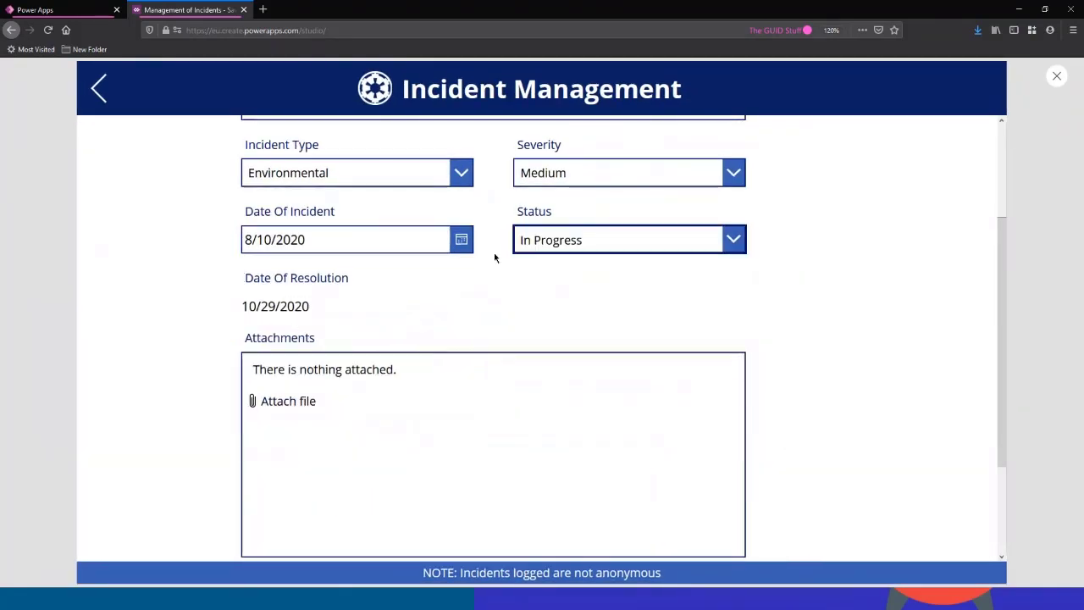
{"action": "left_click", "coordinate": [601, 242]}
{"action": "left_click", "coordinate": [586, 327]}
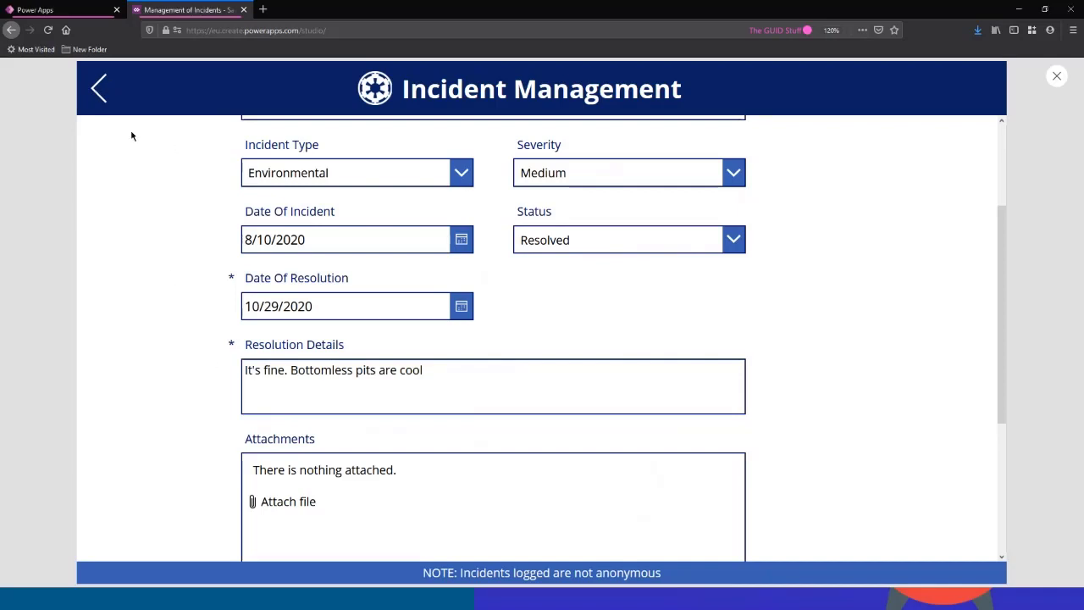
{"action": "left_click", "coordinate": [99, 87]}
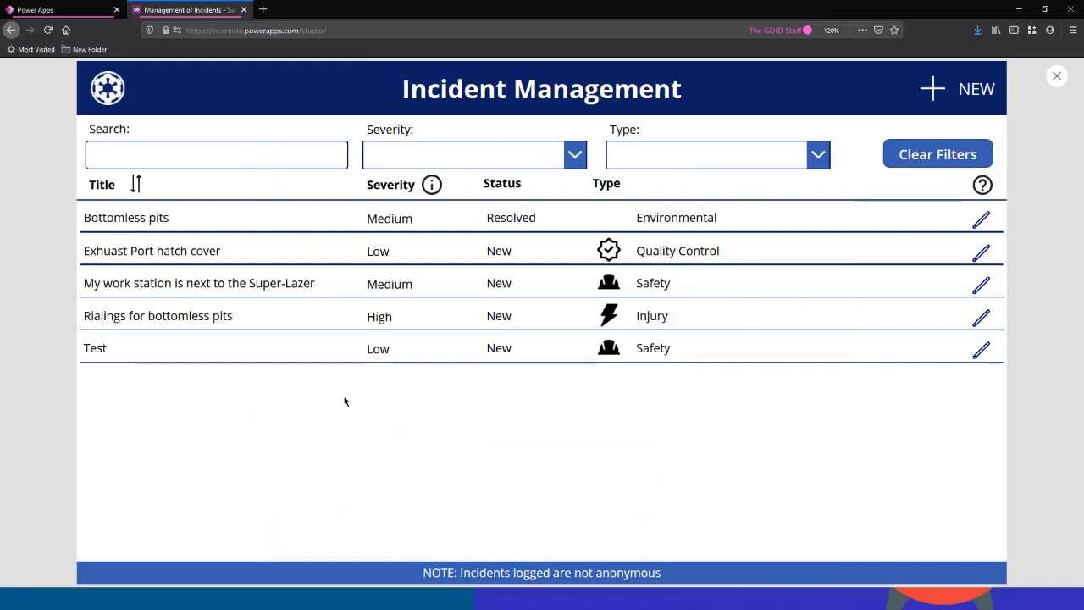